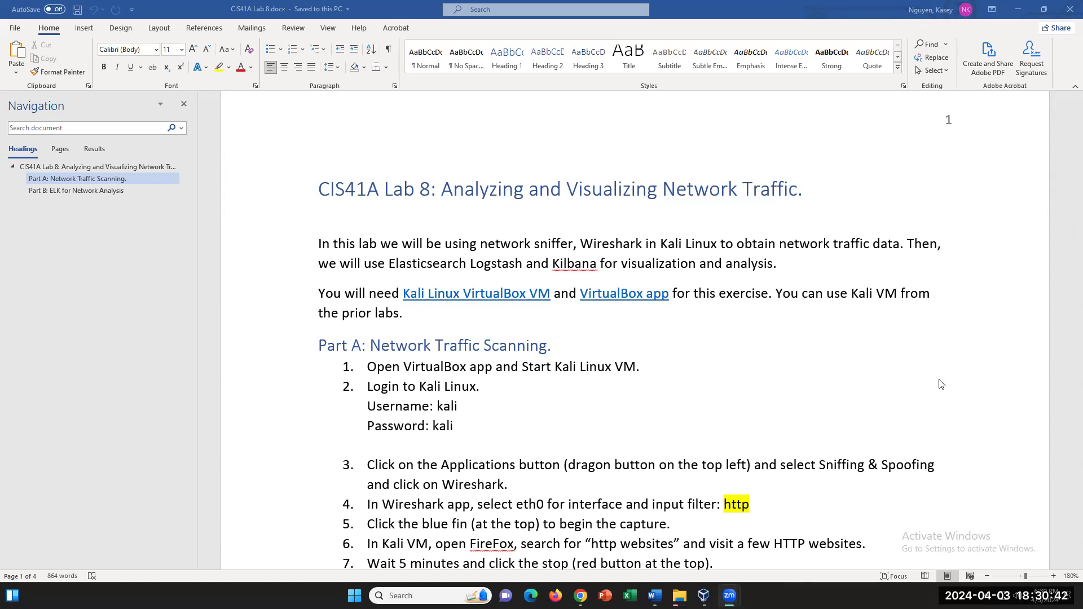
Step: In File Explorer's Downloads folder, check the 7-Zip extraction options for kali-linux-2024.1-virtualbox-amd64.7z and browse its extracted folder to the virtual machine files
scroll(940, 384, down, 3)
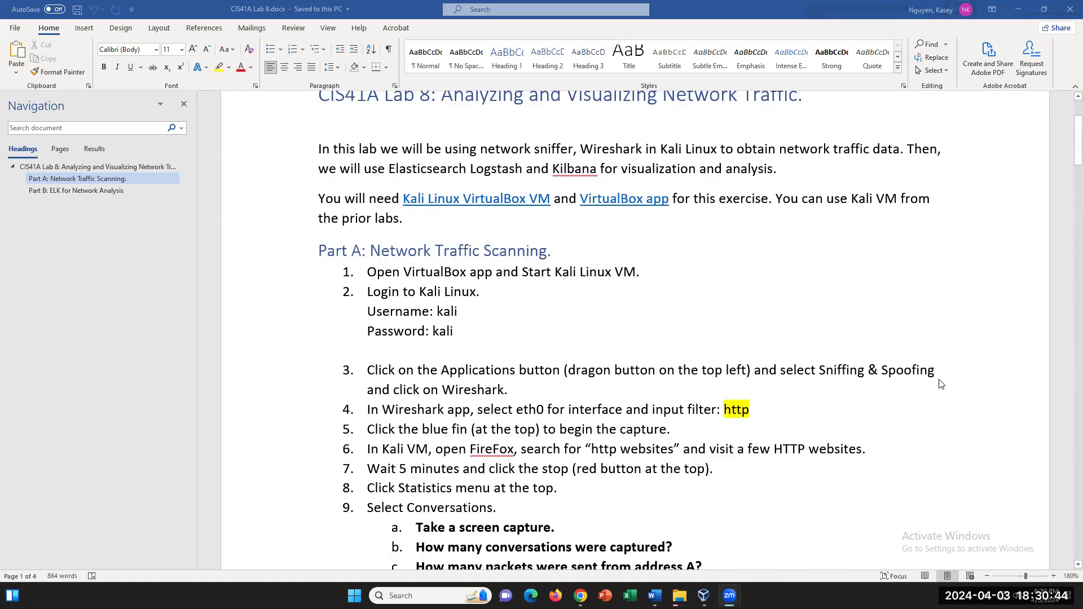
scroll(940, 384, down, 2)
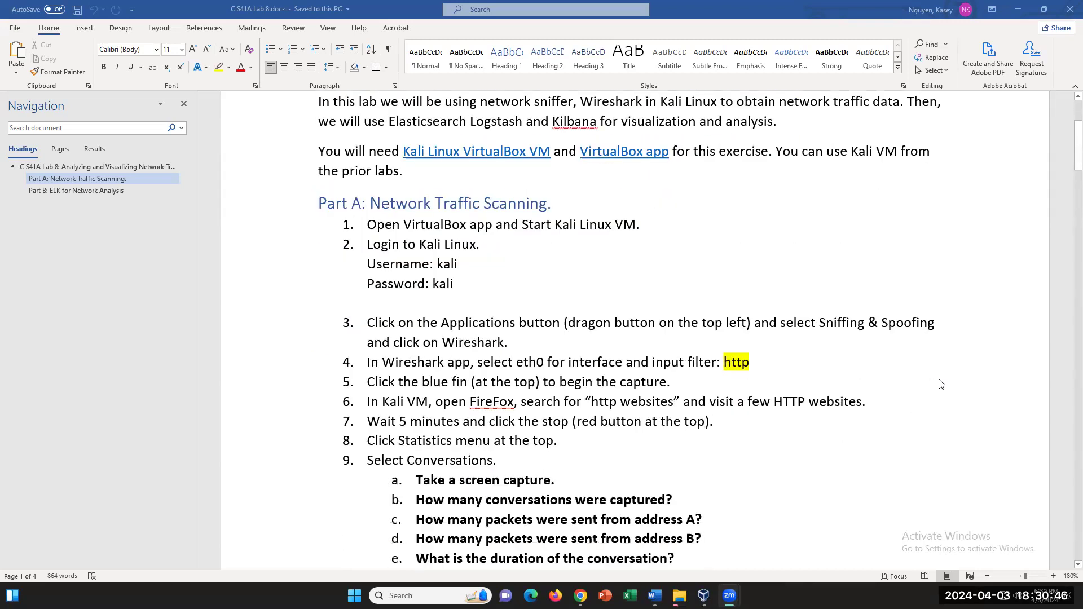
scroll(941, 384, up, 2)
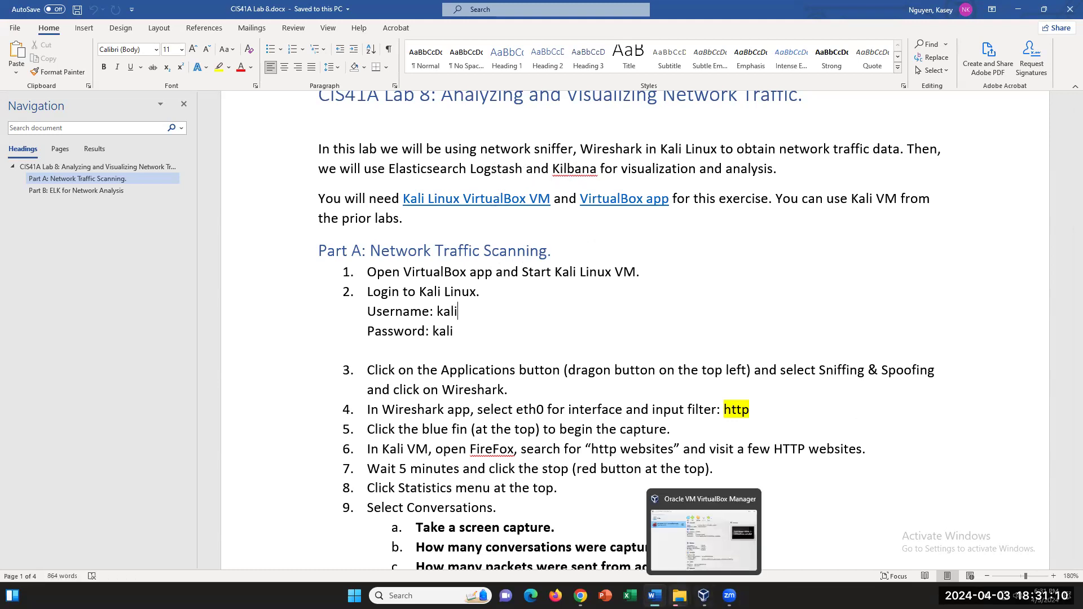
mouse_move(679, 596)
click(651, 549)
click(367, 263)
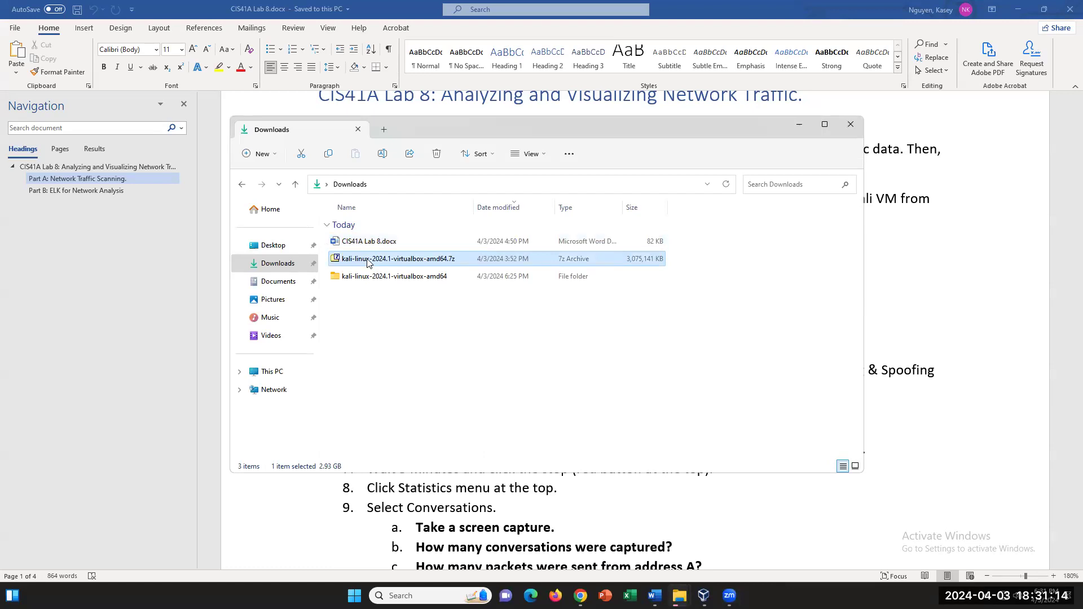
right_click(367, 262)
click(404, 409)
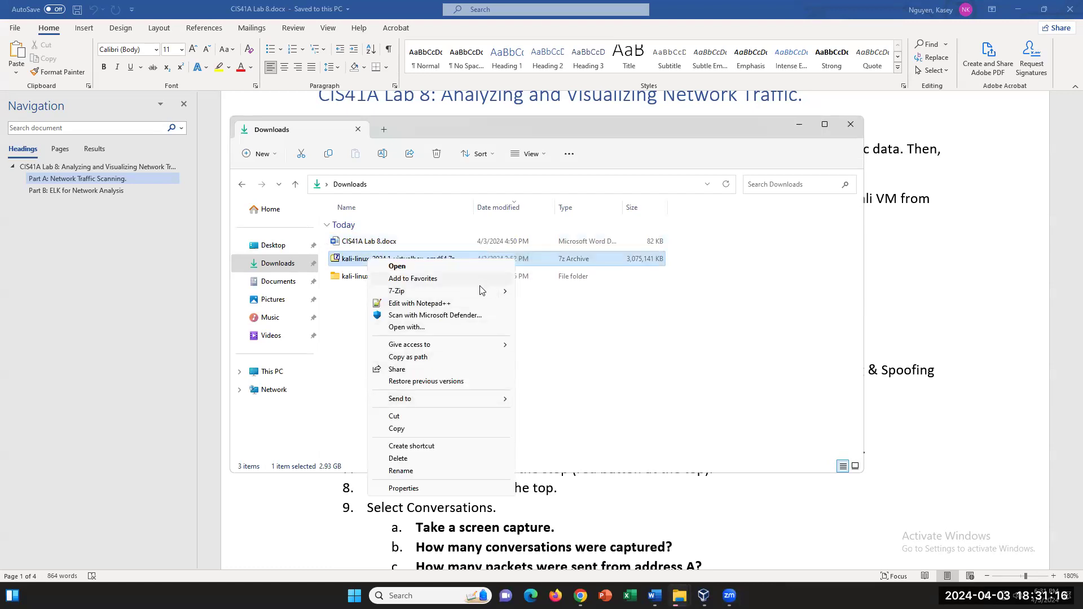
mouse_move(478, 290)
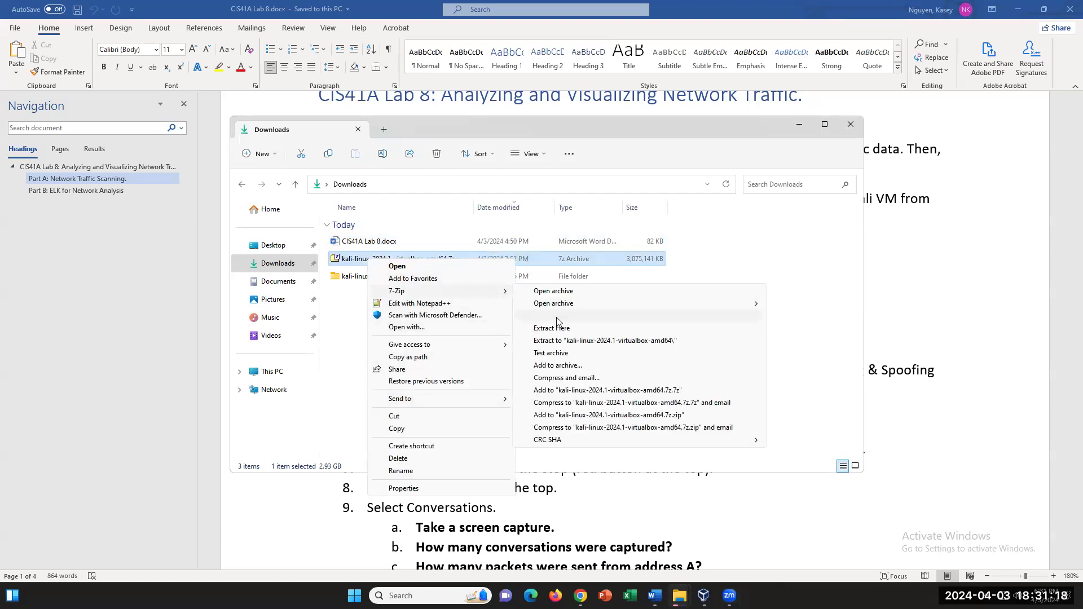
click(356, 327)
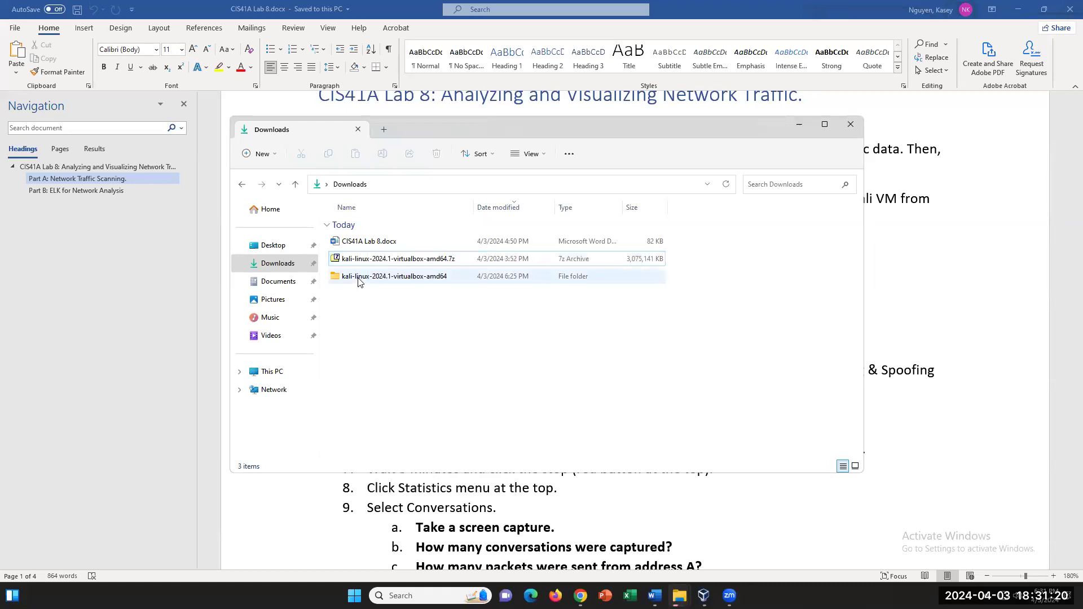
double_click(359, 278)
double_click(377, 242)
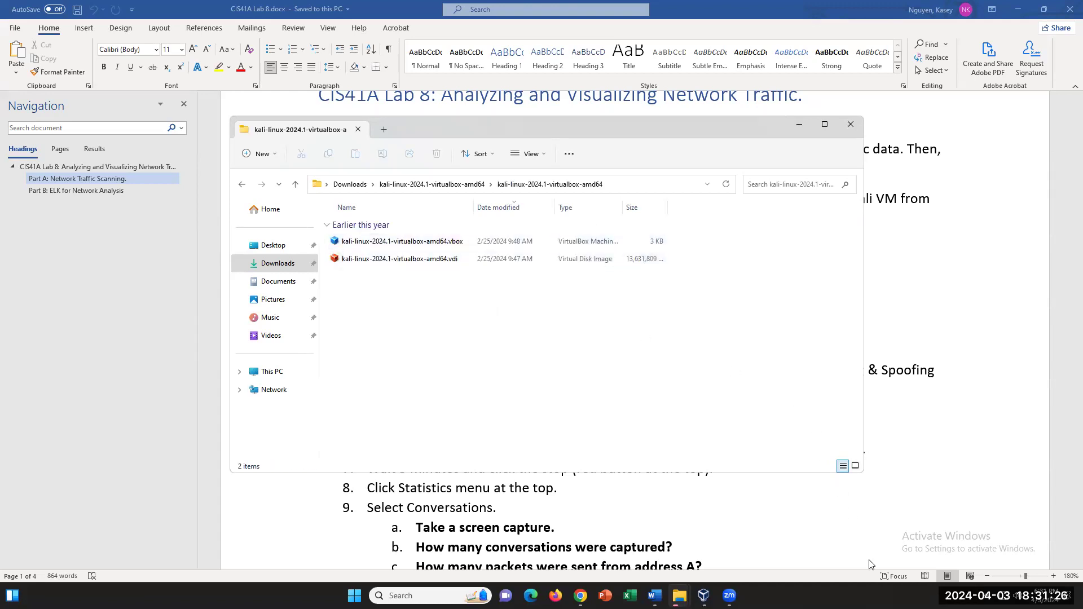
Step: Switch to Oracle VM VirtualBox Manager and start the kali-linux-2024.1-virtualbox-amd64 virtual machine
click(703, 596)
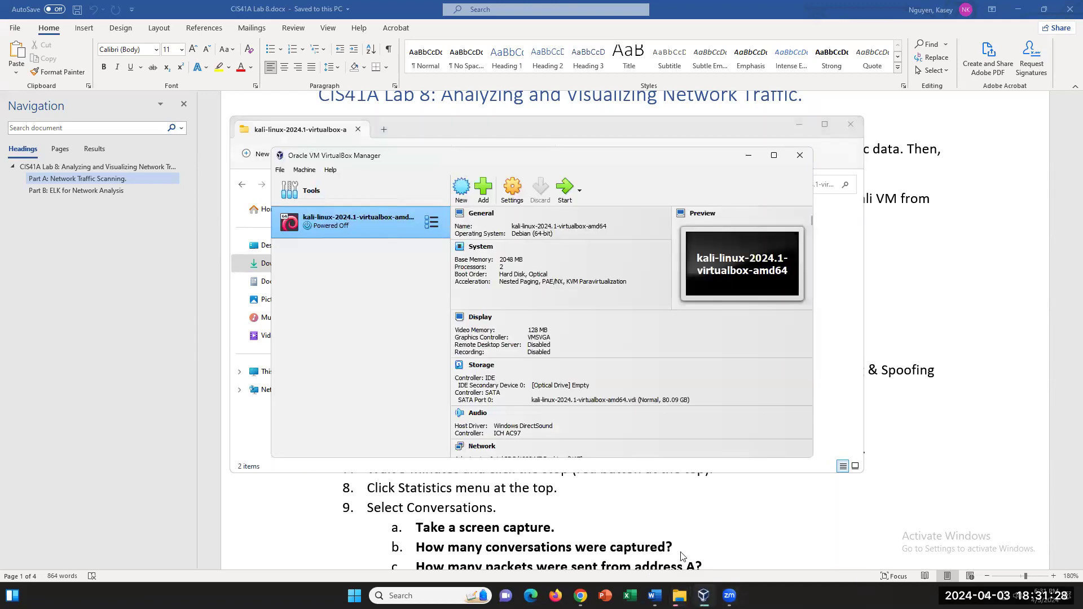
click(564, 189)
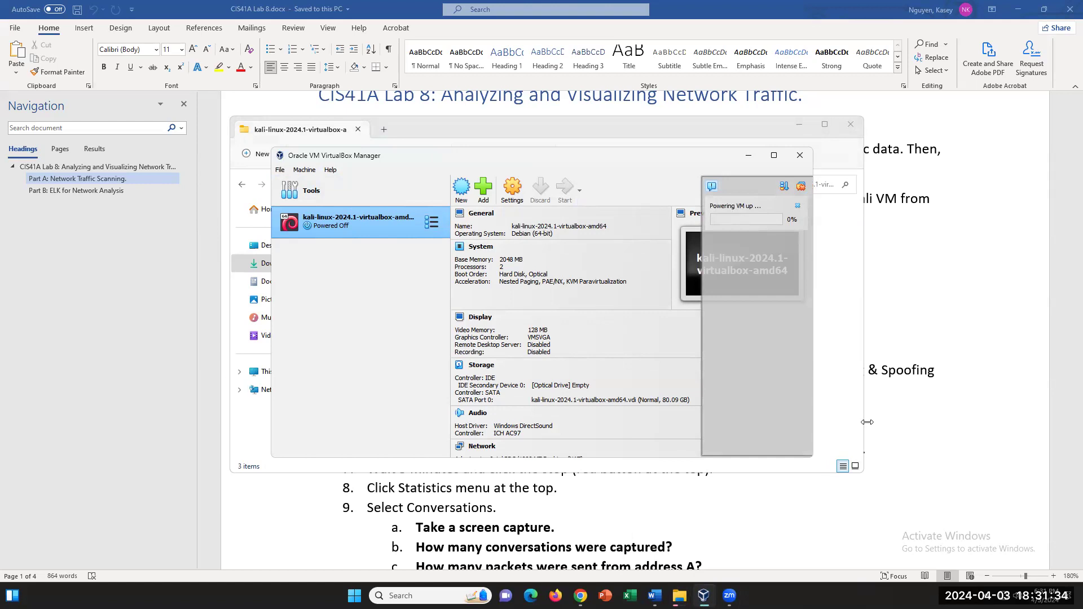
Step: Return to the Word lab document, review the Wireshark launch and http filter instructions in Part A, and check on the booting virtual machine
click(981, 431)
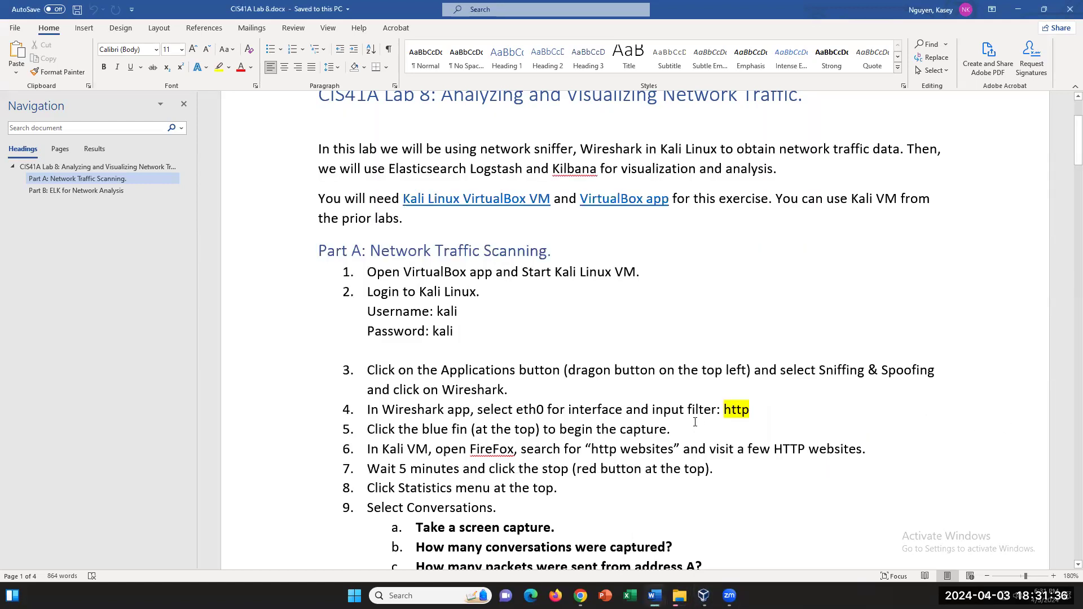
scroll(700, 420, down, 3)
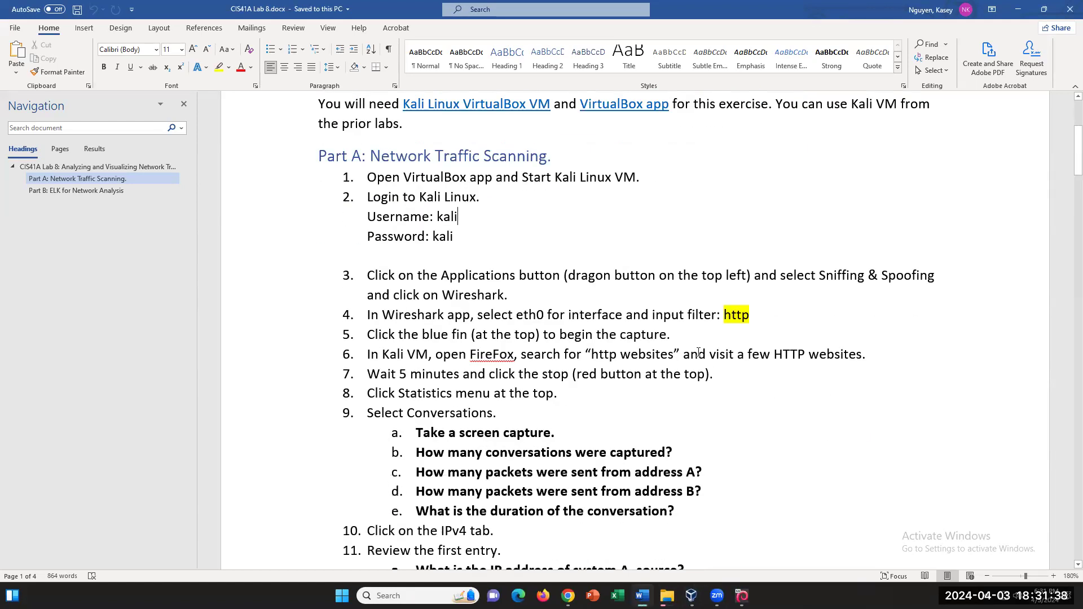
drag(509, 294, 417, 292)
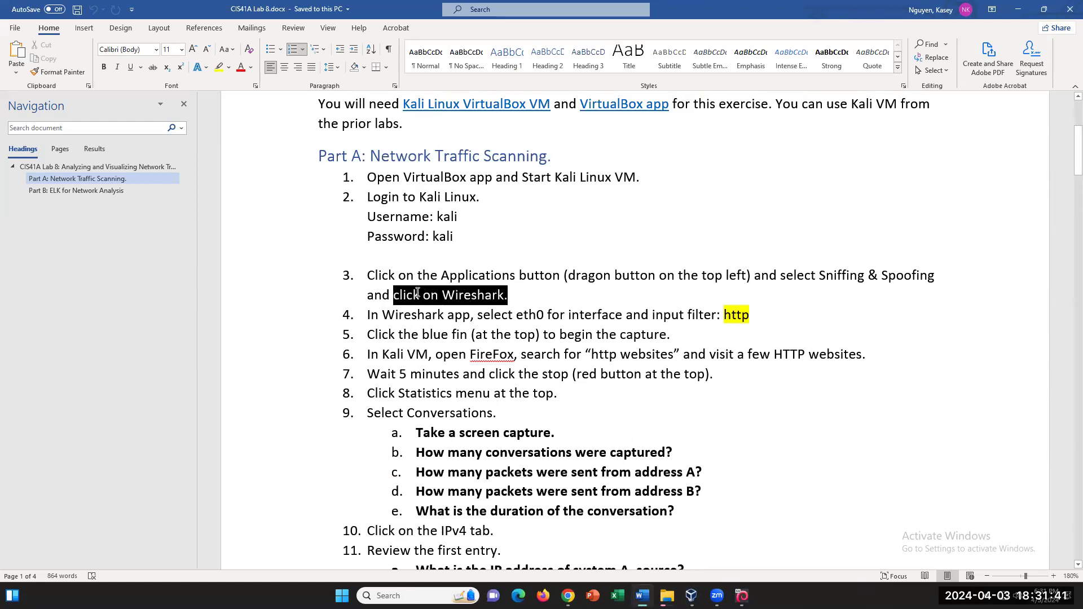
click(528, 304)
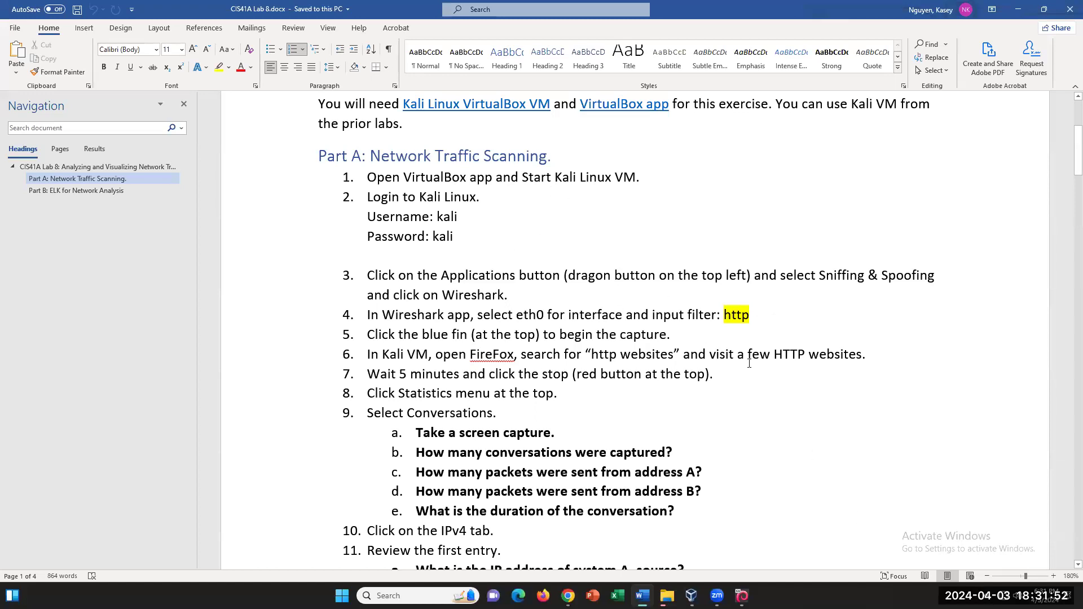
mouse_move(742, 595)
click(745, 541)
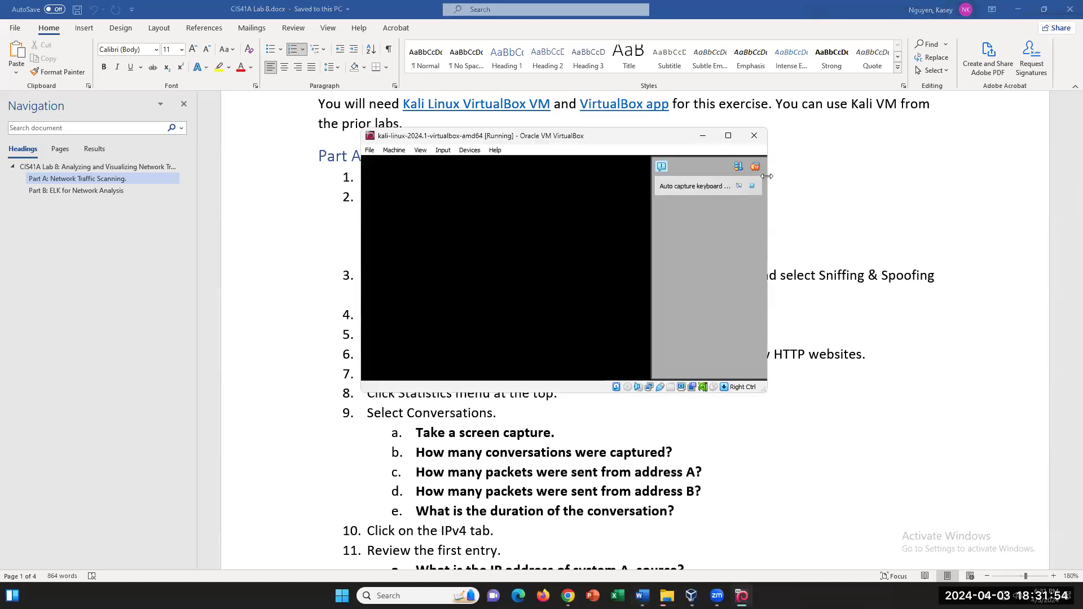
click(954, 459)
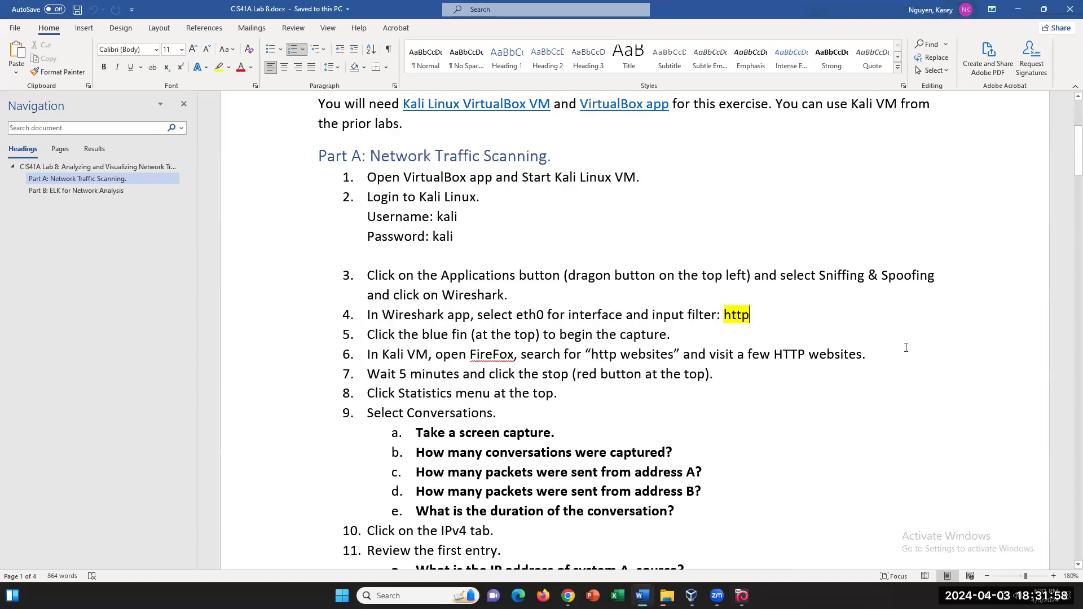
drag(773, 320, 727, 316)
click(771, 327)
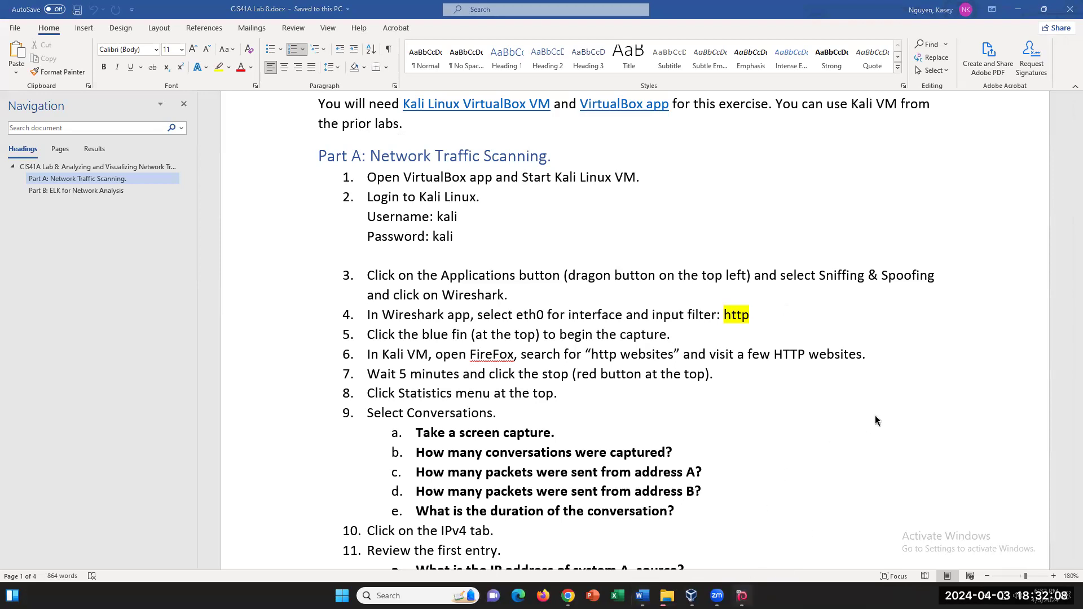
Step: Switch to the running Kali virtual machine and log in with its account username and password
key(alt+Tab)
click(729, 317)
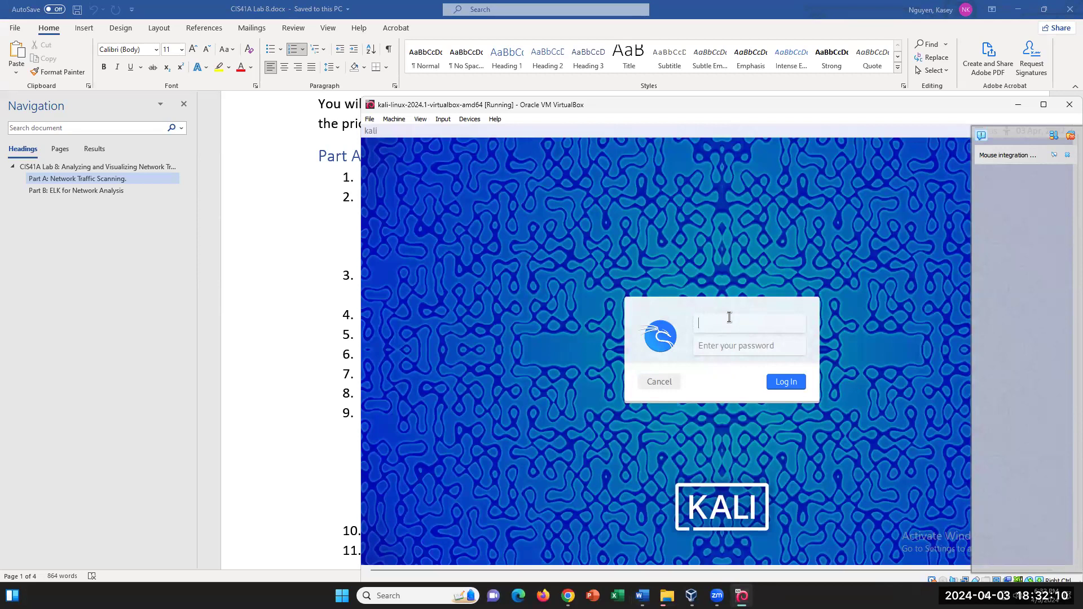
text(kali)
key(Tab)
text(kal)
key(Return)
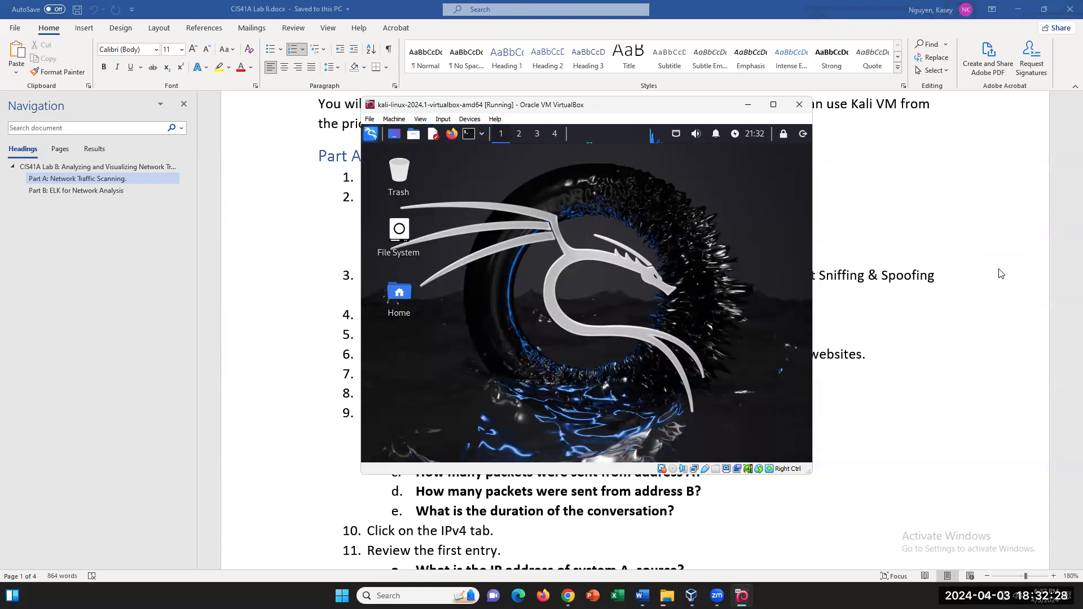
Step: Launch Wireshark from Kali's Sniffing & Spoofing applications and start a packet capture on the eth0 interface
click(371, 138)
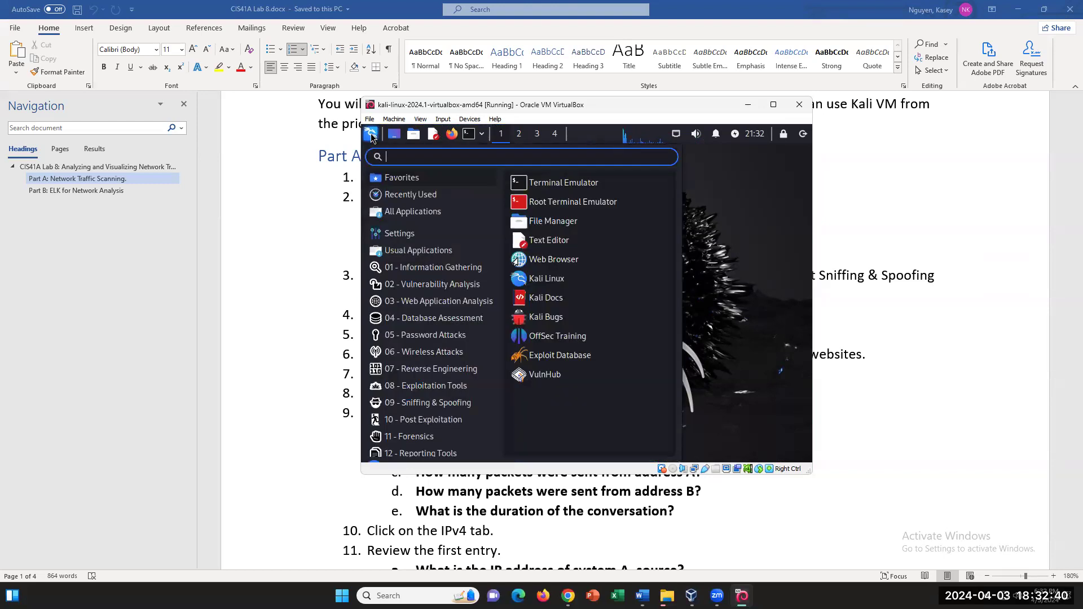
click(443, 403)
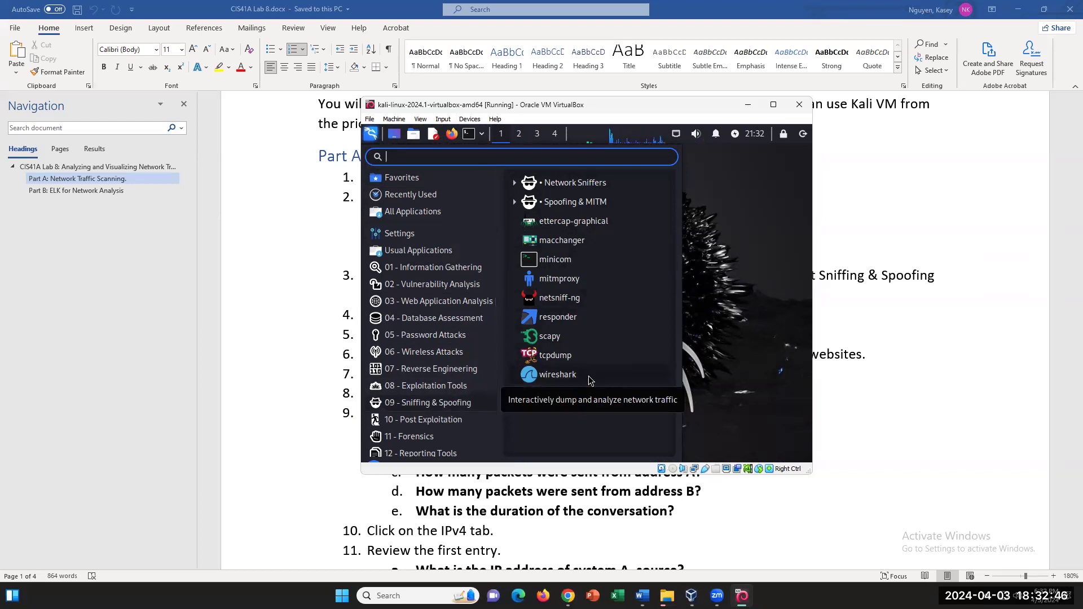
click(555, 377)
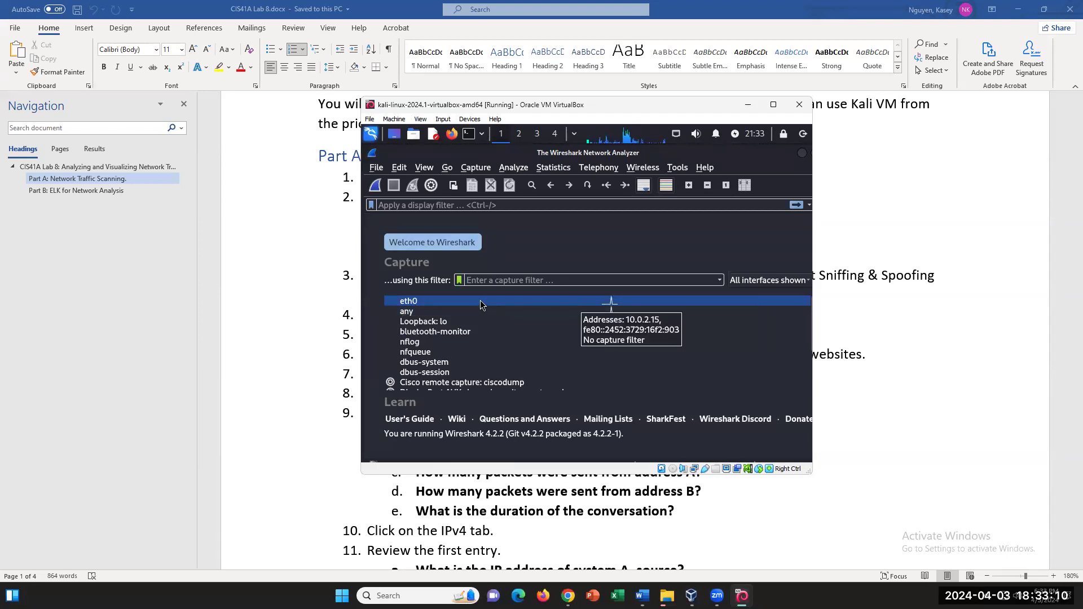
click(461, 300)
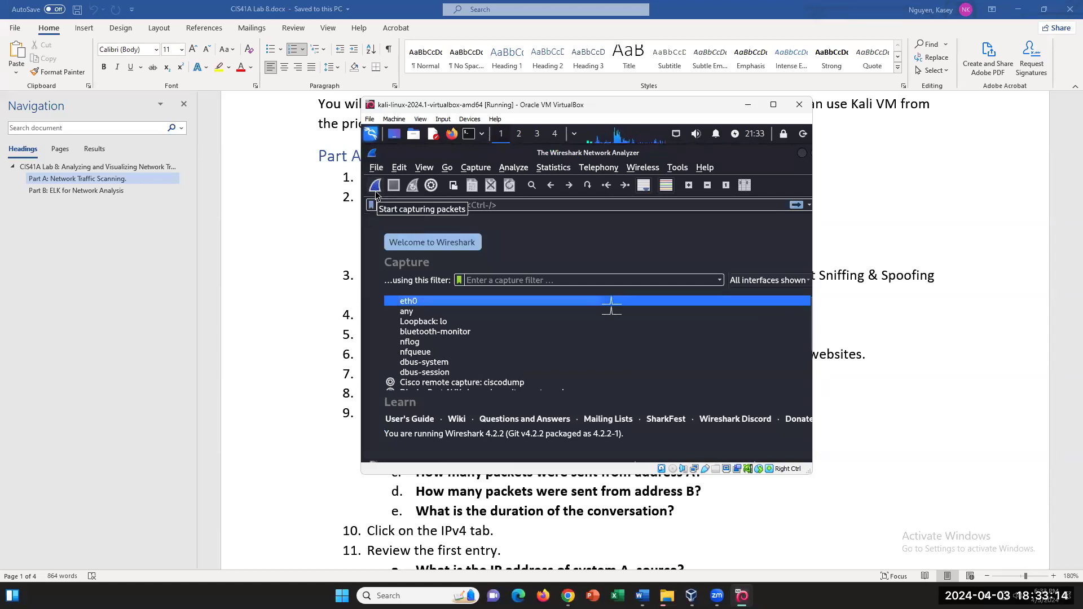
double_click(439, 305)
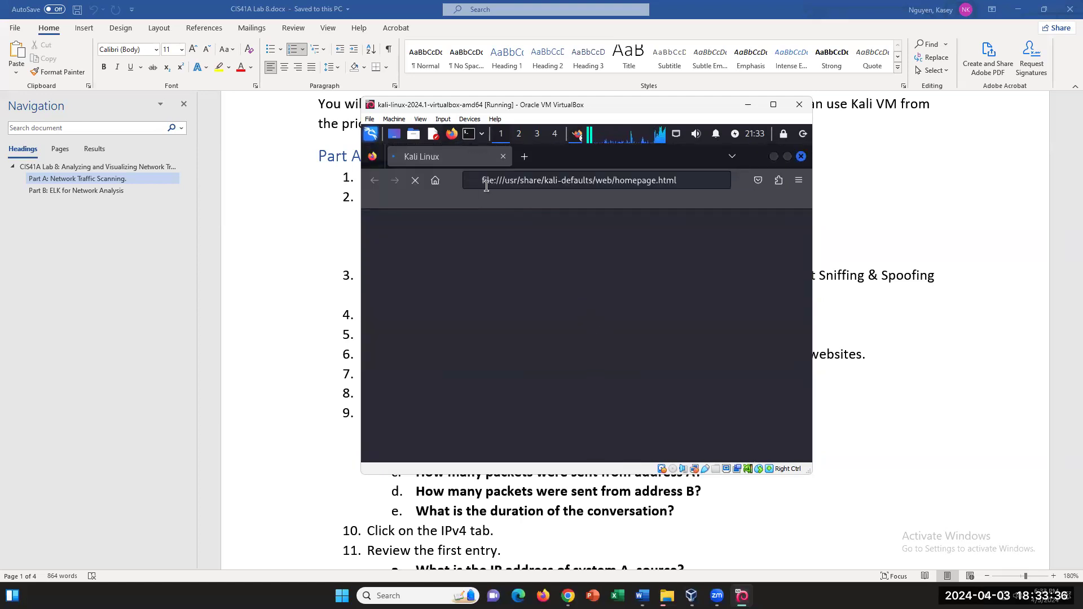
Step: In Firefox inside the Kali machine, go to google.com and search for "http website"
click(512, 180)
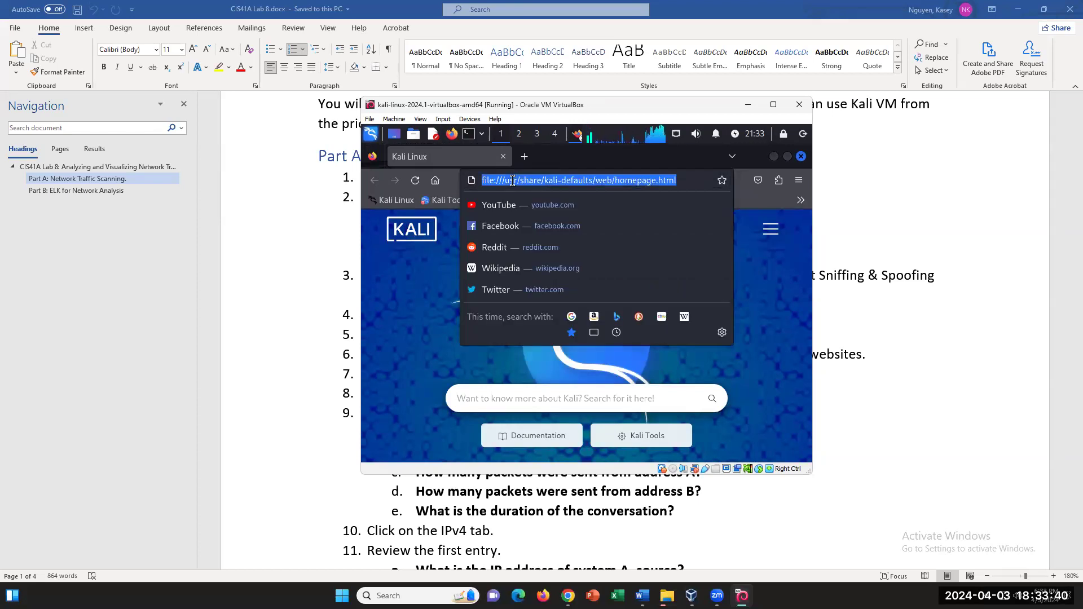
text(google.com)
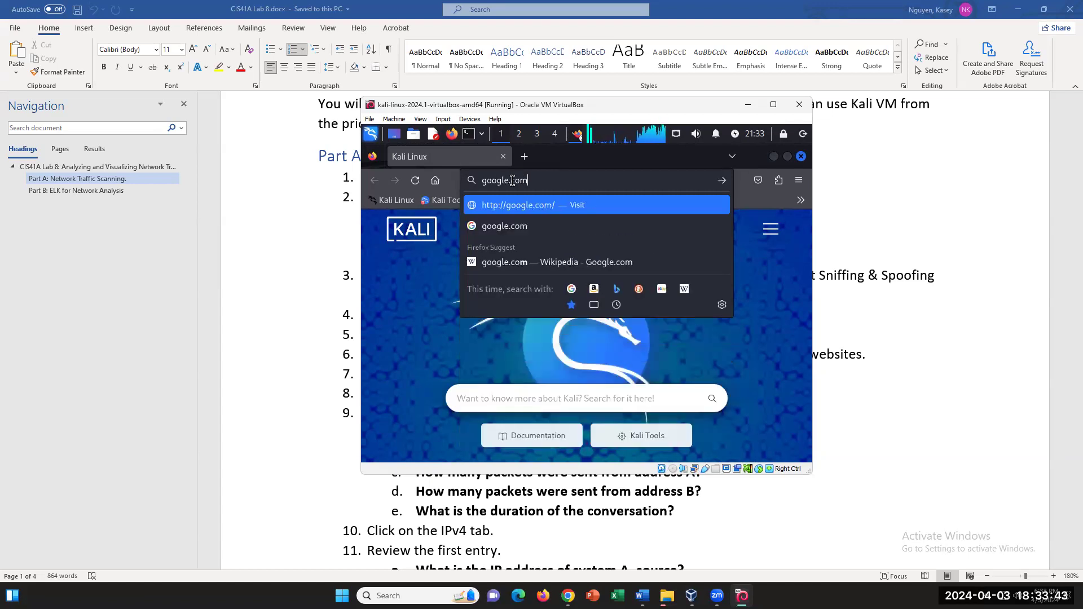
key(Return)
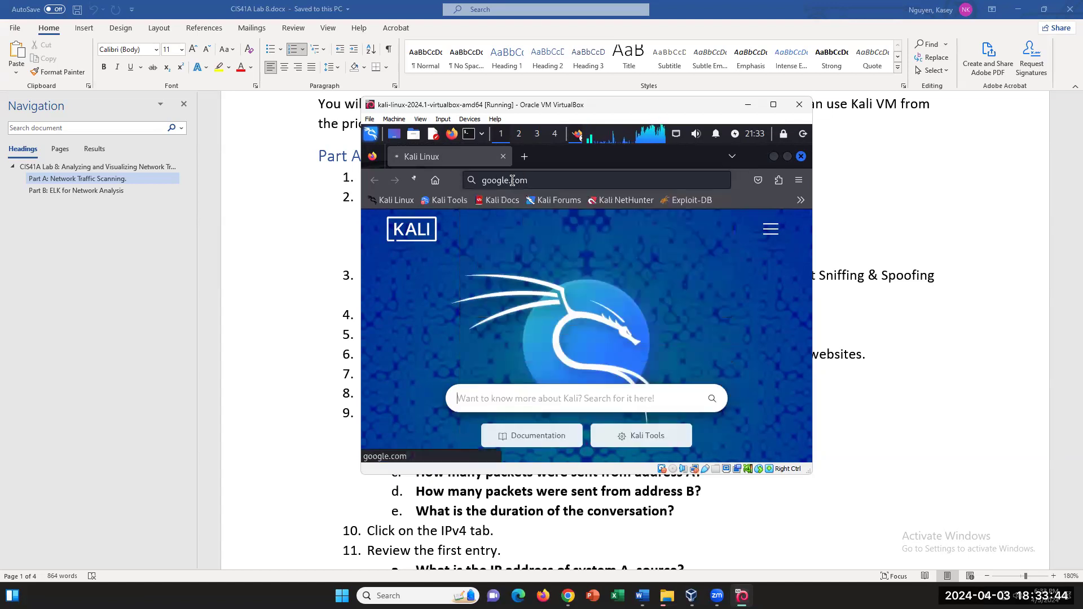
click(510, 322)
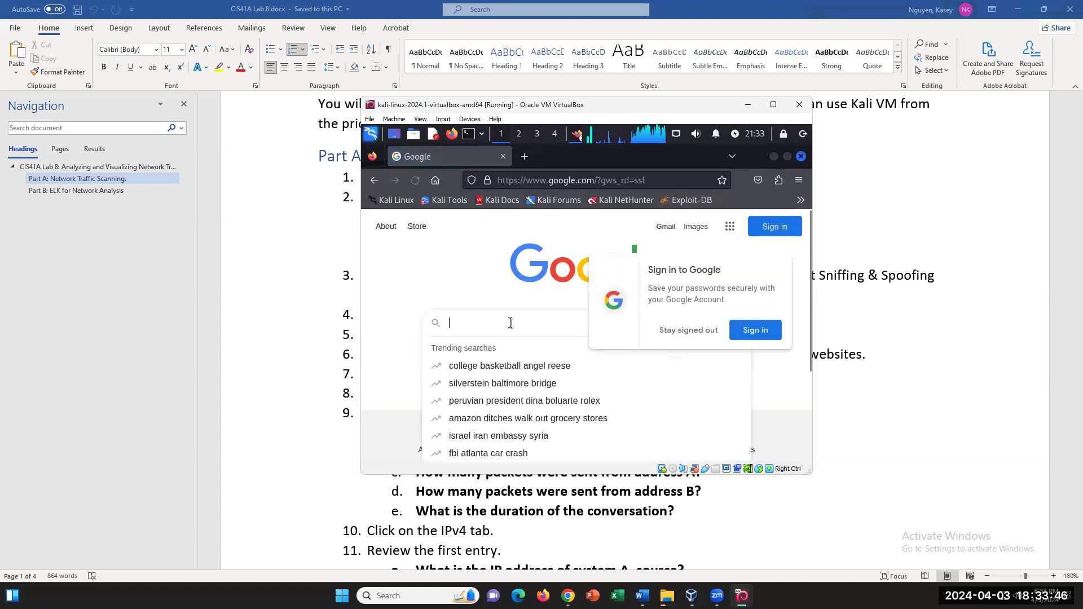
text(http website)
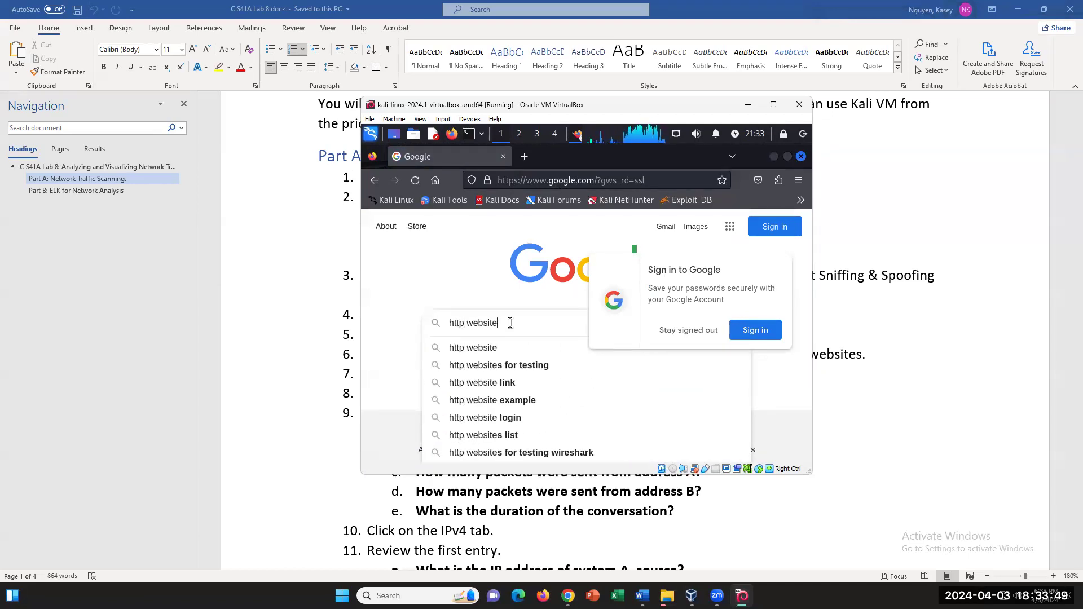
key(Return)
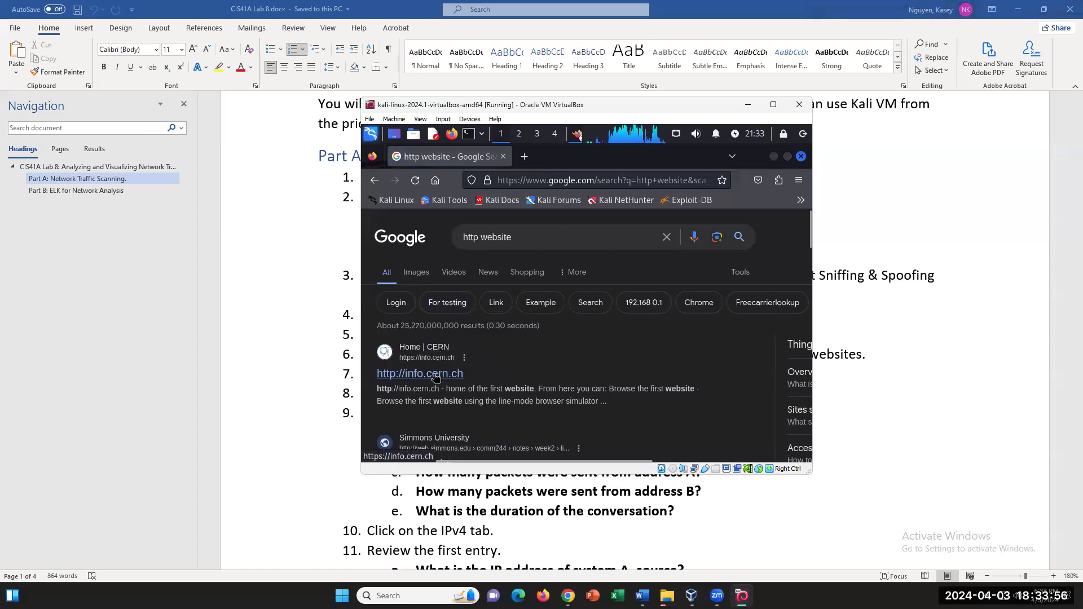
click(749, 305)
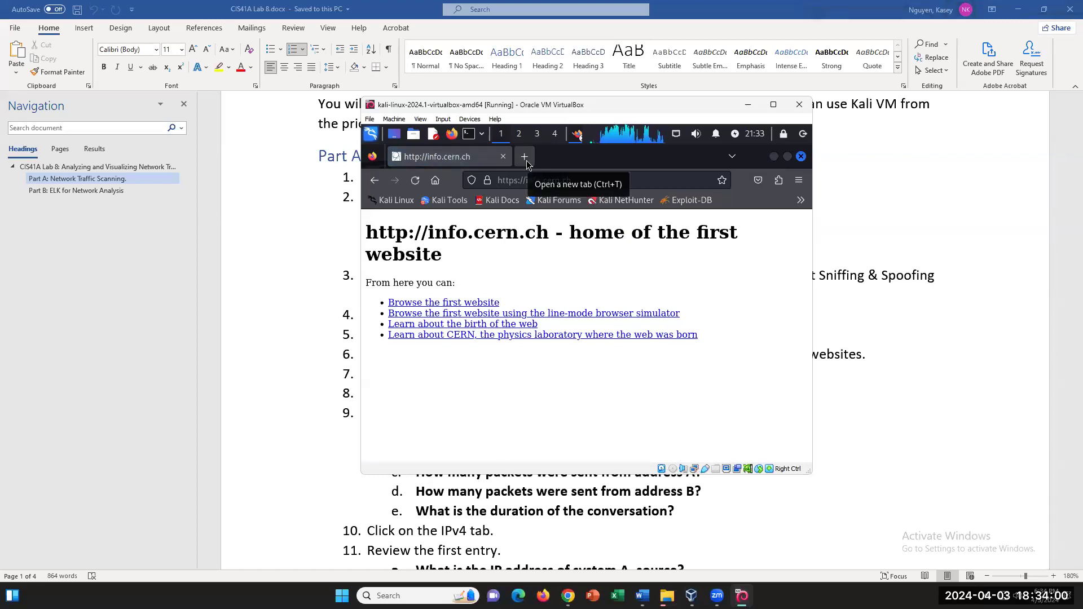
click(583, 180)
key(Return)
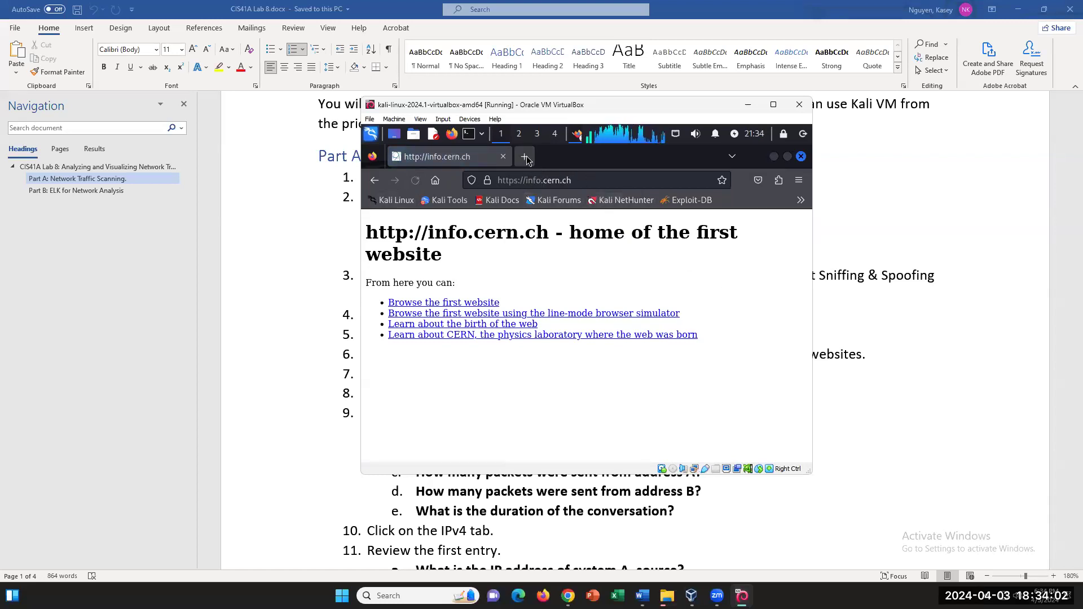
Step: Search Google for "https website" in a new browser tab and look through the results
key(ctrl+t)
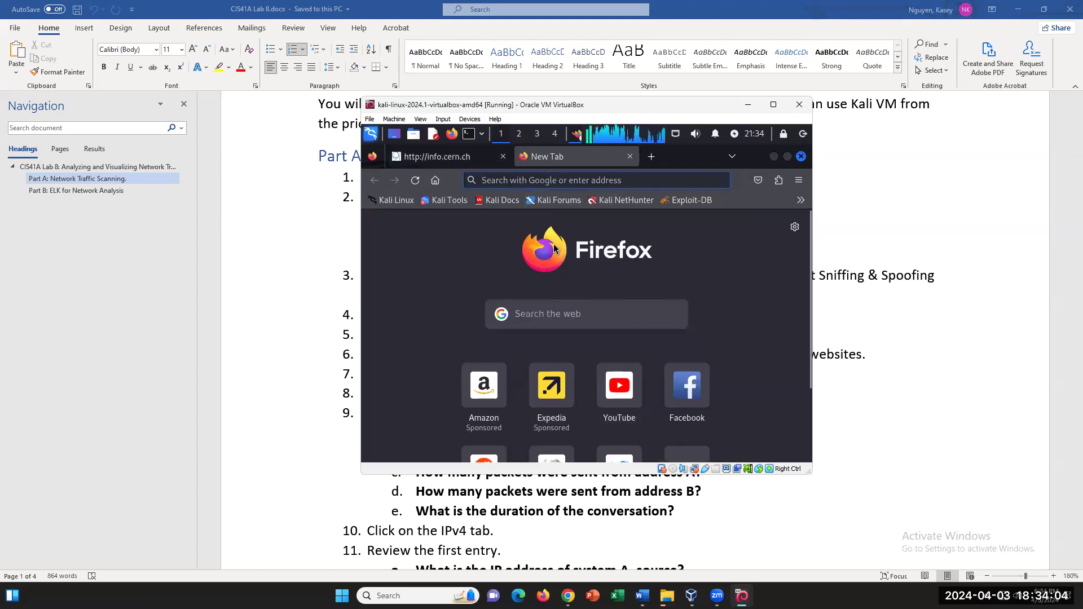
click(549, 314)
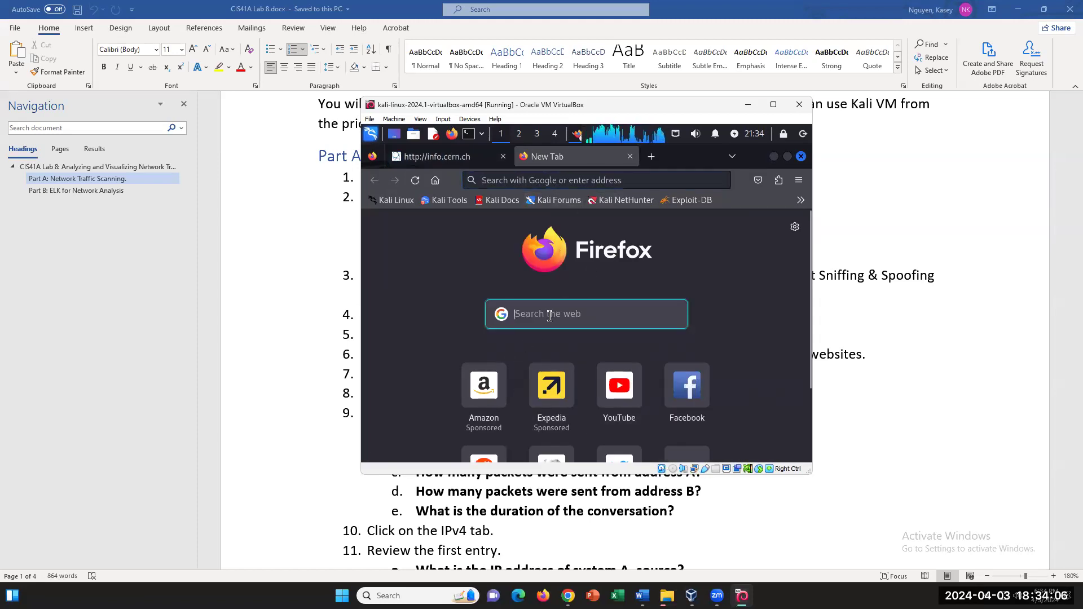
click(550, 316)
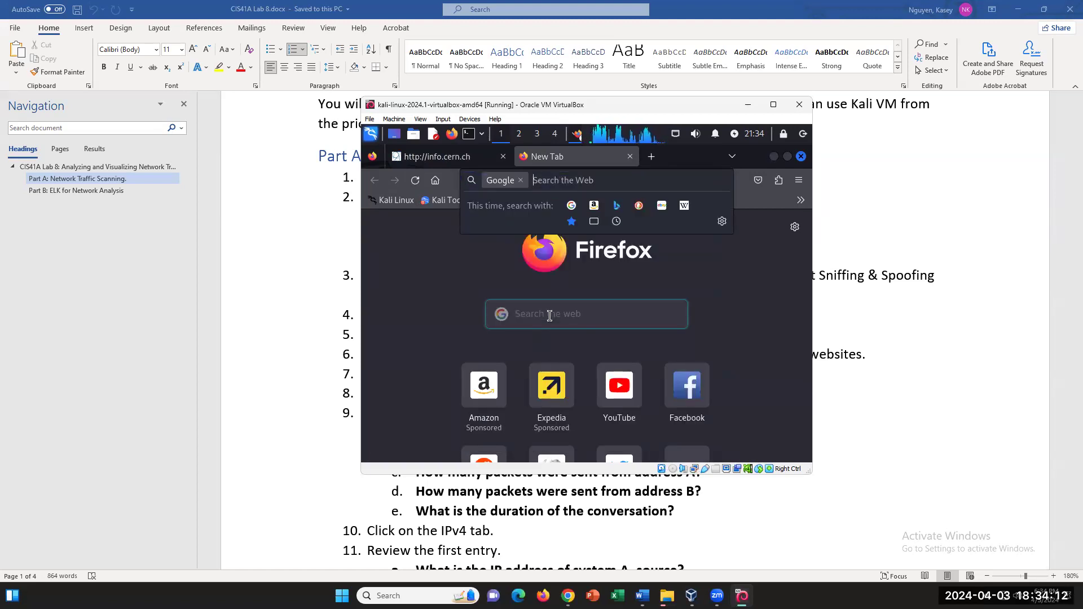
click(550, 316)
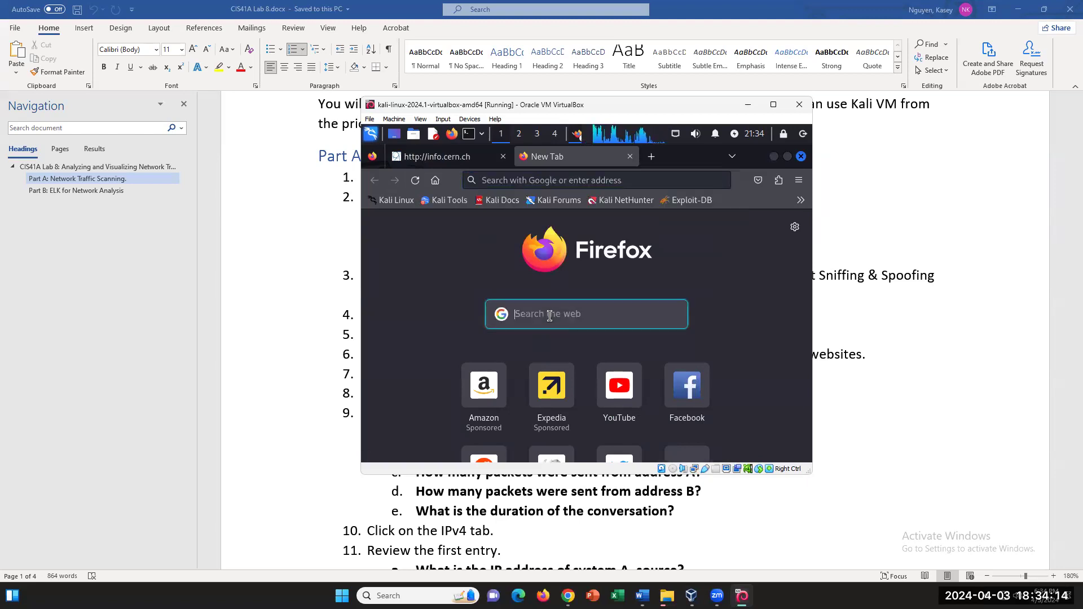
text(https webiste)
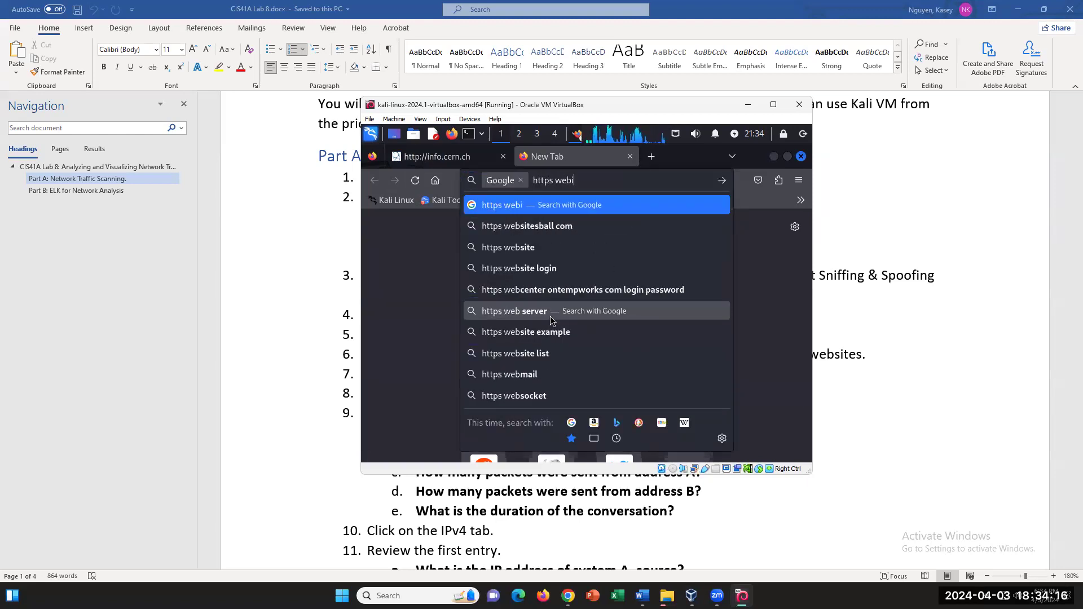
key(BackSpace)
key(BackSpace)
key(BackSpace)
key(BackSpace)
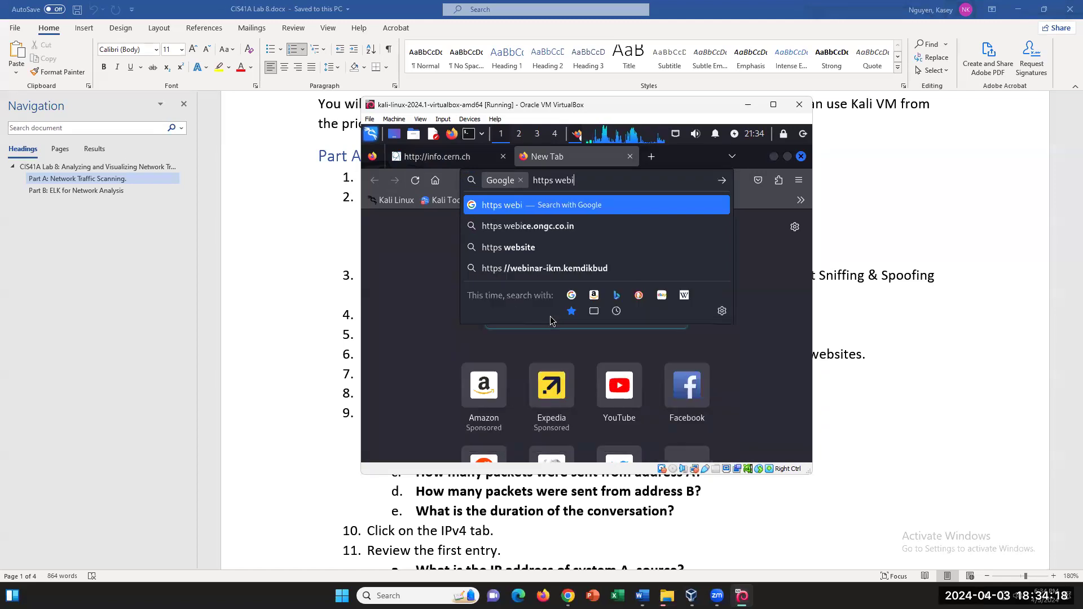
text(site)
key(Return)
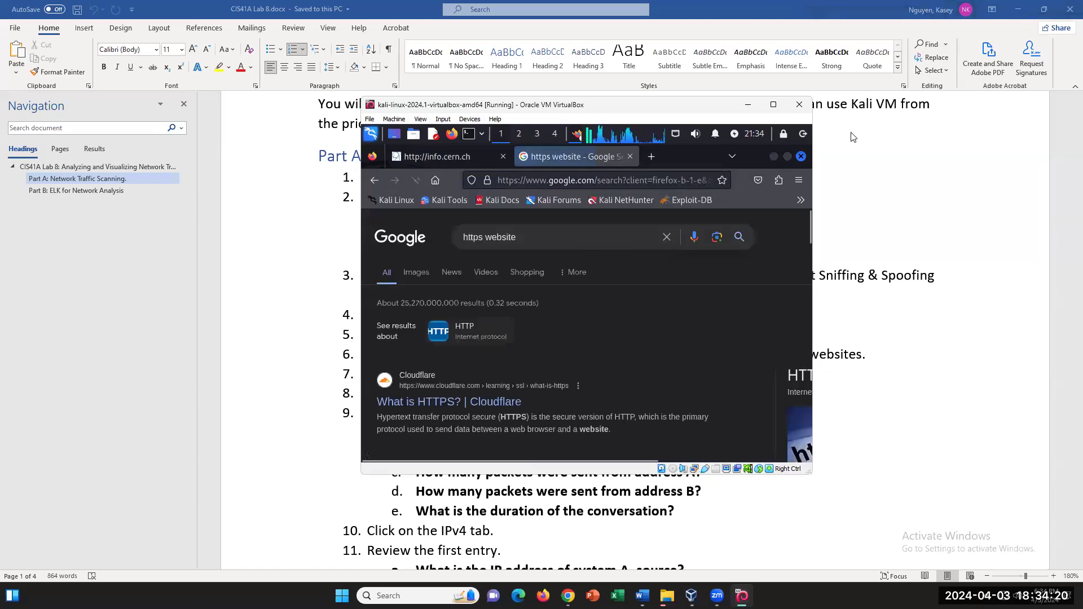
scroll(535, 324, down, 2)
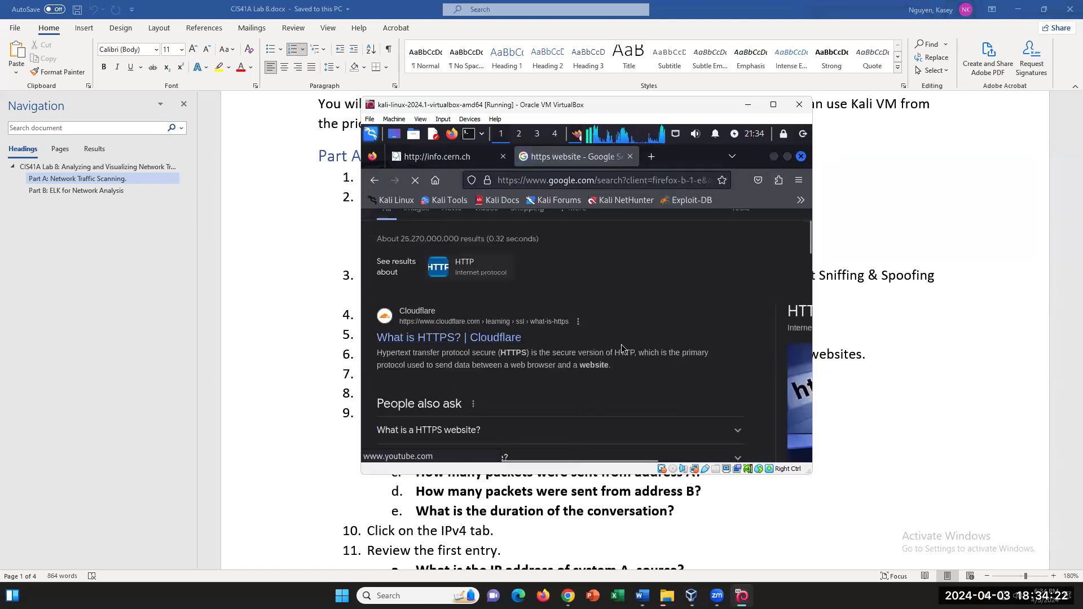
scroll(632, 350, down, 3)
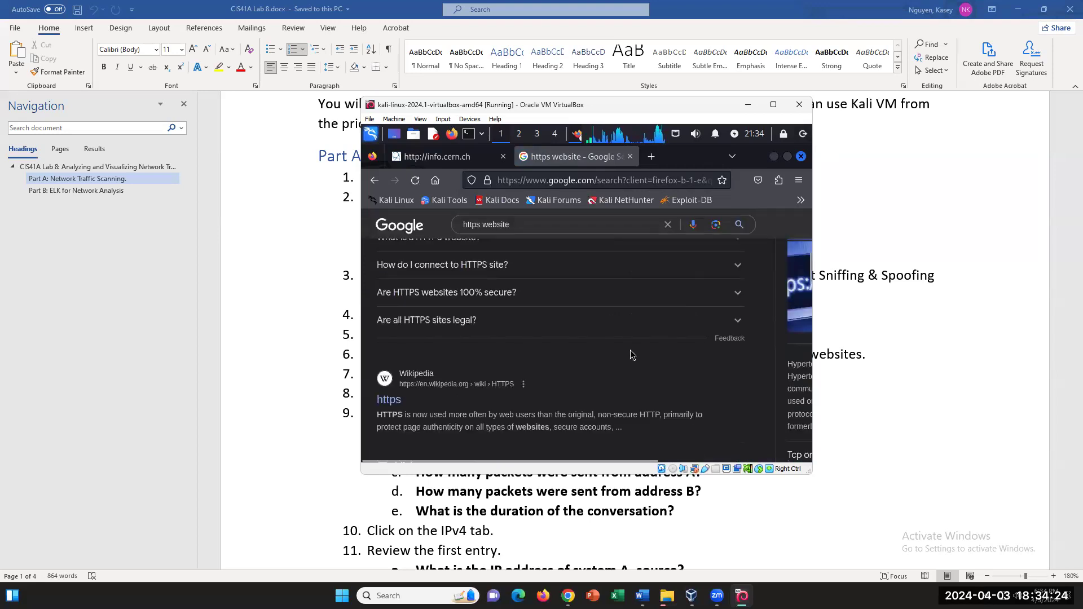
scroll(626, 346, up, 5)
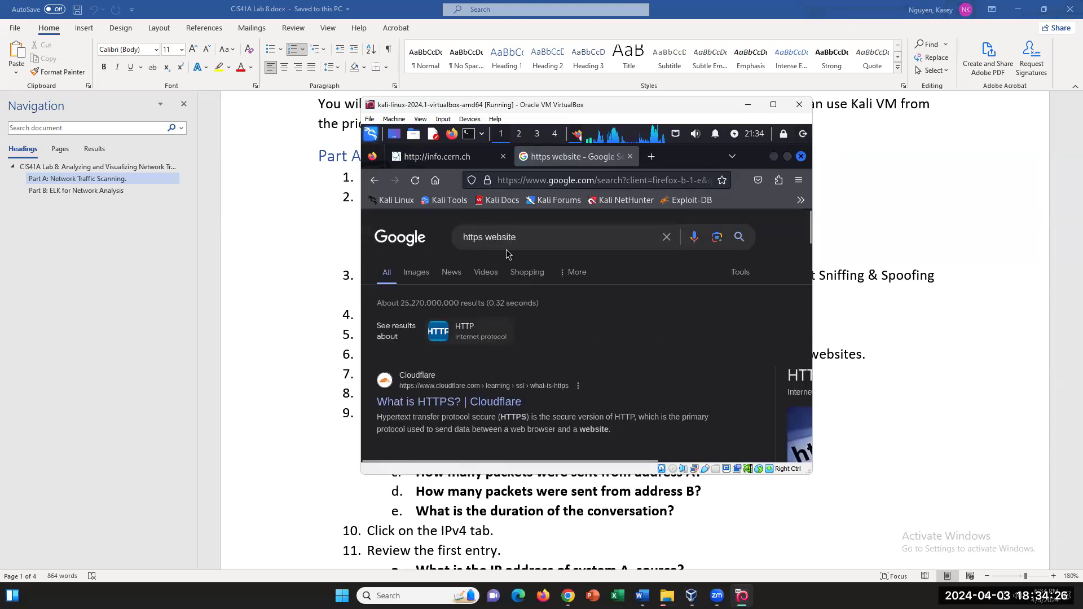
Step: Change the Google query to "http website" and visit the HTTP Forever site from the results
click(484, 237)
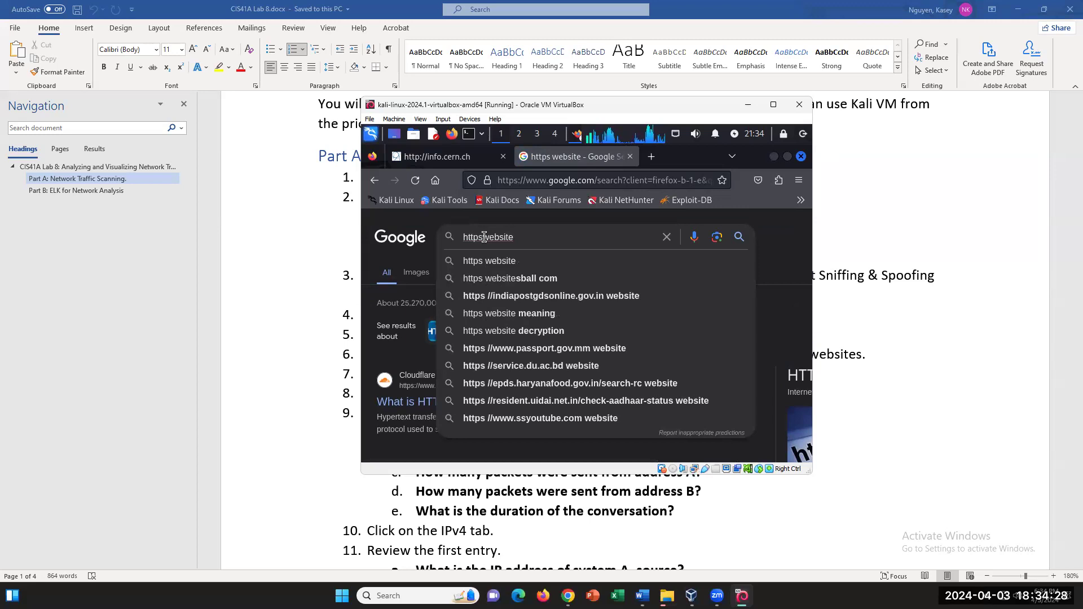
key(BackSpace)
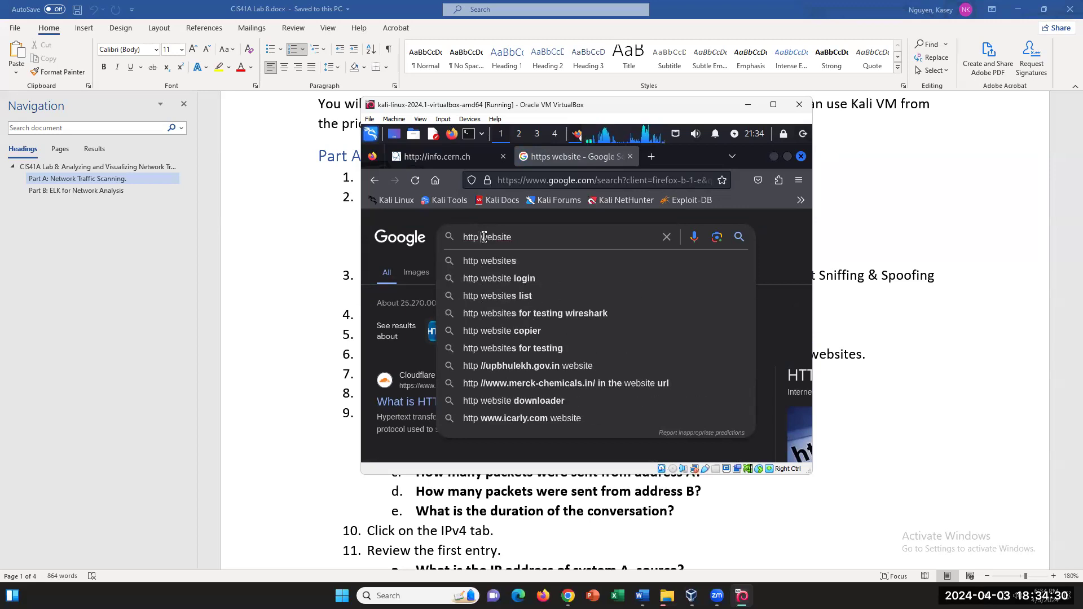
key(Return)
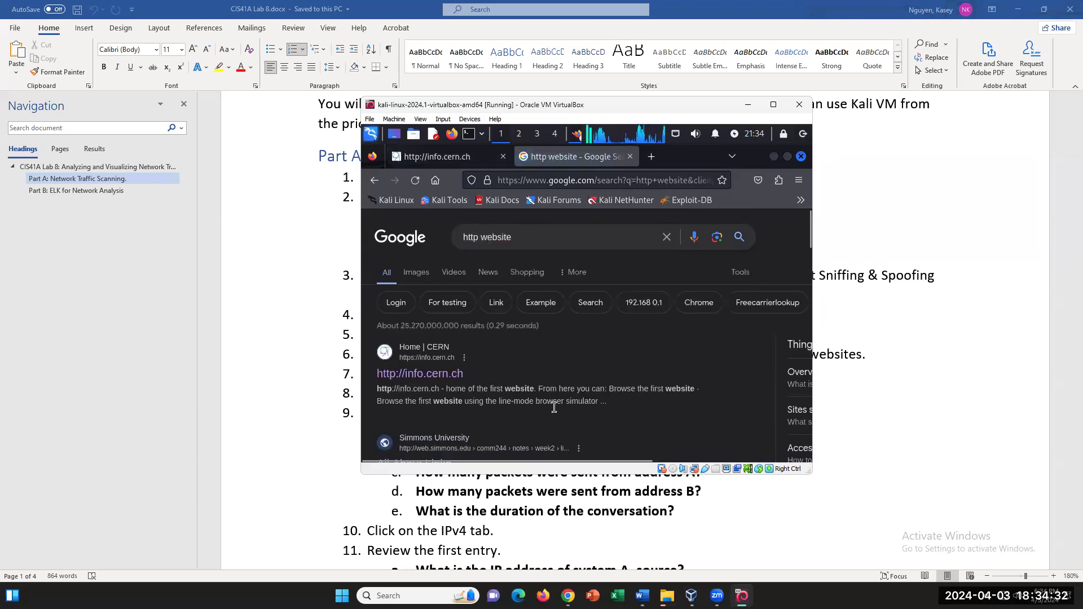
scroll(549, 394, down, 2)
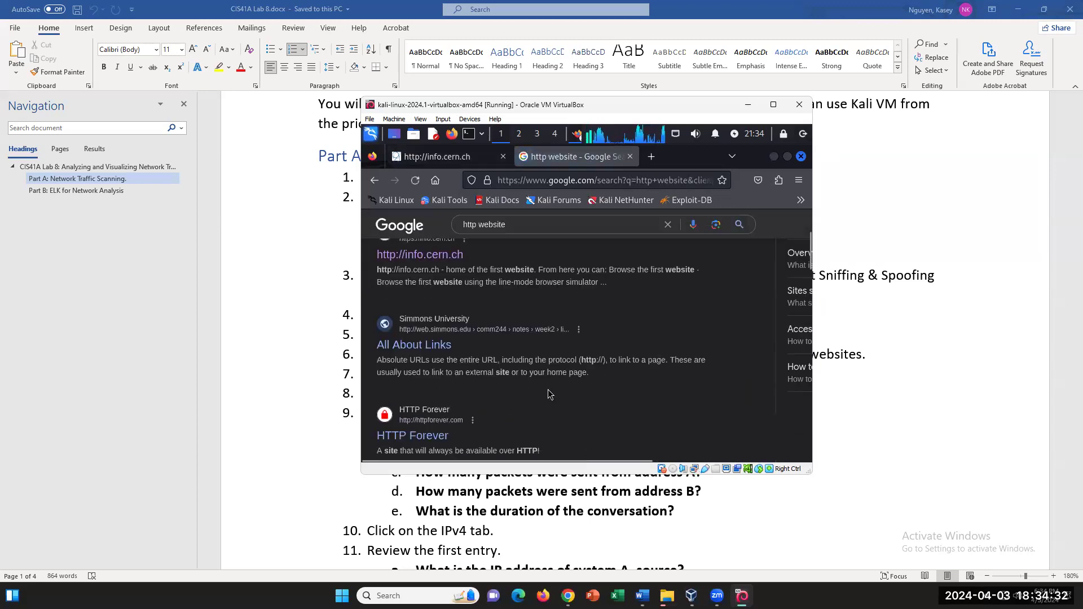
click(425, 429)
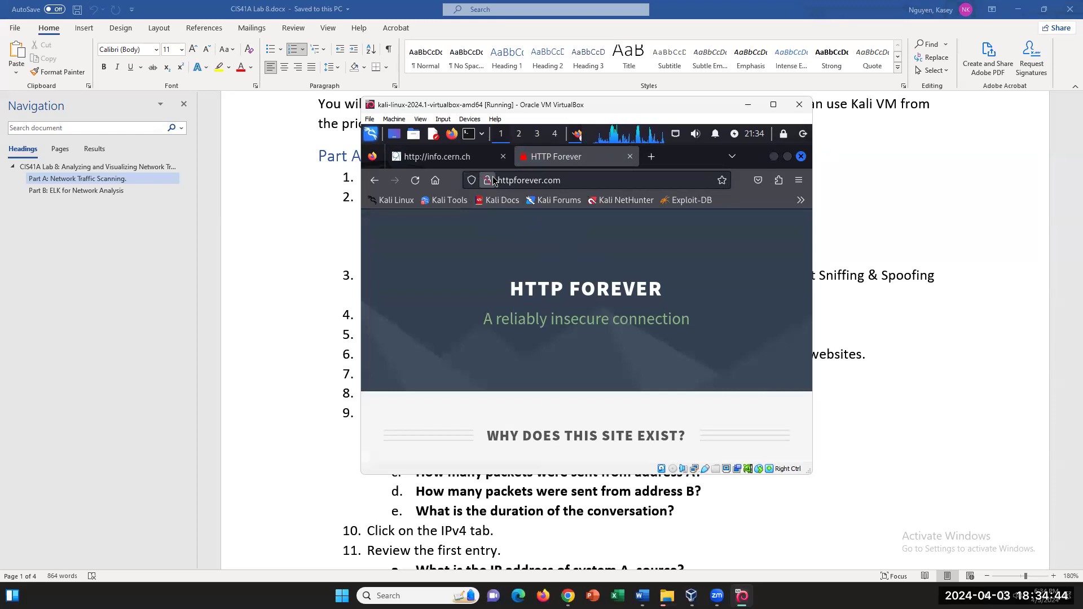
Step: Search Google for "htt website" in another new browser tab
click(652, 157)
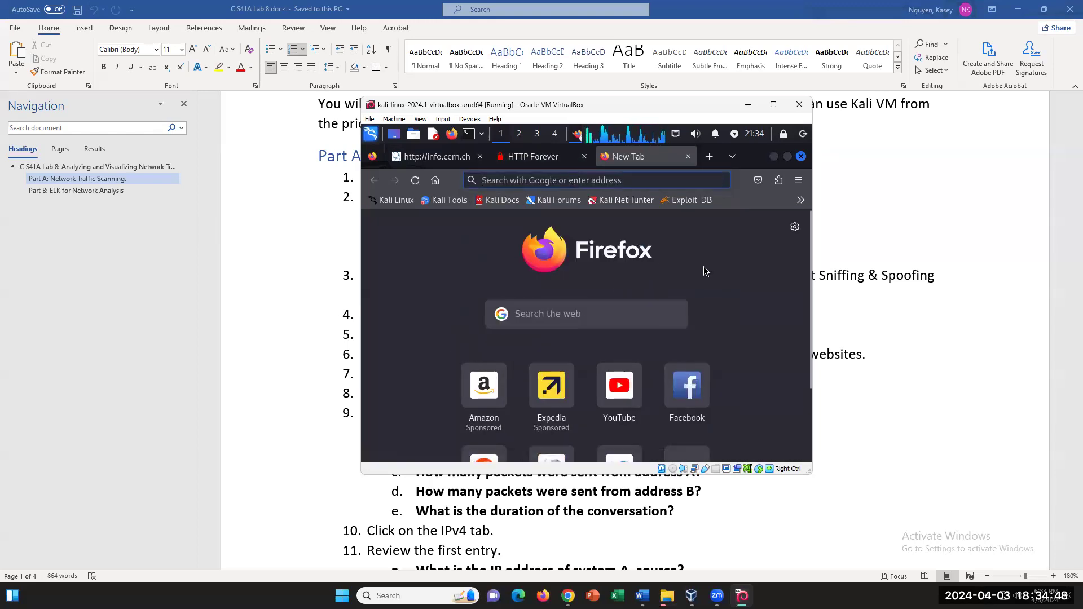
click(507, 178)
text(ht)
key(BackSpace)
key(BackSpace)
text(htt)
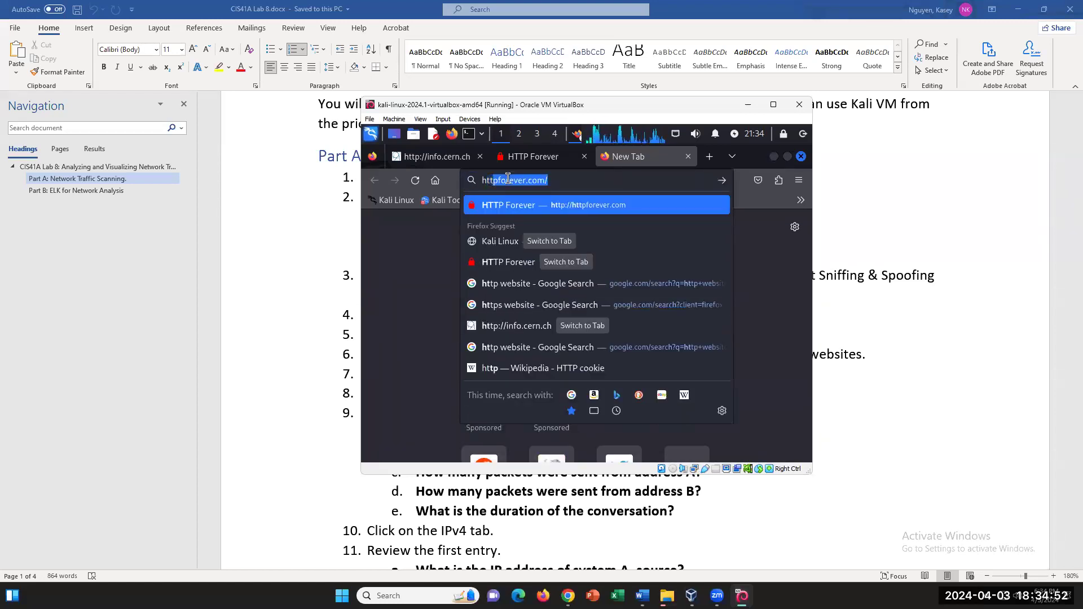
text( webisite)
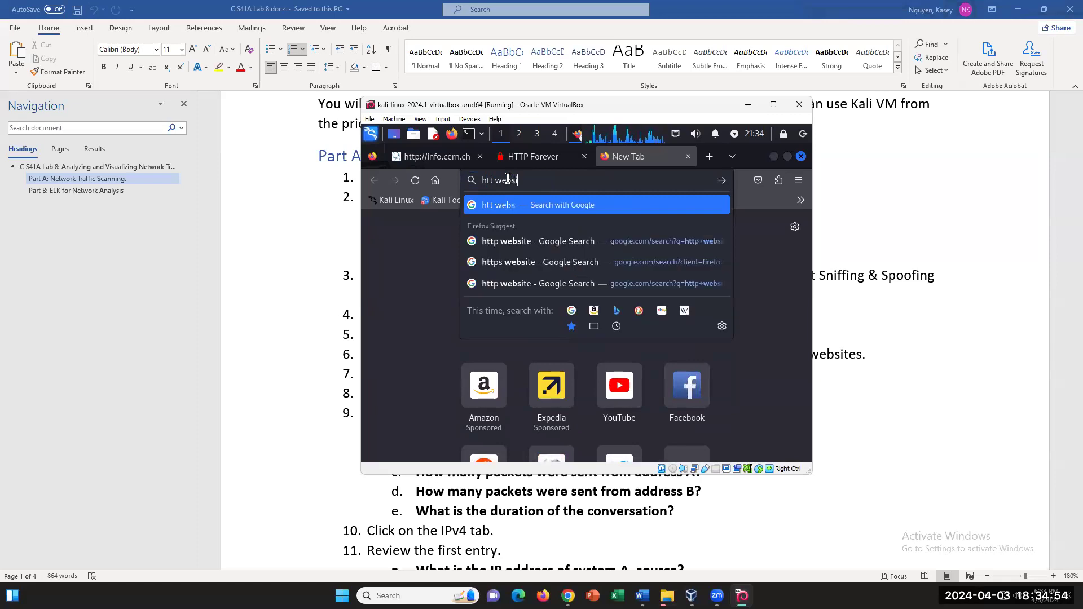
key(Return)
Step: Visit Columbia University's "Sample Web Page - a beginner's HTML tutorial" from the search results
scroll(564, 357, down, 5)
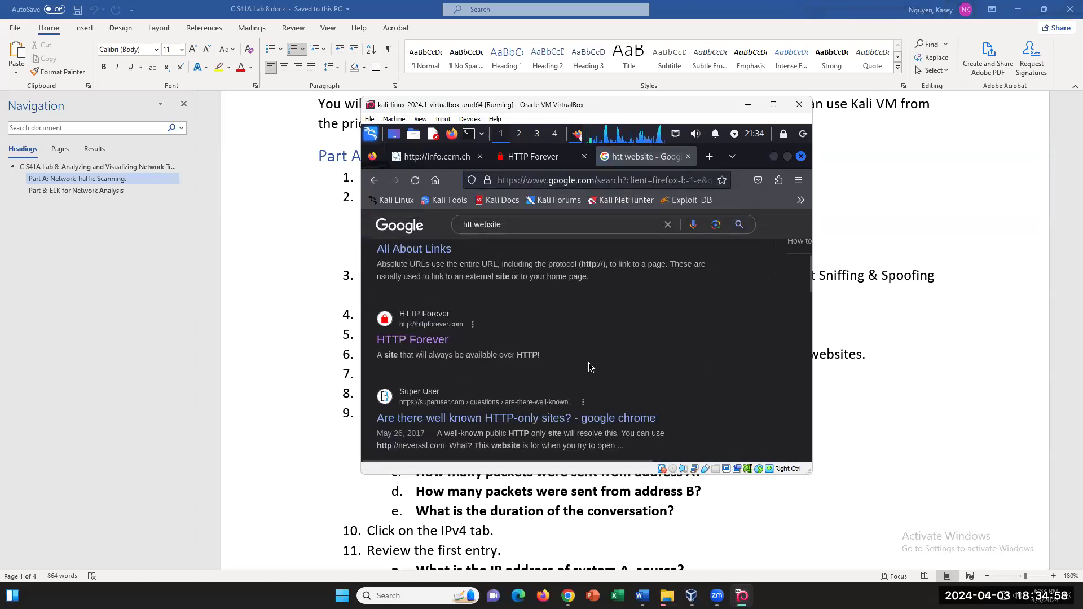
scroll(589, 367, down, 5)
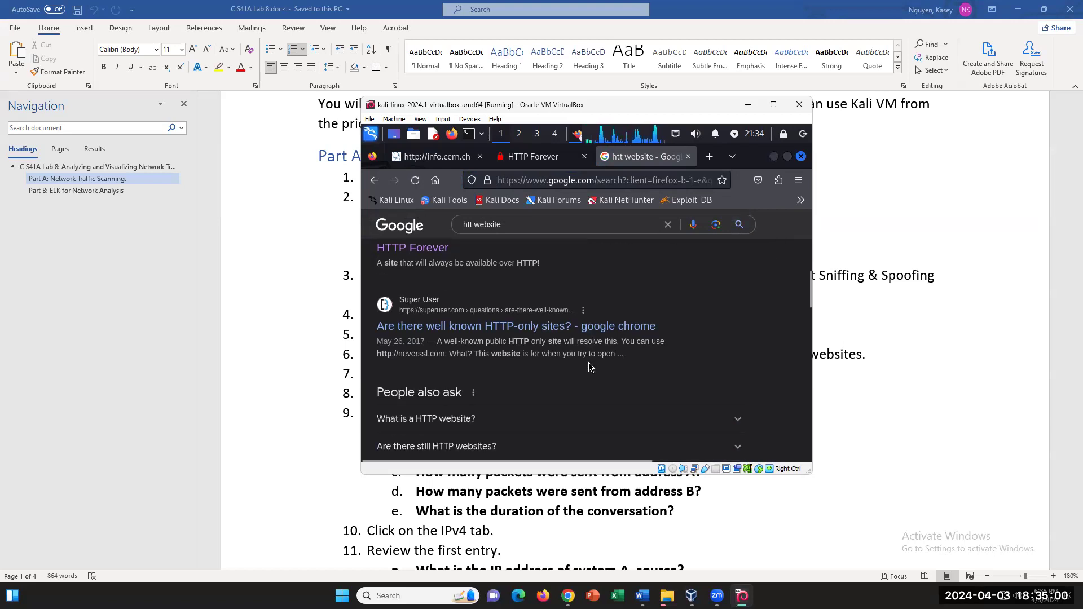
scroll(588, 364, down, 3)
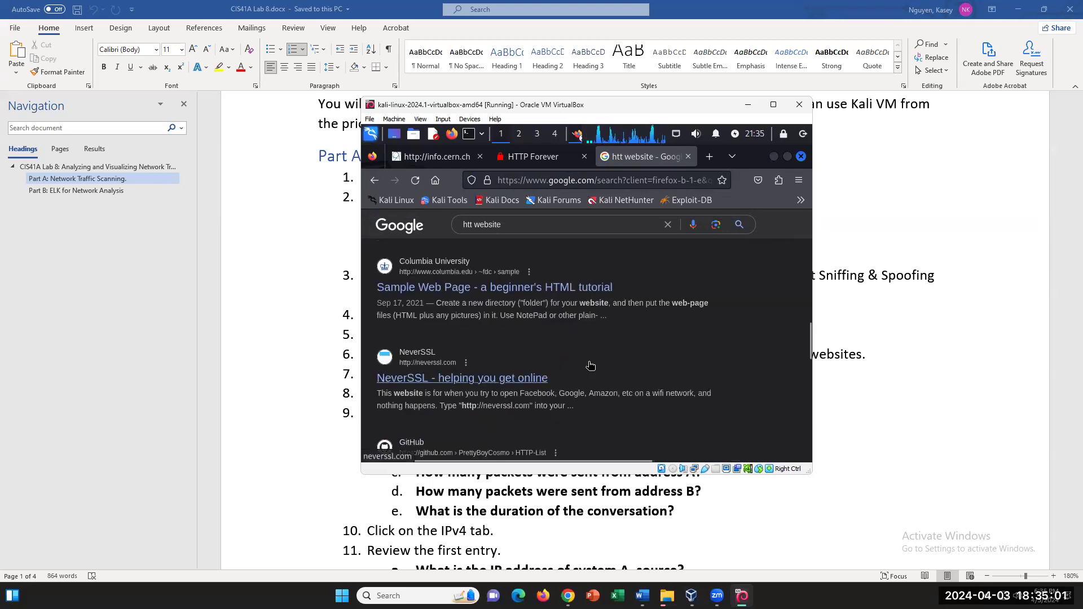
click(510, 296)
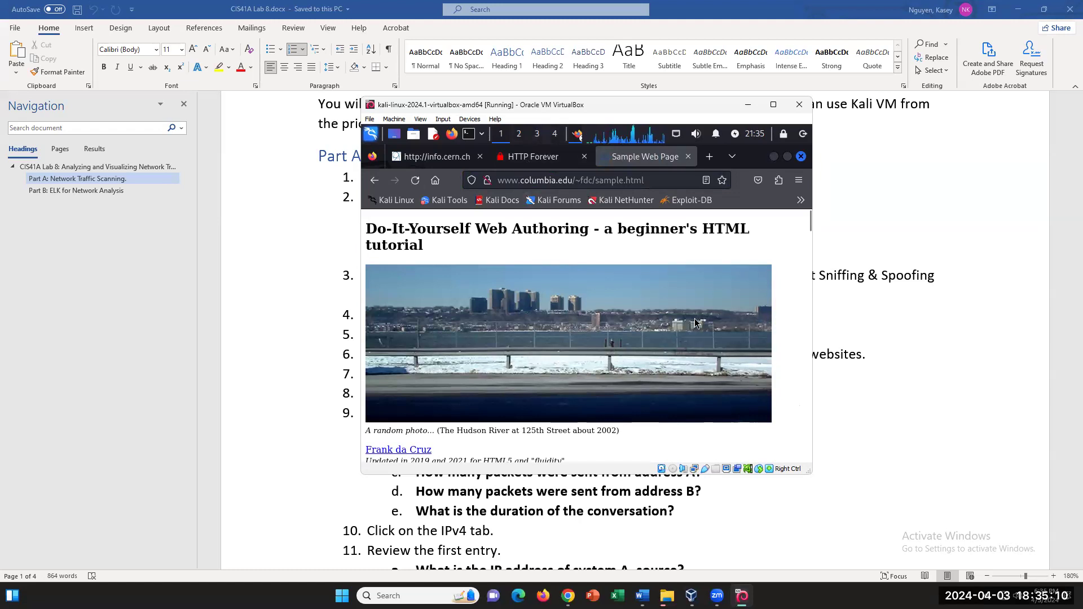
mouse_move(695, 320)
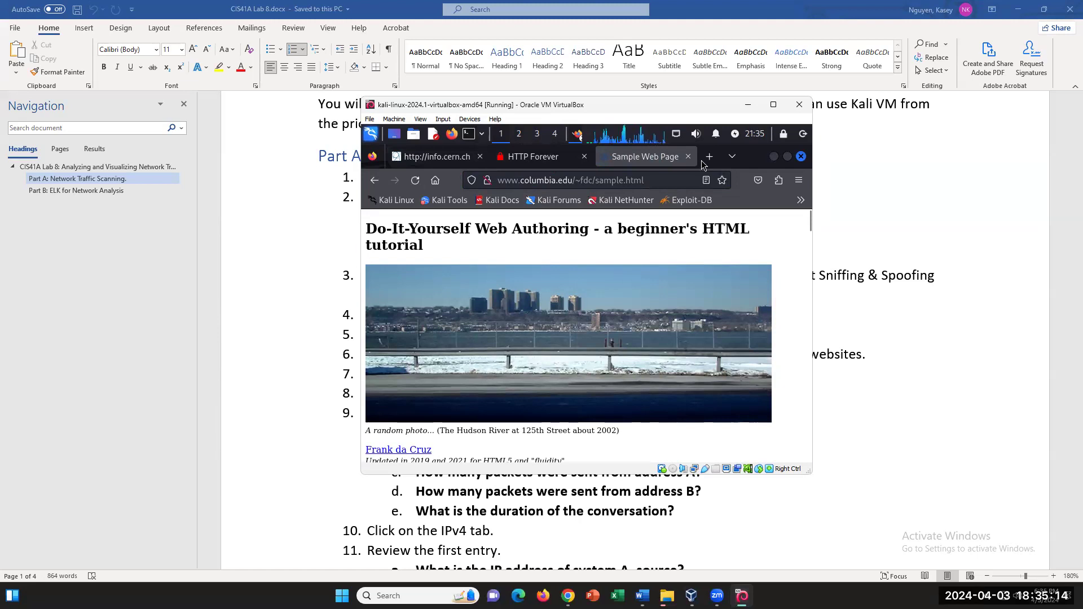
Step: Maximize the Kali virtual machine window, switch to Wireshark, and stop the eth0 packet capture
click(772, 104)
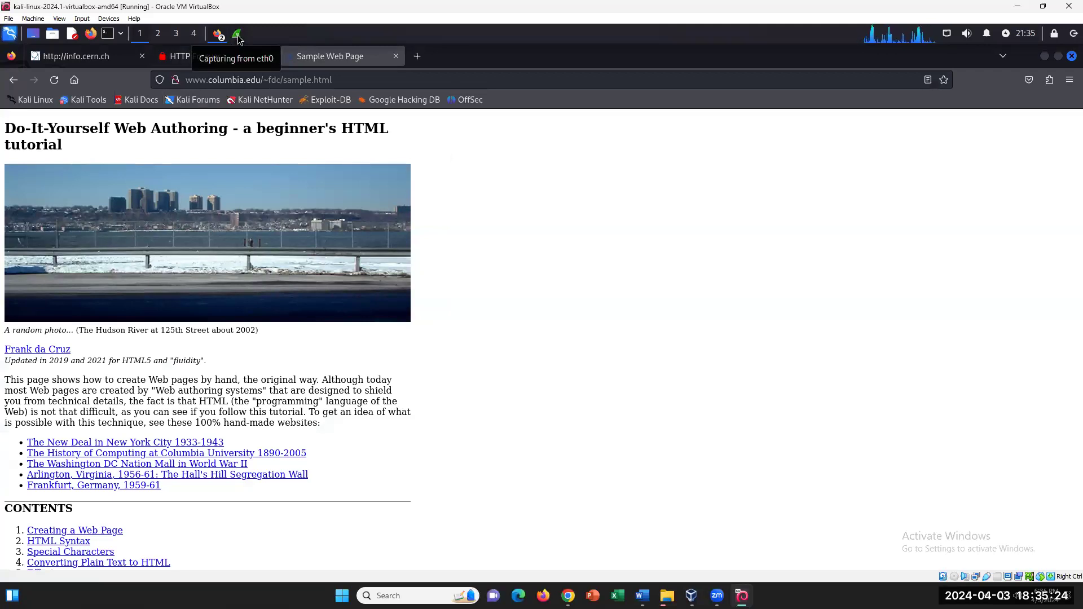
click(237, 36)
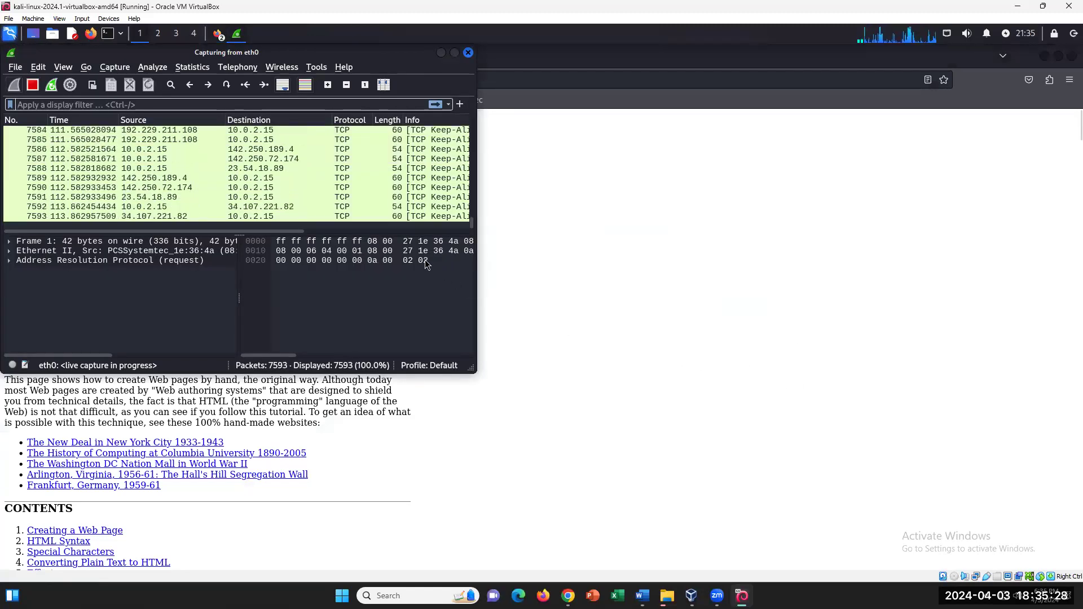
click(32, 86)
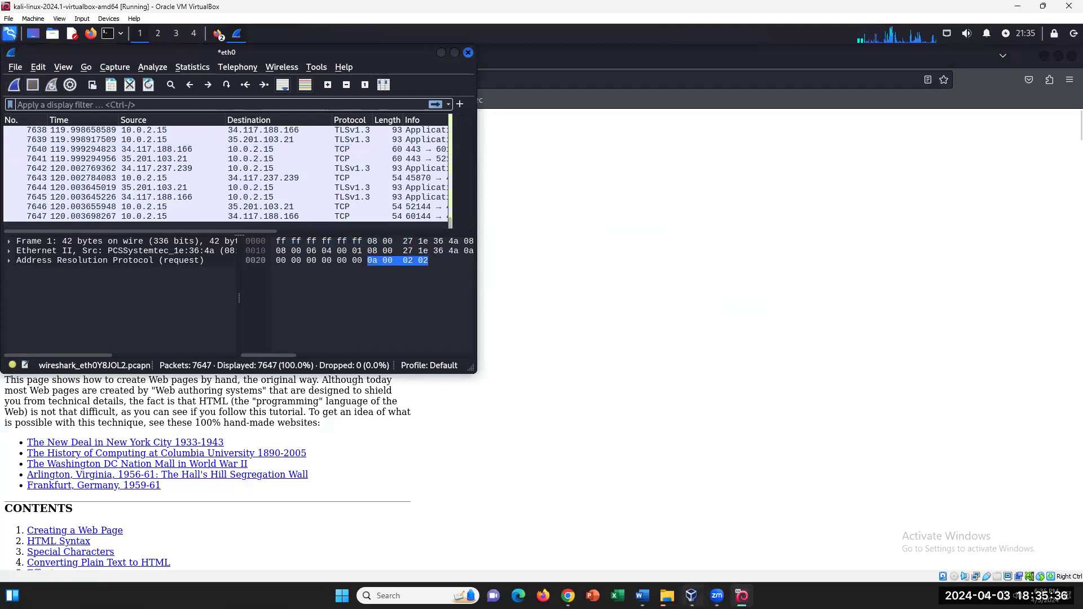
Step: Consult the lab document in Word, filter the captured packets in Wireshark by http, and maximize the Wireshark window
click(644, 592)
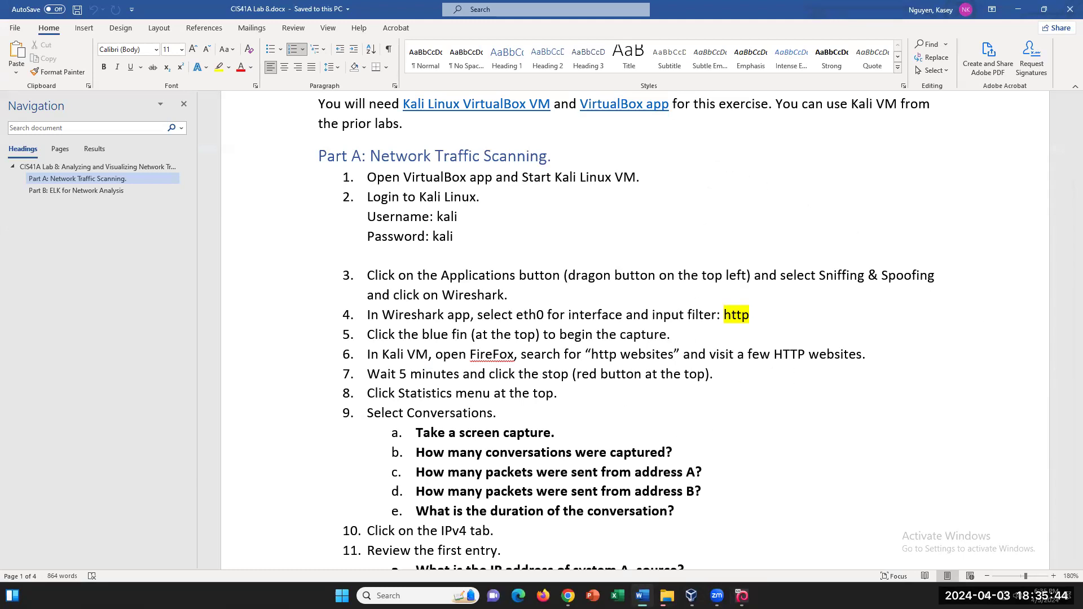
click(741, 595)
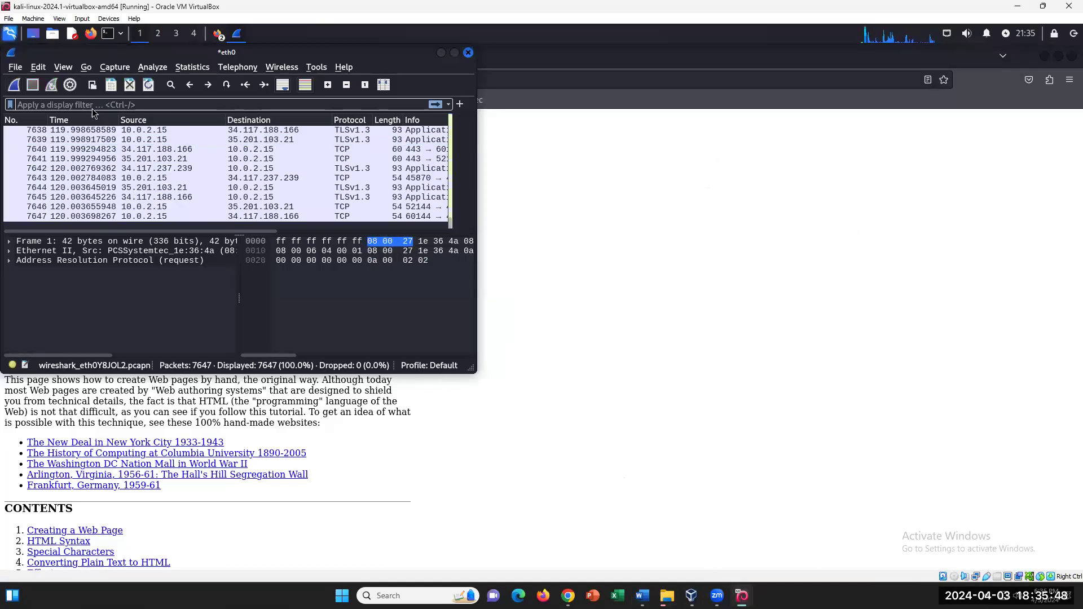
text(http)
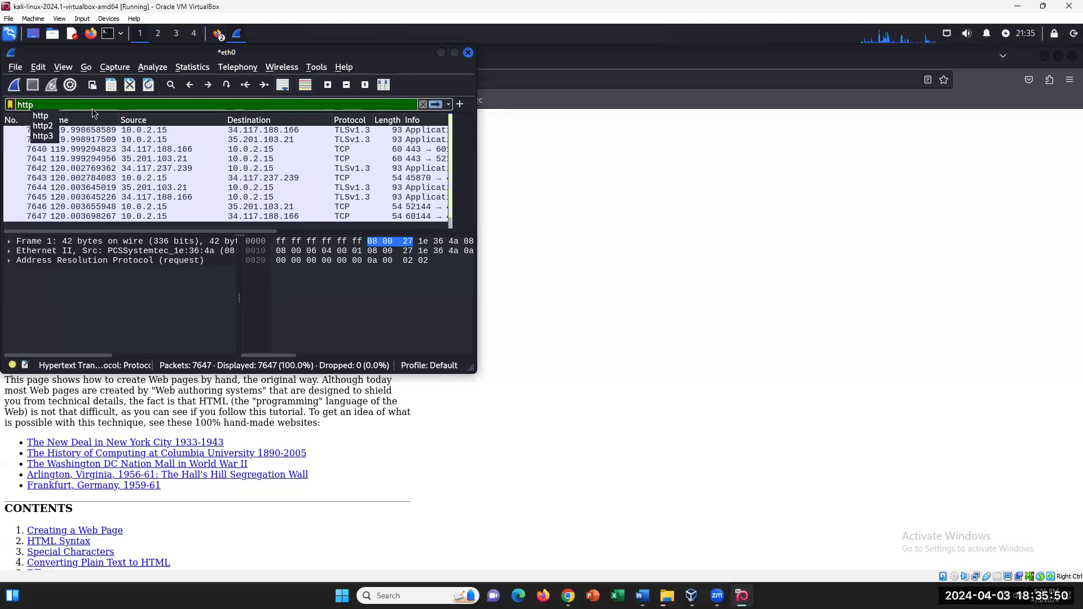
key(Return)
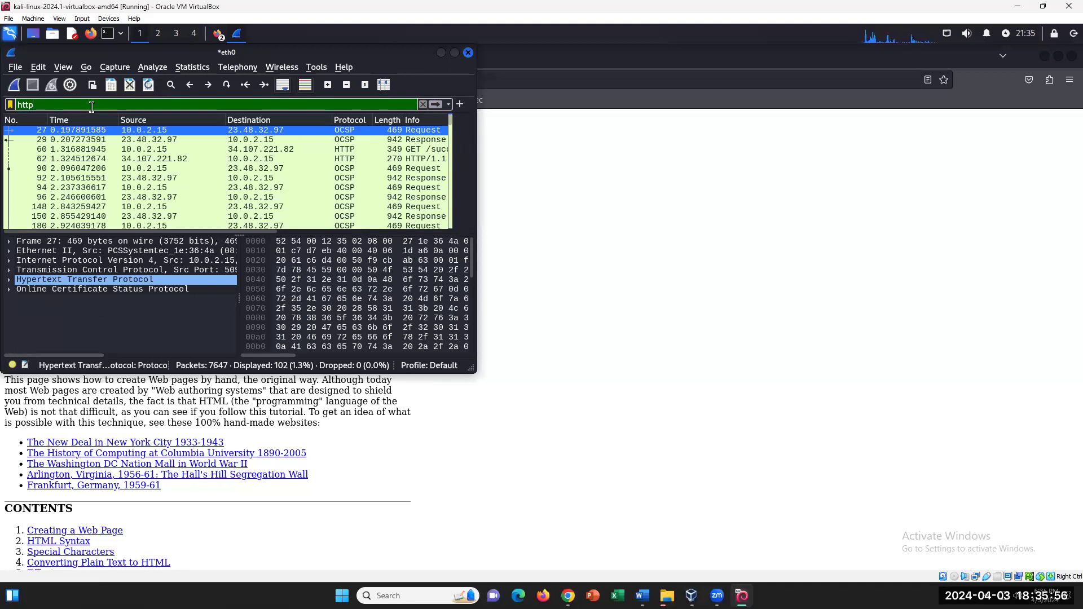
click(416, 242)
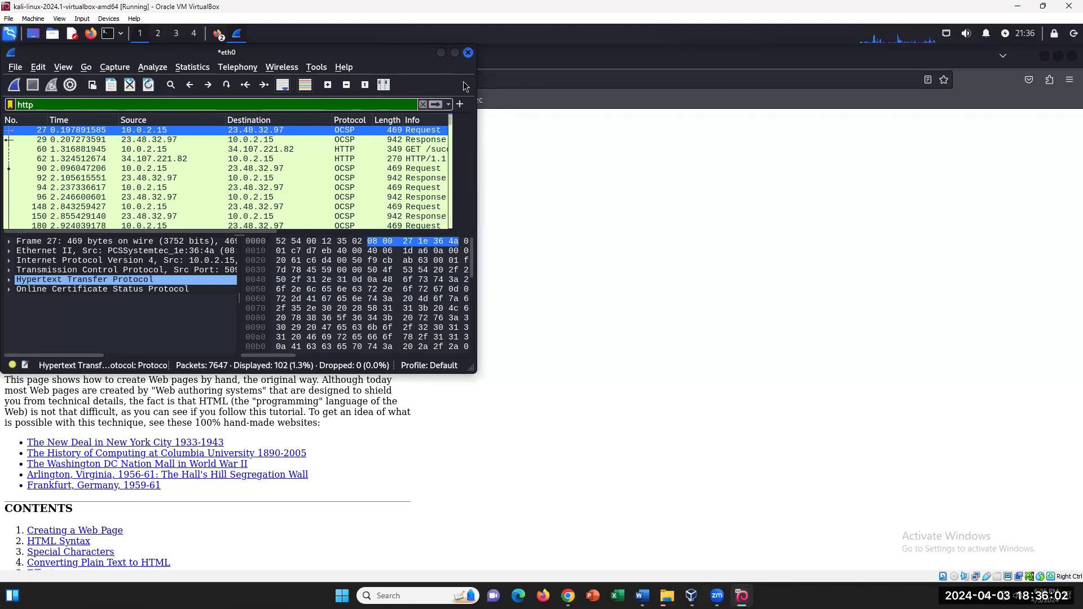
click(454, 52)
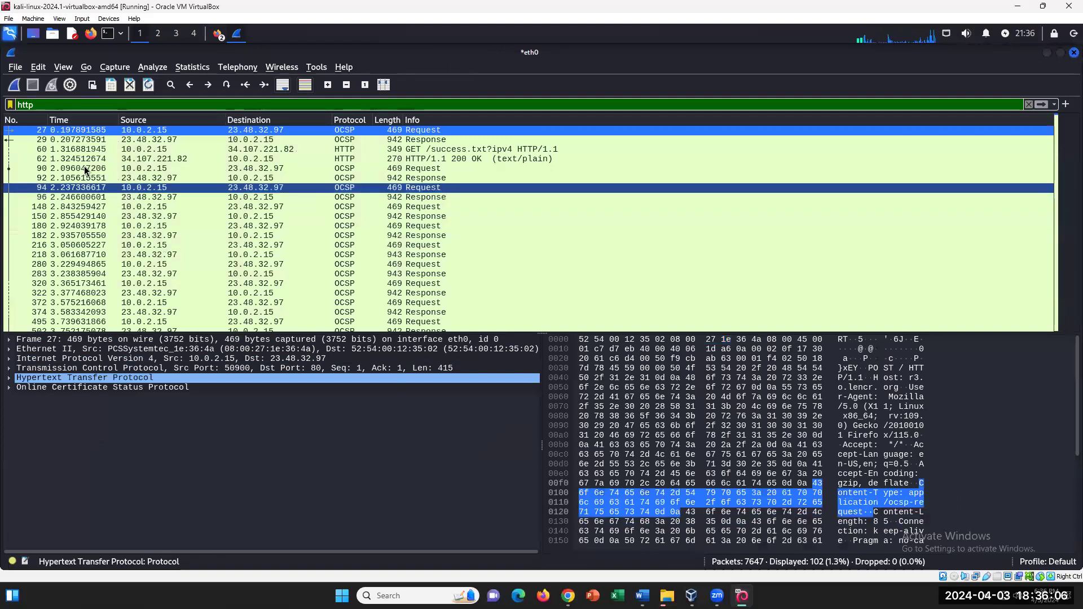
double_click(42, 105)
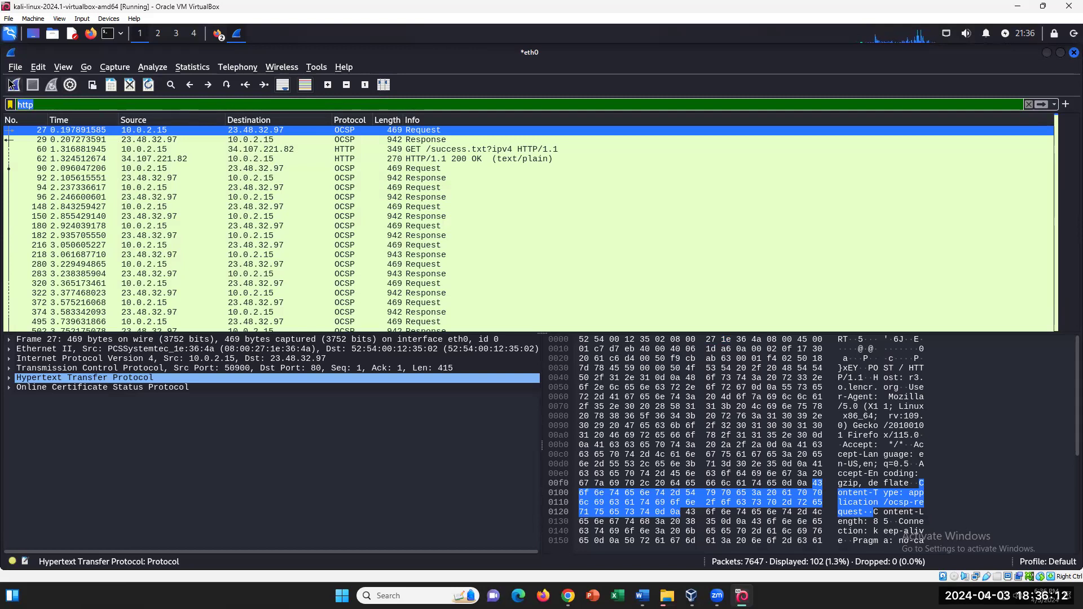
click(148, 70)
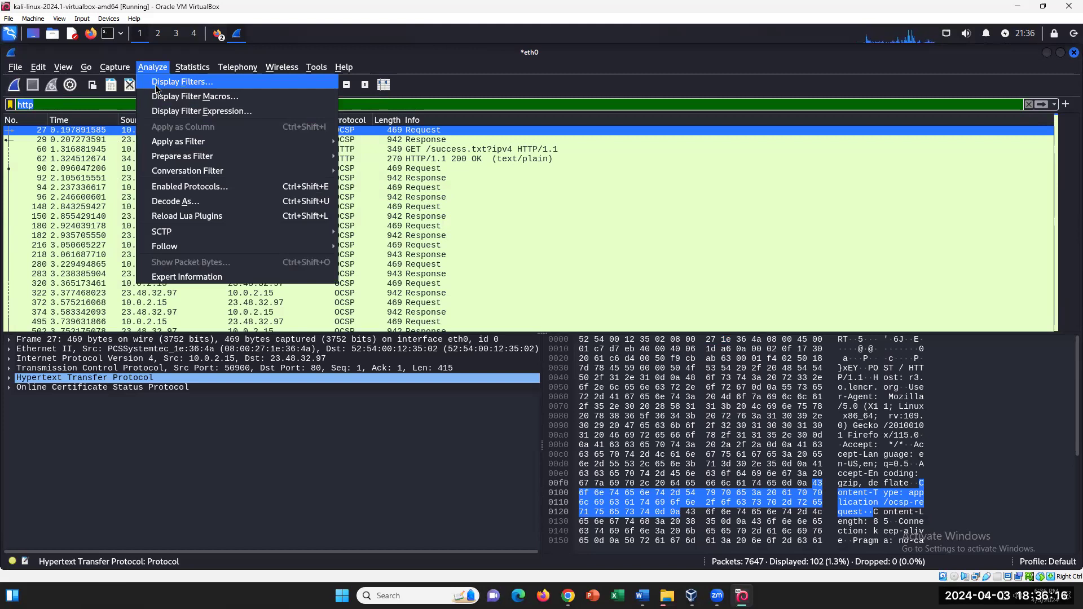
click(158, 88)
drag(631, 121, 757, 204)
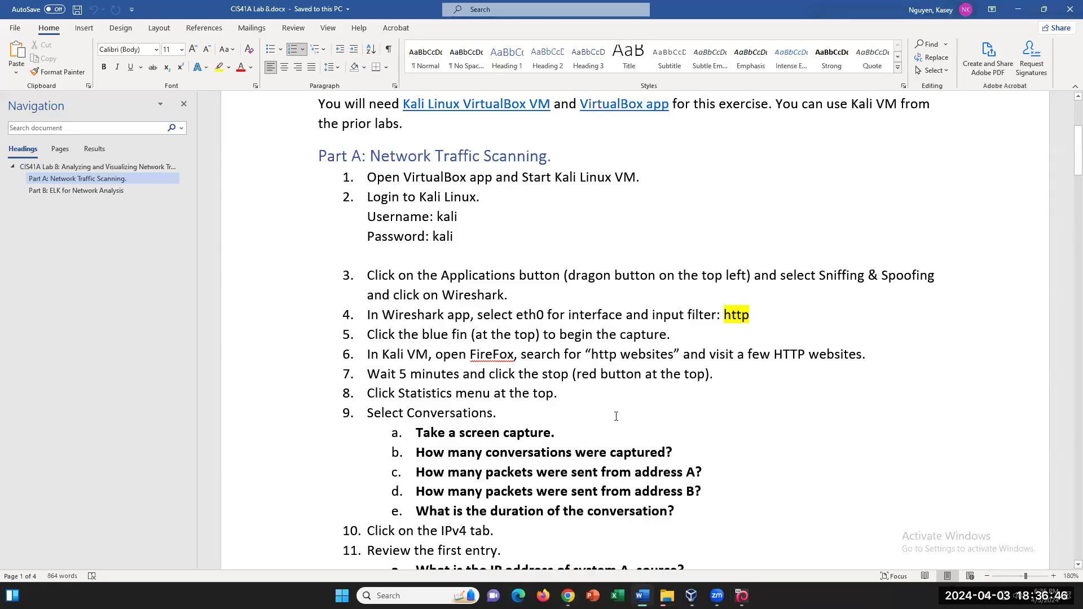
Step: Check the lab's Statistics instruction (item 8) in Word, return to Wireshark, and close the Display Filters dialog
scroll(616, 416, down, 2)
drag(398, 346, 558, 345)
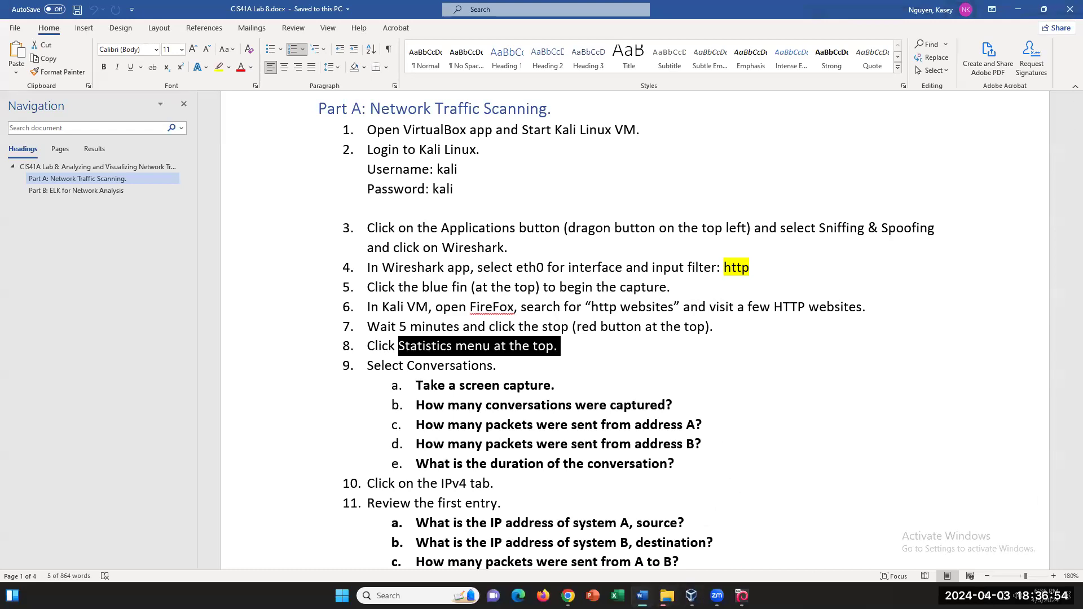
click(642, 595)
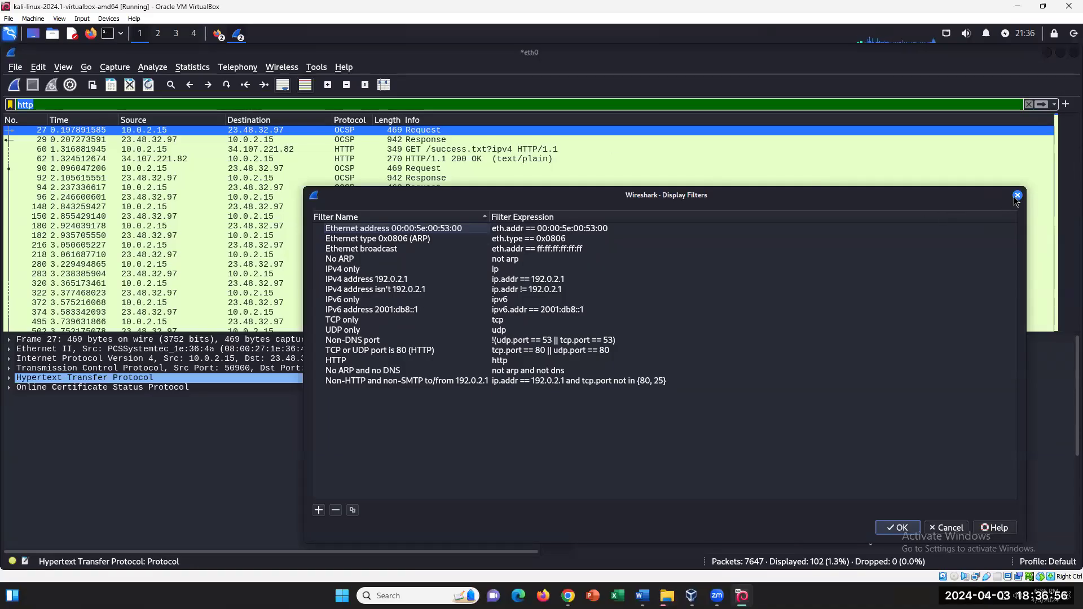
click(1017, 196)
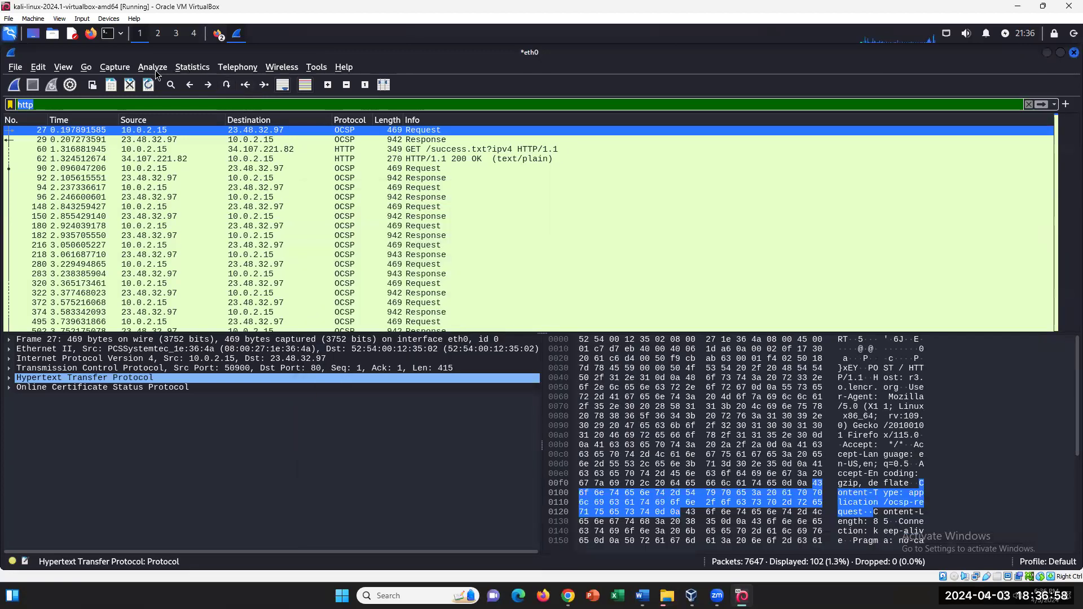
Step: Open the Conversations statistics for the eth0 capture and select the Ethernet conversation entry
click(190, 68)
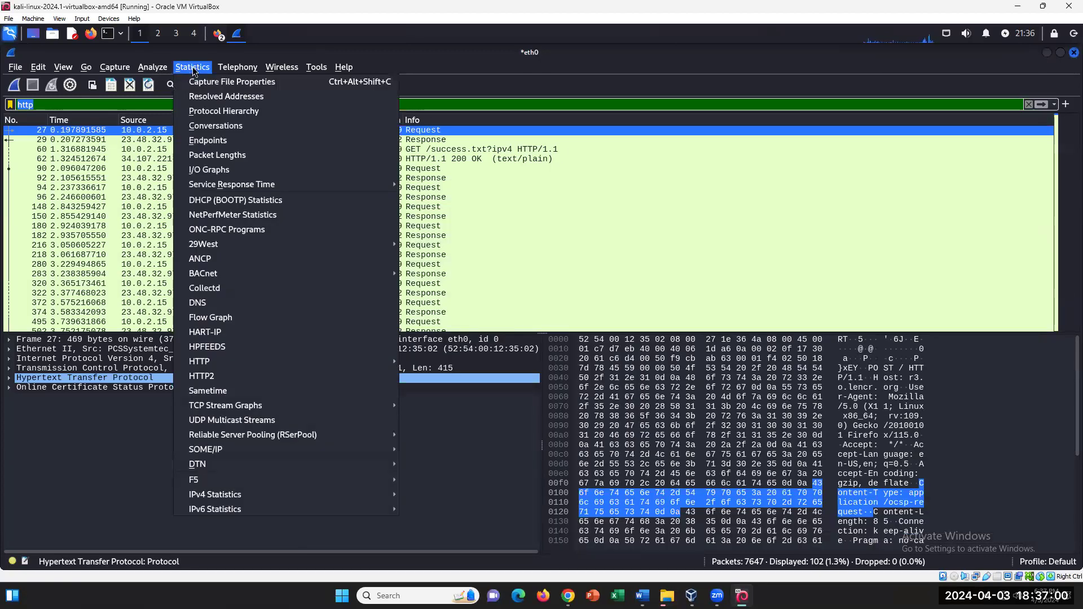
click(643, 596)
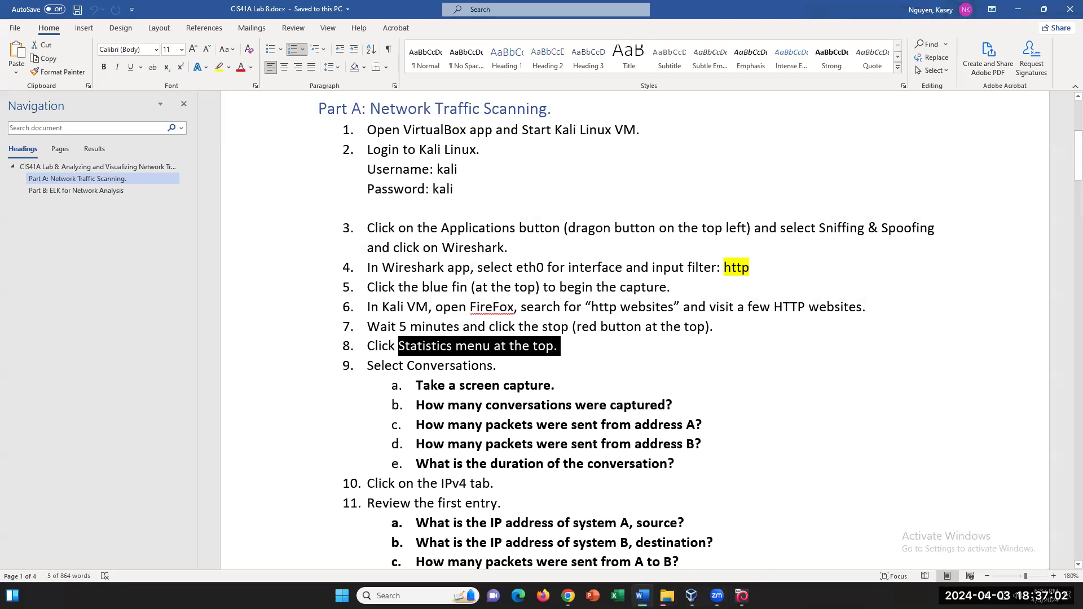
click(642, 595)
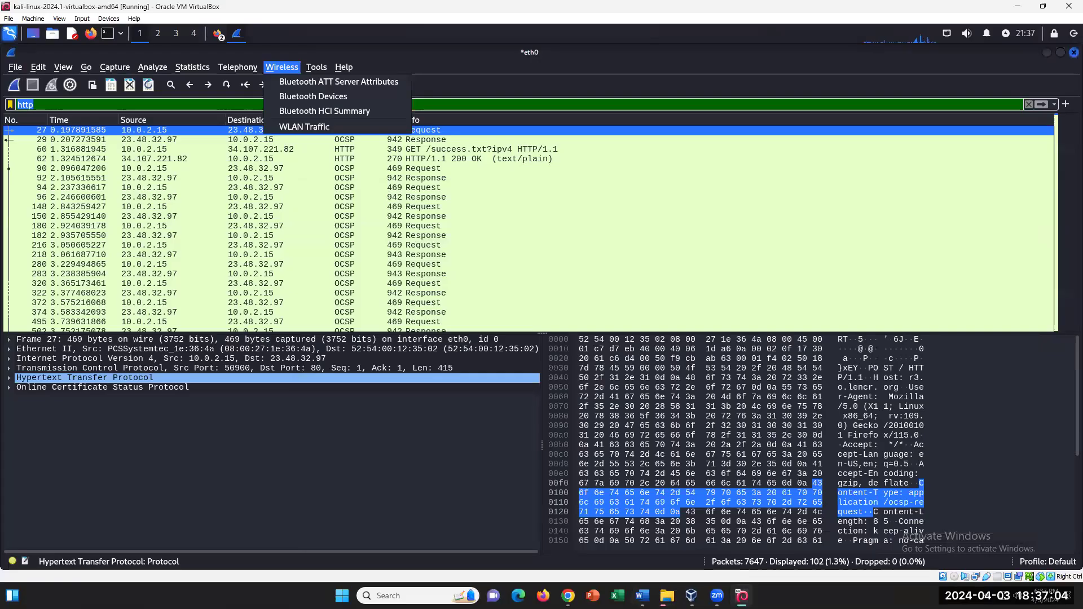
mouse_move(192, 68)
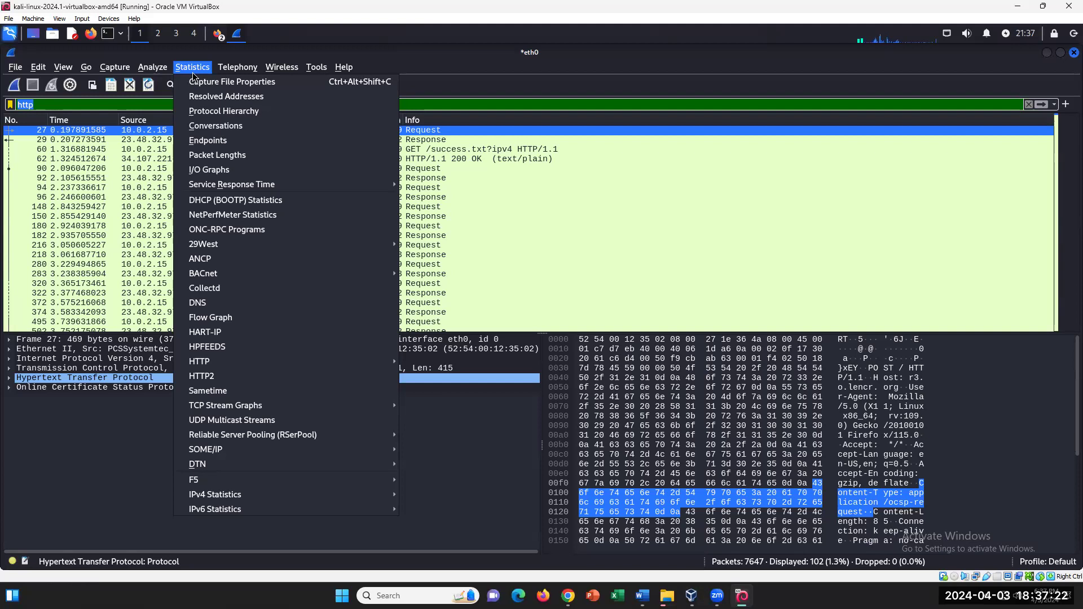
click(247, 127)
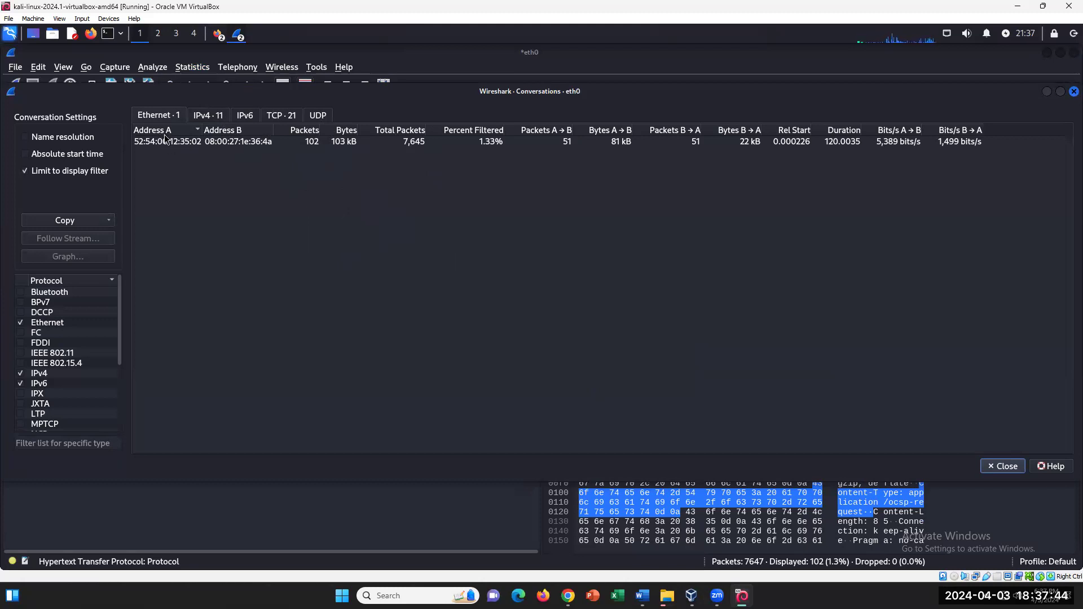
click(313, 143)
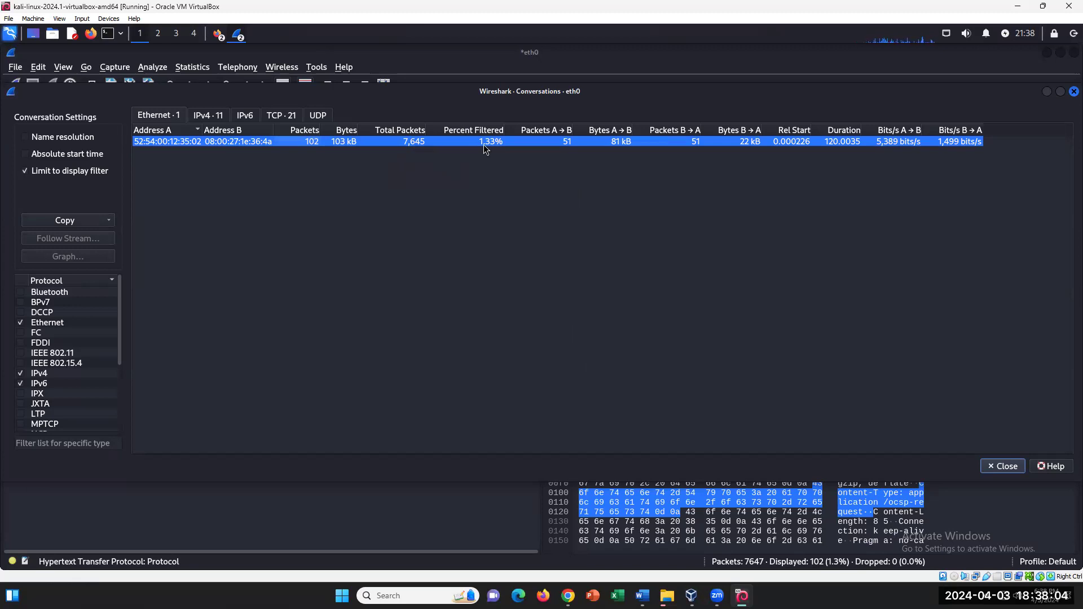
Step: Read the screen-capture and packet-count questions under item 9 in the Word lab document, and return to the Conversations window
mouse_move(642, 596)
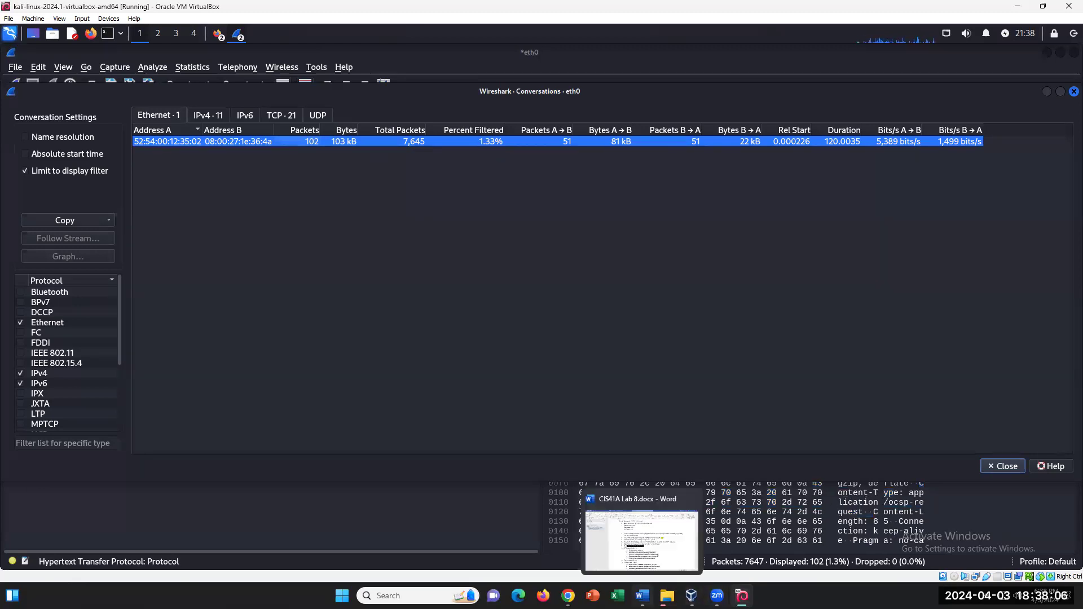
click(642, 596)
click(574, 389)
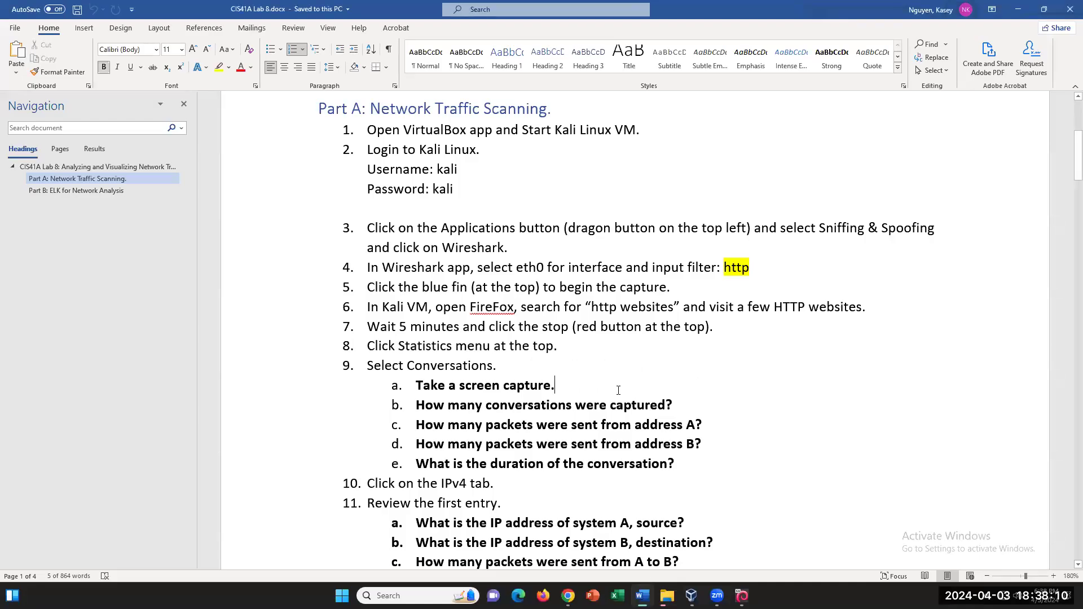
drag(556, 383, 416, 385)
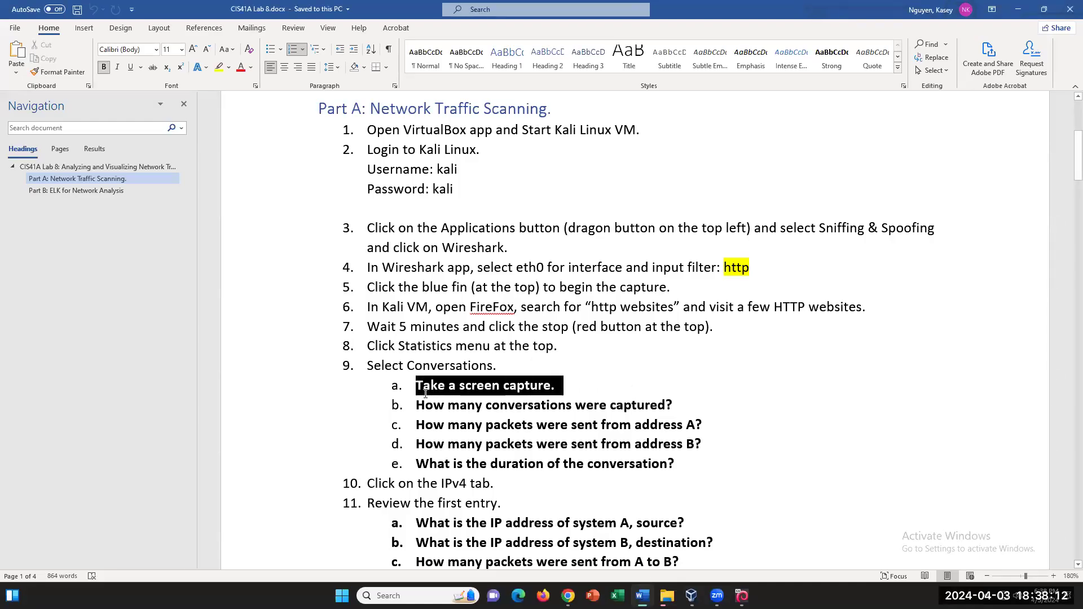
click(693, 401)
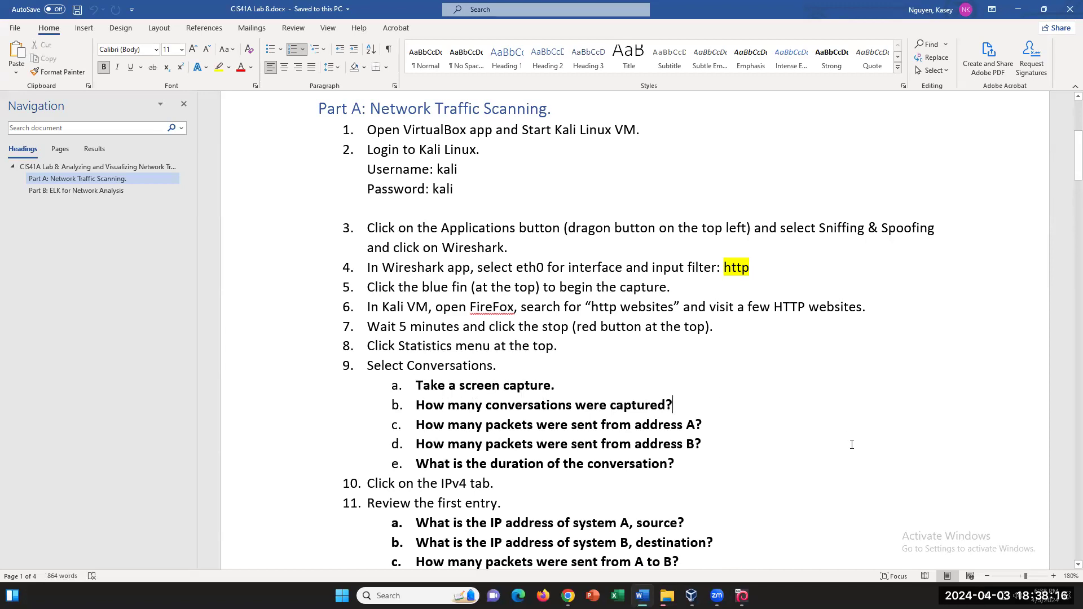
click(710, 428)
click(742, 596)
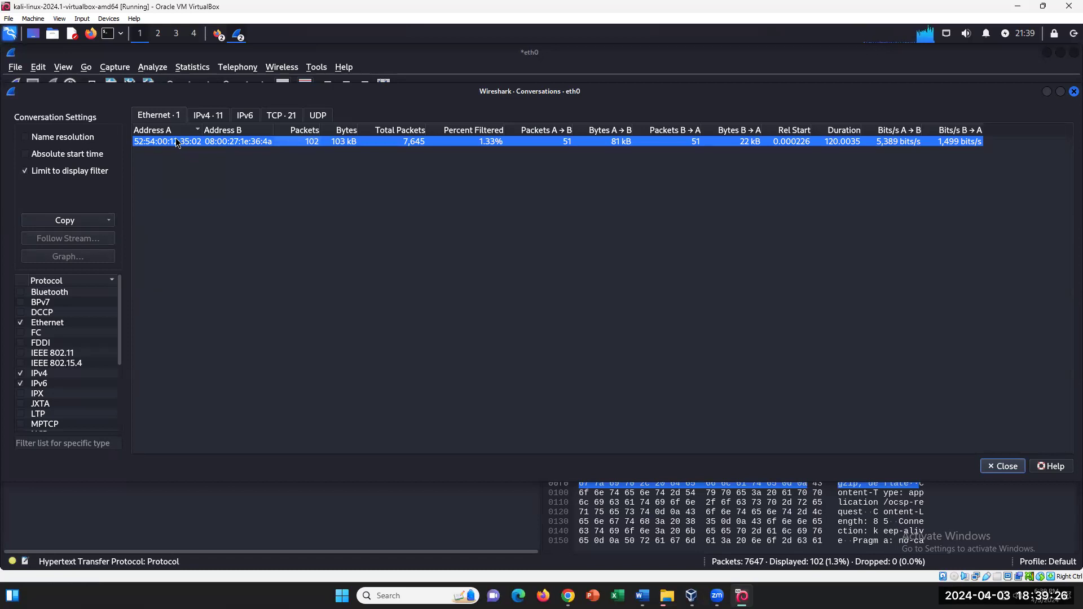
Step: Recheck the Statistics and Conversations instructions (items 8 and 9) in Word, and return to the Ethernet conversations in Wireshark
key(alt+Tab)
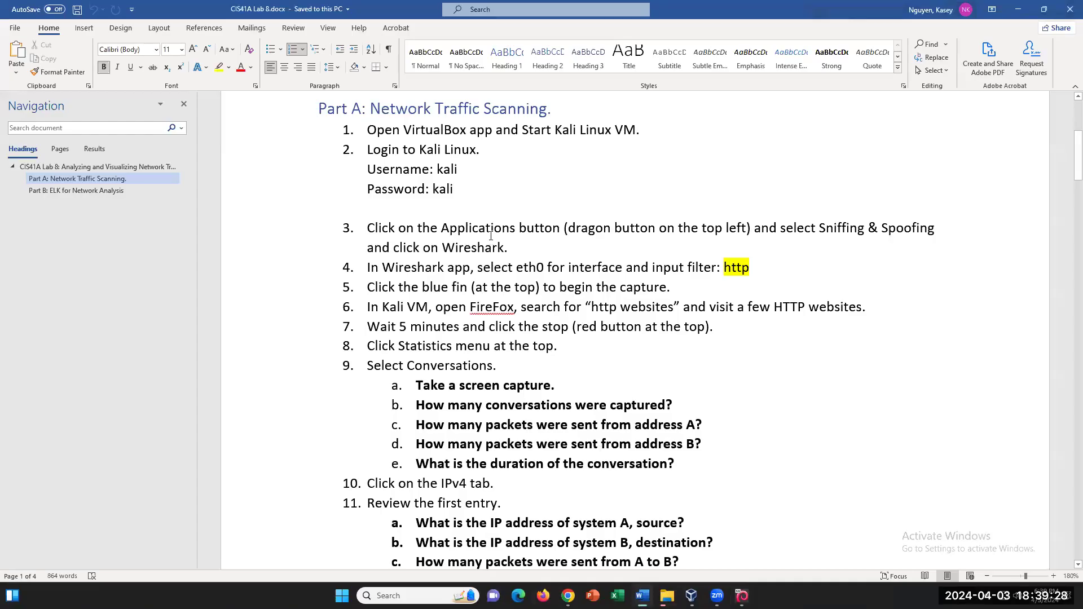
click(561, 345)
drag(398, 345, 499, 365)
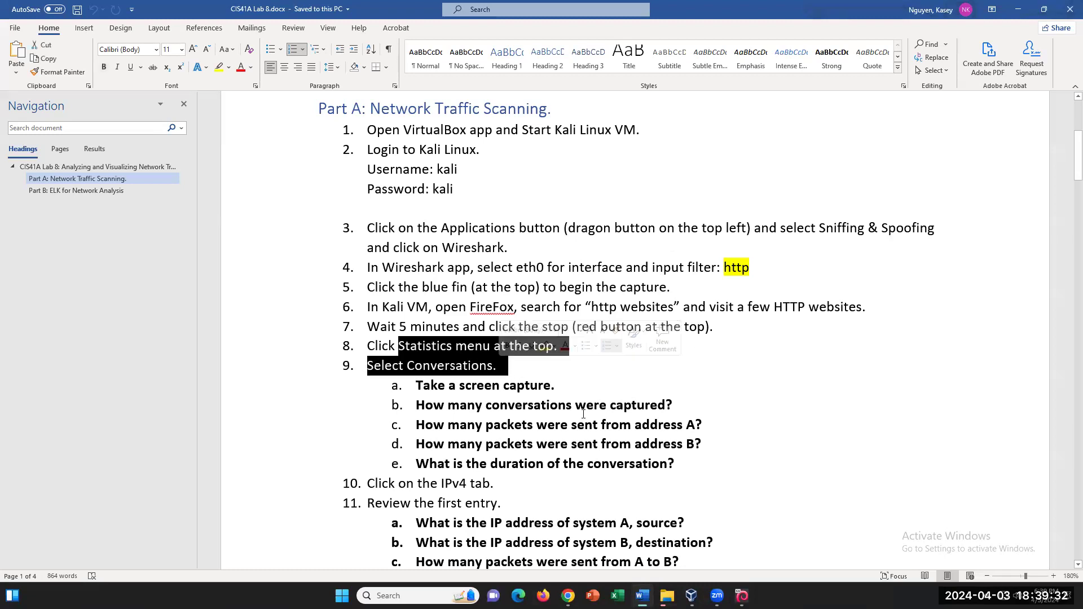
click(527, 373)
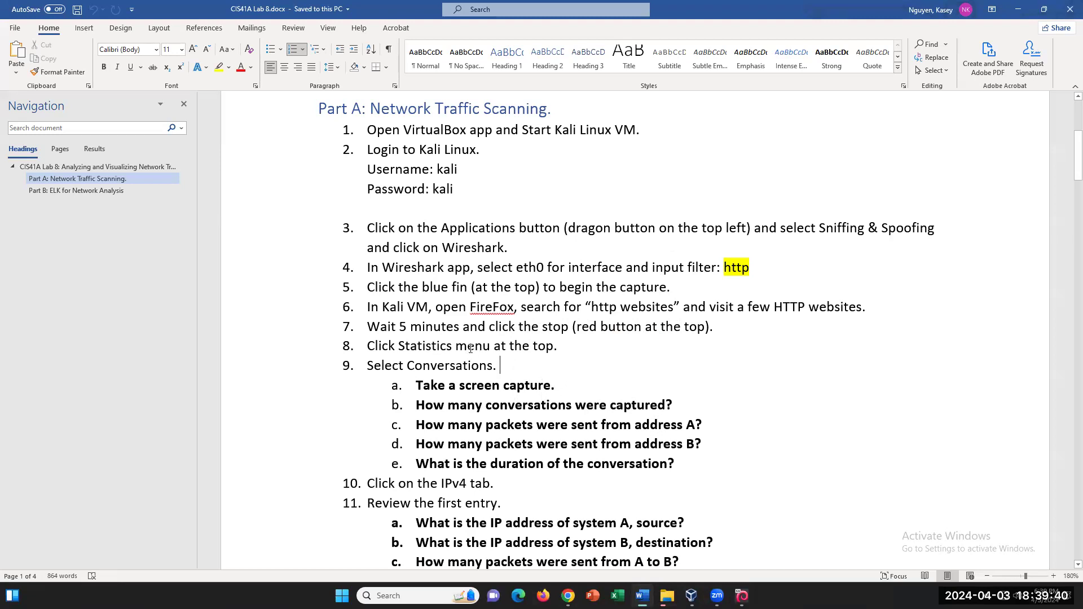
drag(407, 365, 510, 370)
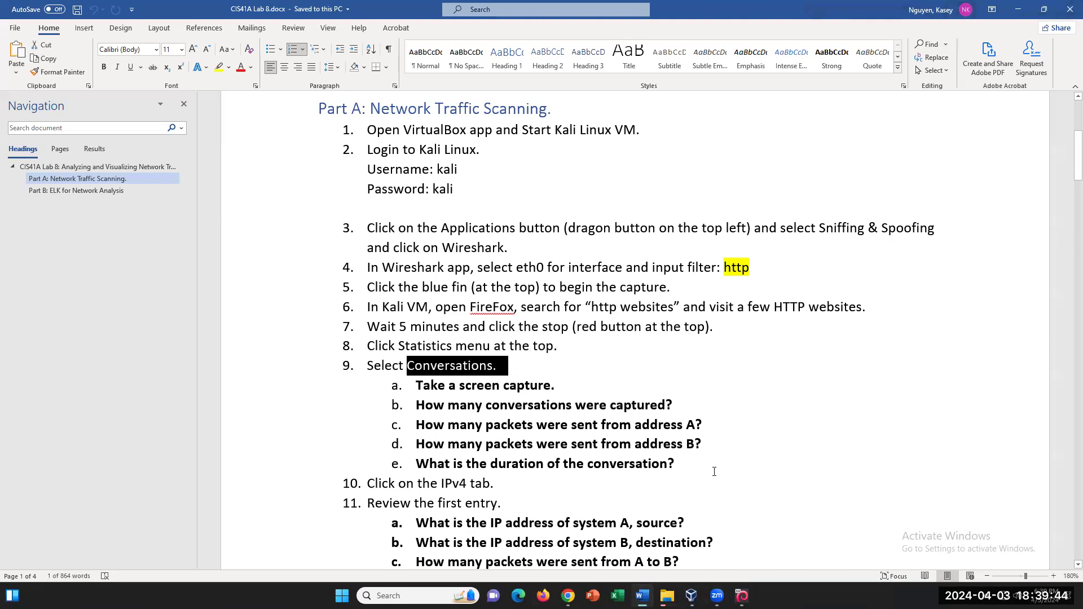
click(742, 596)
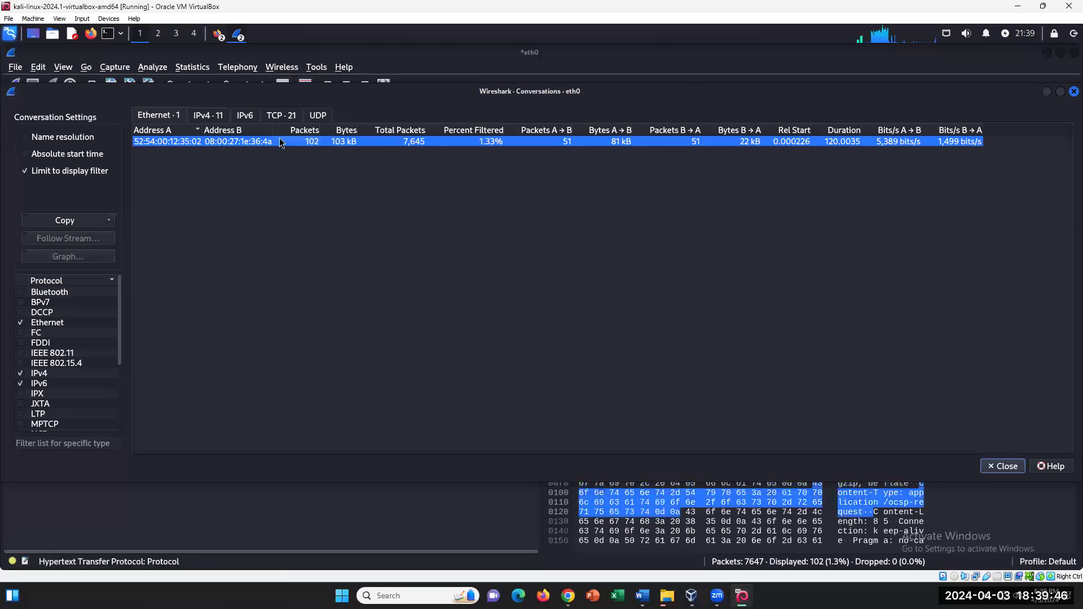
Step: Show the IPv4 conversations and select individual entries, ending on the one with address B 23.54.18.89
click(208, 116)
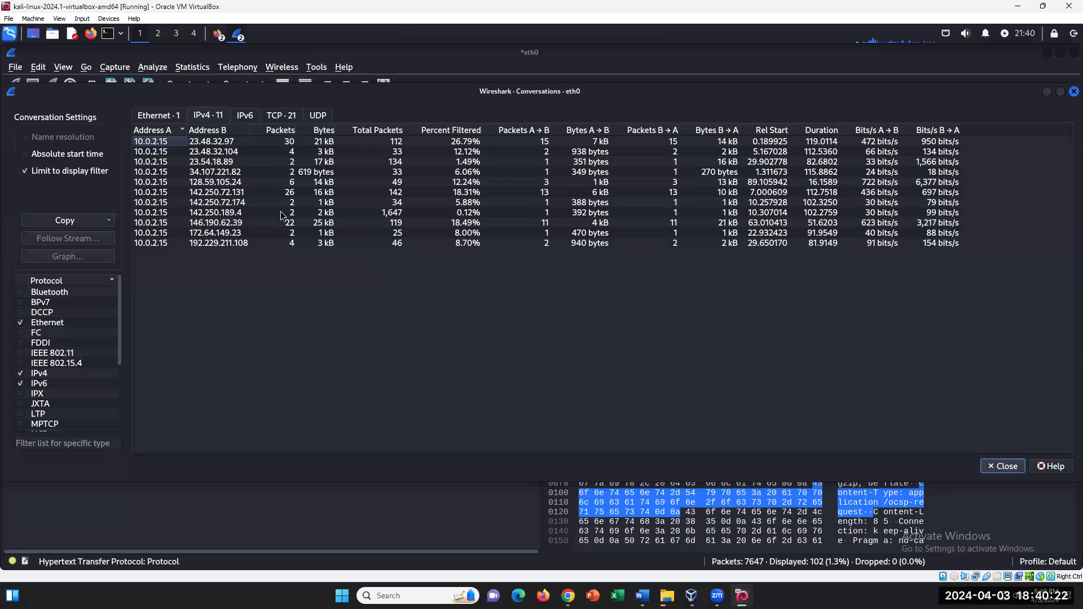
click(277, 139)
click(281, 151)
click(290, 170)
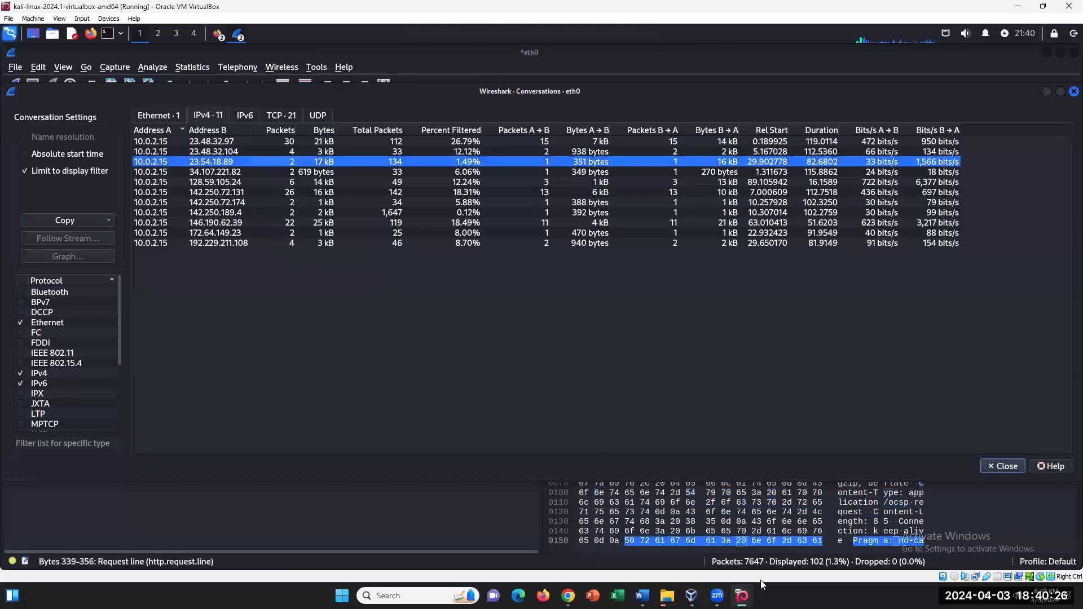
Step: Read item 11 in the Word lab document, covering the source and destination IP addresses and the packets sent each way
click(642, 595)
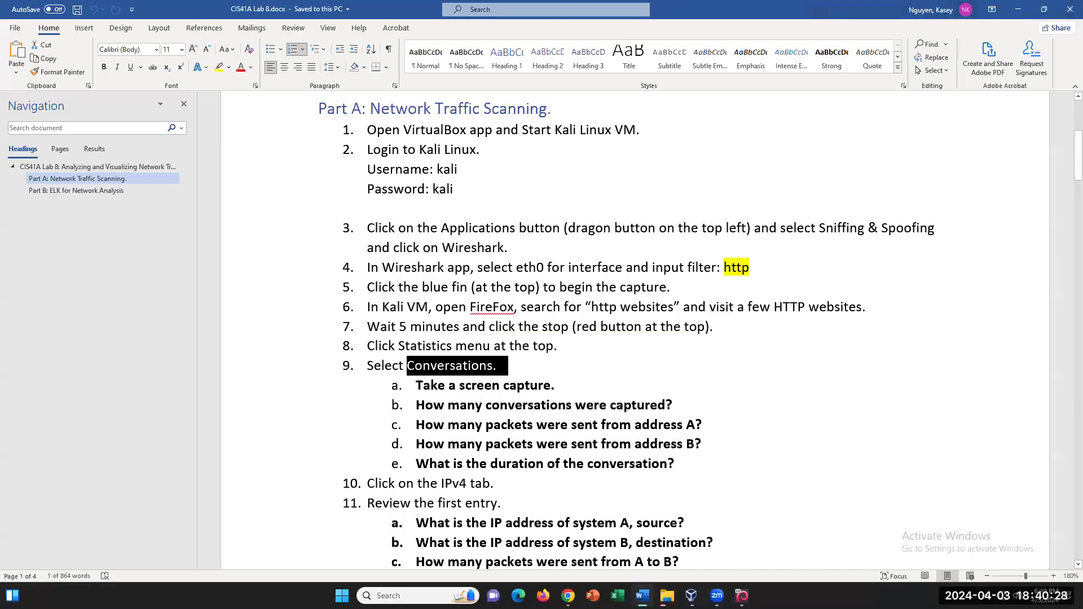
click(510, 484)
scroll(516, 474, down, 2)
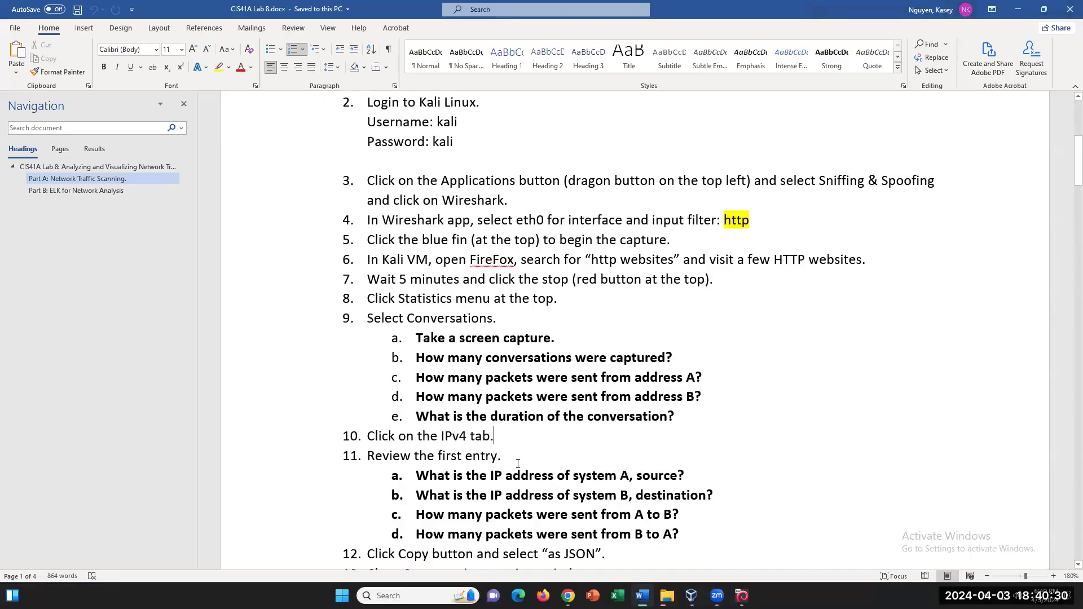
click(524, 410)
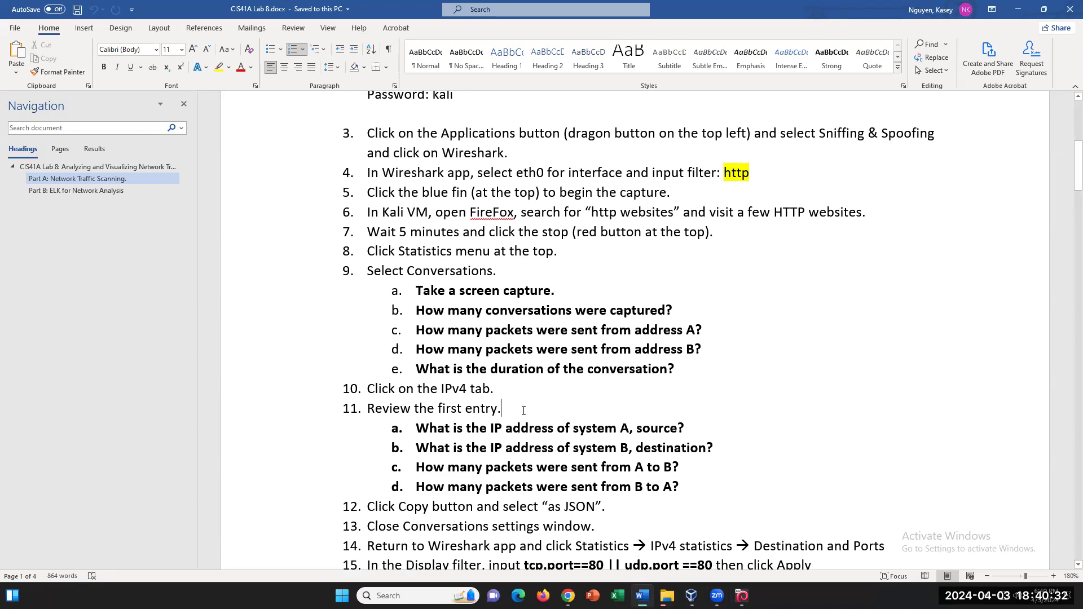
drag(707, 429, 415, 429)
drag(715, 448, 498, 441)
triple_click(423, 448)
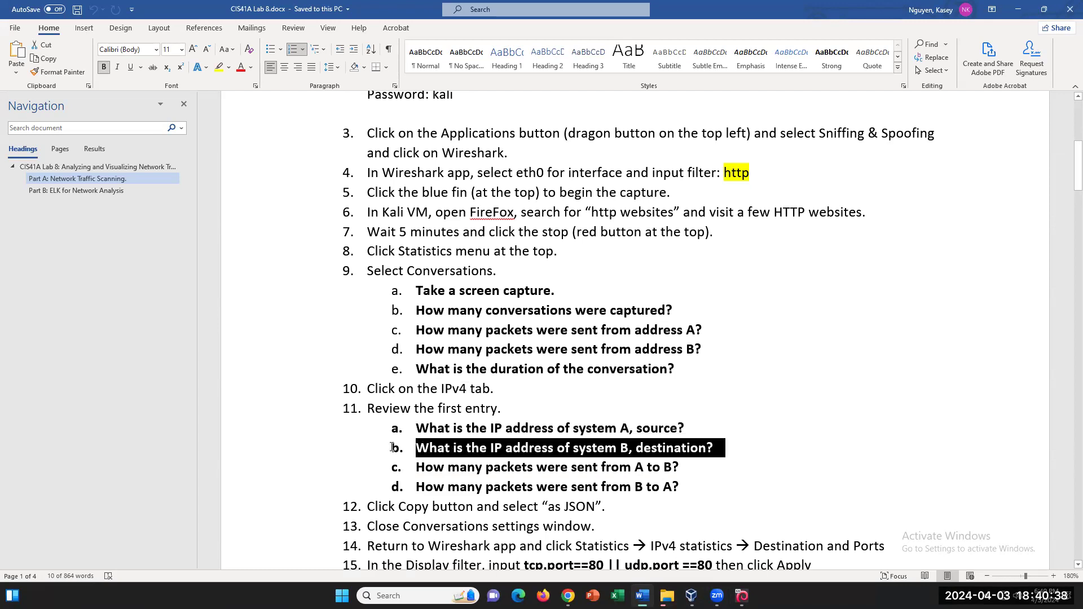
click(688, 469)
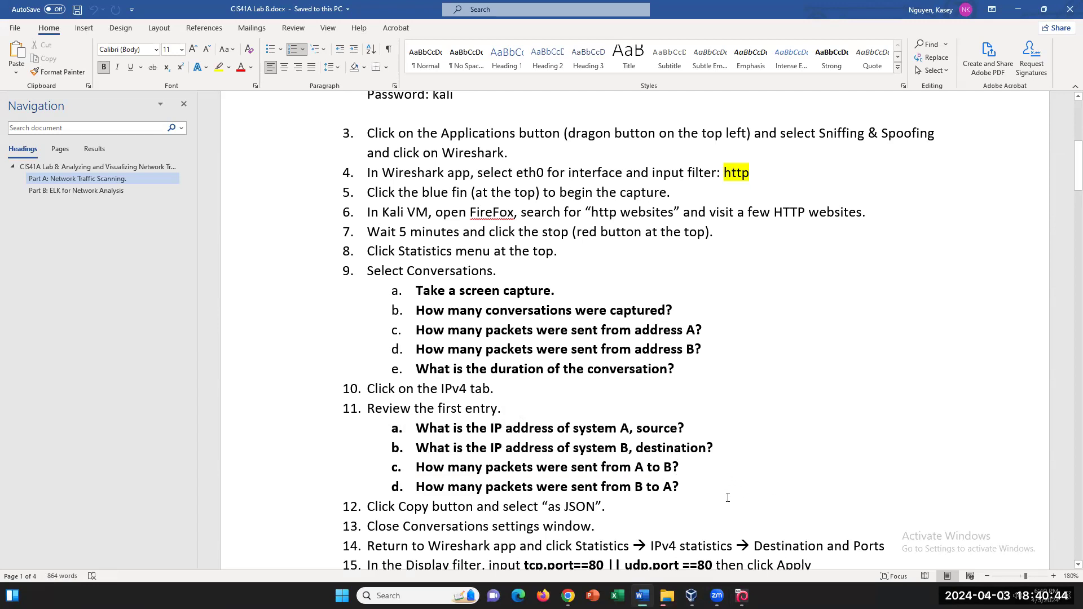
key(ctrl+b)
Step: Check item 12 in the lab document and copy the IPv4 conversations list in Wireshark as JSON
scroll(745, 490, down, 2)
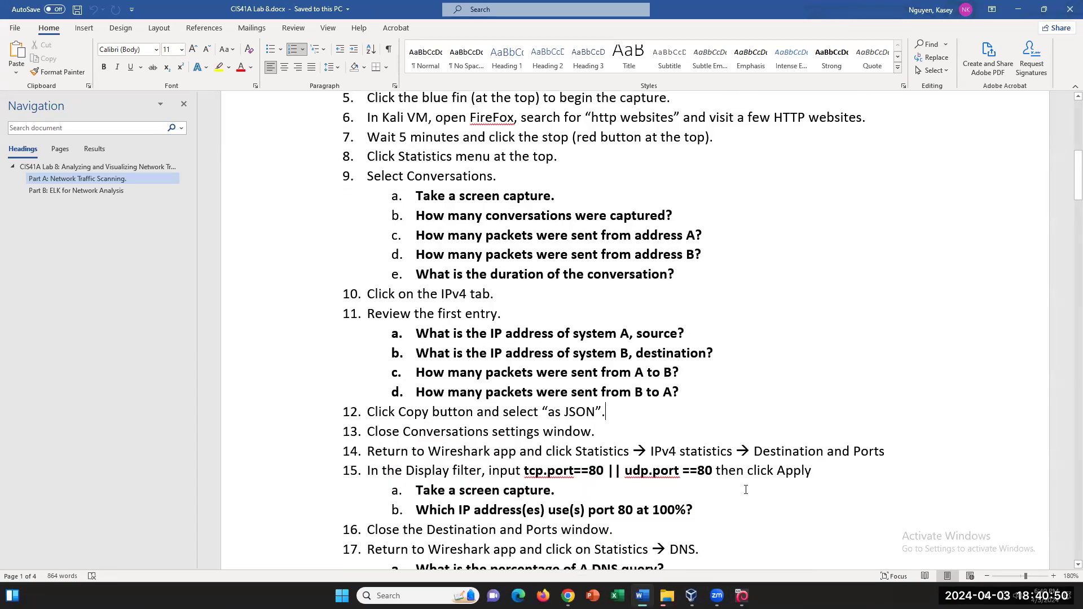
click(602, 411)
drag(398, 410, 606, 419)
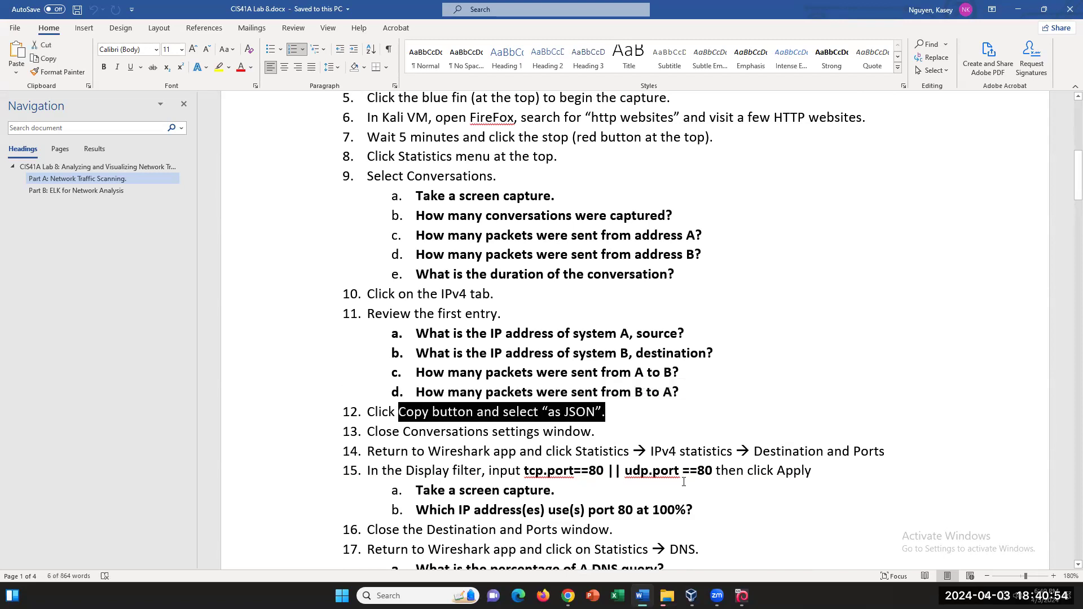
click(576, 413)
click(741, 595)
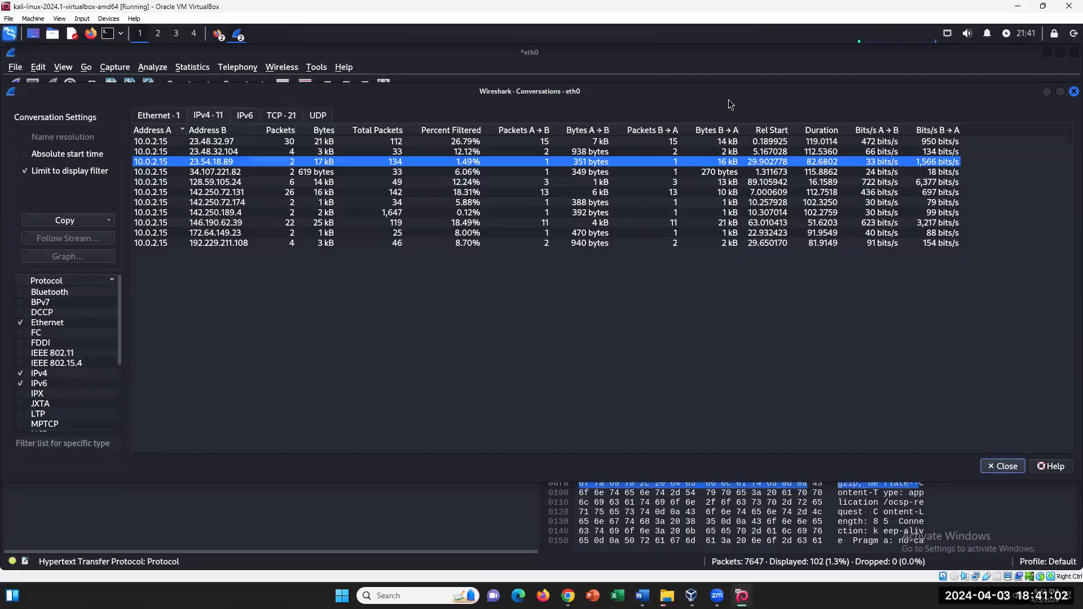
drag(720, 94, 743, 146)
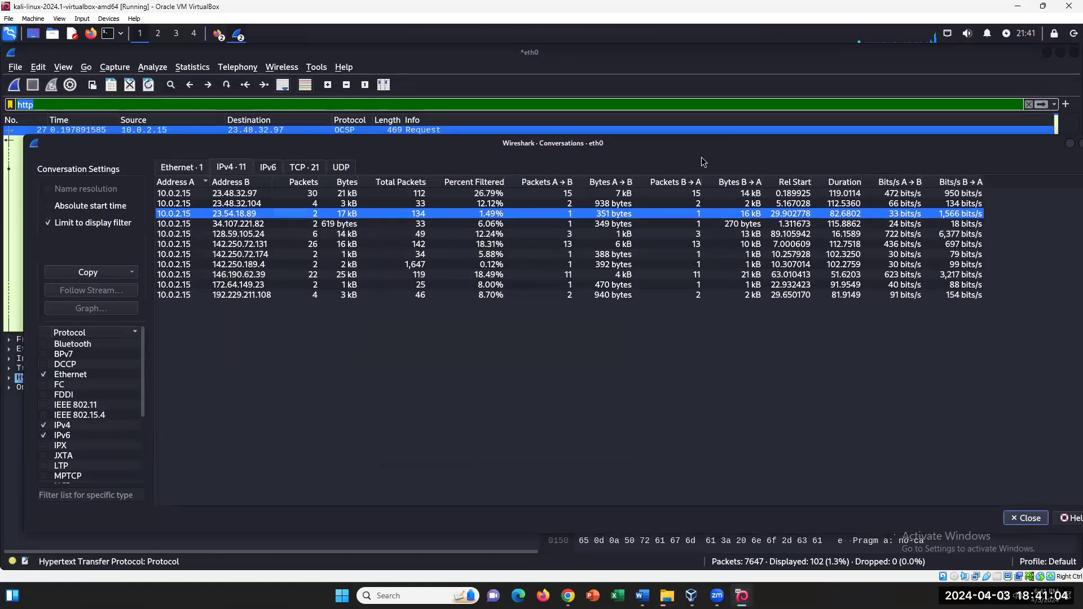
click(132, 275)
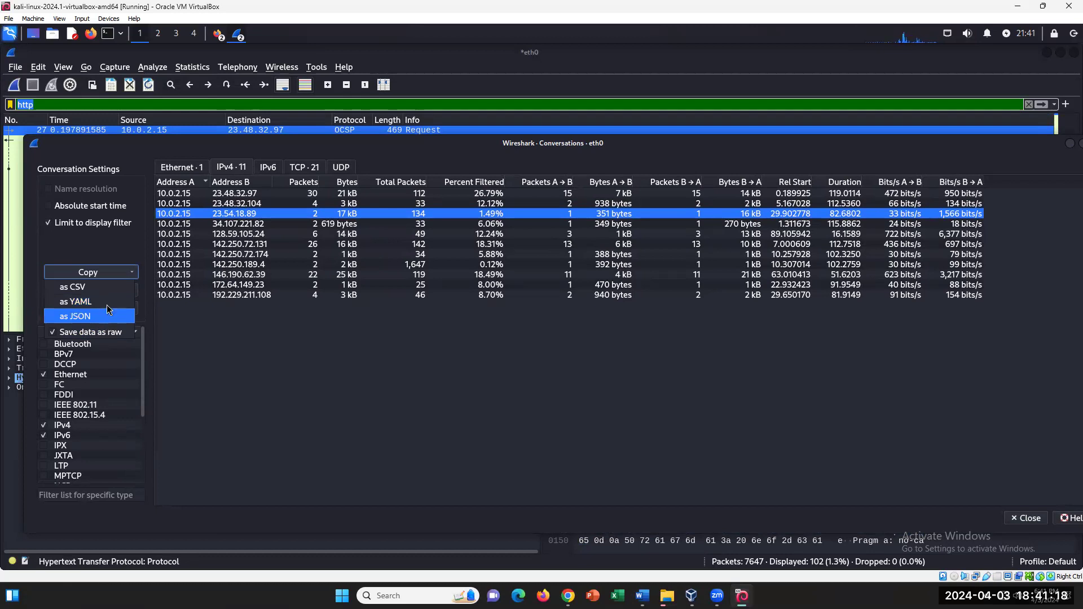
click(90, 316)
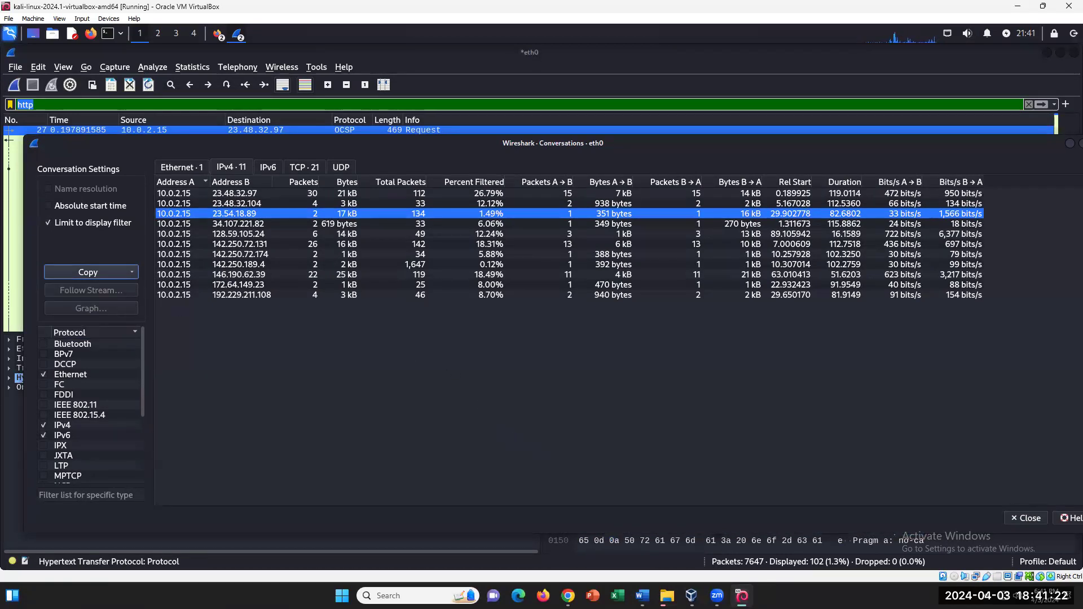
Step: Read lab item 14 in Word on opening the IPv4 statistics for Destination and Ports
click(643, 596)
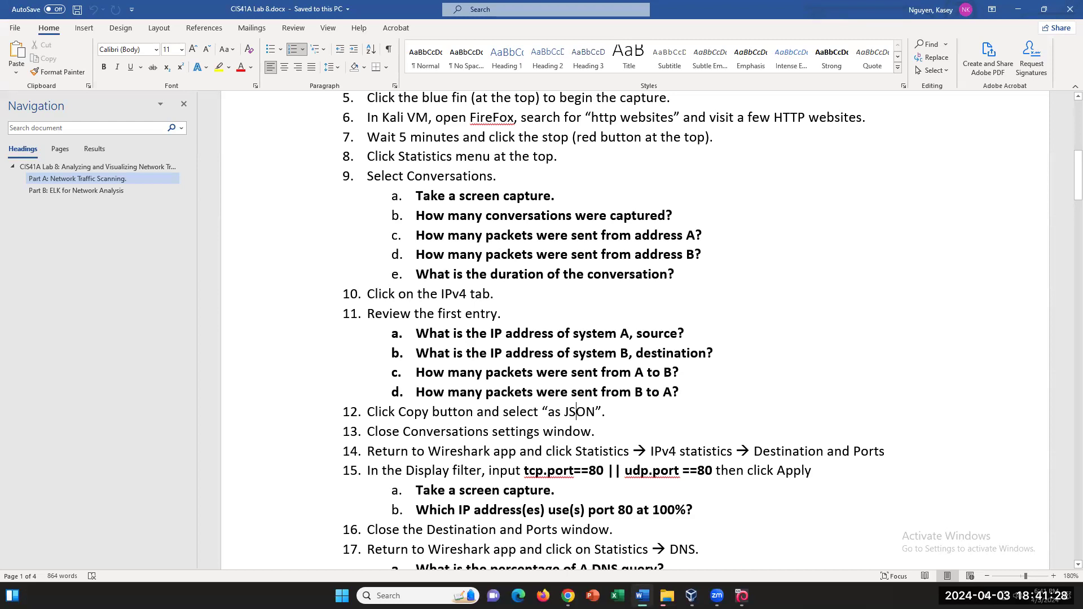
scroll(475, 431, down, 1)
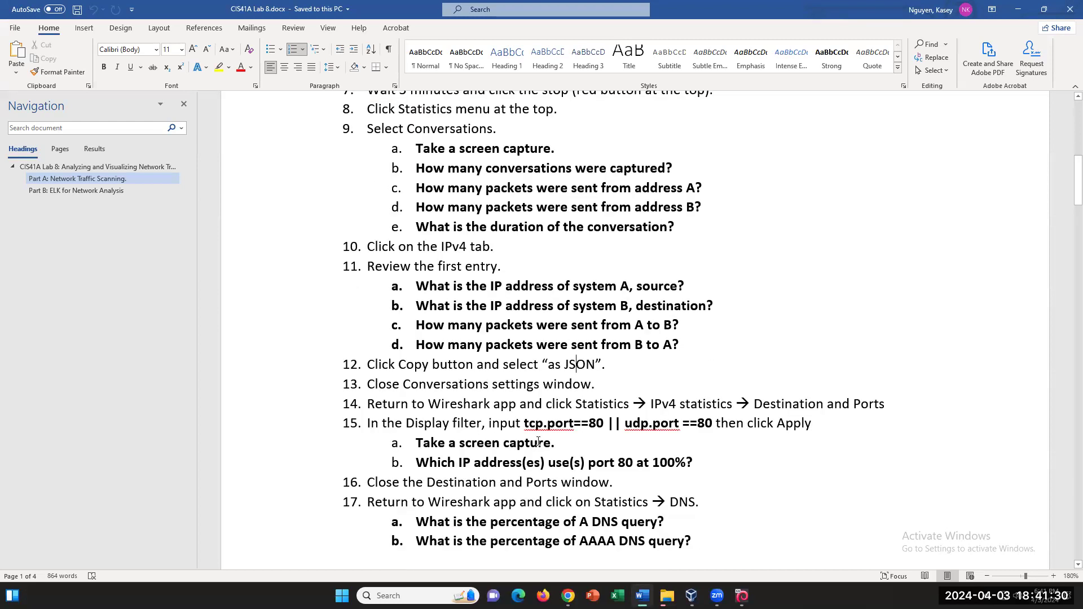
drag(592, 404, 897, 404)
key(End)
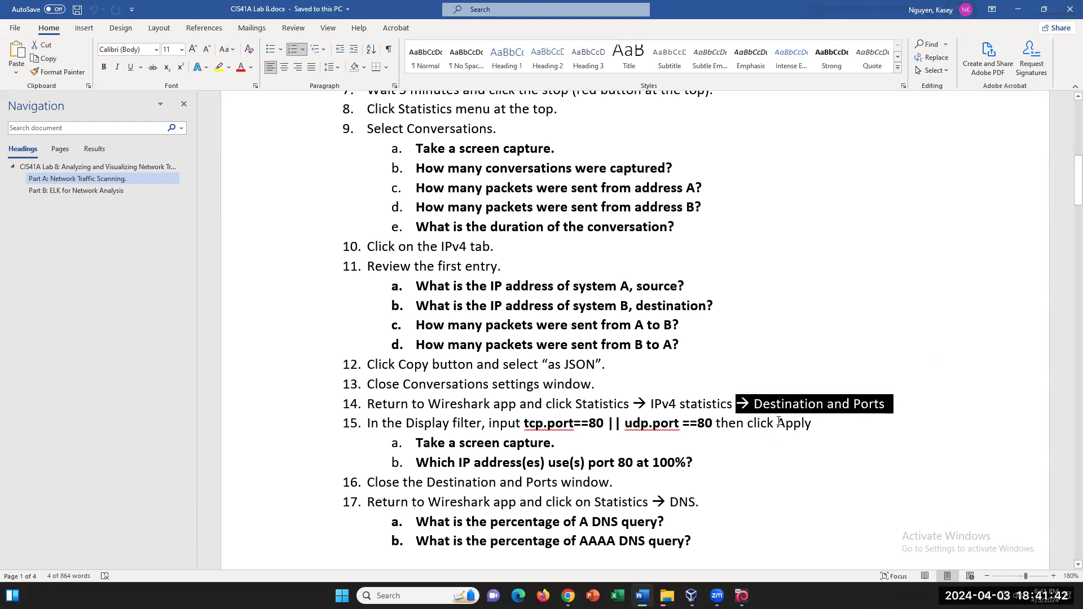
Step: Highlight the "Destination and Ports" wording in lab item 14 to check which IPv4 statistics view is required
click(826, 408)
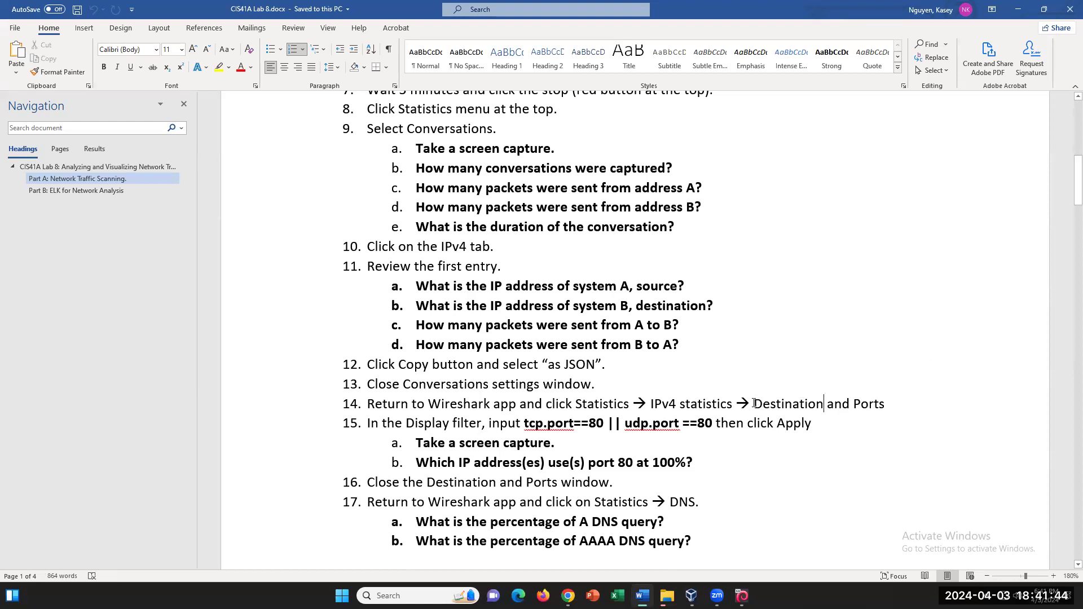
drag(755, 404, 839, 403)
double_click(853, 404)
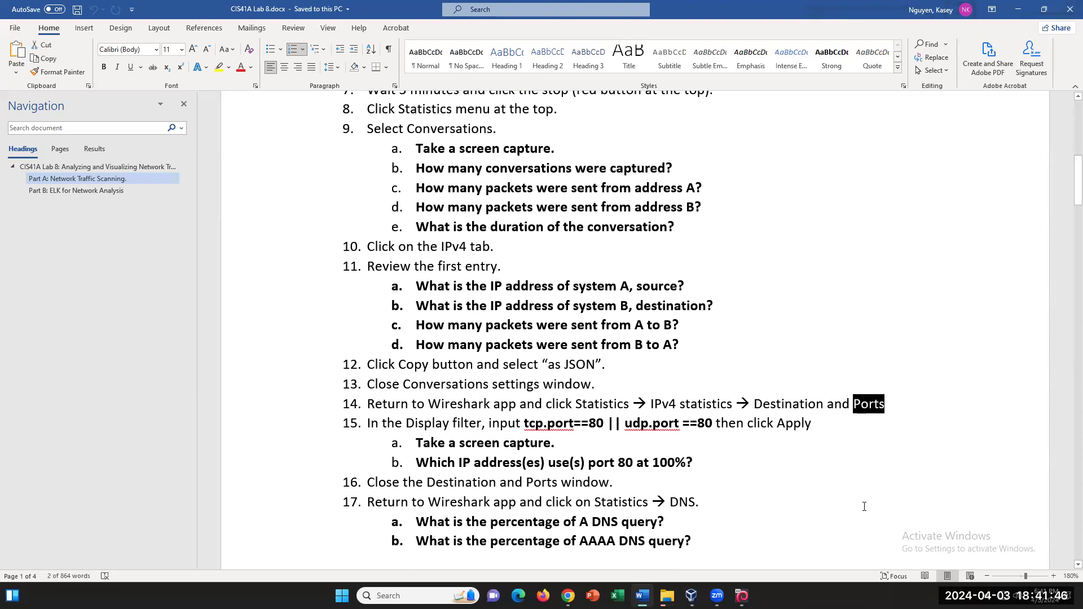
Step: Switch to Wireshark in the Kali VM, close the Conversations window and open the IPv4 statistics for Destinations and Ports
click(788, 508)
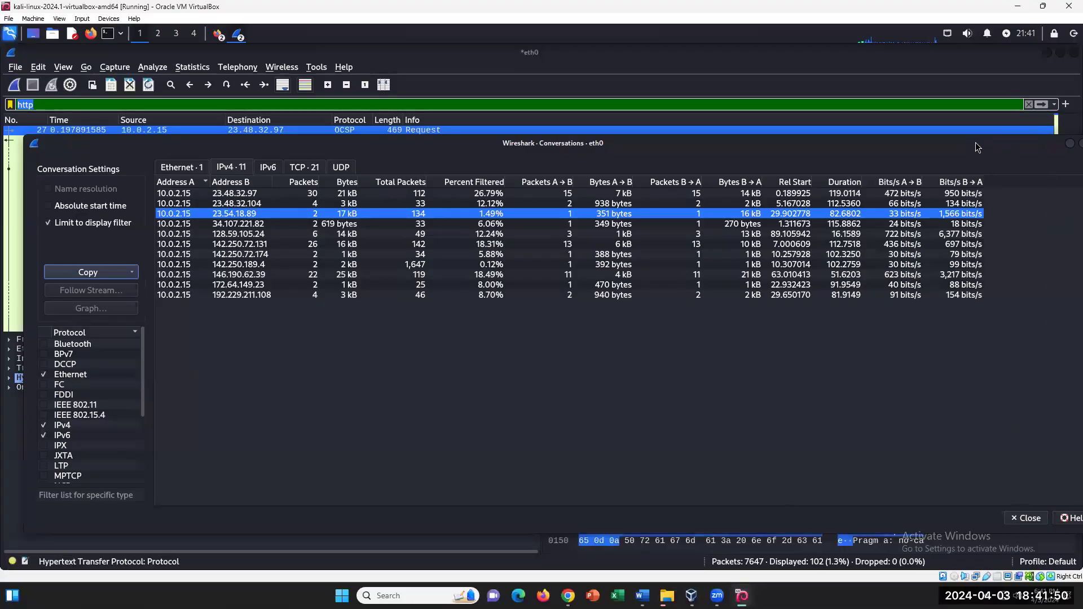
drag(1015, 143, 1000, 252)
click(972, 144)
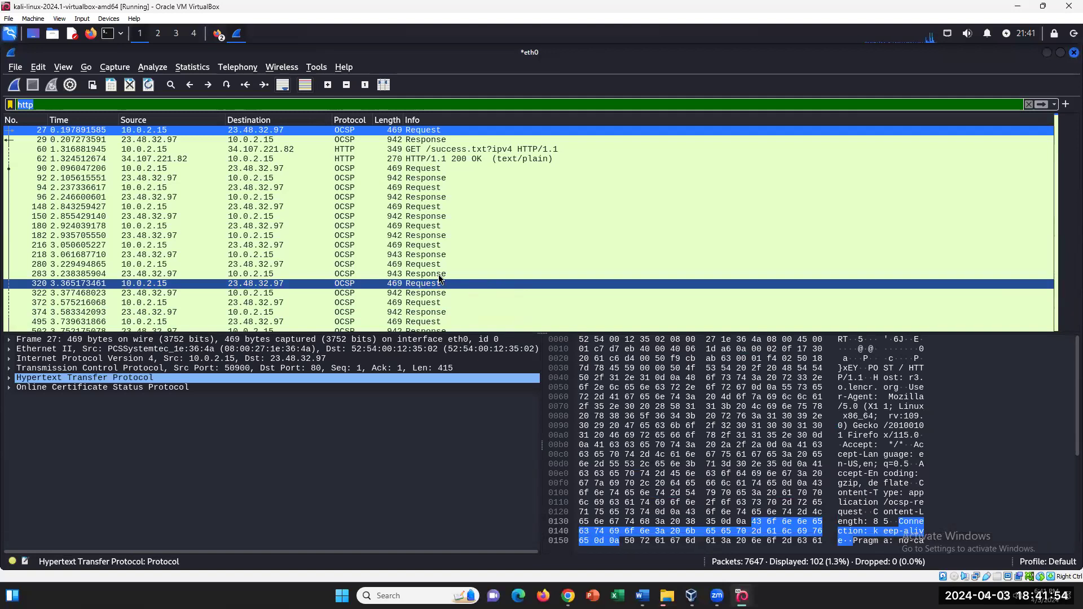
click(184, 70)
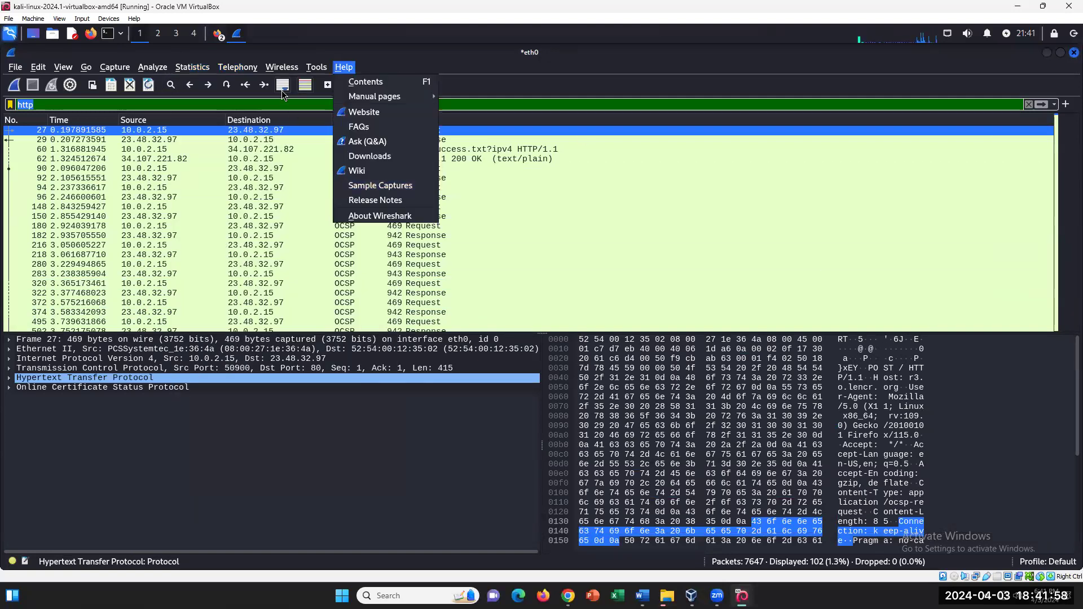
mouse_move(235, 499)
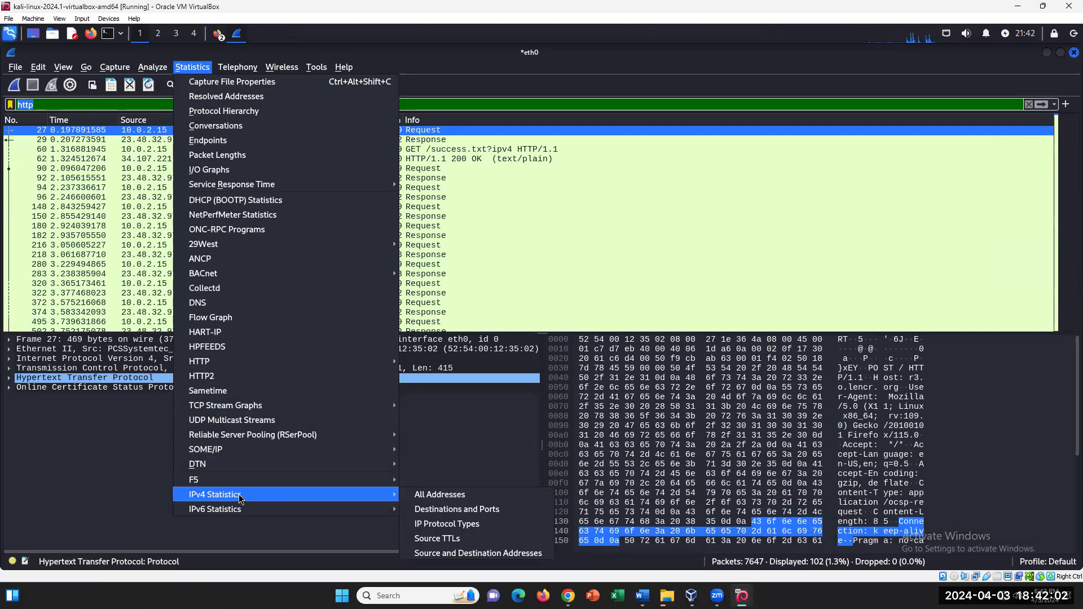
click(456, 510)
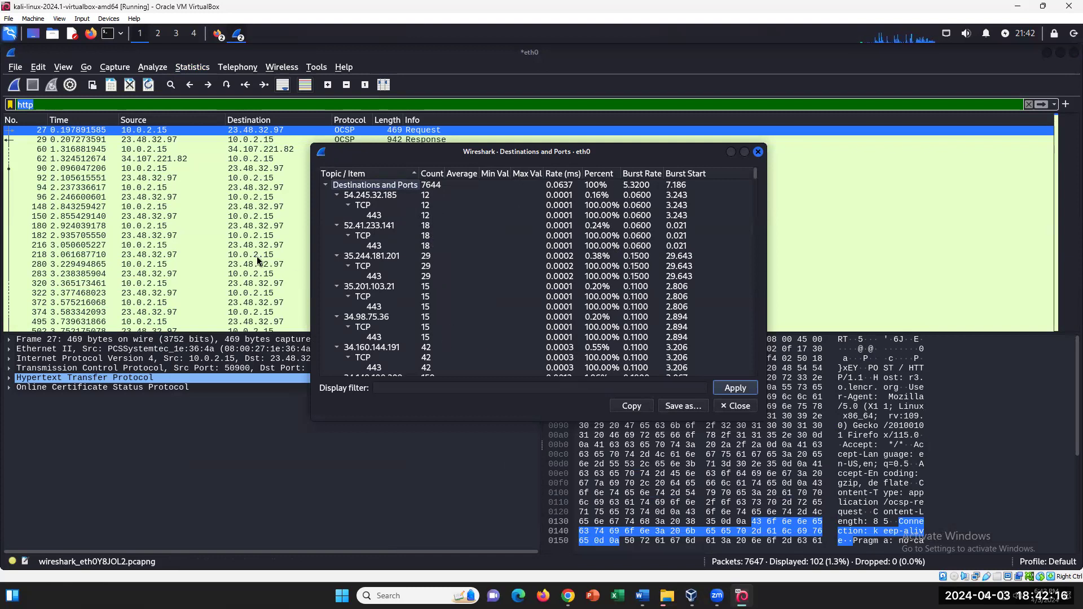
Step: Examine the TCP port entries listed under each destination address in the Destinations and Ports statistics
click(375, 216)
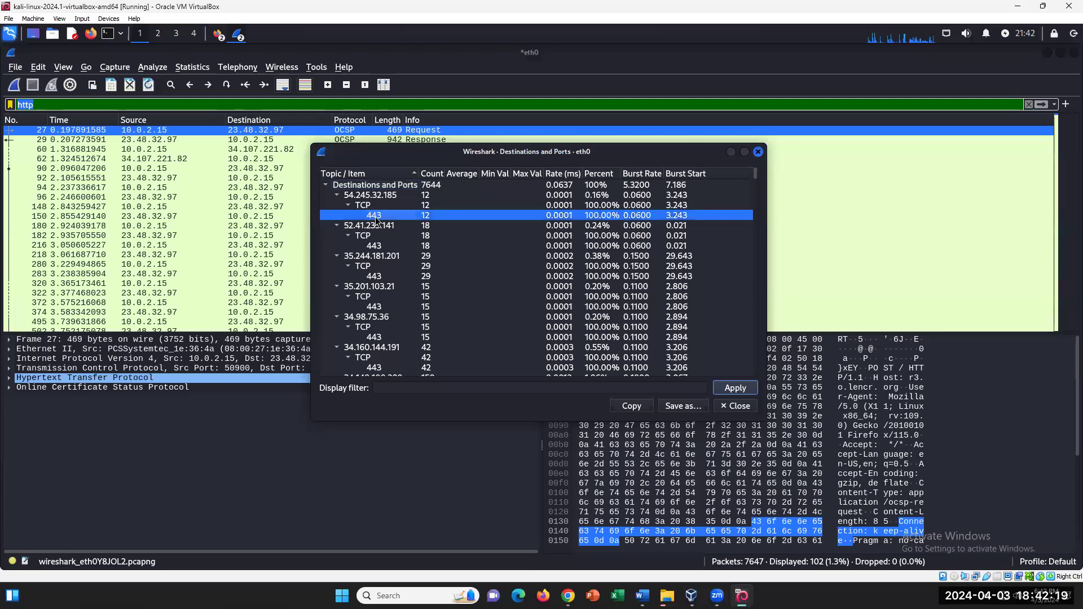
click(374, 246)
click(374, 276)
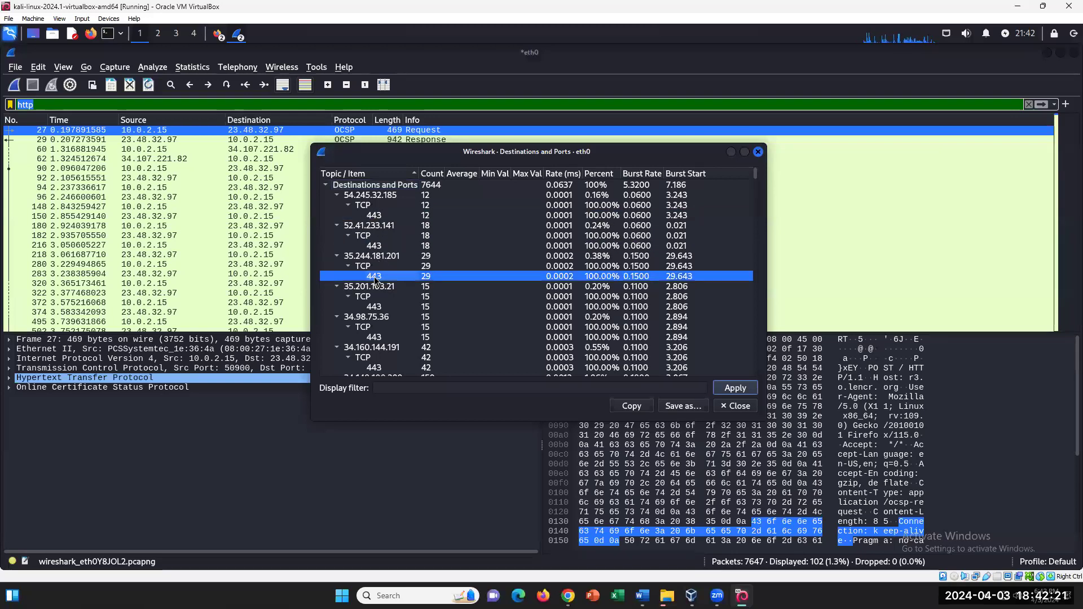
click(374, 308)
click(373, 337)
click(379, 368)
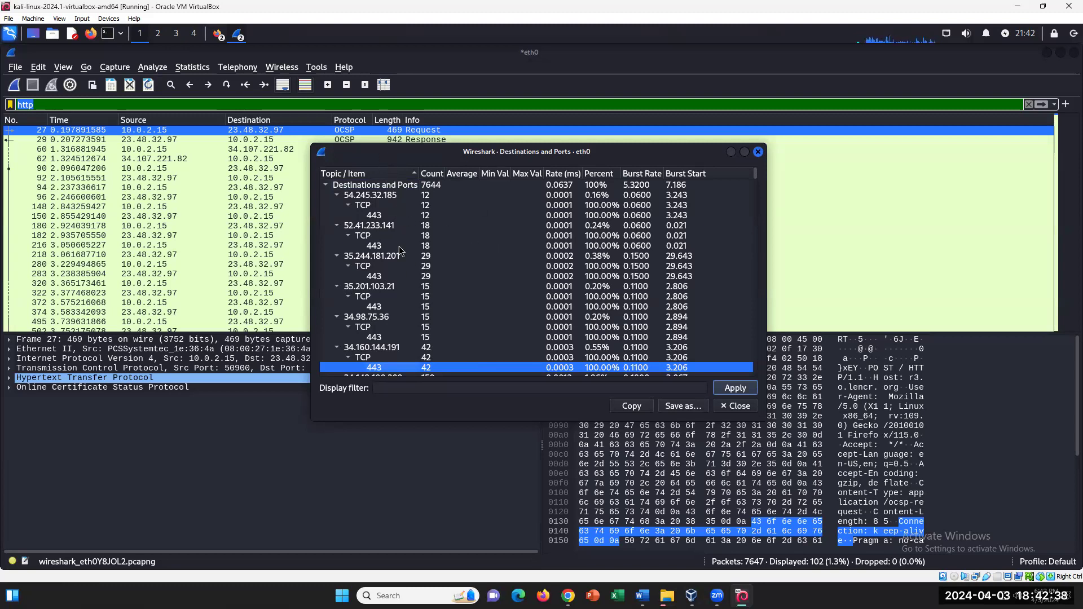
click(393, 297)
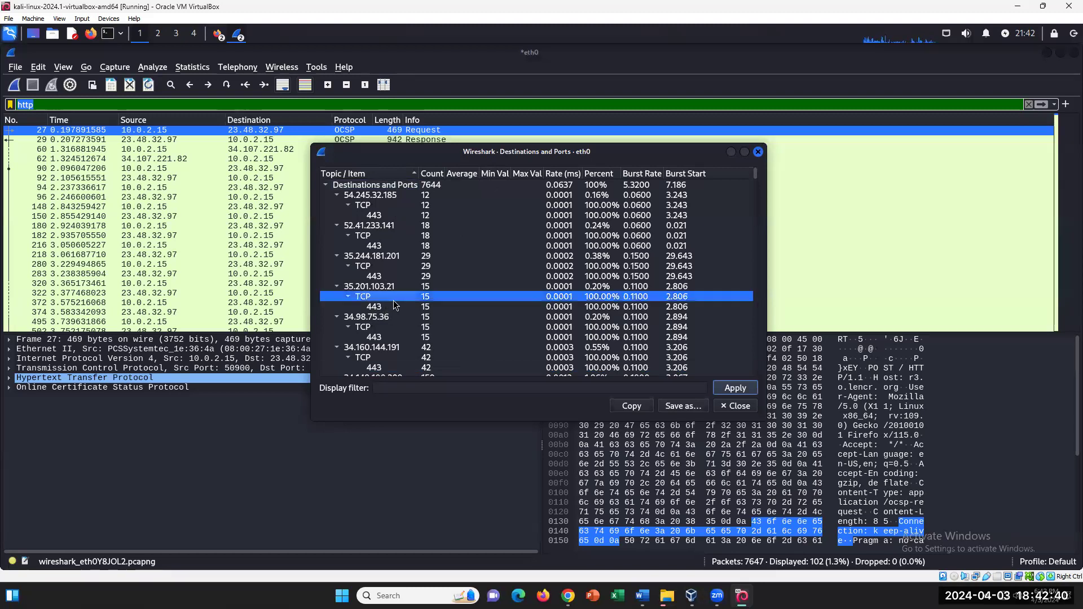
click(385, 316)
click(388, 308)
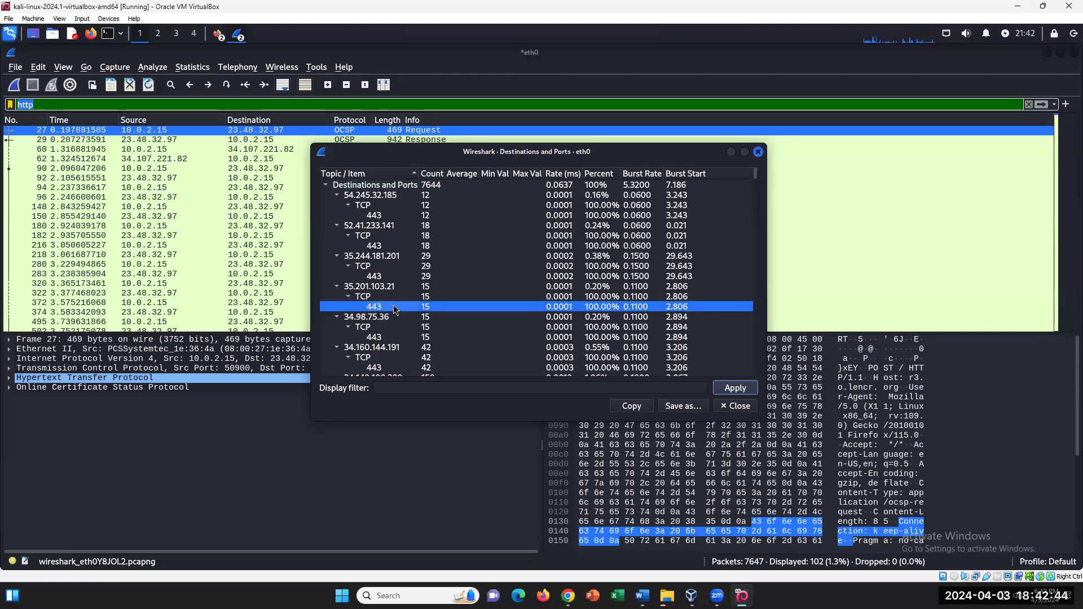
click(377, 276)
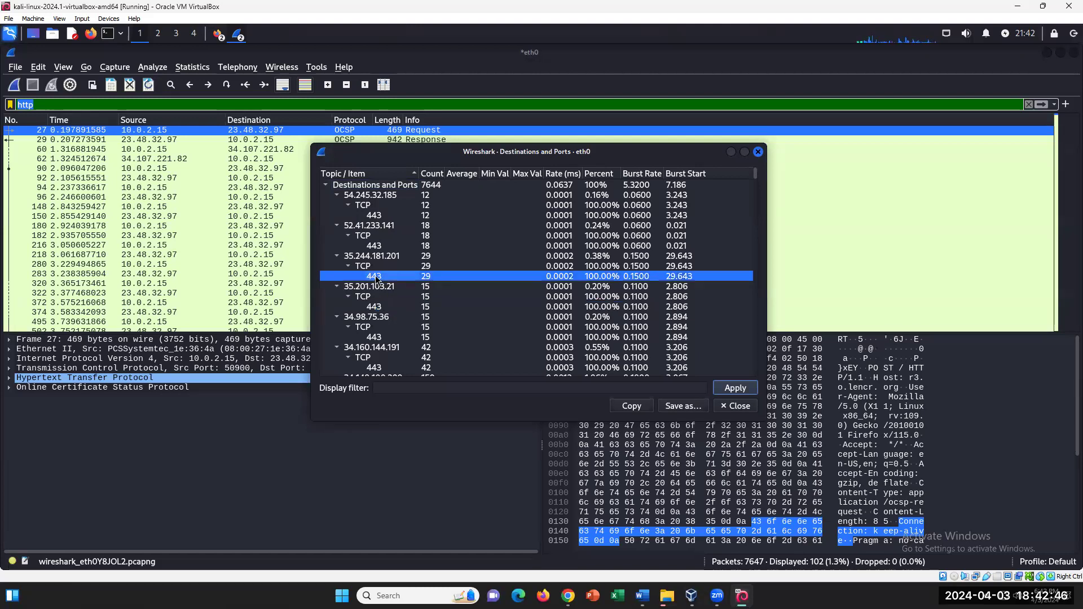
click(395, 255)
click(376, 216)
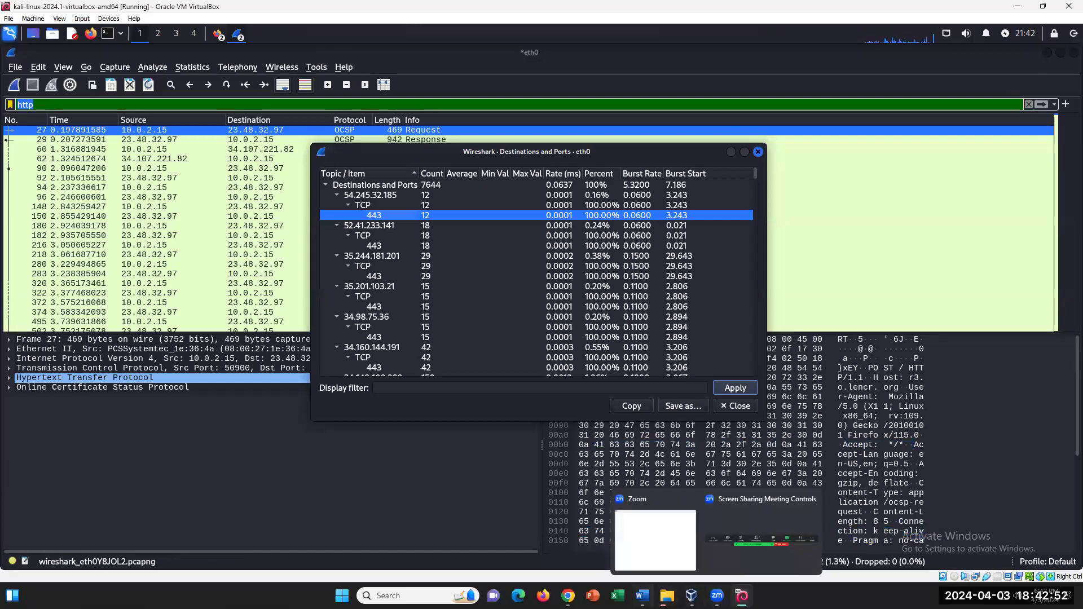
Step: Switch to the Word lab document and read the TCP and UDP port 80 filter expression in item 15
key(alt+Tab)
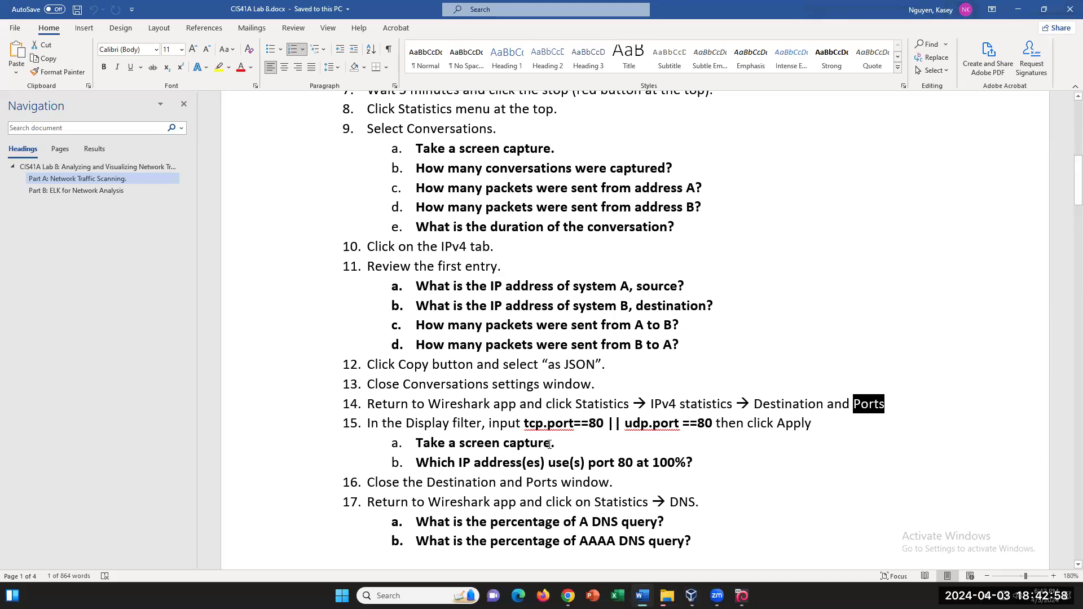
drag(523, 425, 604, 419)
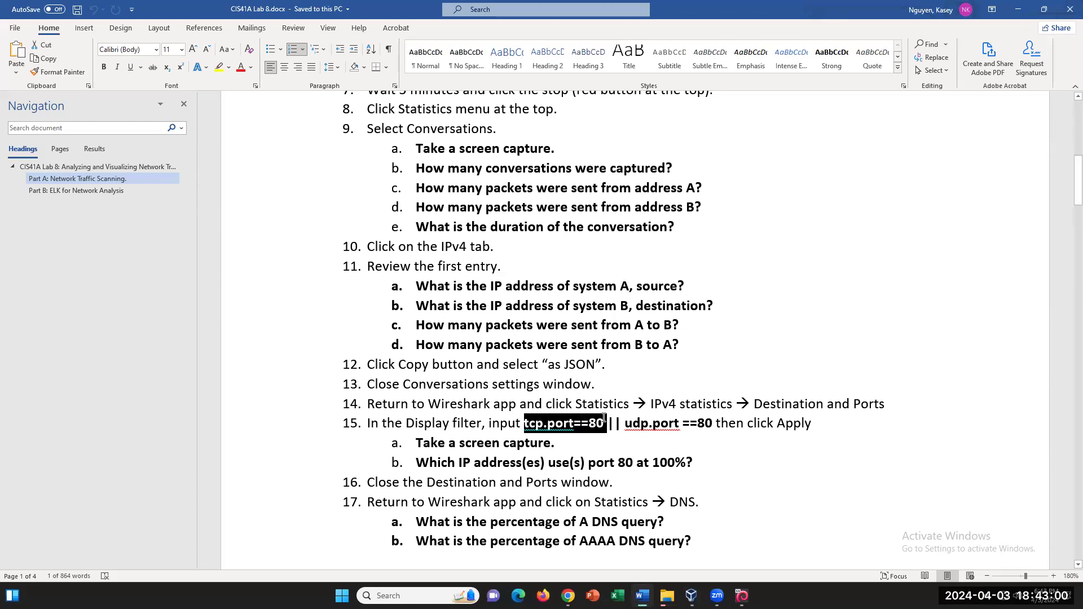
drag(714, 423, 627, 423)
click(661, 424)
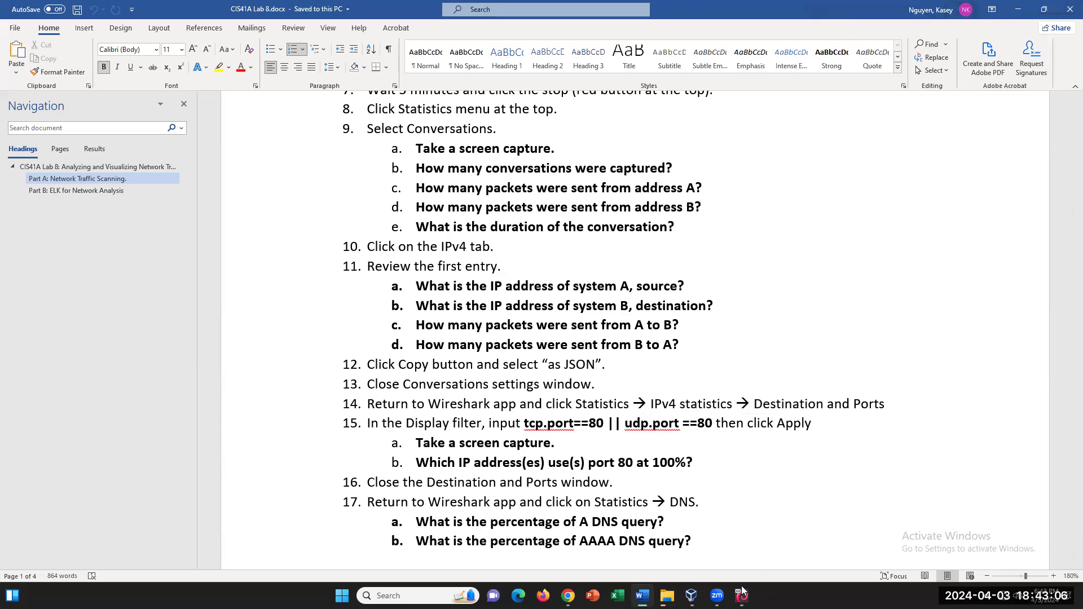
Step: Return to the Kali VM and close the Destinations and Ports statistics window
mouse_move(742, 595)
click(738, 501)
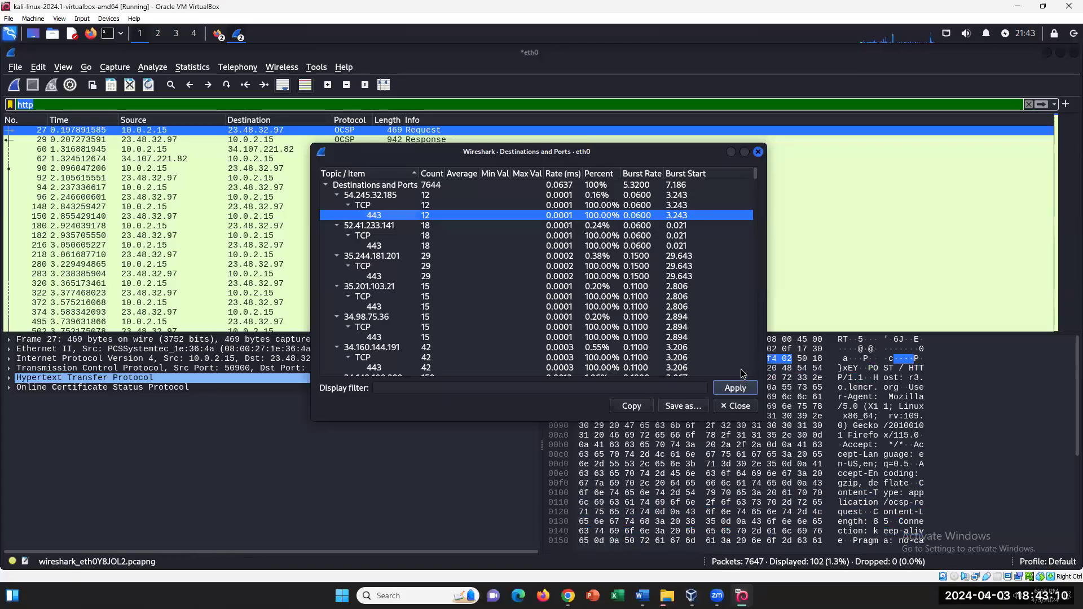
click(758, 152)
Step: Switch to the Word lab document and copy the filter expression "tcp.port==80 || udp.port ==80" from item 15
mouse_move(667, 596)
key(alt+Tab)
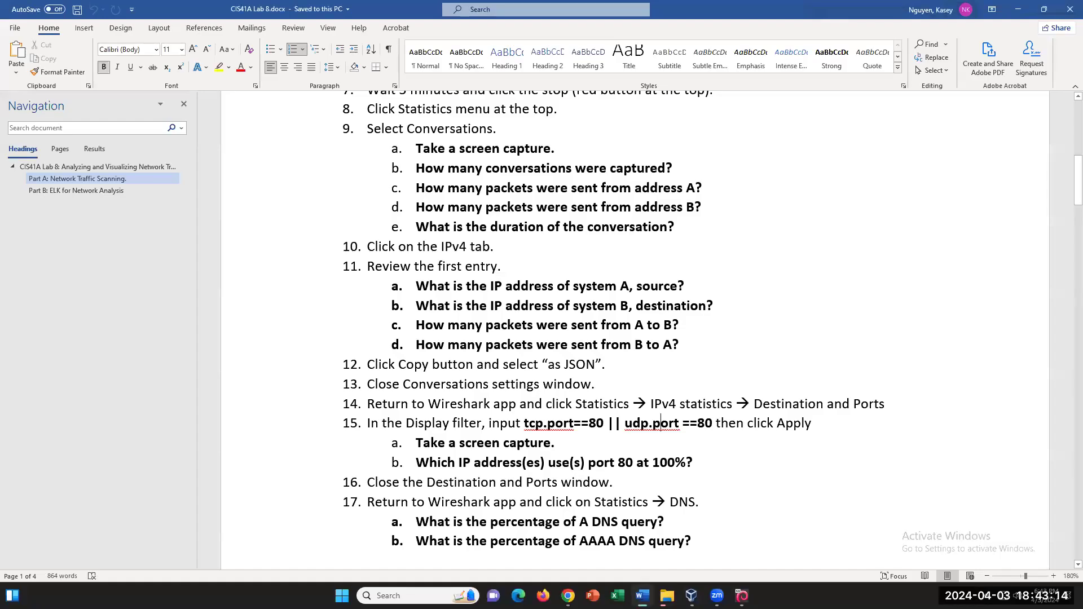
drag(524, 423, 713, 422)
right_click(689, 422)
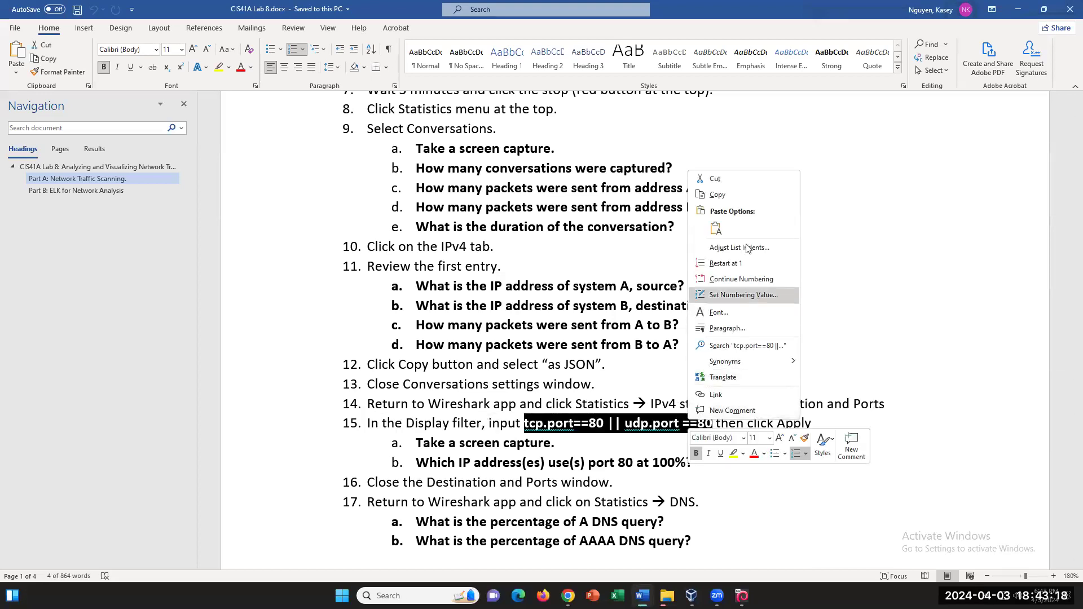
click(746, 195)
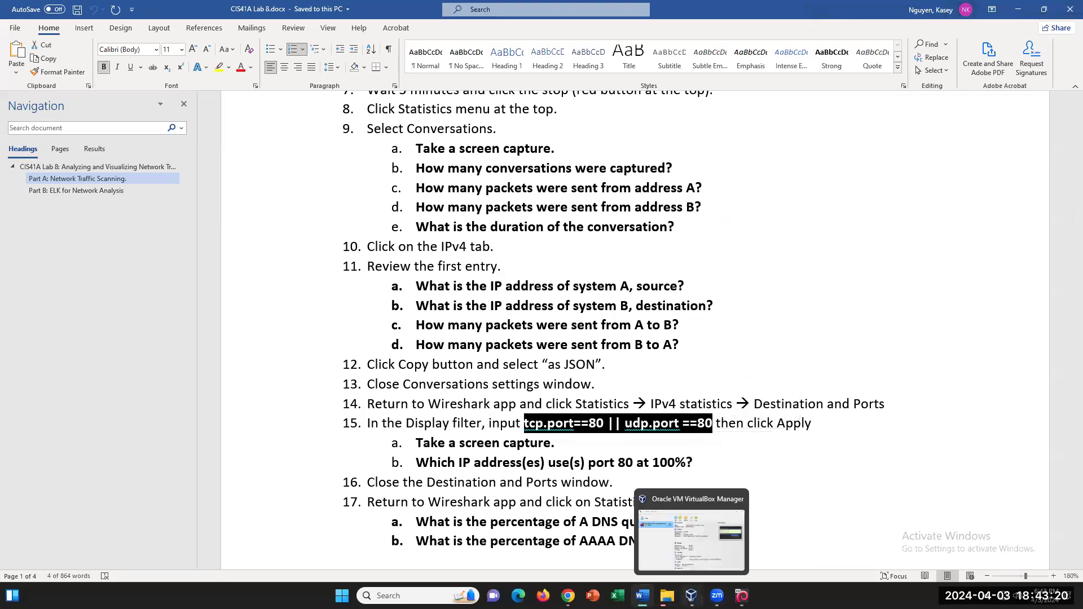
Step: In Wireshark, replace the http display filter with the copied "tcp.port==80 || udp.port ==80" and apply it
click(742, 596)
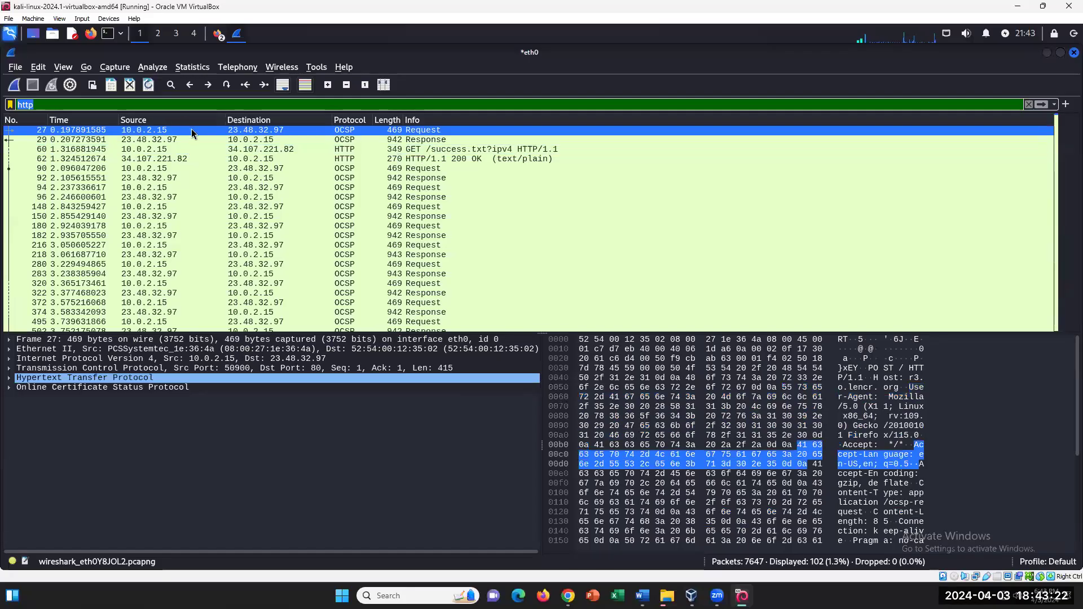
click(1028, 105)
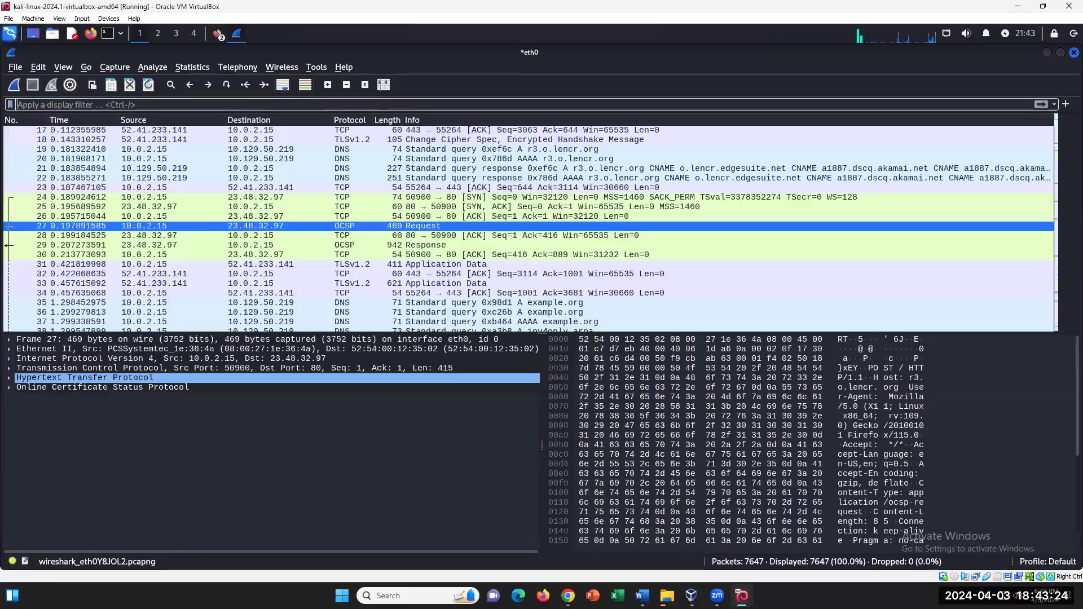
right_click(115, 105)
click(144, 189)
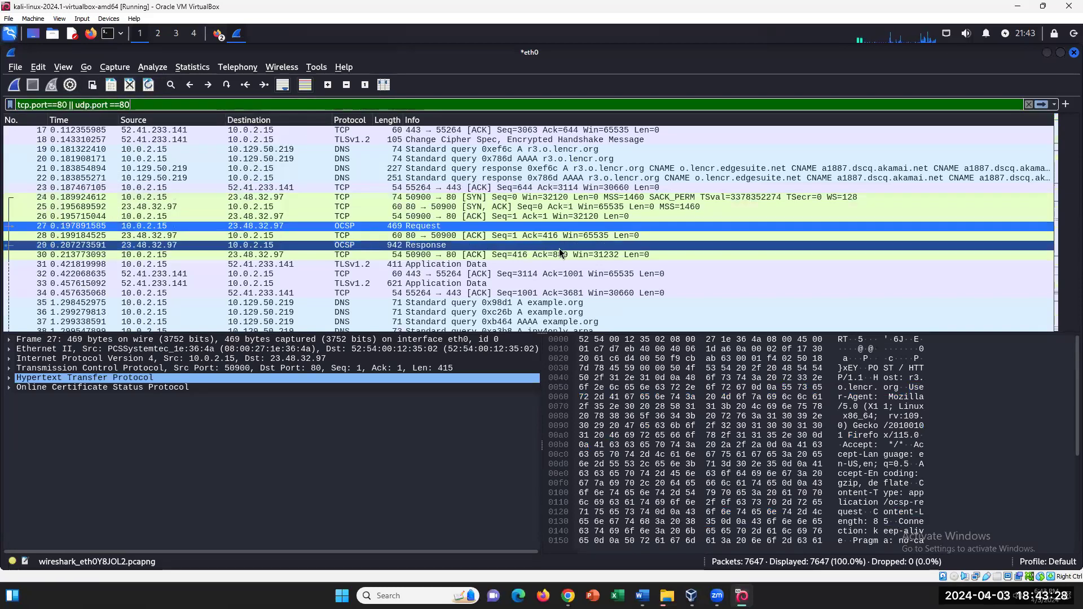
key(Return)
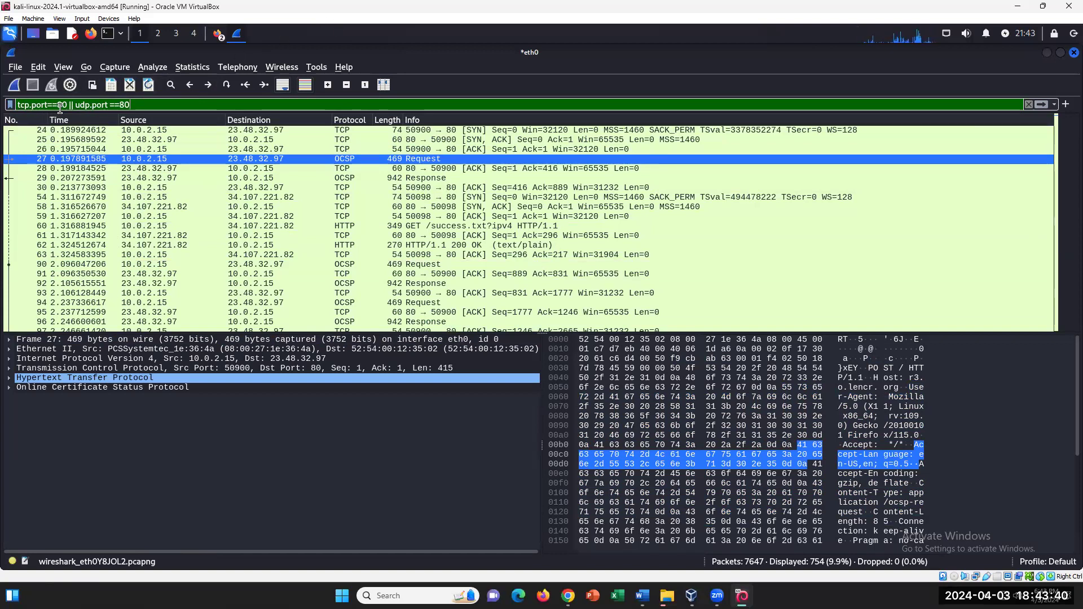
Step: Examine the port 80 values in the filter and the source, destination and port details of packets 24 to 27
double_click(66, 104)
double_click(124, 104)
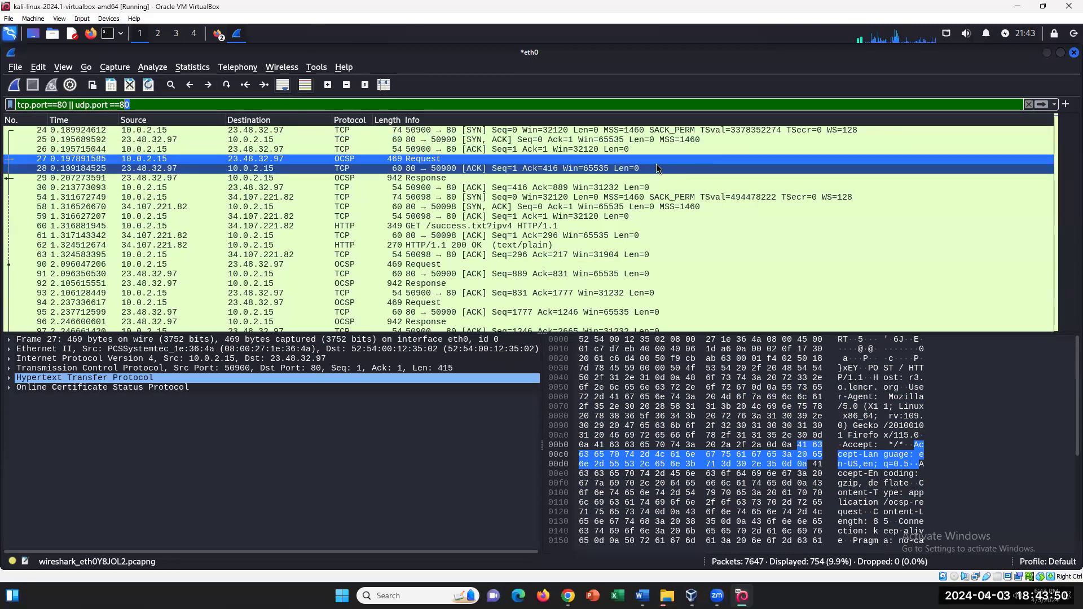
click(474, 131)
click(475, 137)
click(484, 149)
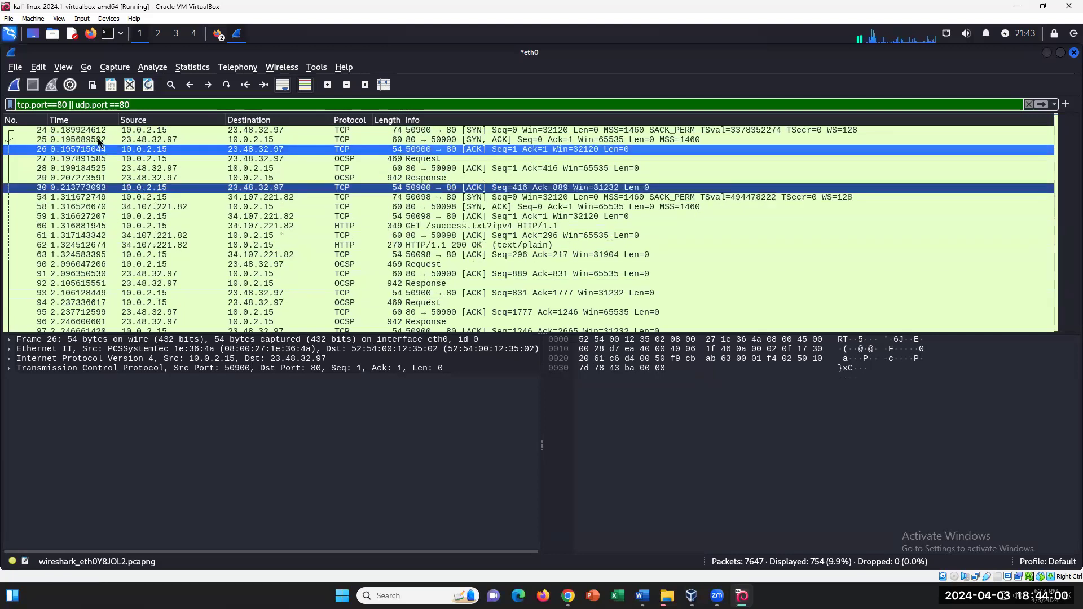
click(143, 139)
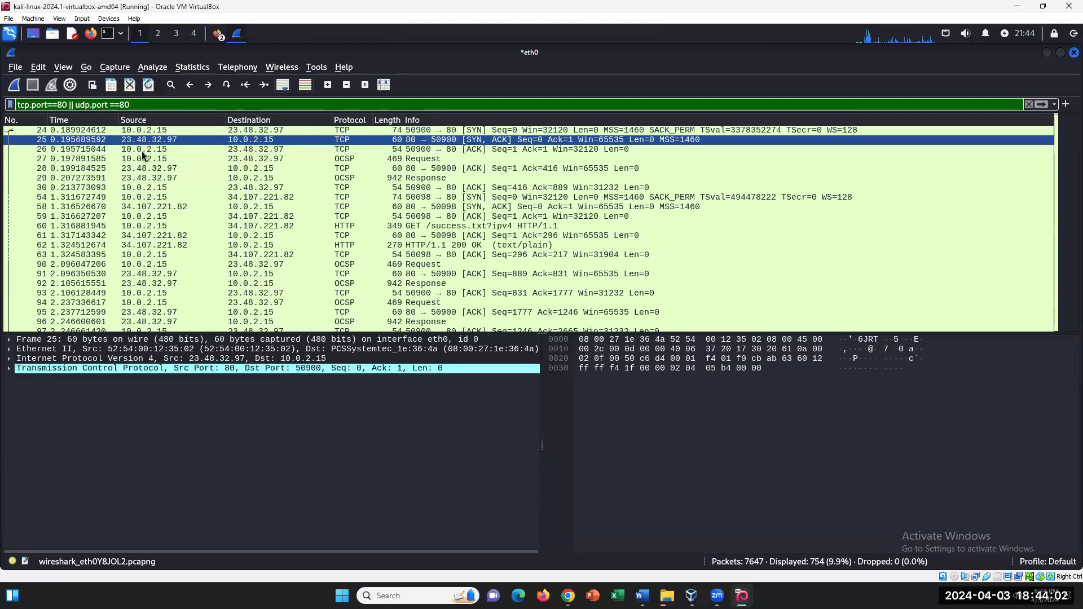
click(150, 149)
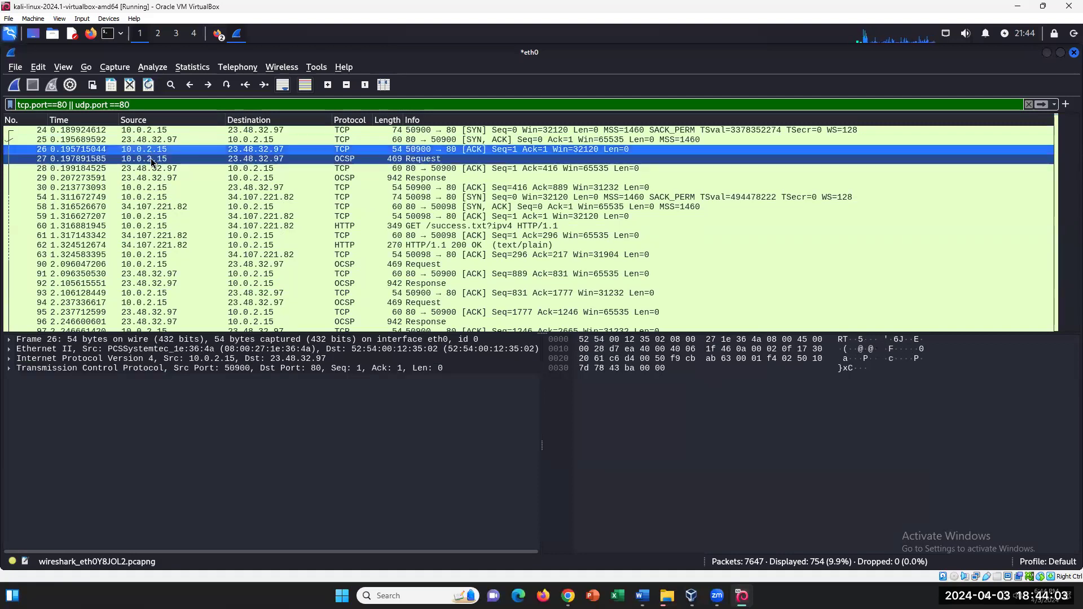
click(289, 158)
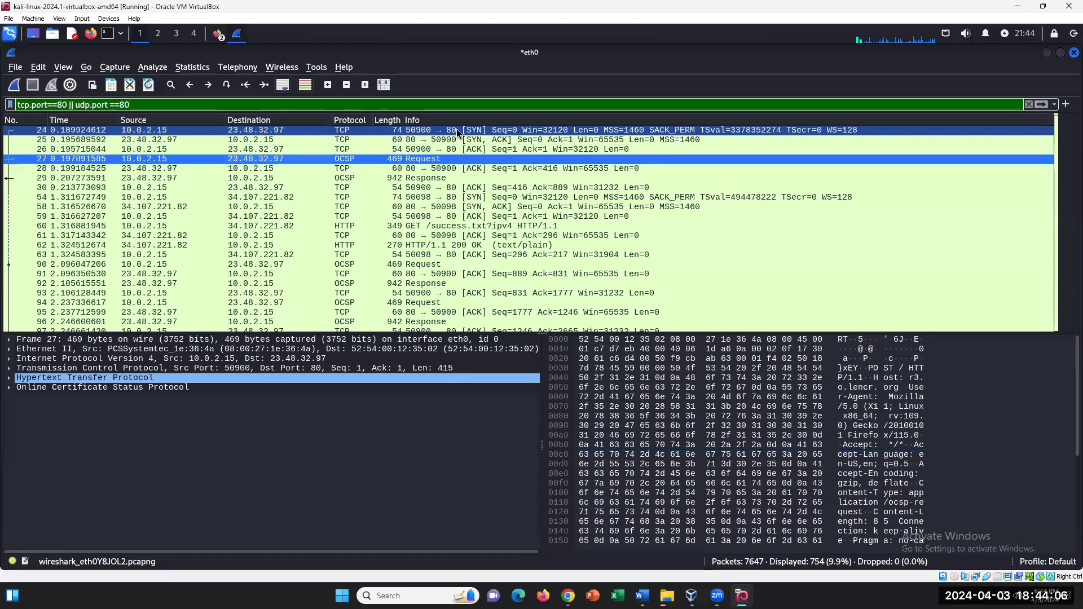
Step: View the details of packet 28 in its own window, then close that window
click(232, 168)
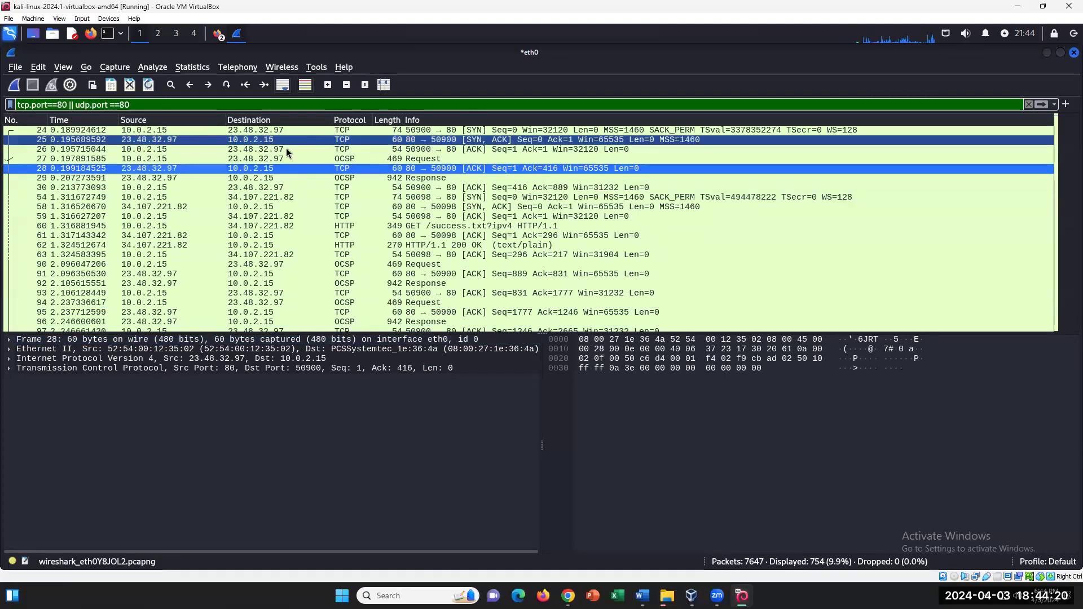
double_click(177, 169)
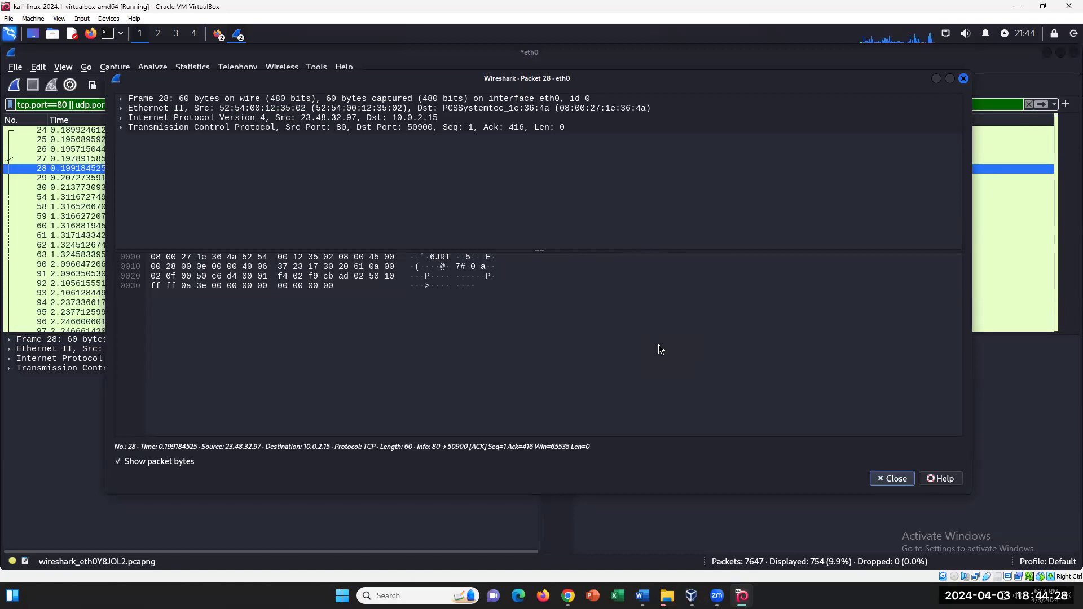
click(963, 79)
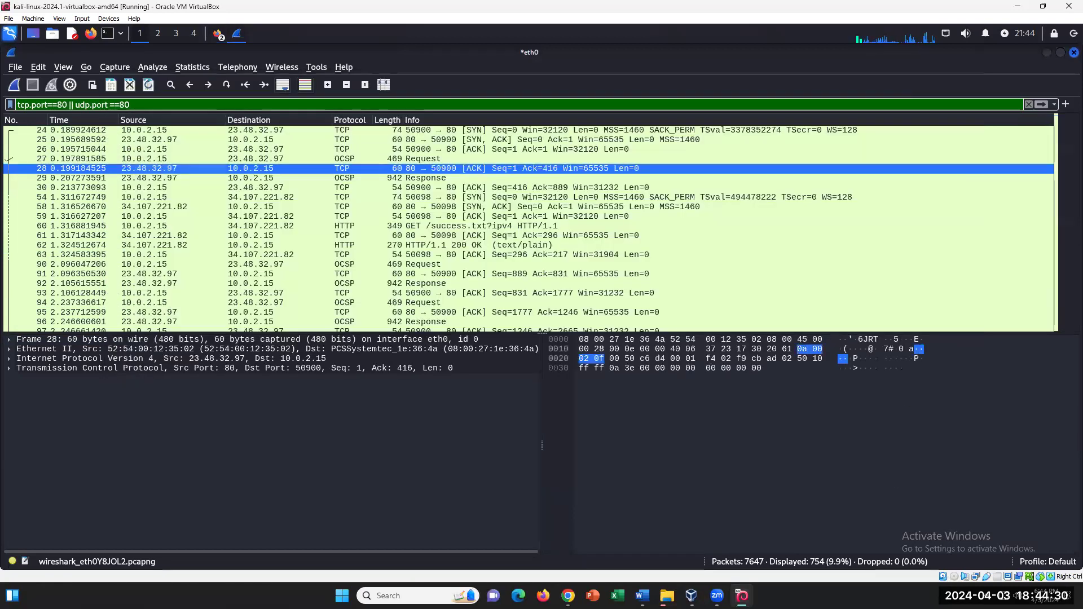
Step: Switch to the Word lab document and review the item 15 instruction about the display filter
click(642, 595)
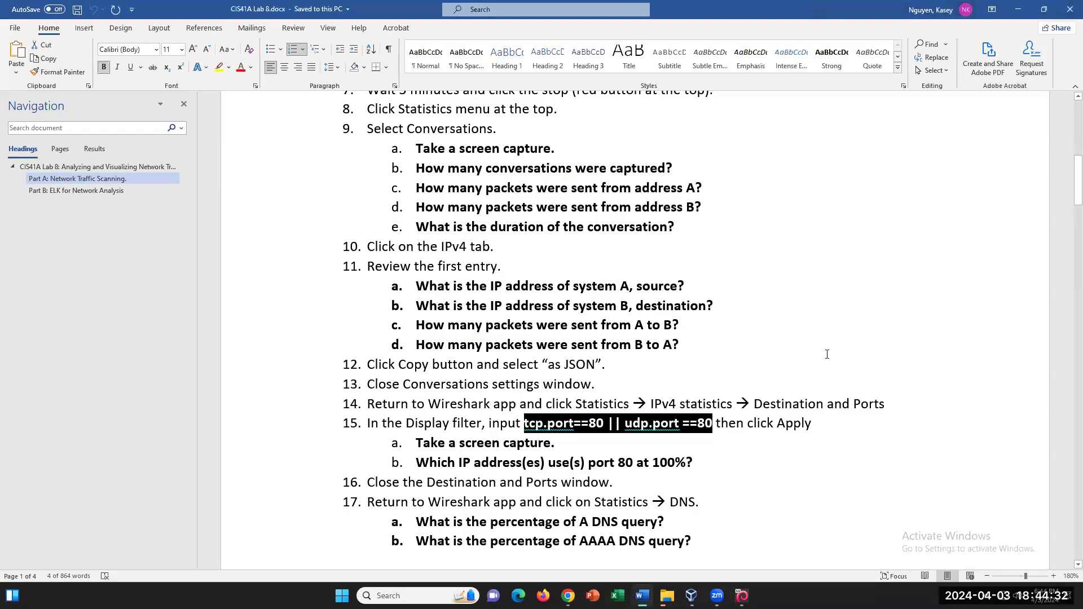
click(745, 424)
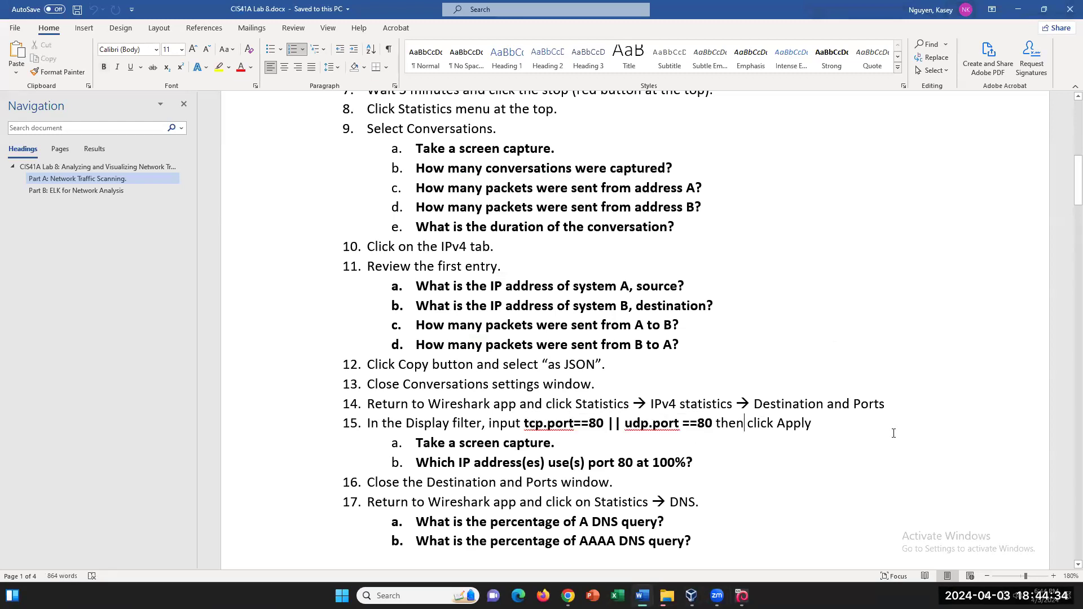
drag(838, 435, 405, 423)
click(854, 471)
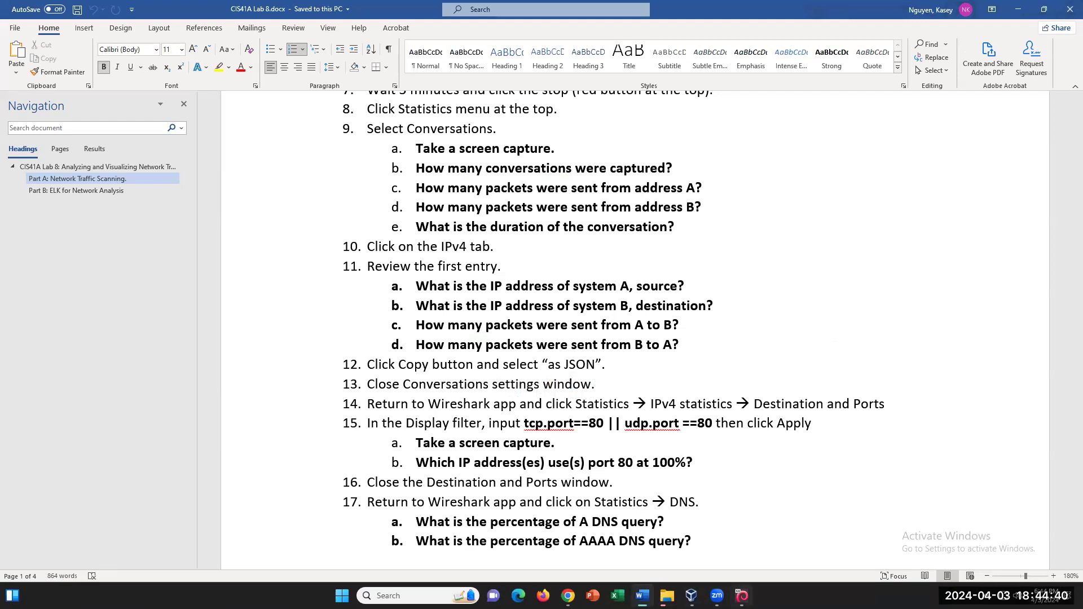
Step: In Wireshark, open the IPv4 Destinations and Ports statistics and apply the copied display filter "tcp.port==80 || udp.port ==80" to them
click(742, 596)
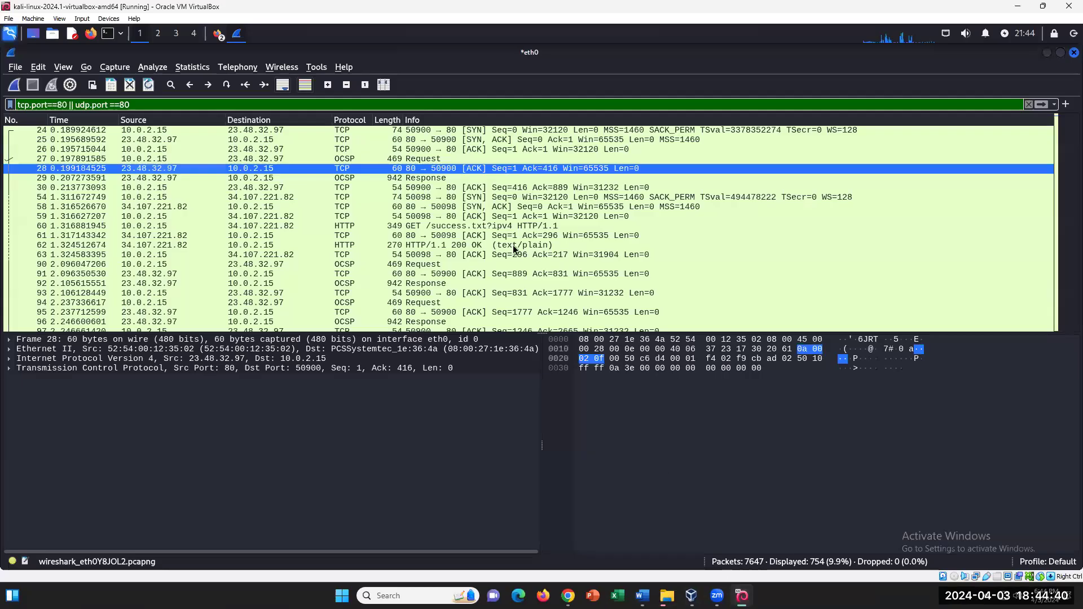
click(180, 68)
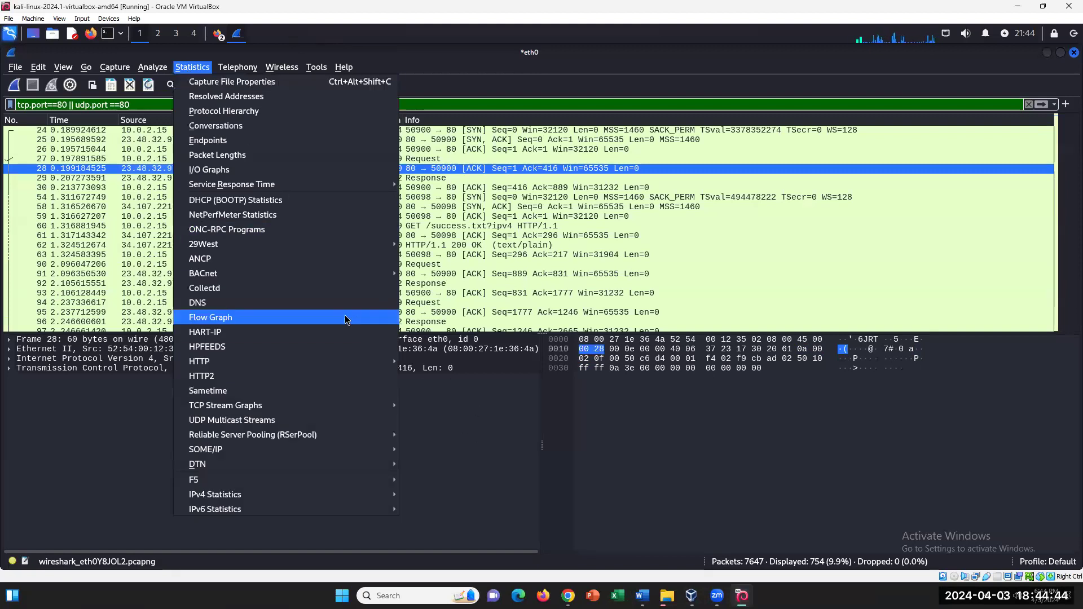
mouse_move(389, 494)
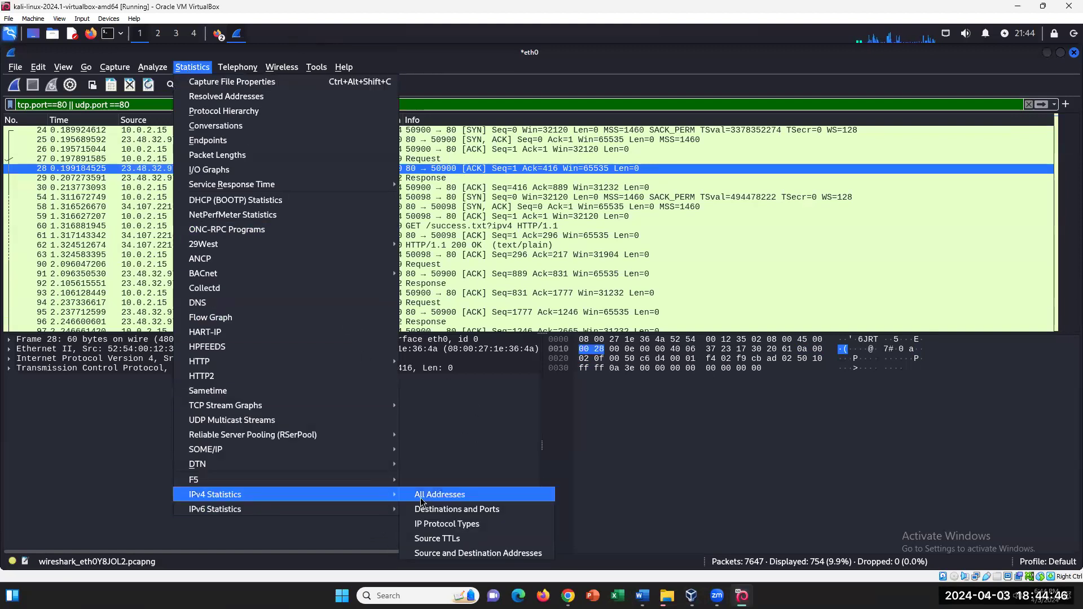
click(428, 509)
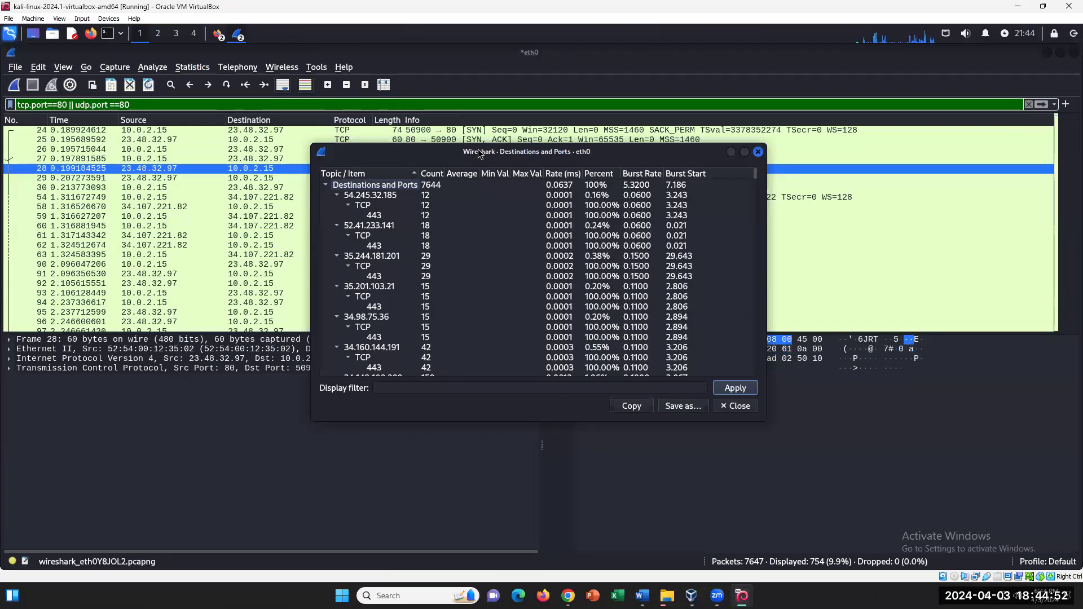
click(412, 388)
right_click(413, 389)
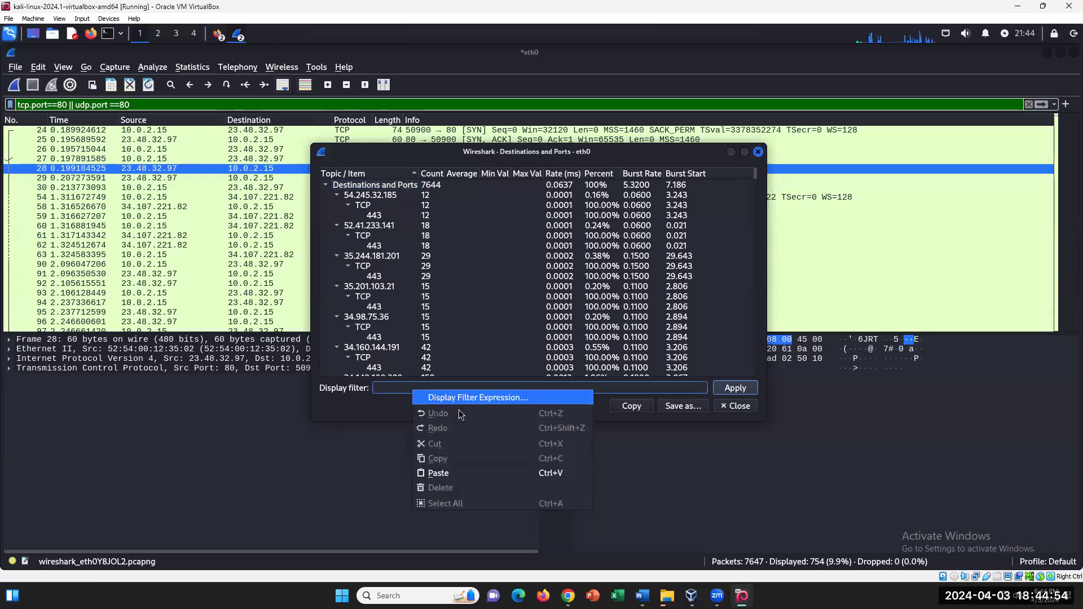
click(476, 473)
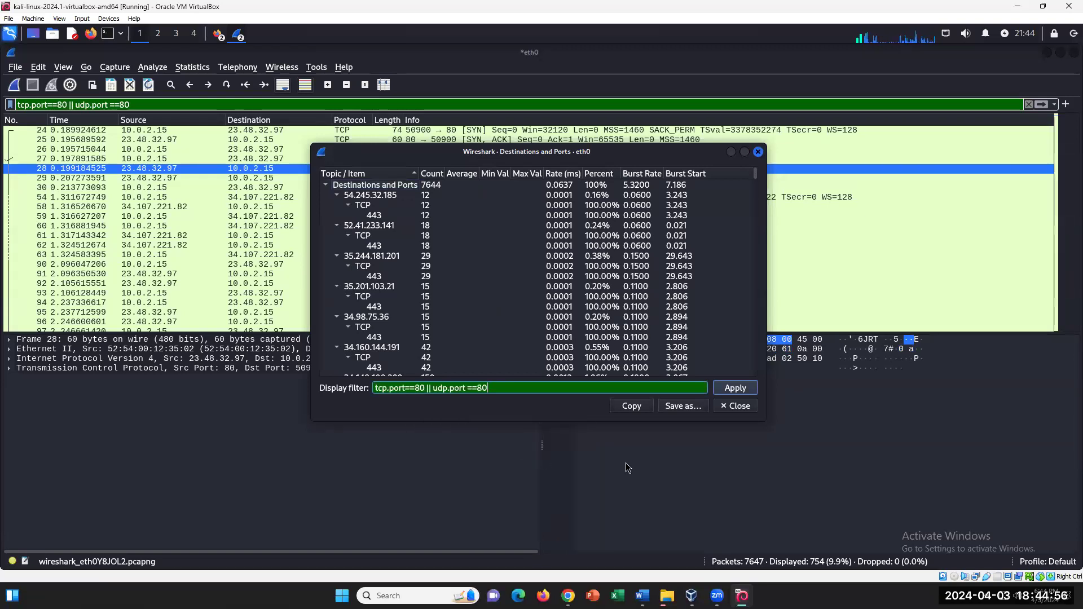
key(Return)
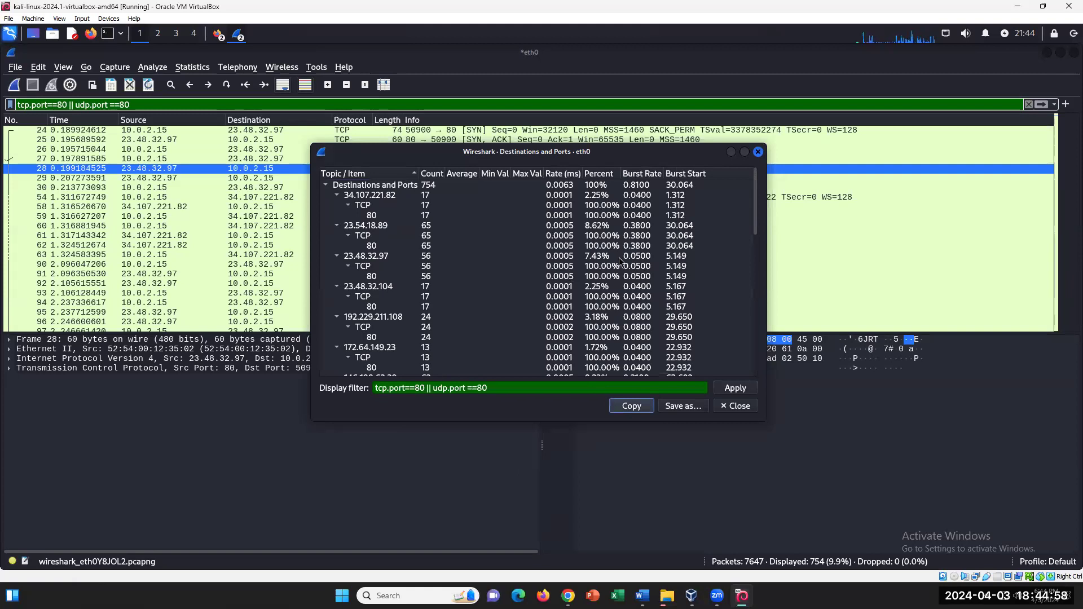
Step: Review the applied filter and the port 80 entry under 34.107.221.82, checking them against item 15 in the Word lab document
drag(491, 388, 374, 389)
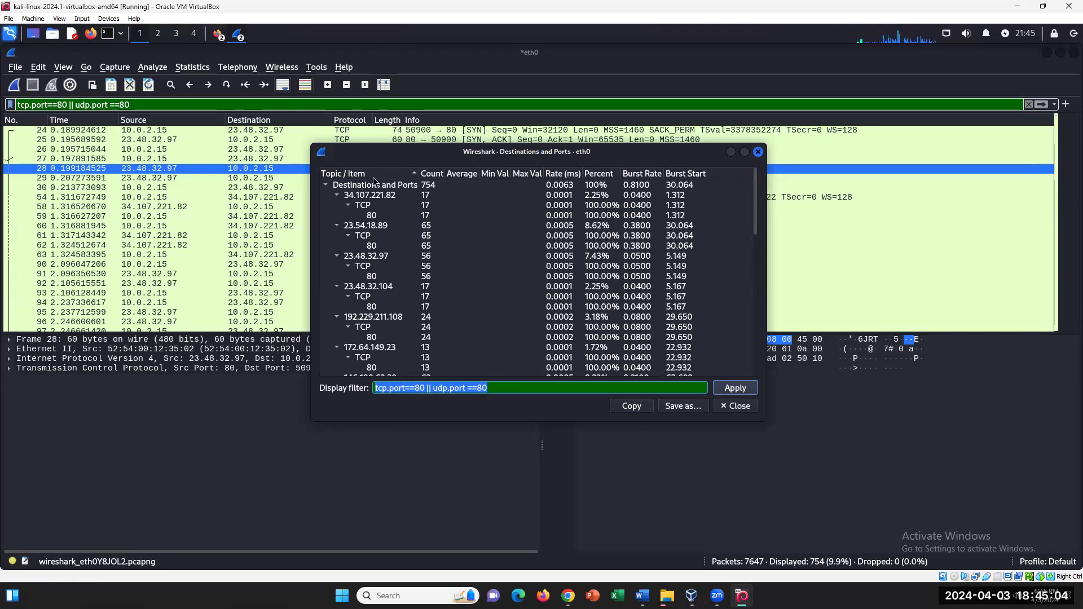
click(368, 217)
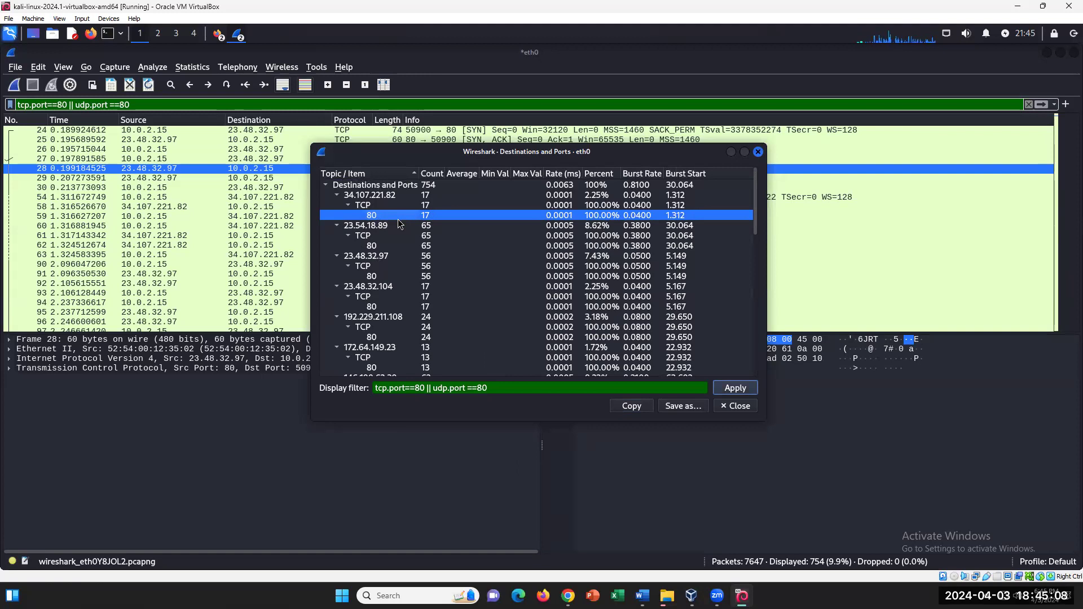
click(498, 388)
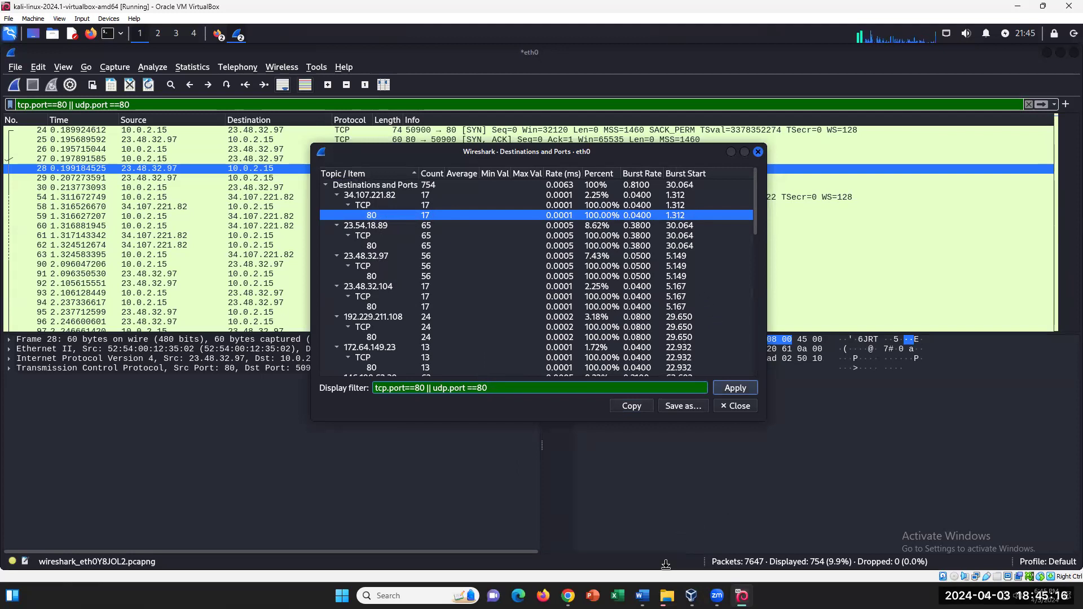
click(642, 596)
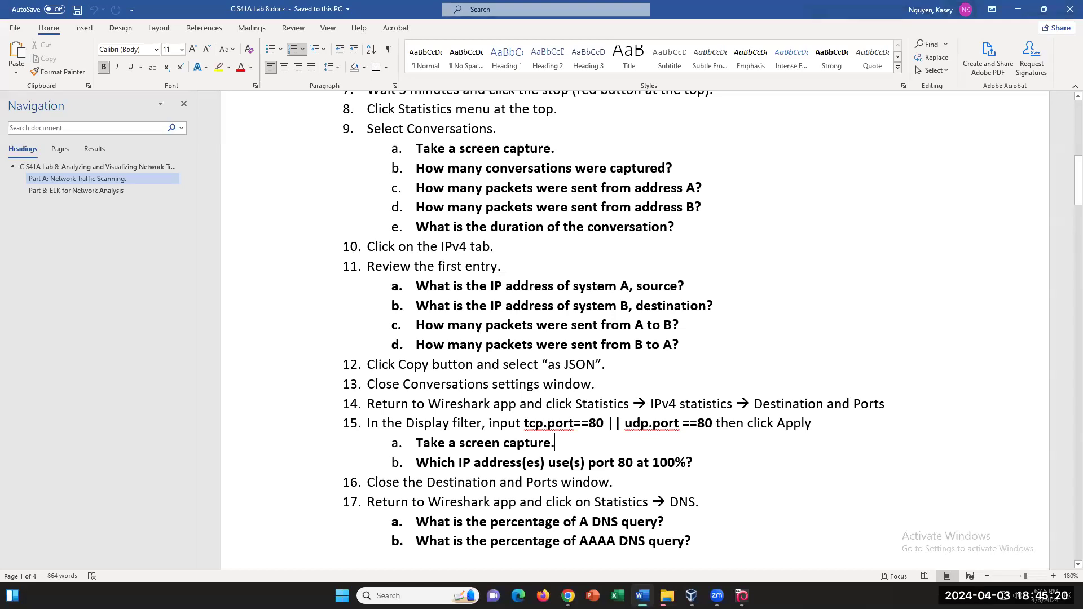
click(642, 595)
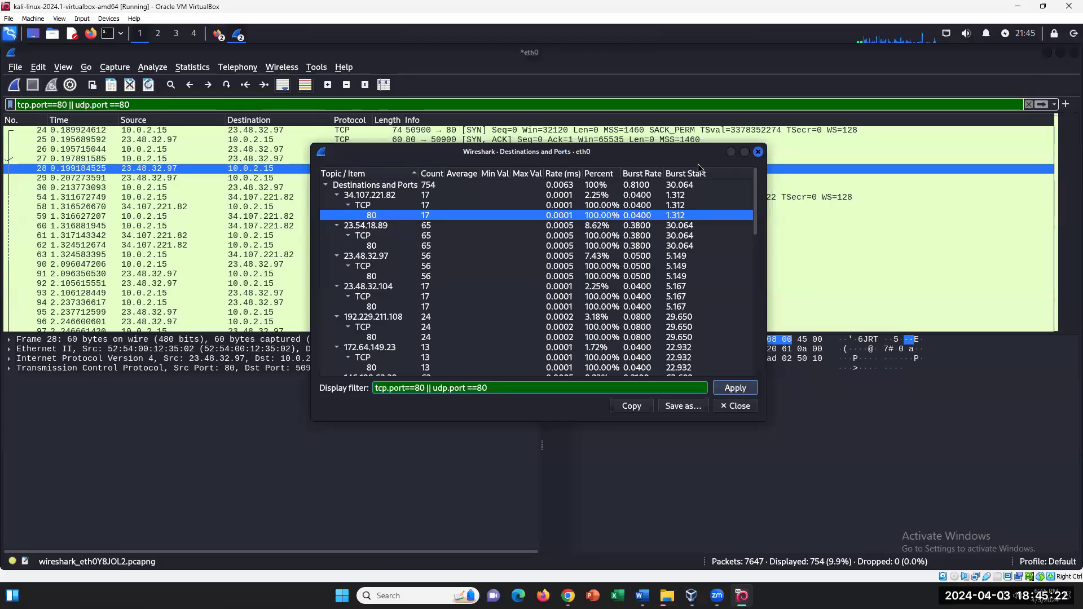
Step: Examine the port 80 percentages under each destination IP address in the Destinations and Ports statistics
click(349, 197)
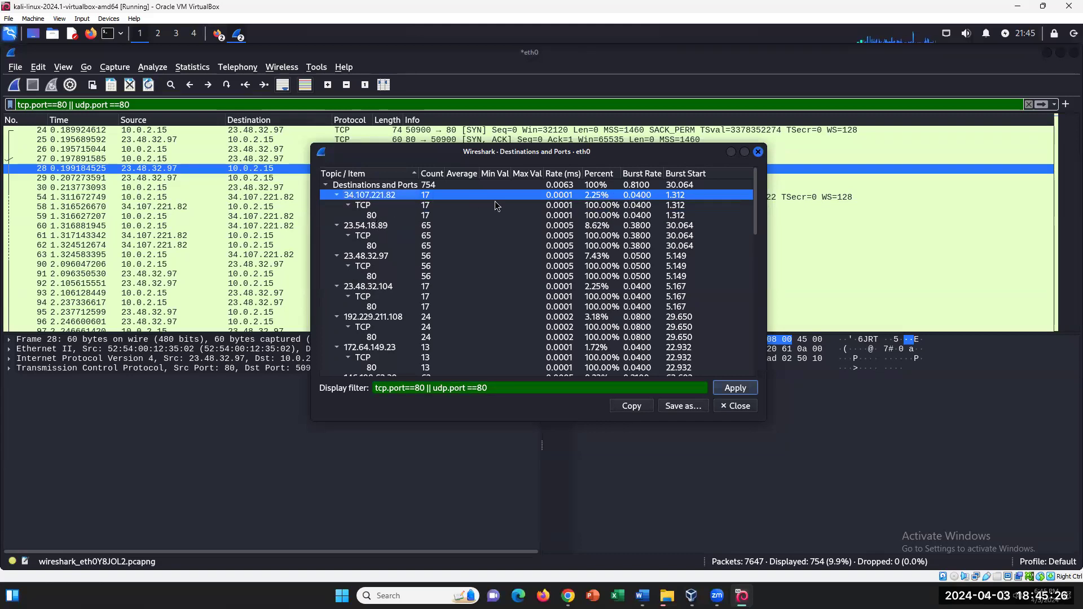
click(374, 216)
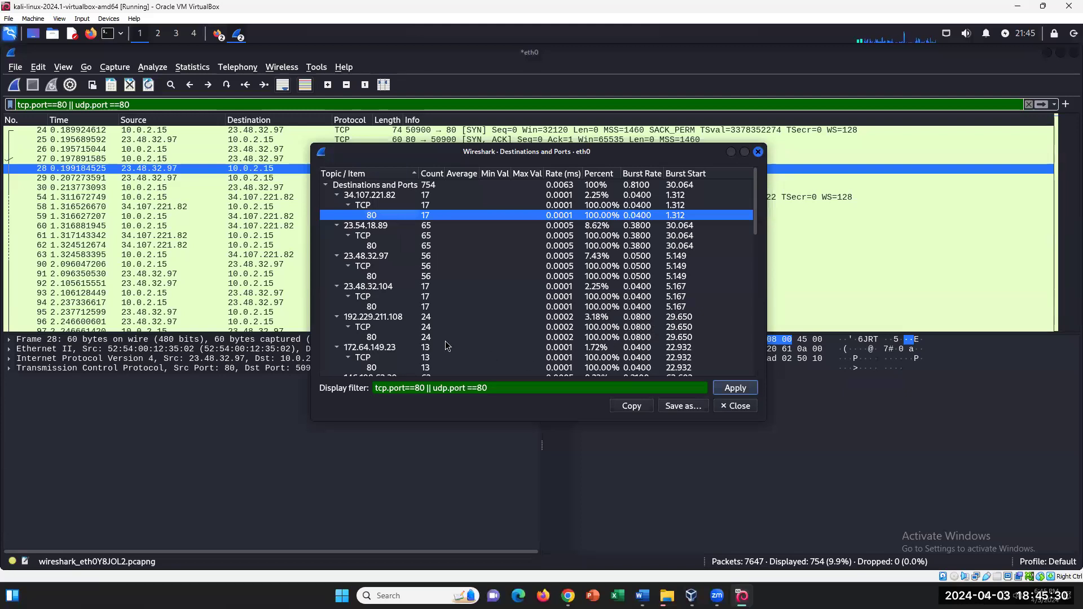
click(601, 247)
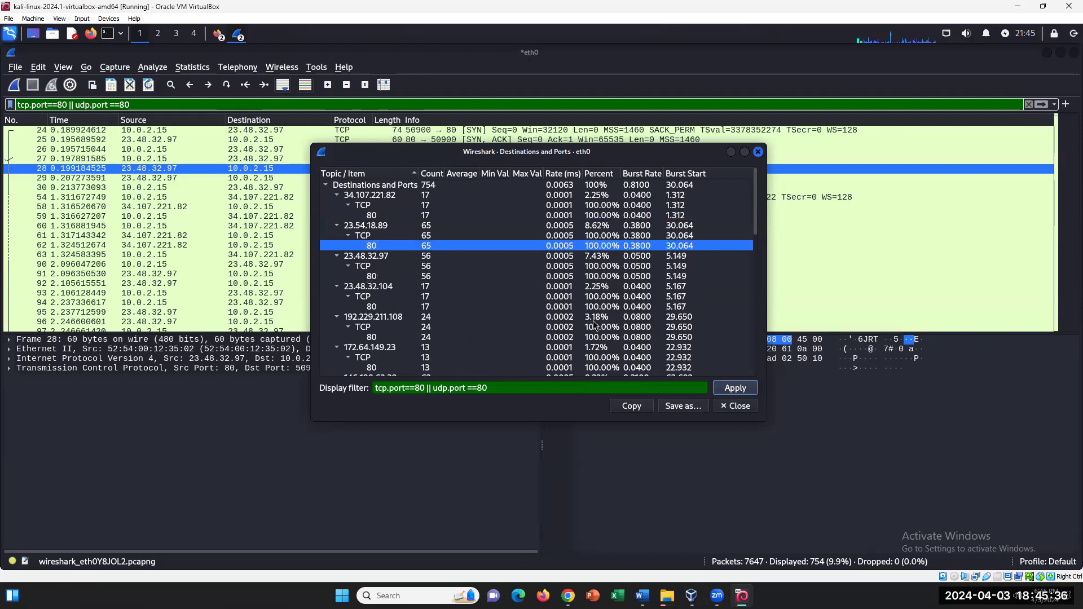
scroll(610, 312, down, 10)
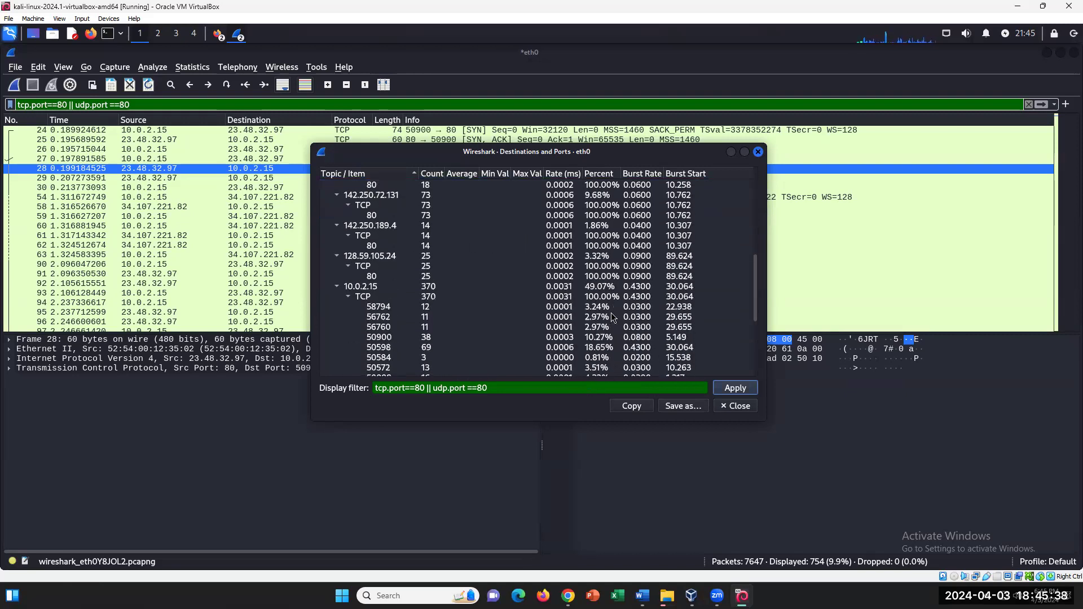
scroll(611, 312, up, 1)
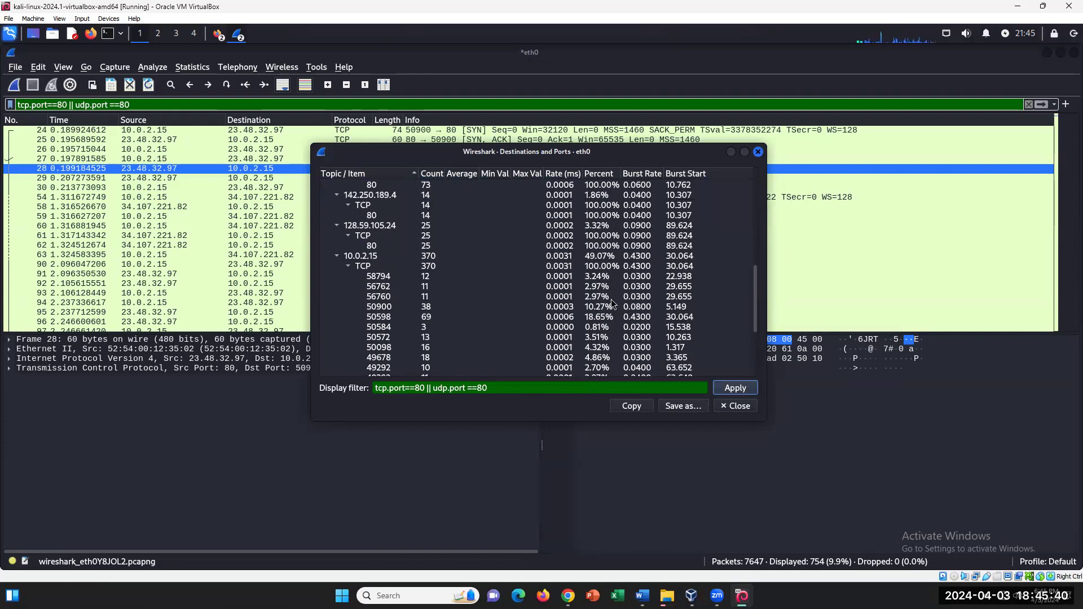
scroll(538, 299, up, 9)
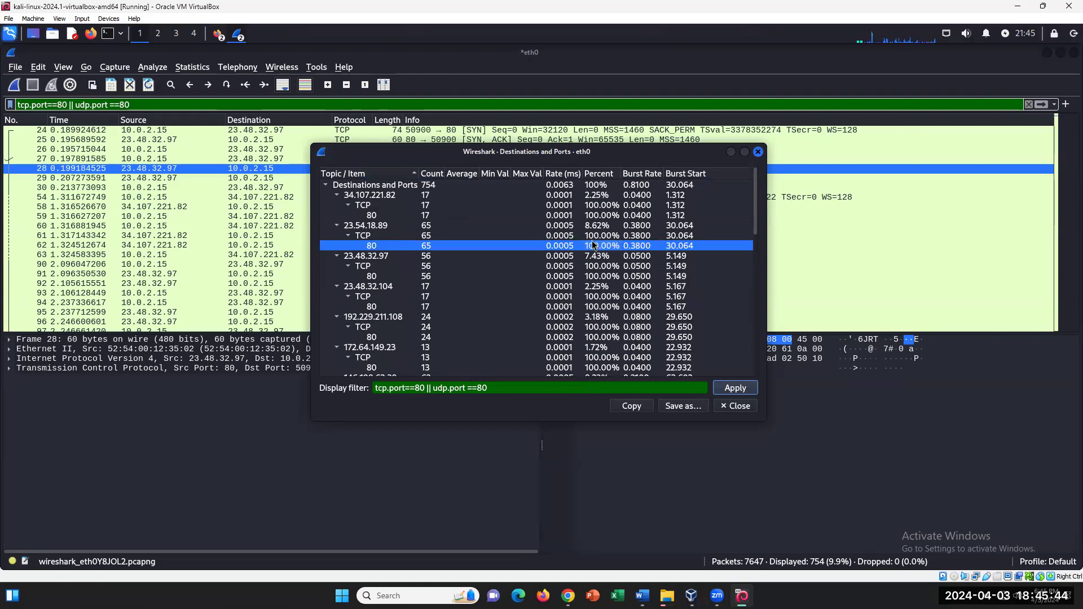
click(612, 228)
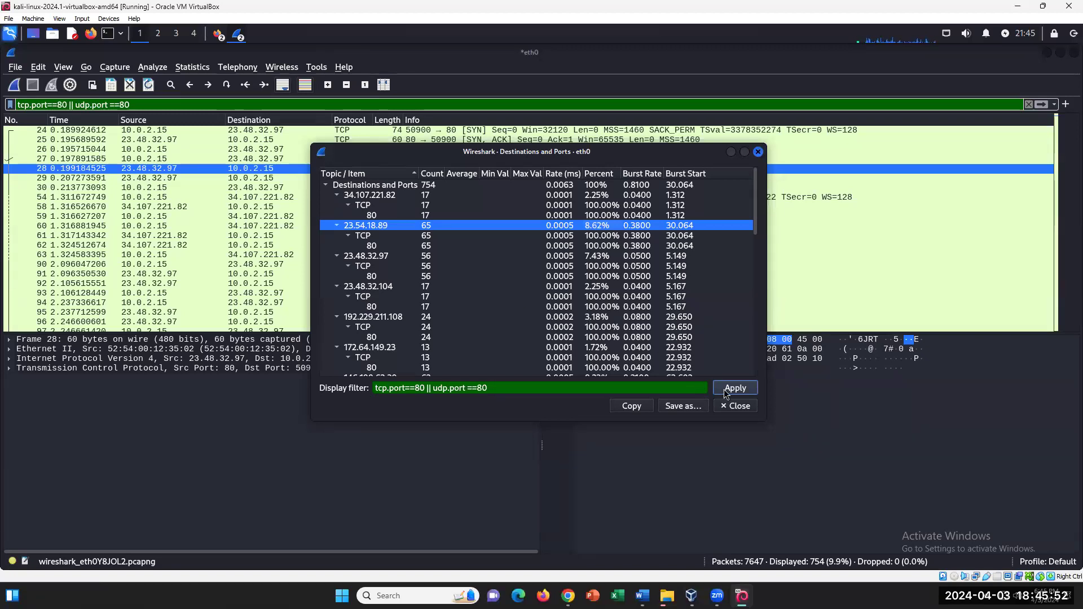
Step: Examine the TCP port, OR operator and UDP port parts of the Destinations and Ports display filter
click(97, 233)
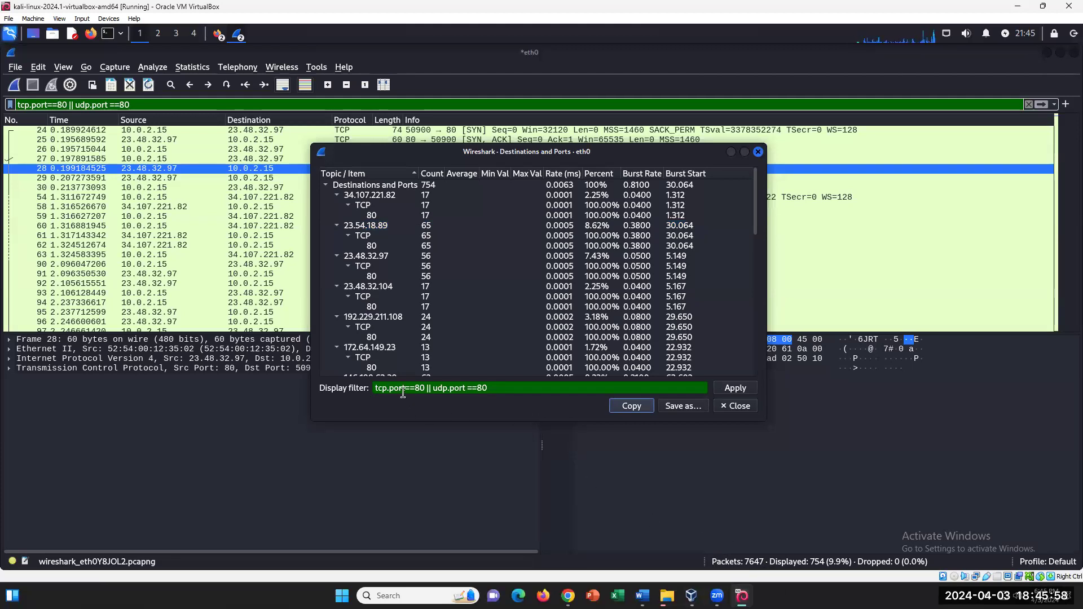
drag(390, 388, 372, 386)
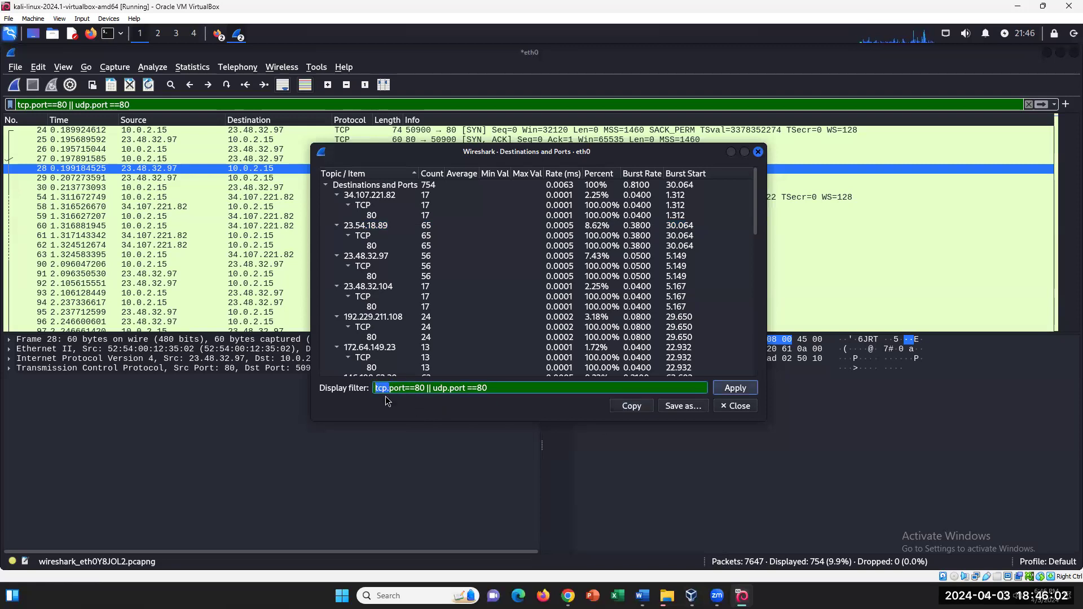
click(384, 388)
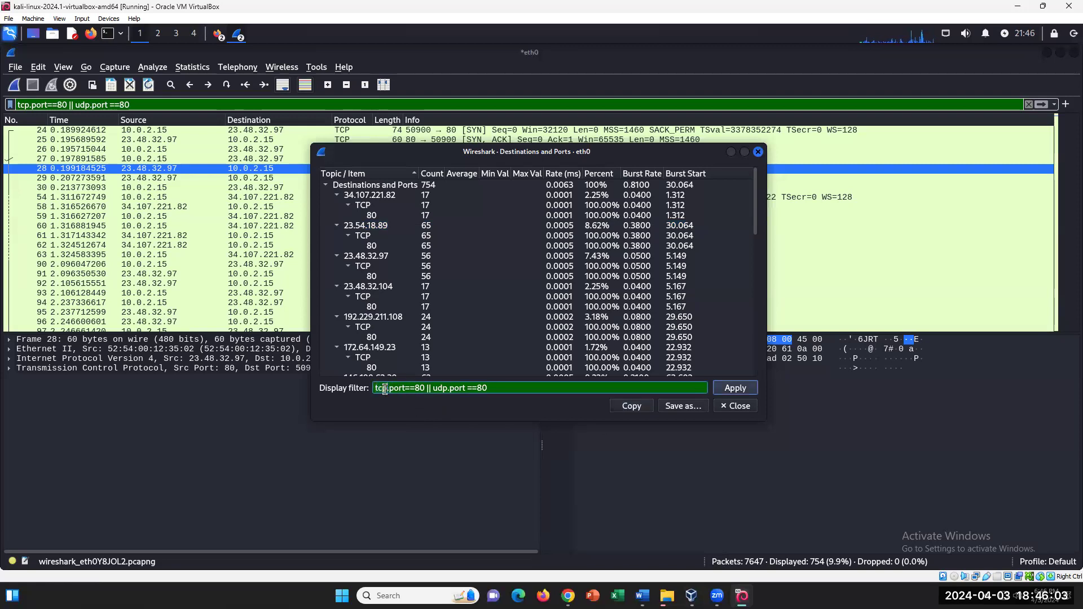
drag(423, 388, 403, 388)
click(428, 388)
double_click(430, 388)
click(448, 388)
drag(489, 388, 467, 387)
click(489, 388)
Step: Switch to the Word lab document and read items 16 and 17 about closing the window and viewing DNS statistics
click(643, 596)
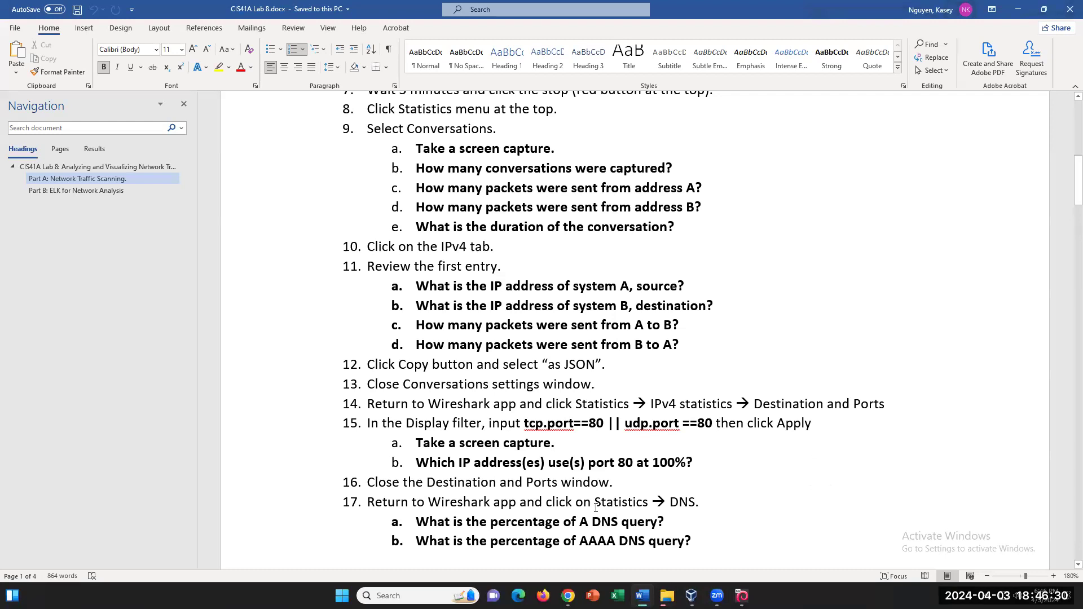
click(636, 488)
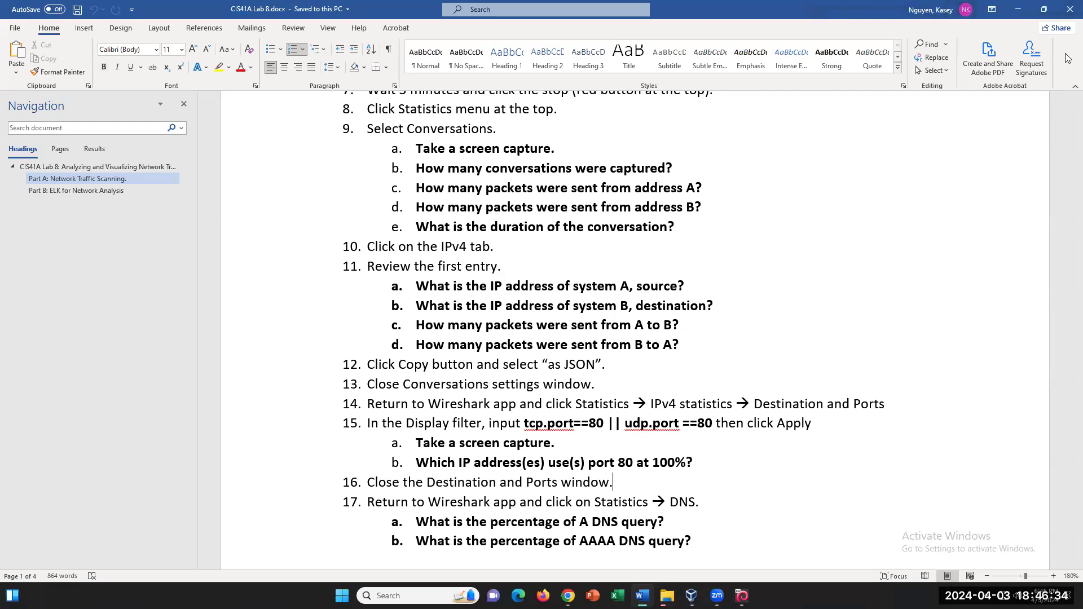
drag(1075, 174, 1065, 181)
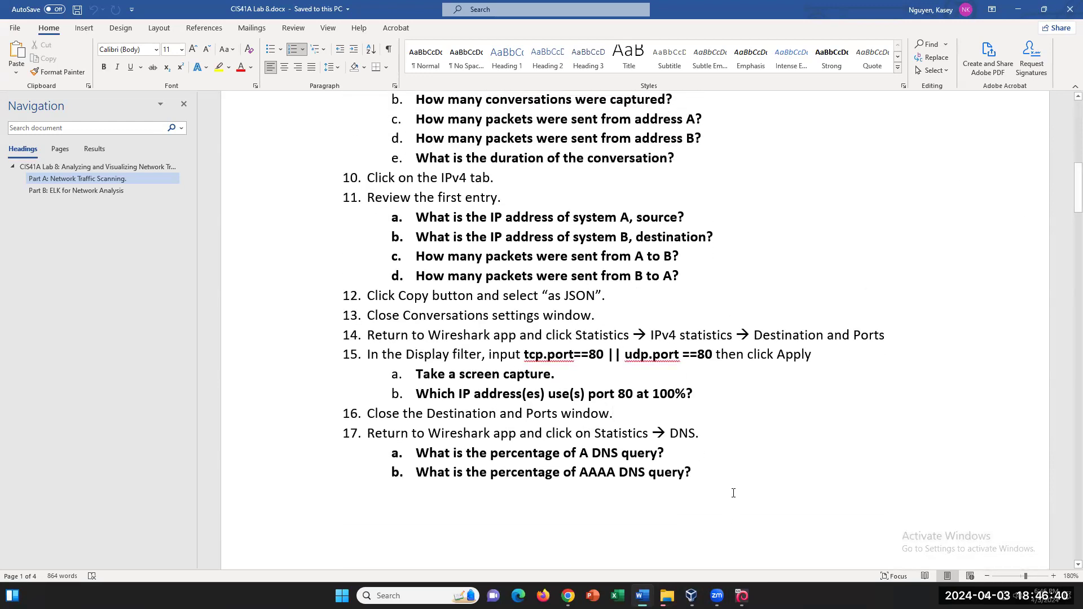
click(716, 434)
Step: Return to Wireshark, close the Destinations and Ports window and open the DNS statistics
mouse_move(741, 596)
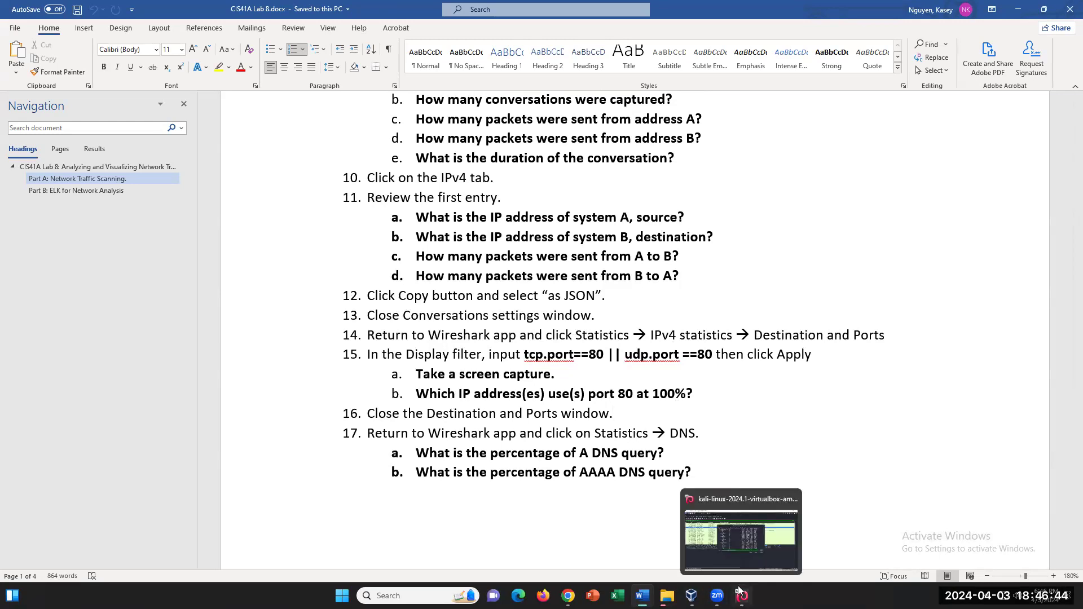
click(732, 537)
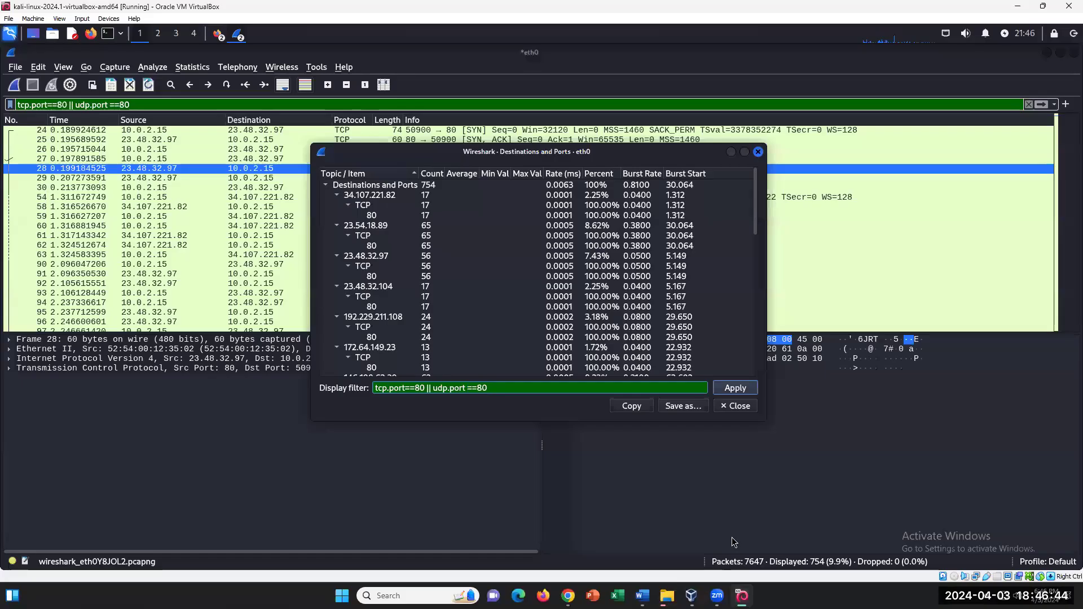
click(757, 152)
click(185, 68)
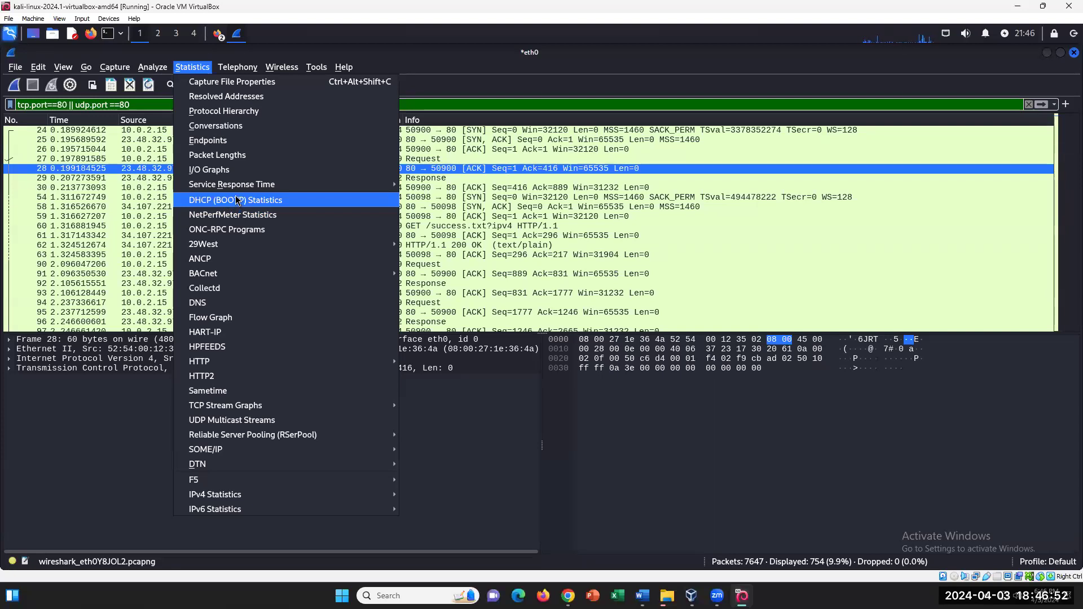
click(270, 303)
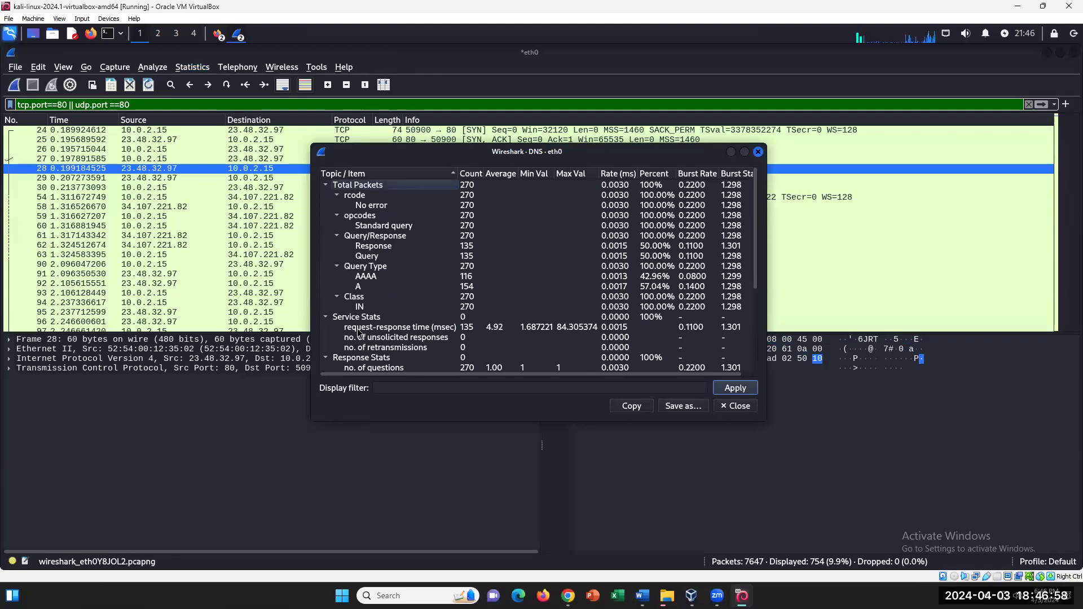
Step: Examine the percentages of the A and AAAA query types in the DNS statistics
click(360, 286)
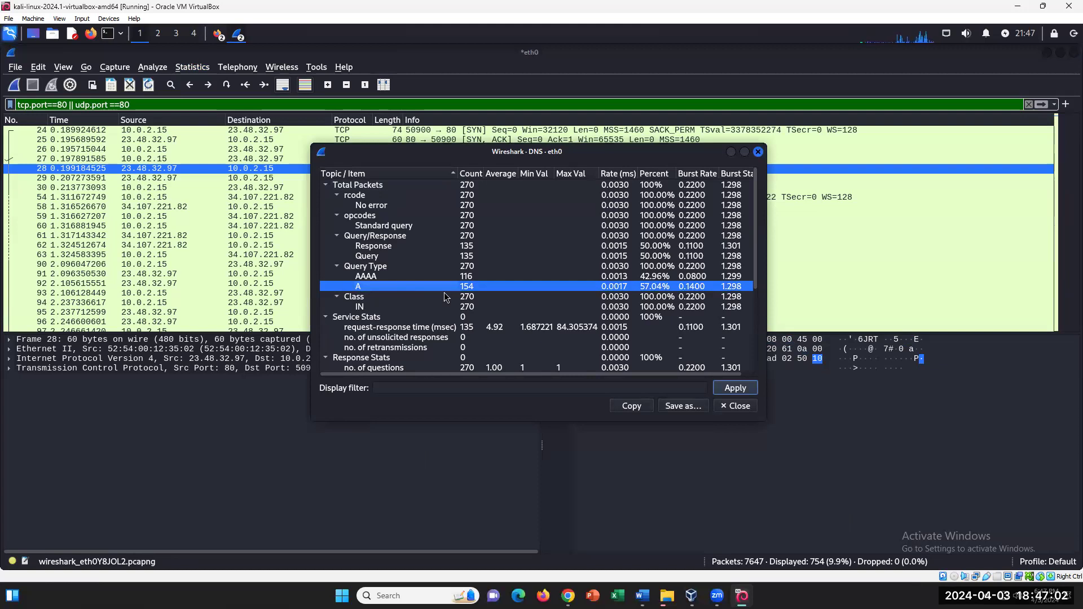
click(387, 276)
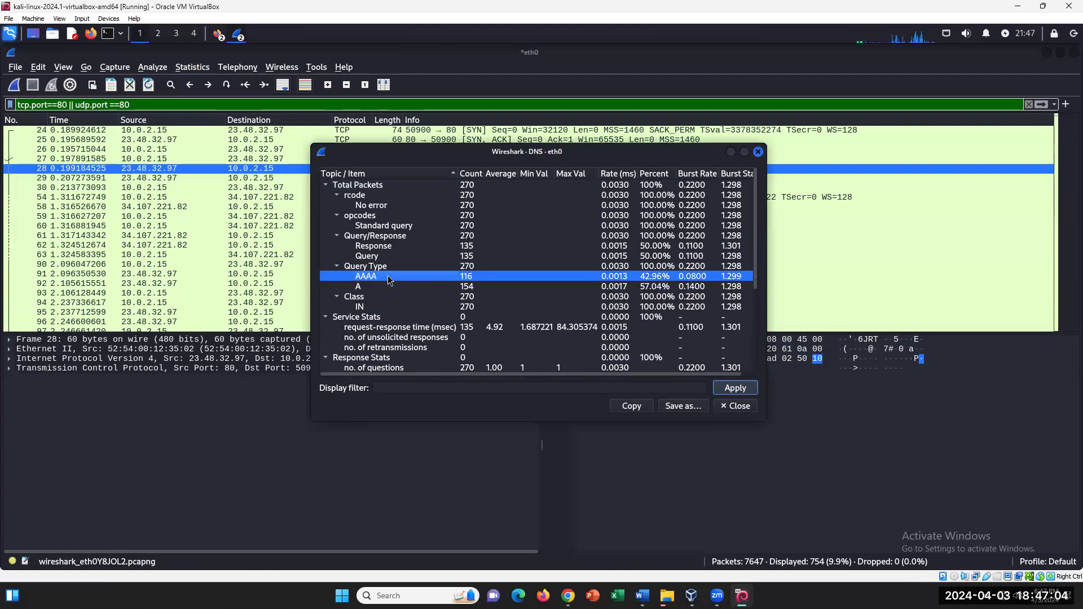
click(380, 289)
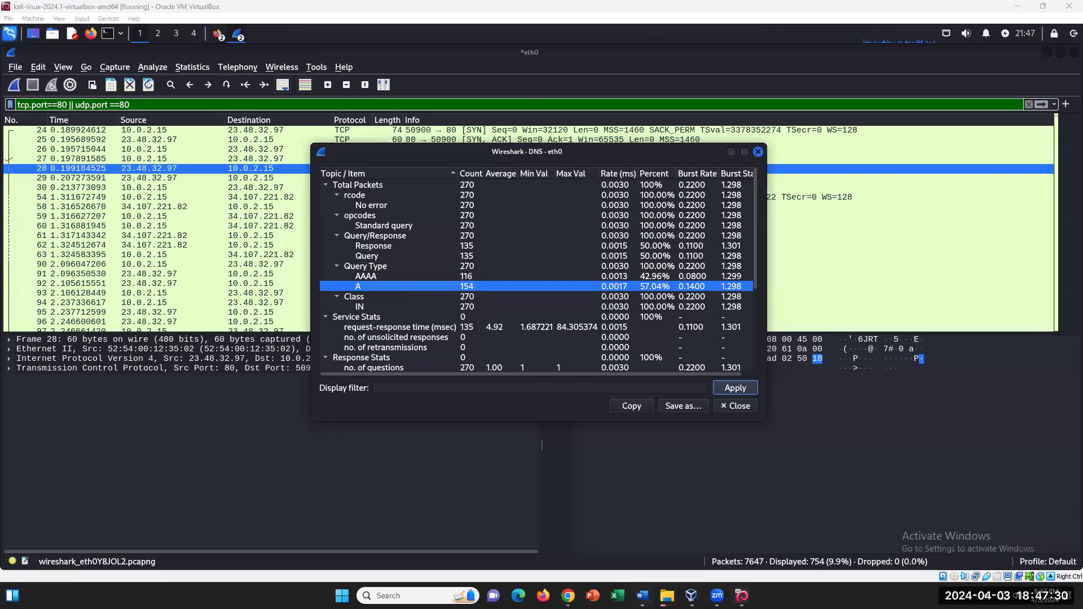
Step: Switch to the Word lab document and read questions 17a and 17b about the A and AAAA DNS query percentages
click(642, 595)
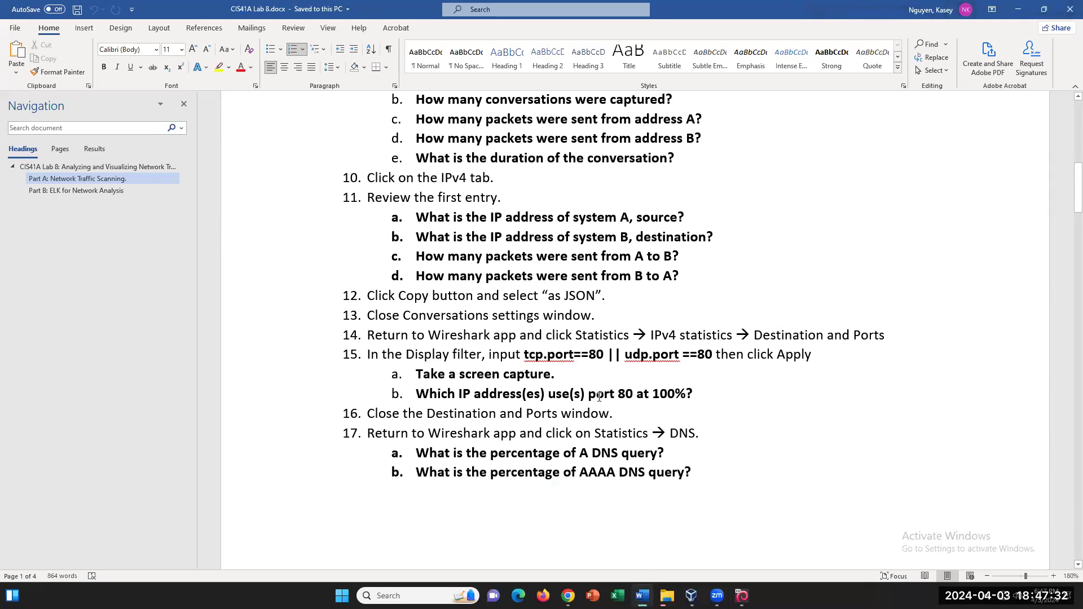
drag(666, 453, 421, 455)
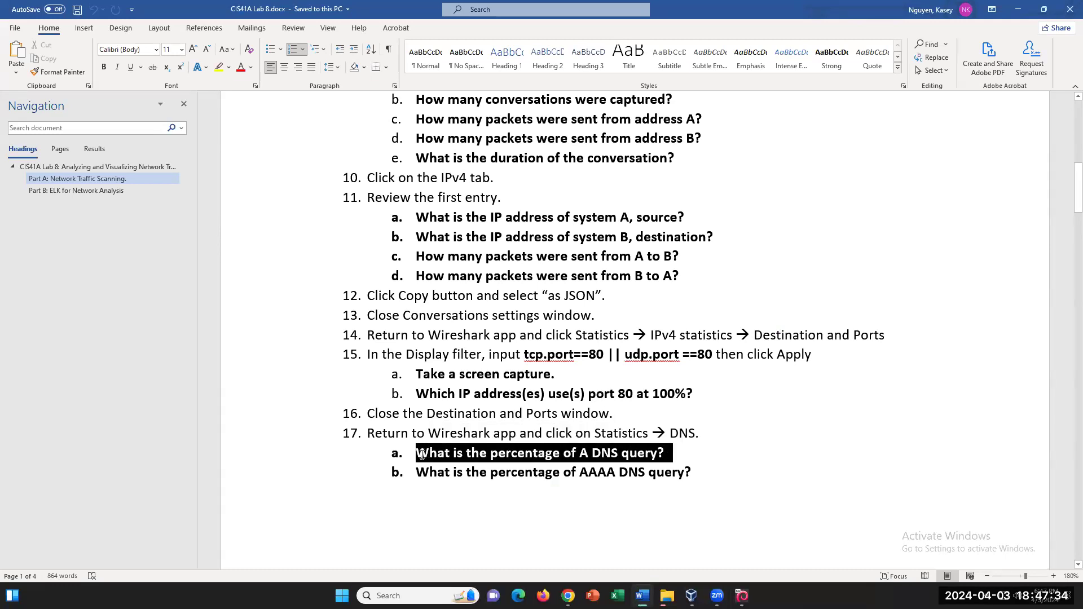
click(742, 596)
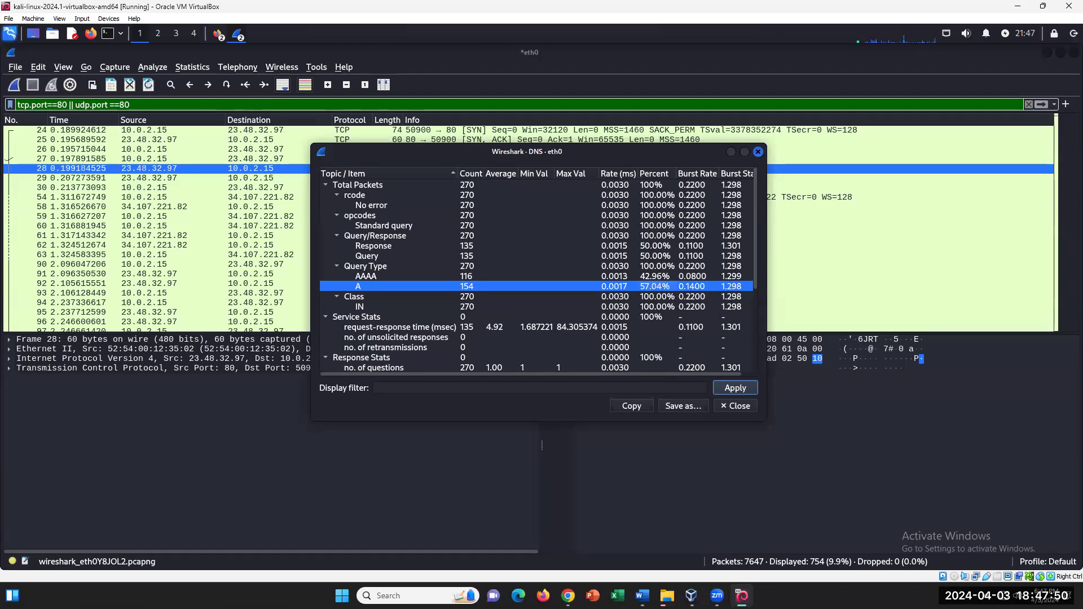
click(642, 595)
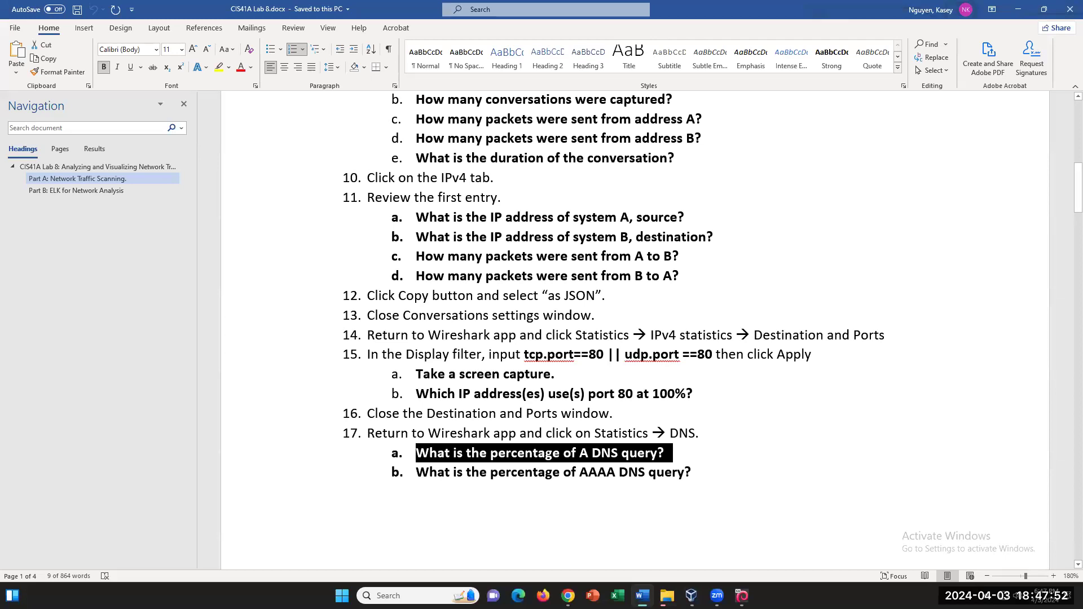
double_click(581, 471)
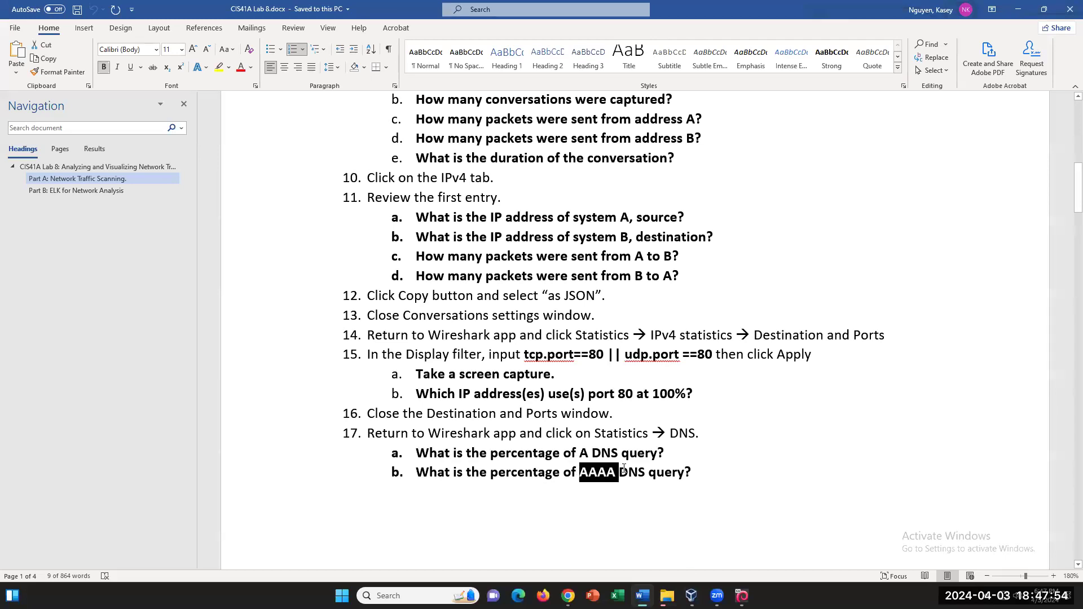
Step: Return to Wireshark and compare the Percent values of the AAAA and A query types in the DNS statistics
click(742, 595)
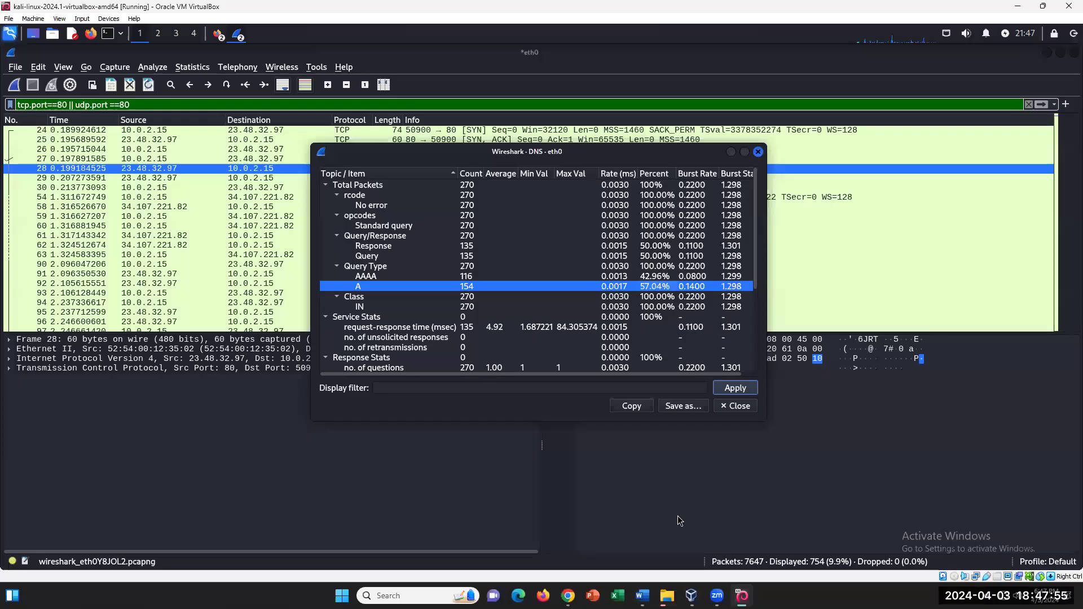
click(416, 275)
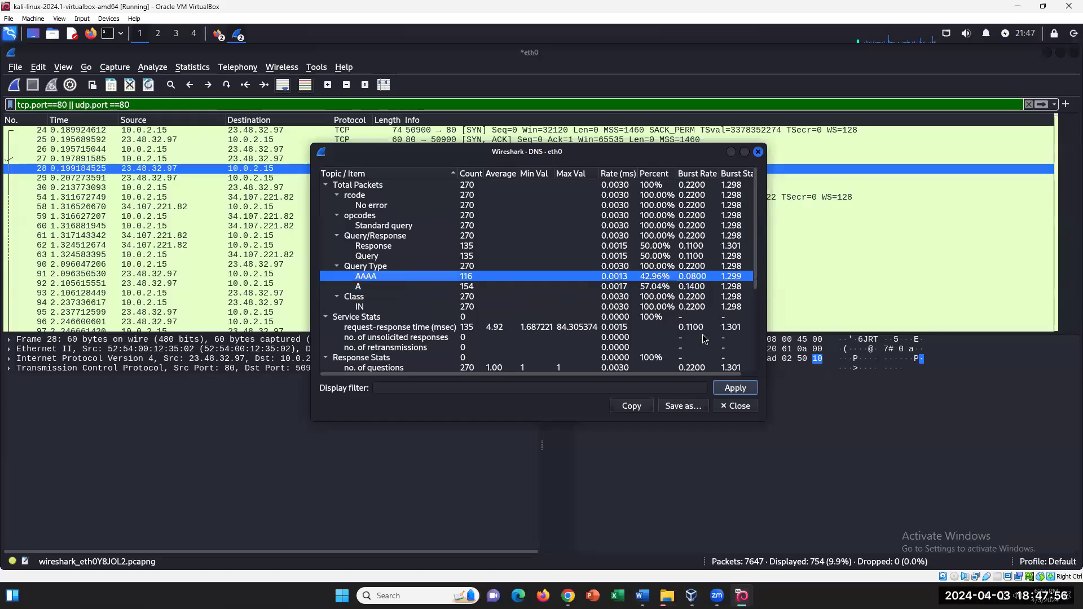
click(656, 285)
click(643, 278)
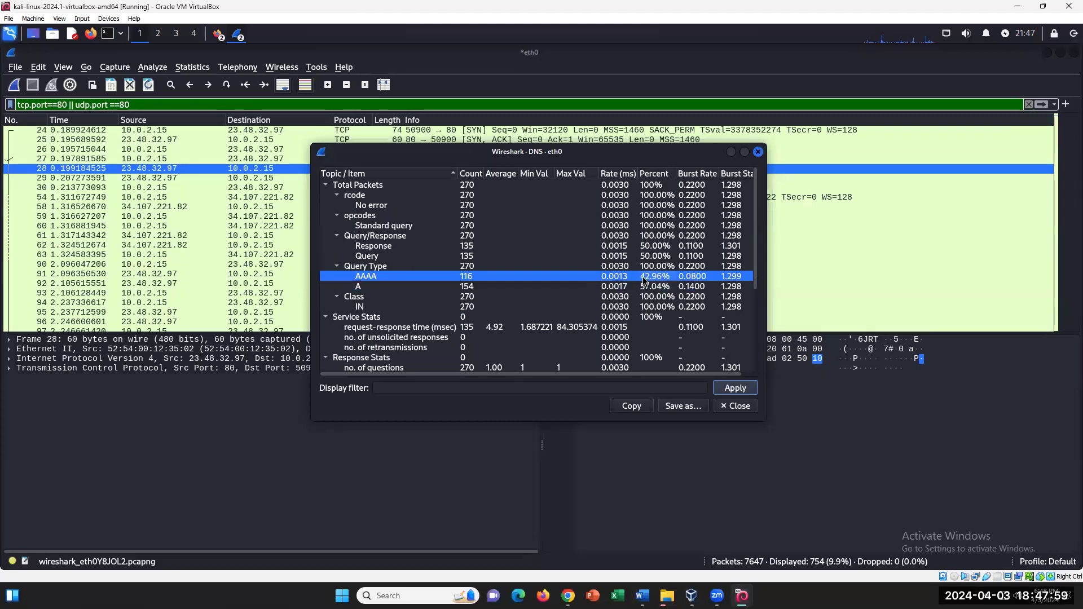
click(671, 287)
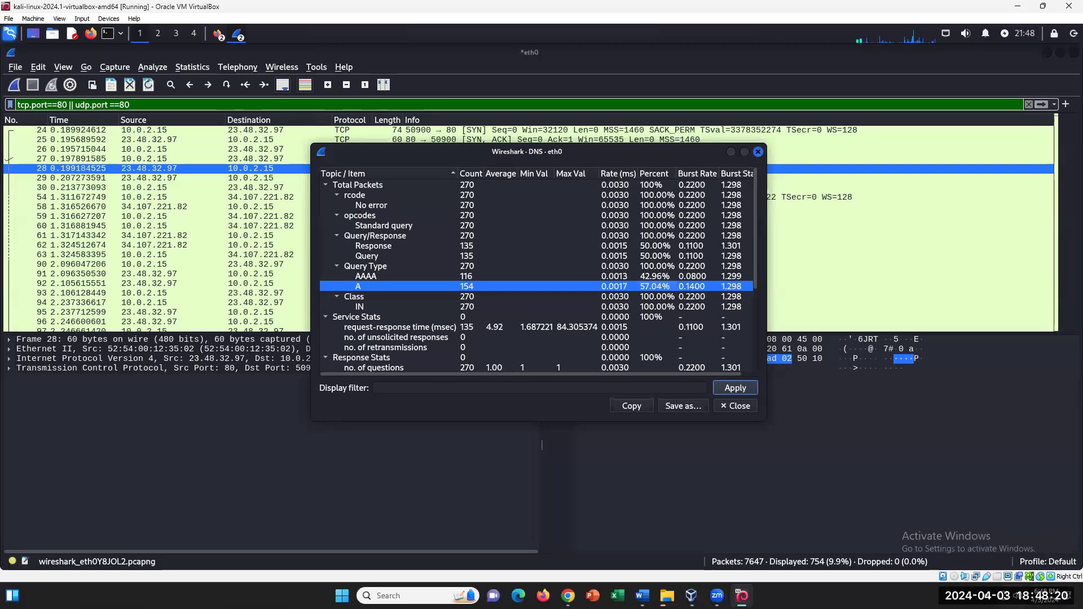
Step: Switch to the Word lab document and read questions 17c to 17e about the payload count and minimum and maximum sizes
click(642, 596)
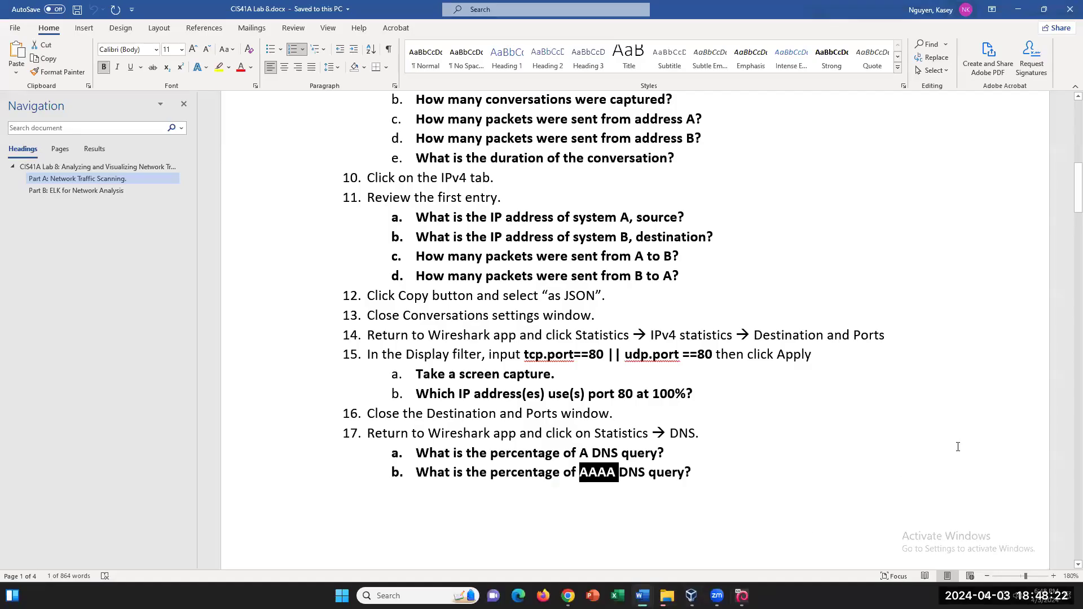
scroll(908, 430, down, 1)
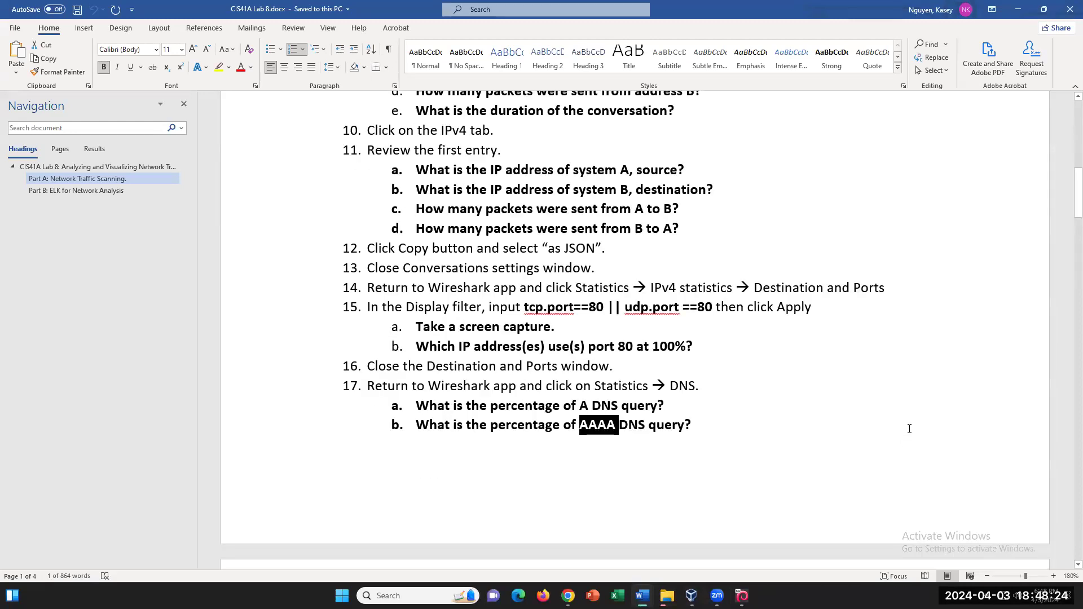
scroll(909, 429, down, 3)
scroll(909, 431, down, 2)
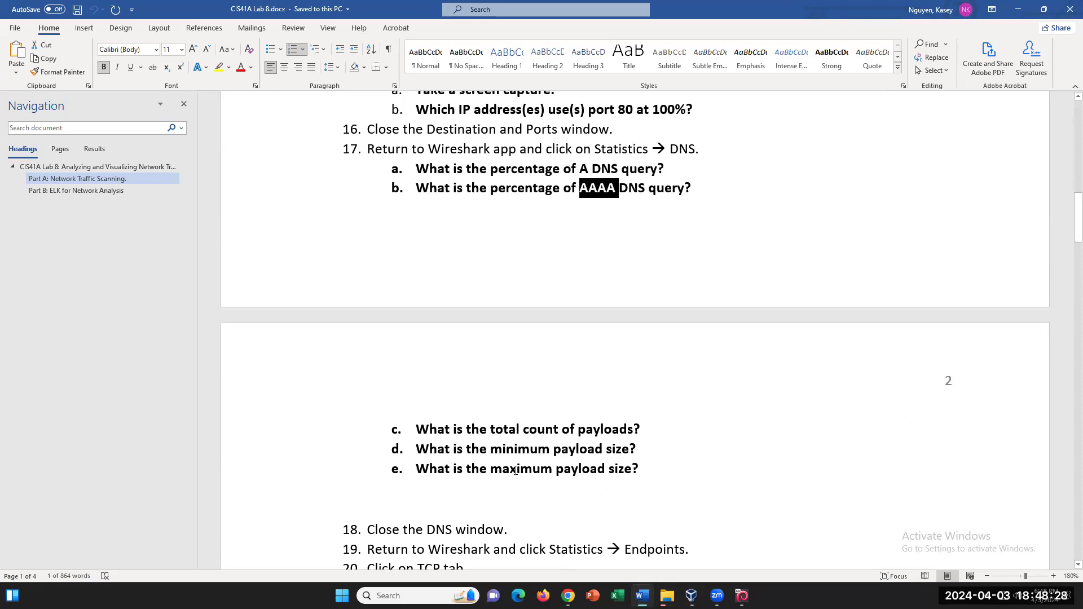
drag(490, 428, 664, 425)
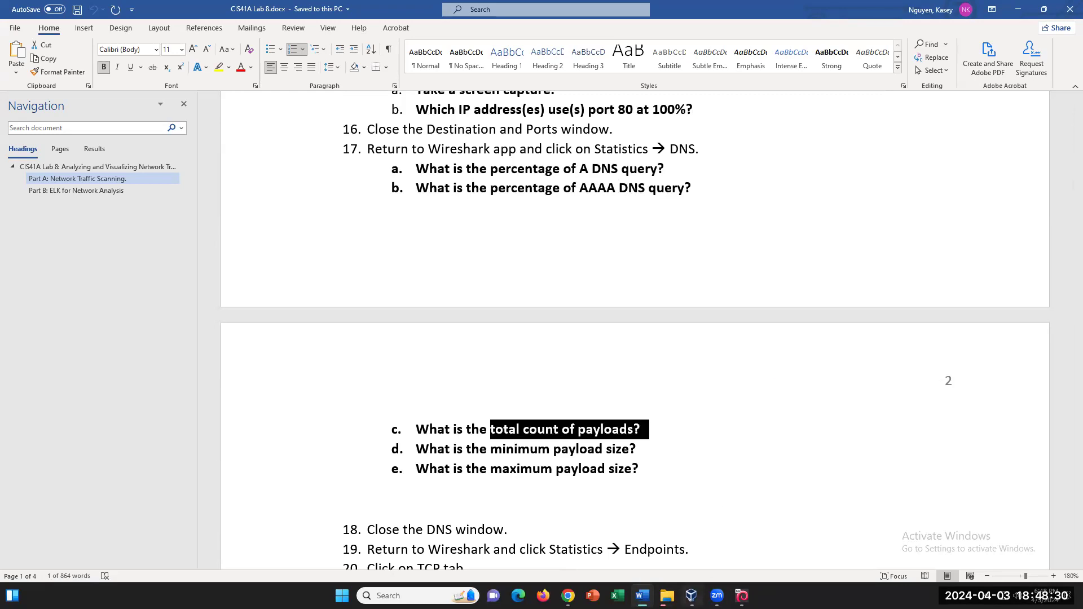
Step: Return to Wireshark, maximize the DNS statistics window and examine the count, minimum and maximum of the Payload size row
click(741, 596)
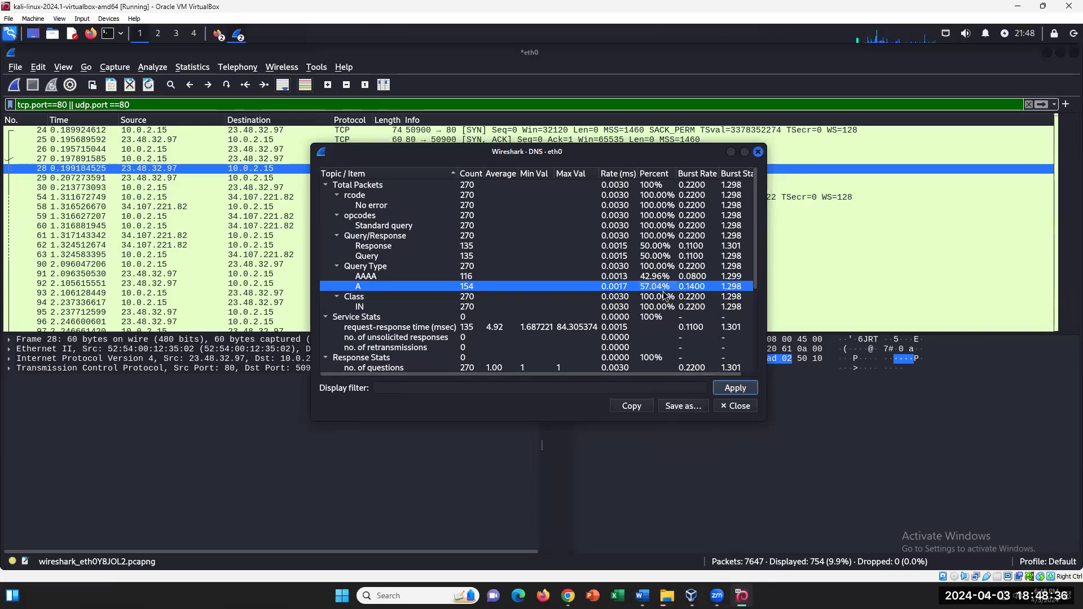
click(744, 152)
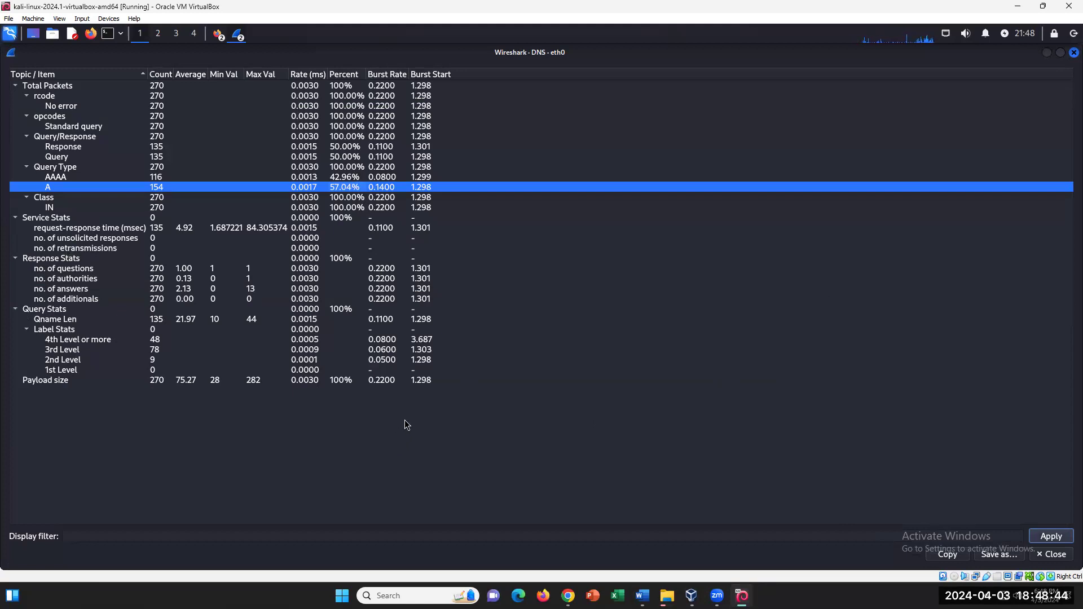
click(37, 379)
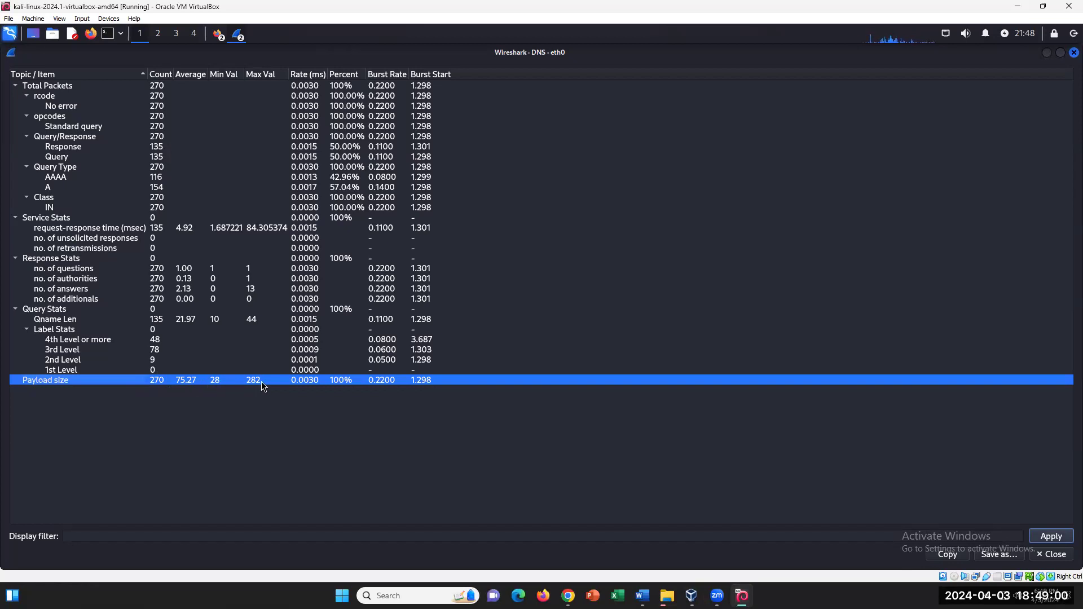
Step: Read lab items 18 to 22 in the Word document, return to Wireshark and close the DNS statistics window
click(642, 595)
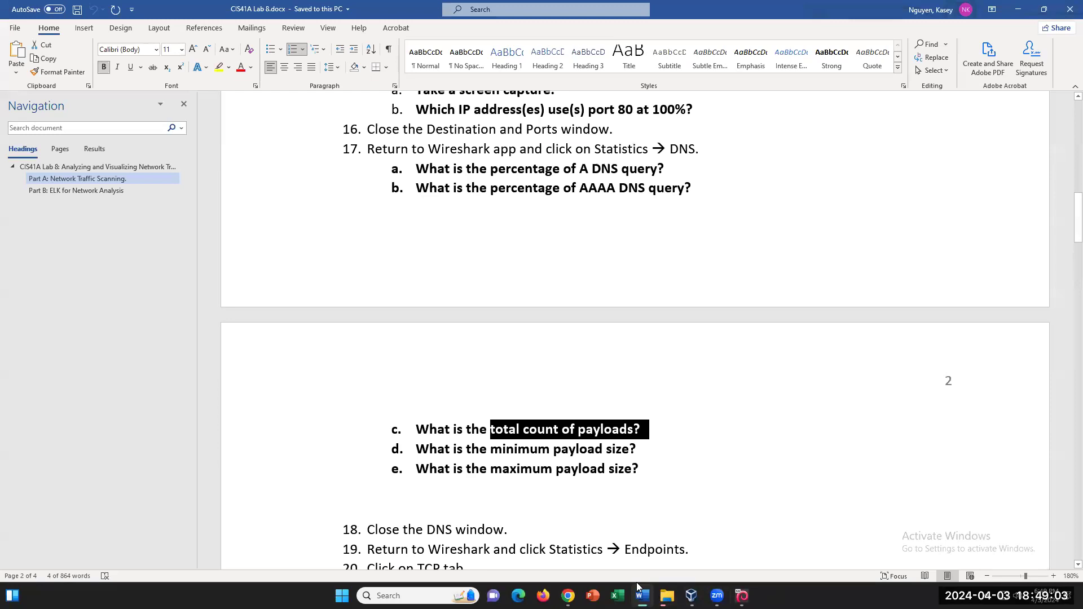
click(640, 437)
click(648, 471)
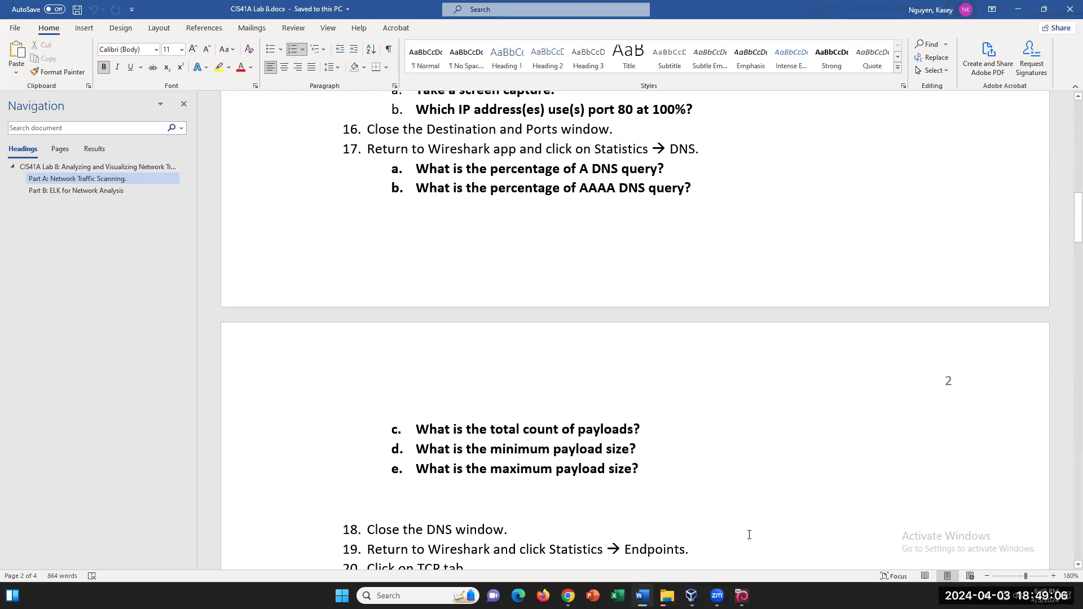
scroll(732, 512, down, 5)
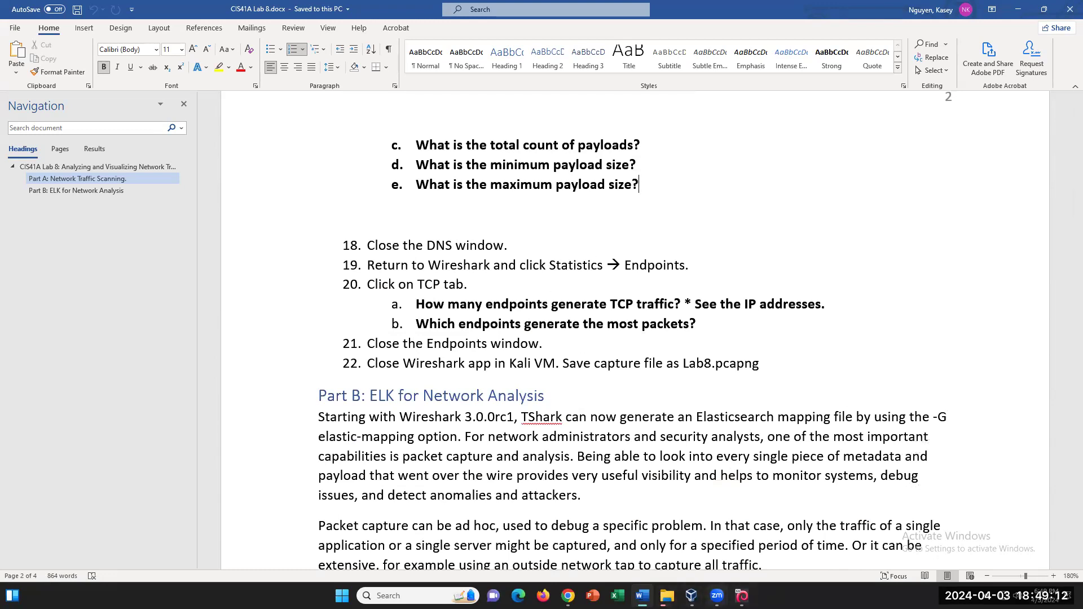
click(742, 596)
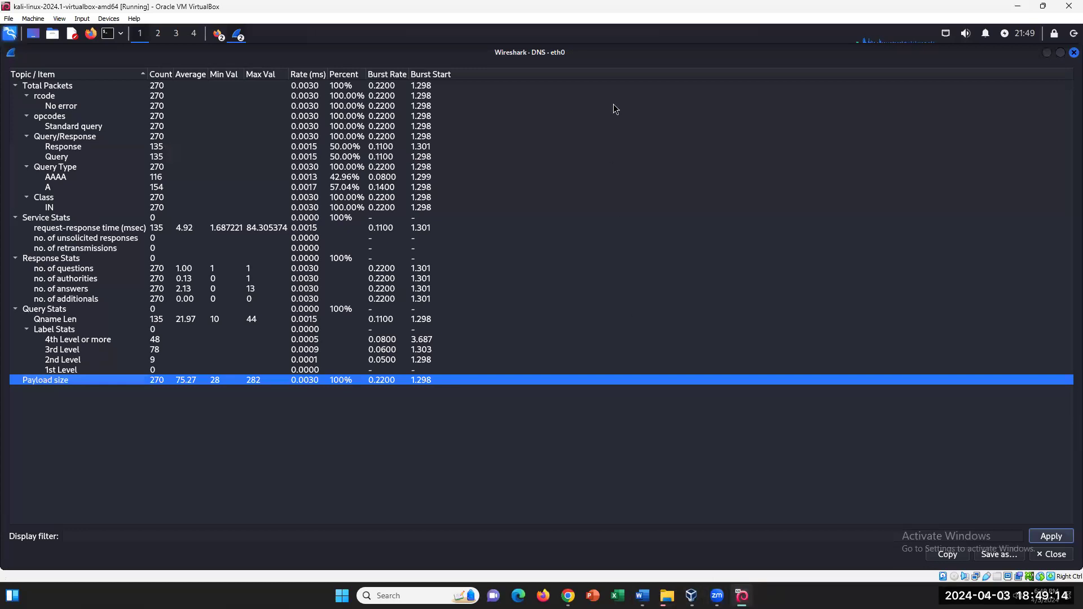
click(1048, 56)
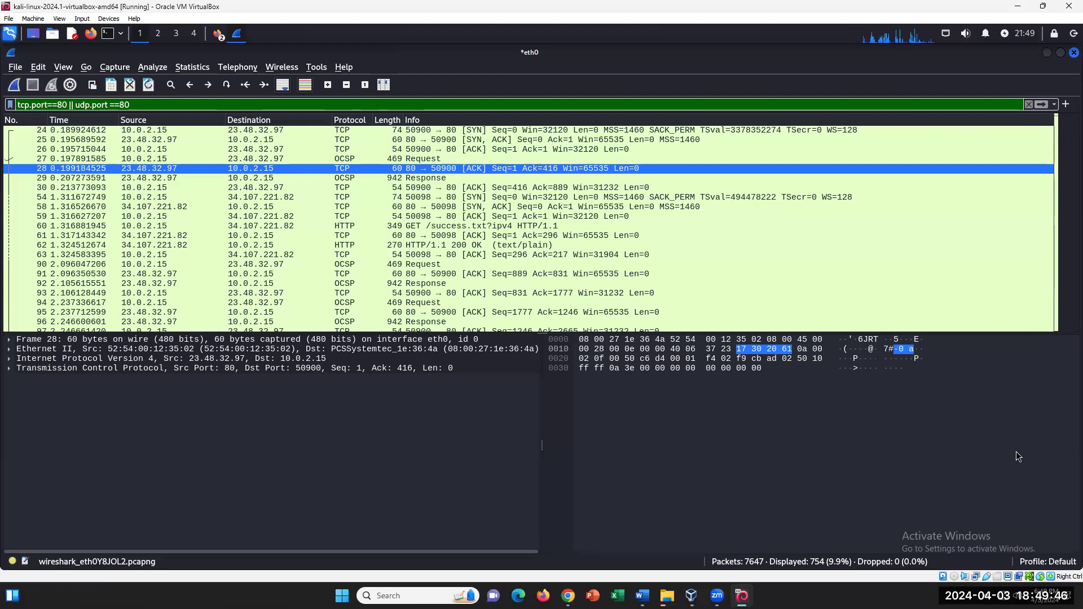
Step: View the Flow Graph of the eth0 capture and close its window
click(191, 67)
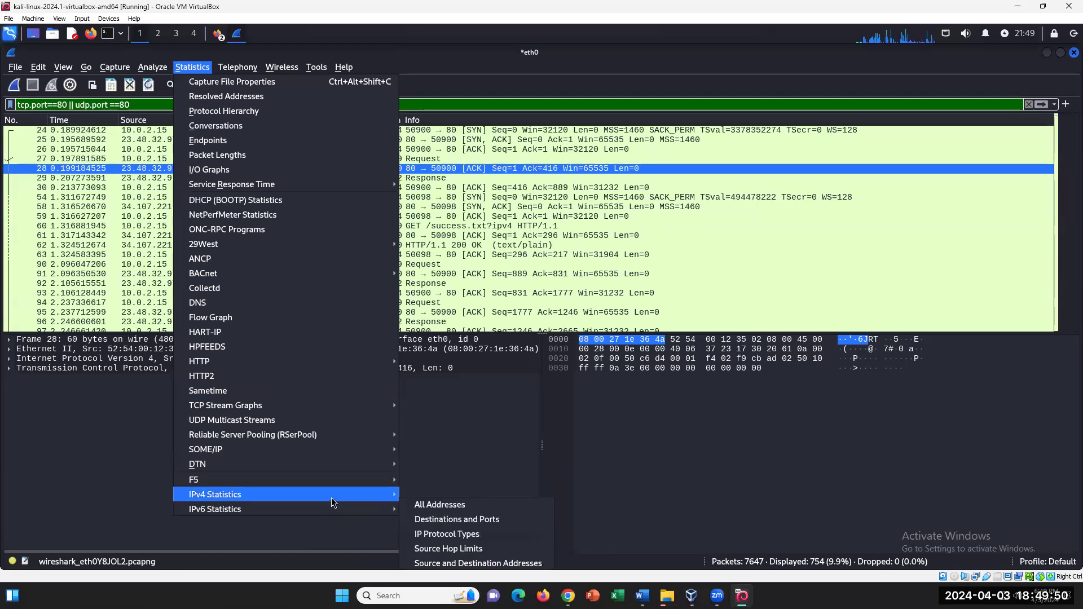
mouse_move(299, 406)
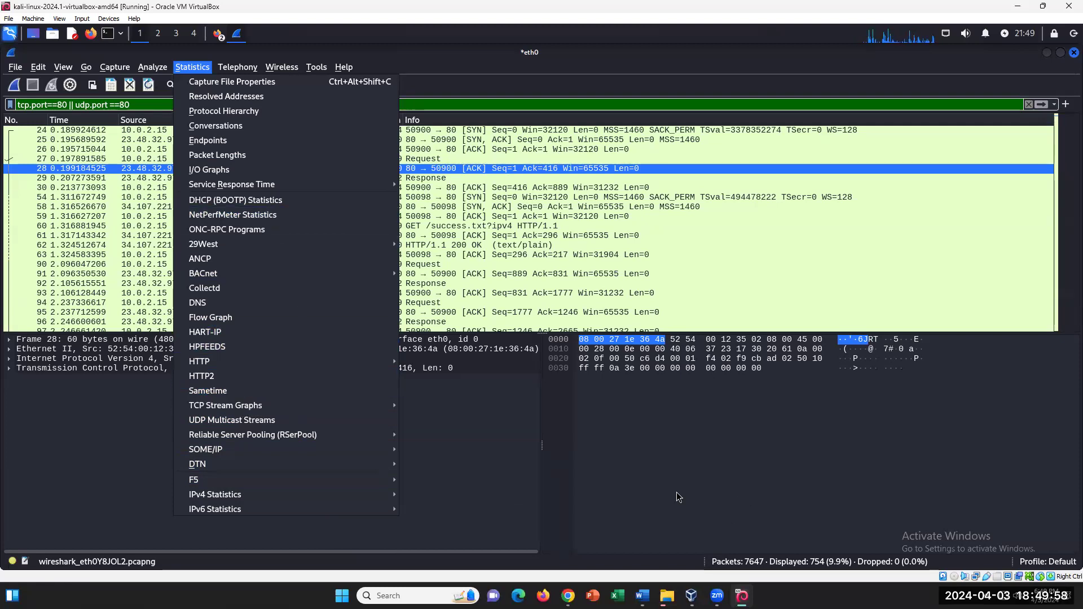
click(305, 320)
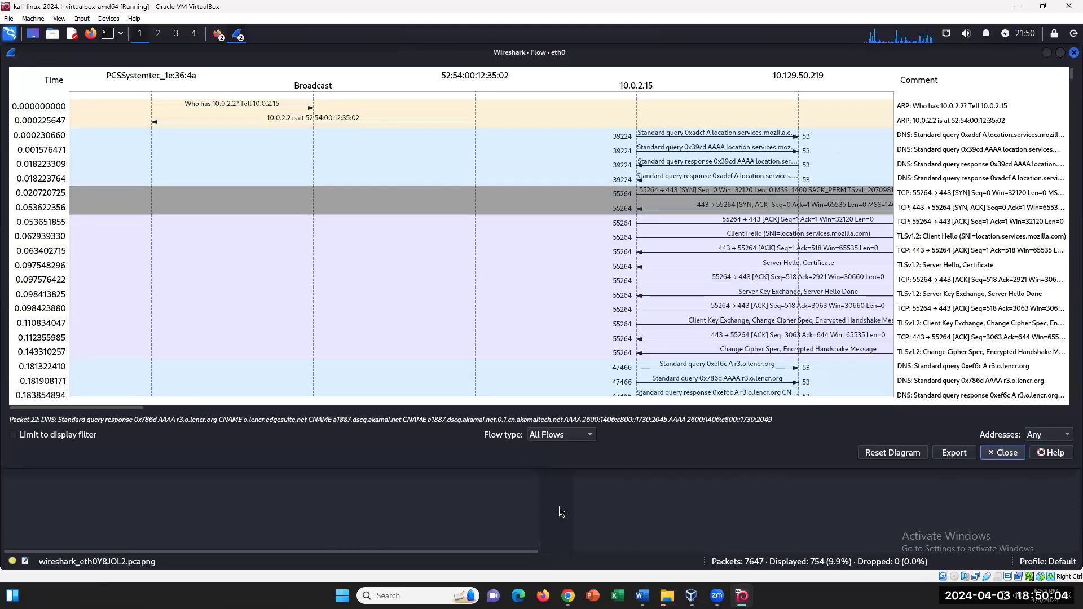
click(1047, 53)
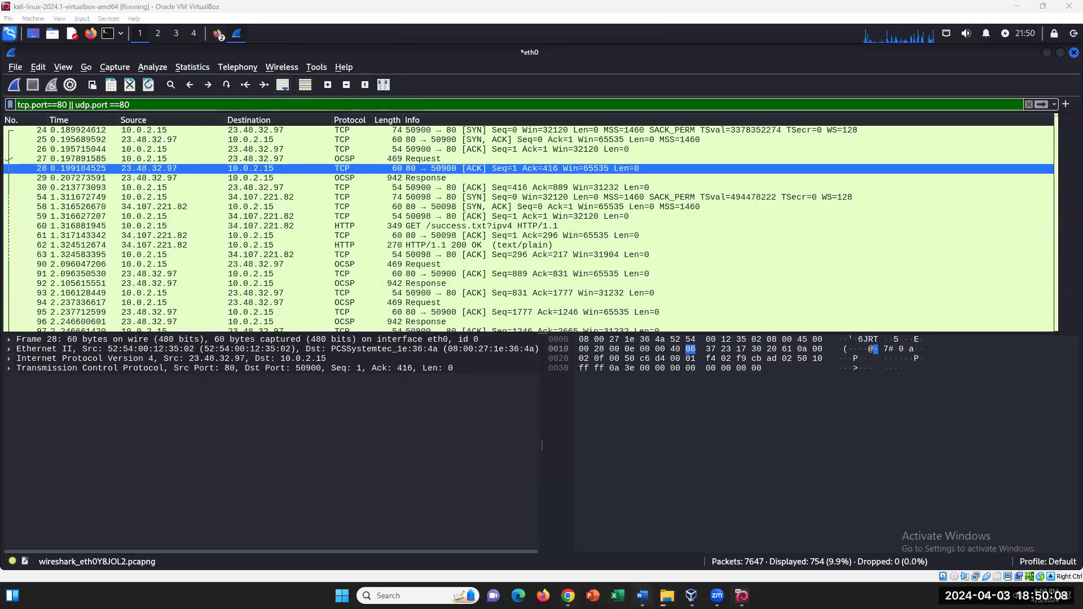
Step: Check lab item 19 in Word, then open the Endpoints statistics in Wireshark and examine the IPv4 endpoint 10.0.2.15
click(643, 595)
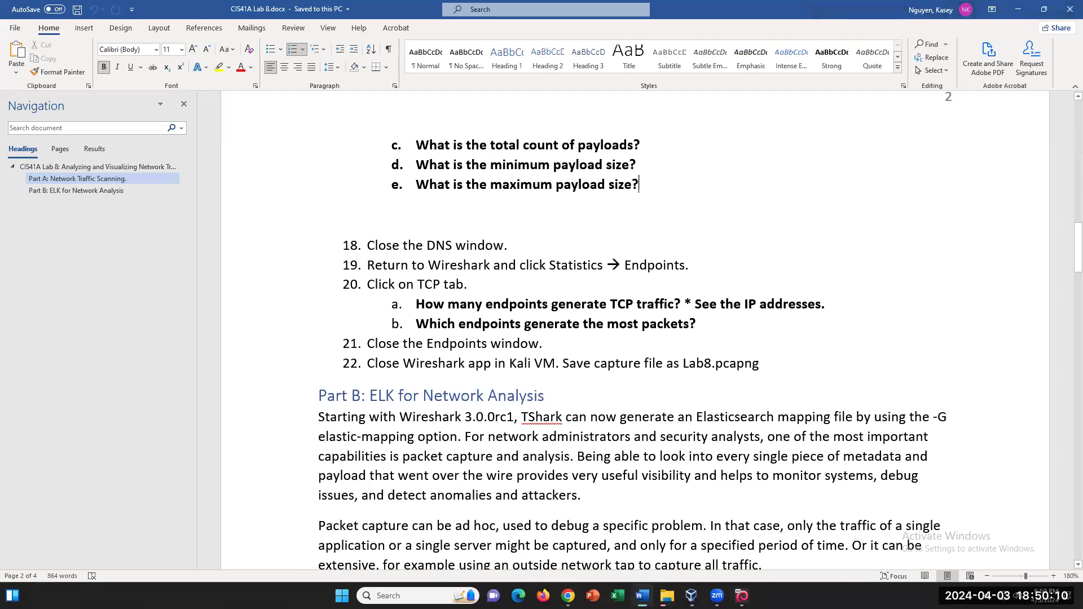
click(642, 596)
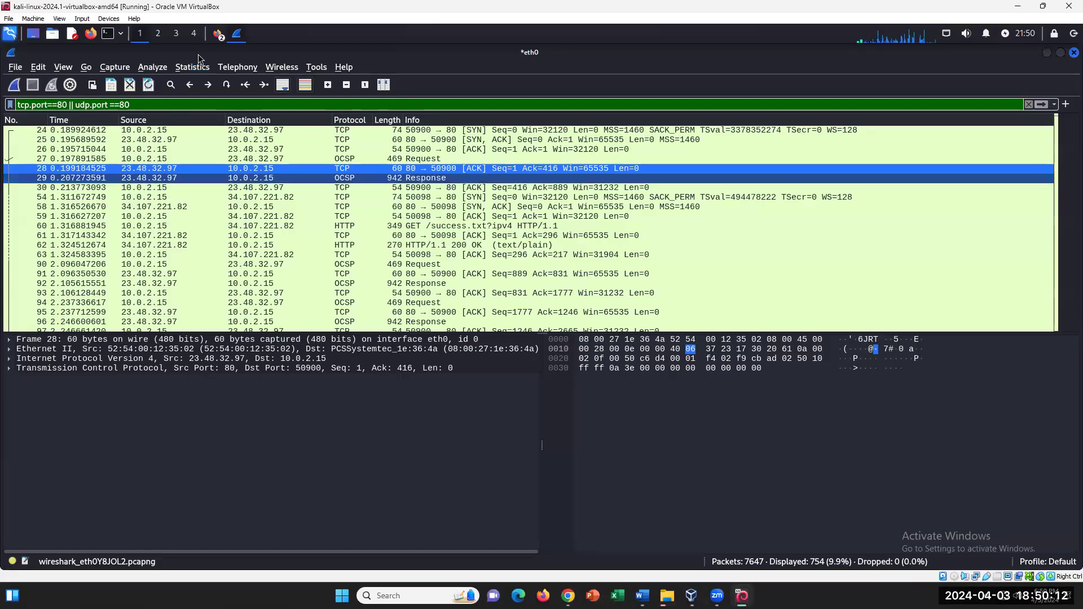
click(192, 67)
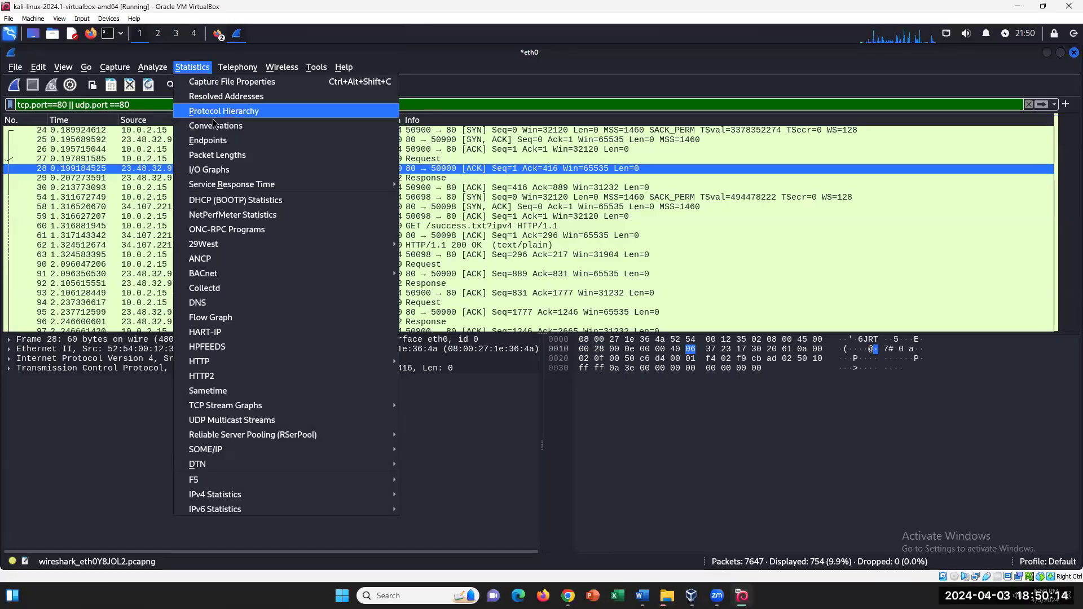
click(220, 141)
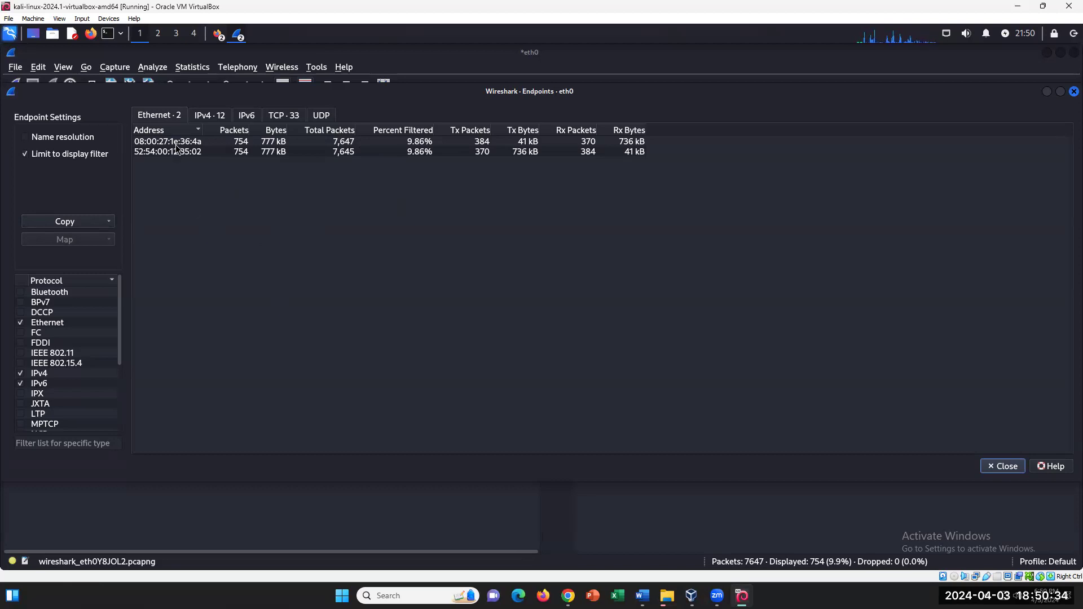
click(211, 116)
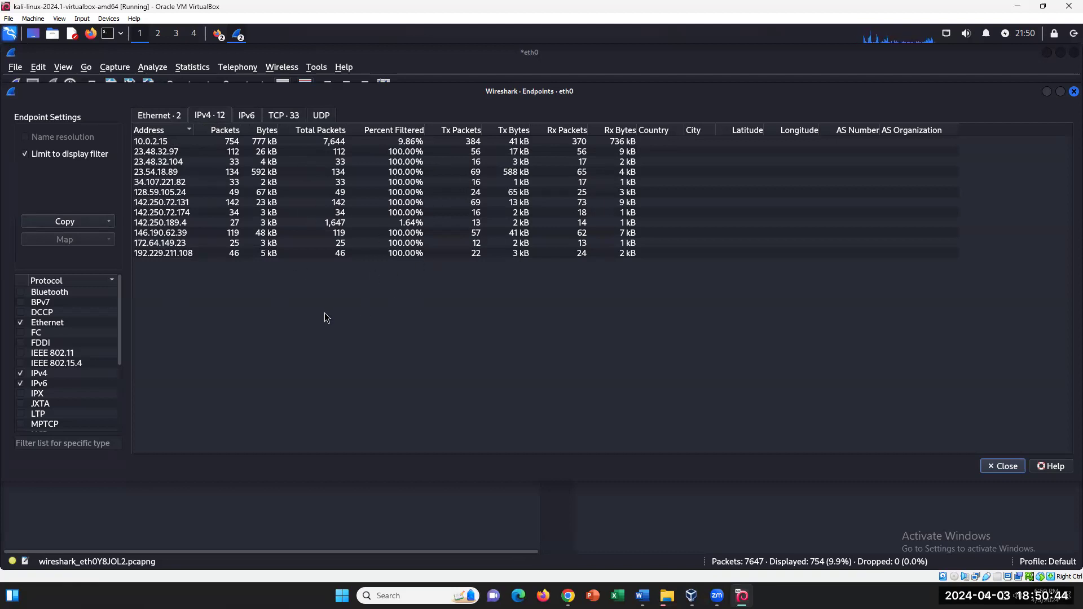
click(149, 143)
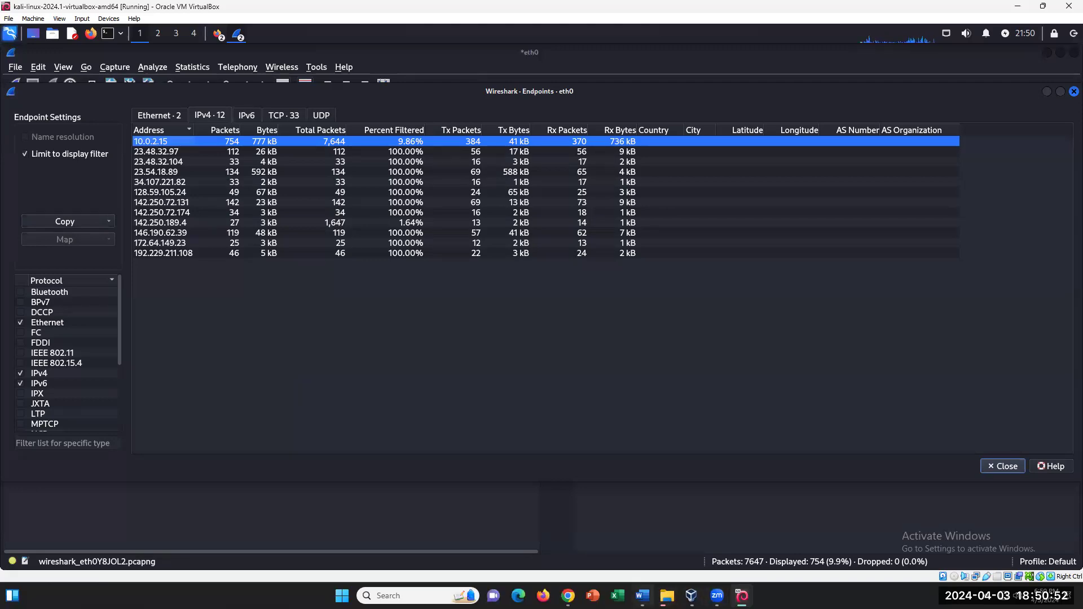
Step: Read question 20a in the Word document, then return to Wireshark and examine the list of TCP endpoints
click(642, 596)
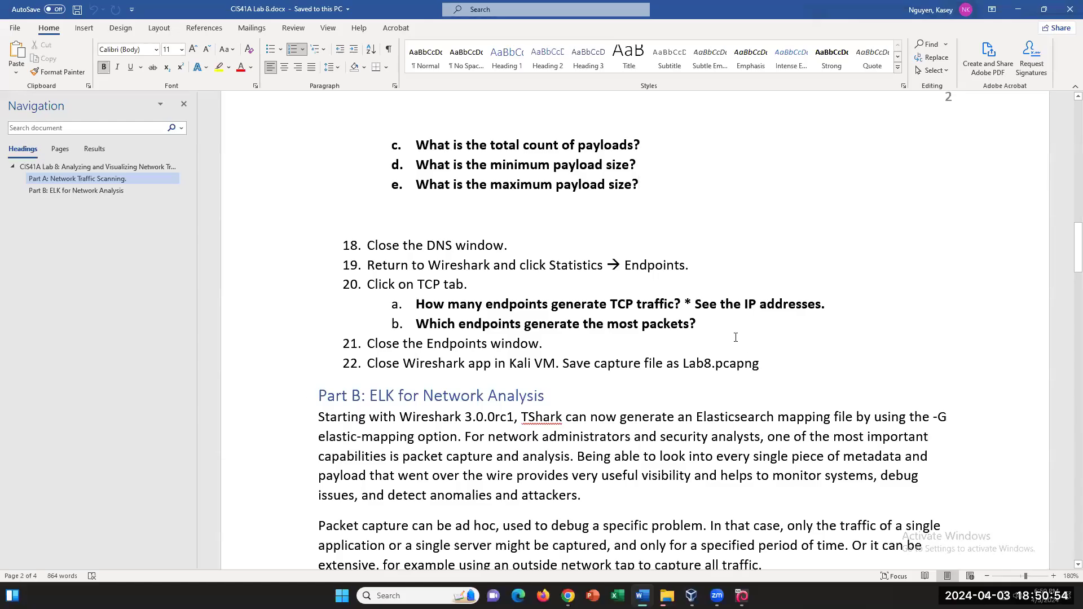
drag(416, 304, 673, 304)
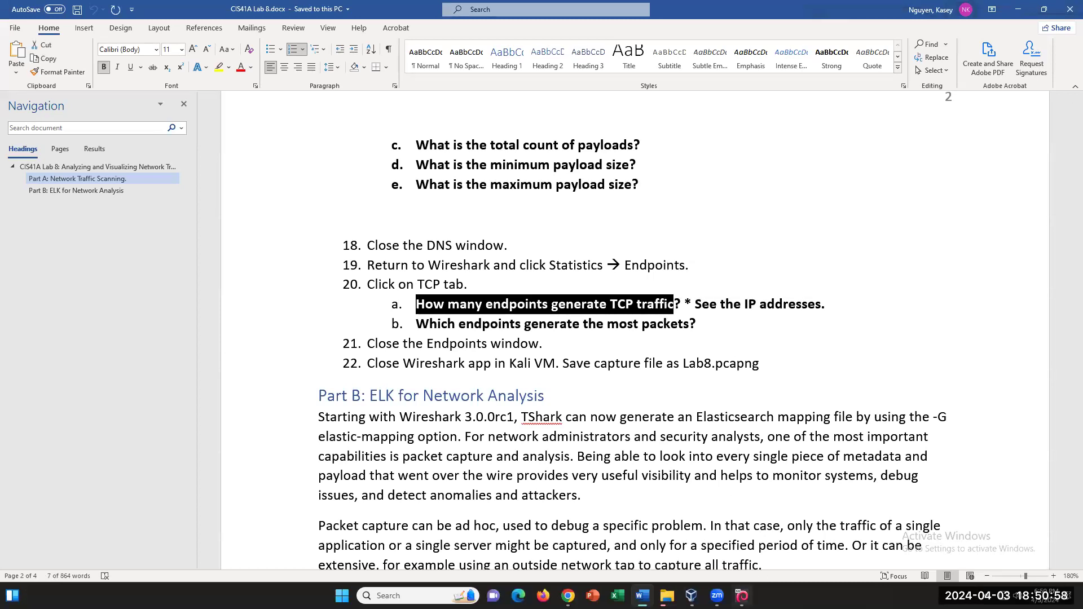
click(741, 596)
click(292, 117)
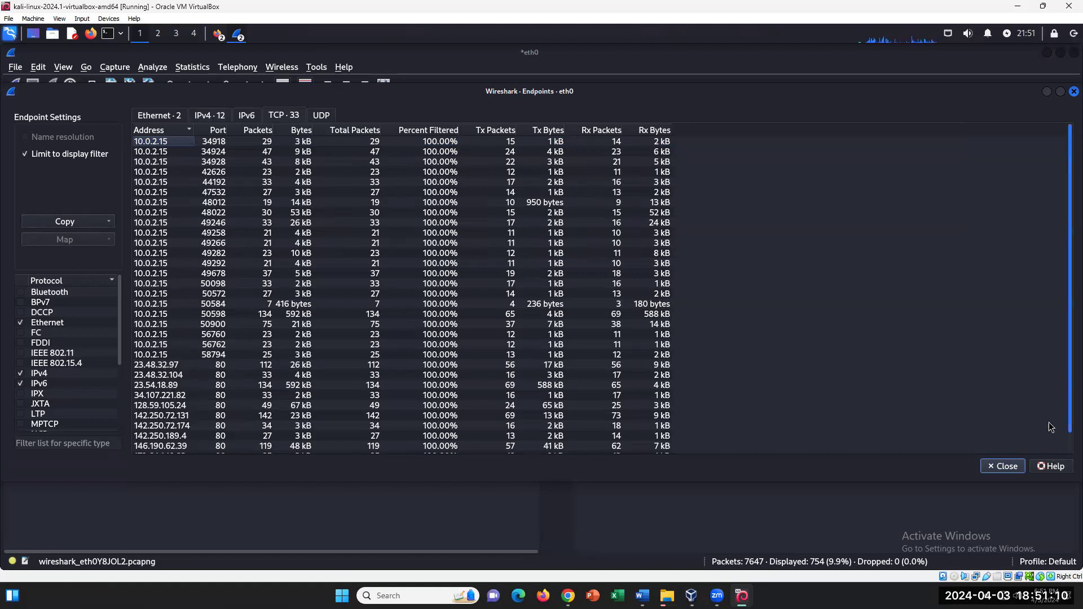
scroll(1050, 449, down, 1)
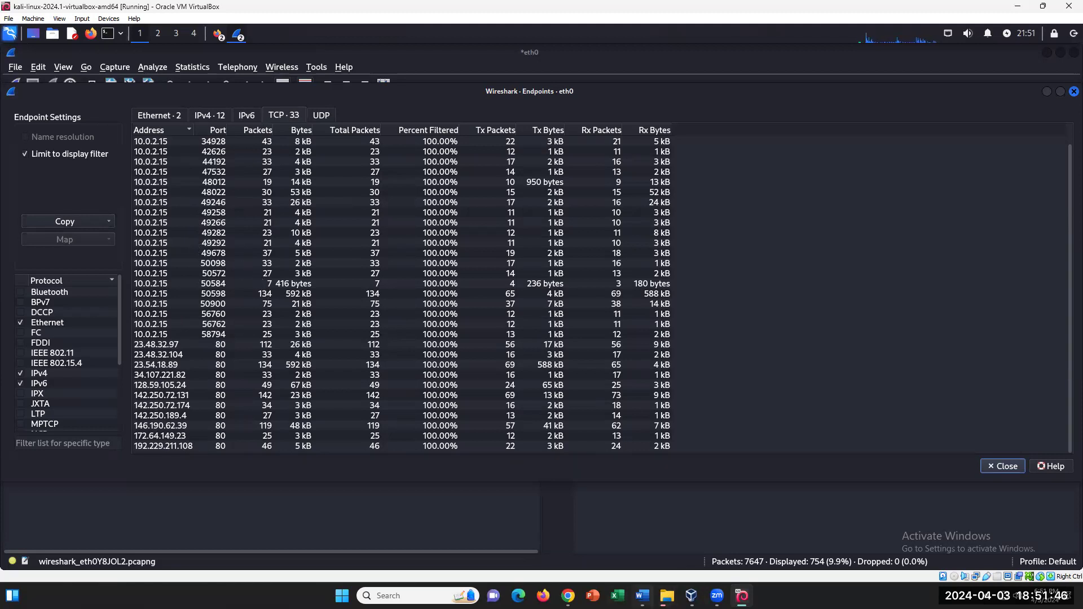
Step: Read question 20b in the Word document, then return to Wireshark and select the TCP endpoint 142.250.72.131
click(642, 596)
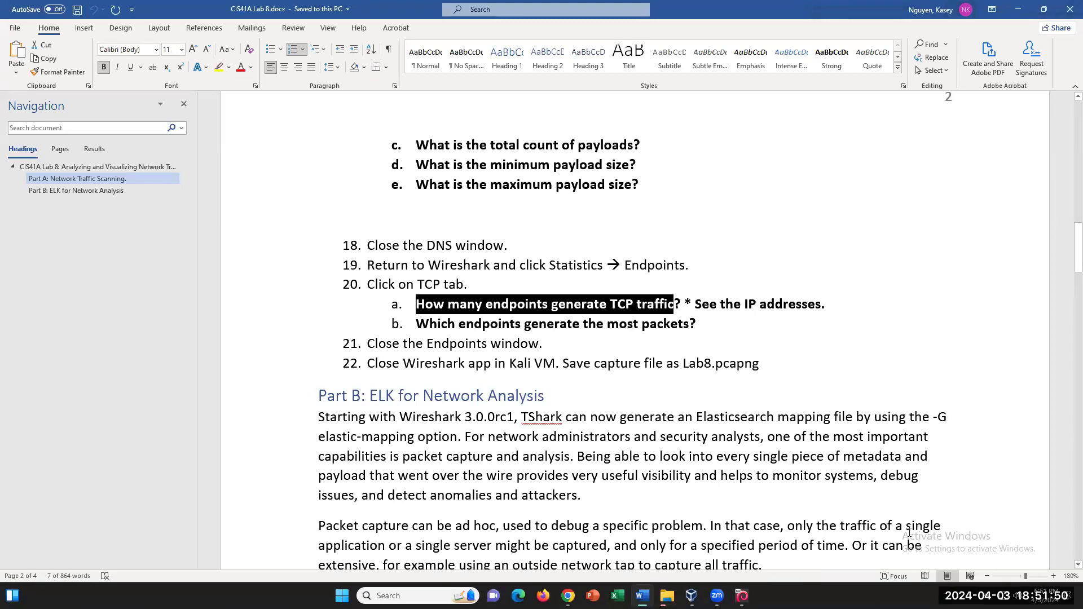
click(532, 323)
key(alt+Tab)
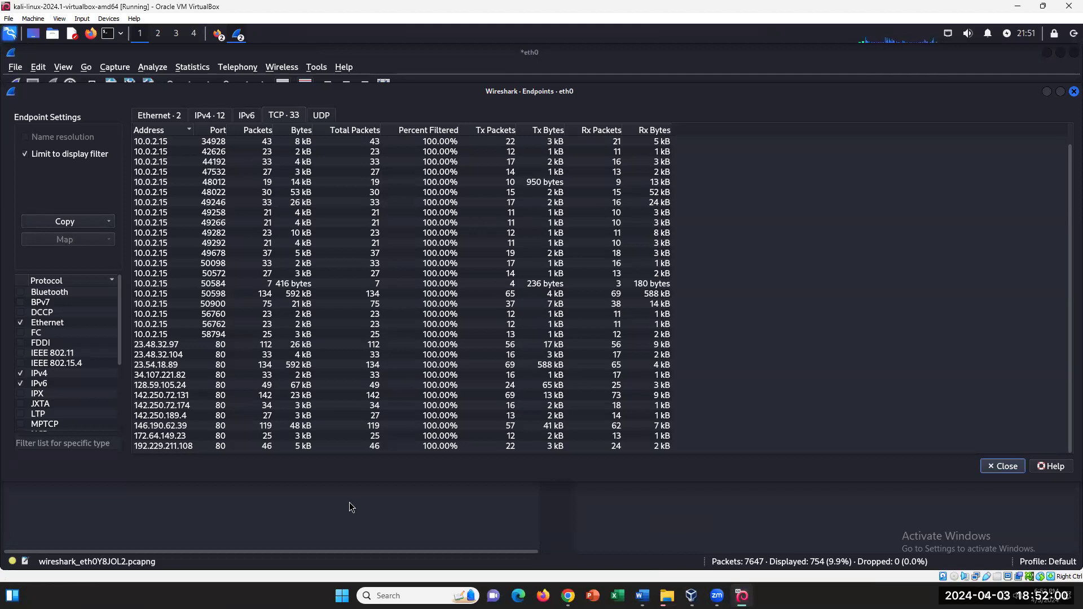
click(265, 396)
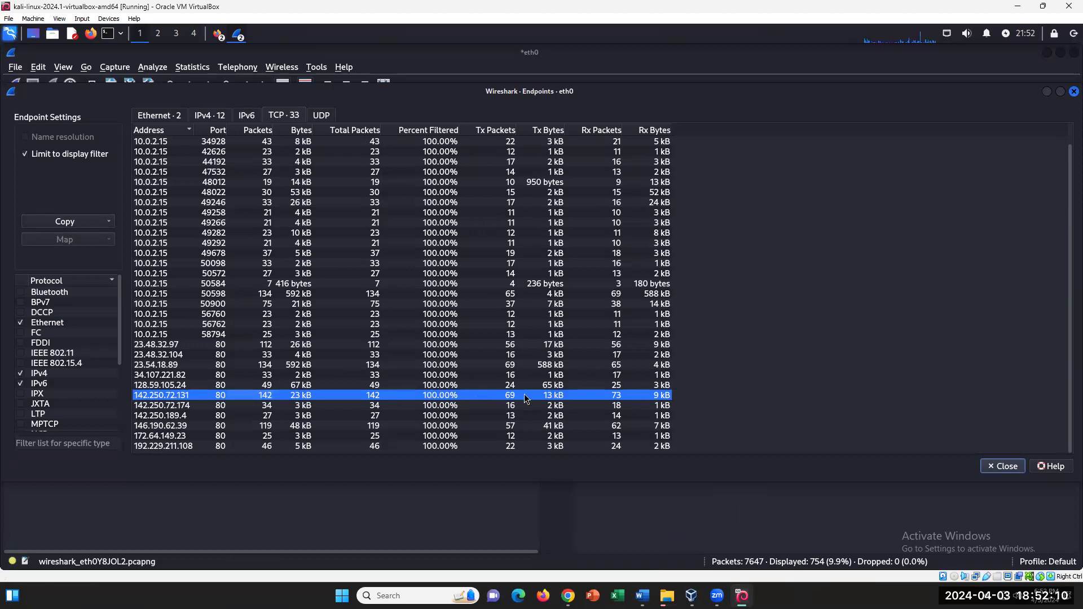
Step: Check the capture file name in lab item 22 in Word, then return to Wireshark and close the Endpoints window
mouse_move(666, 594)
click(642, 595)
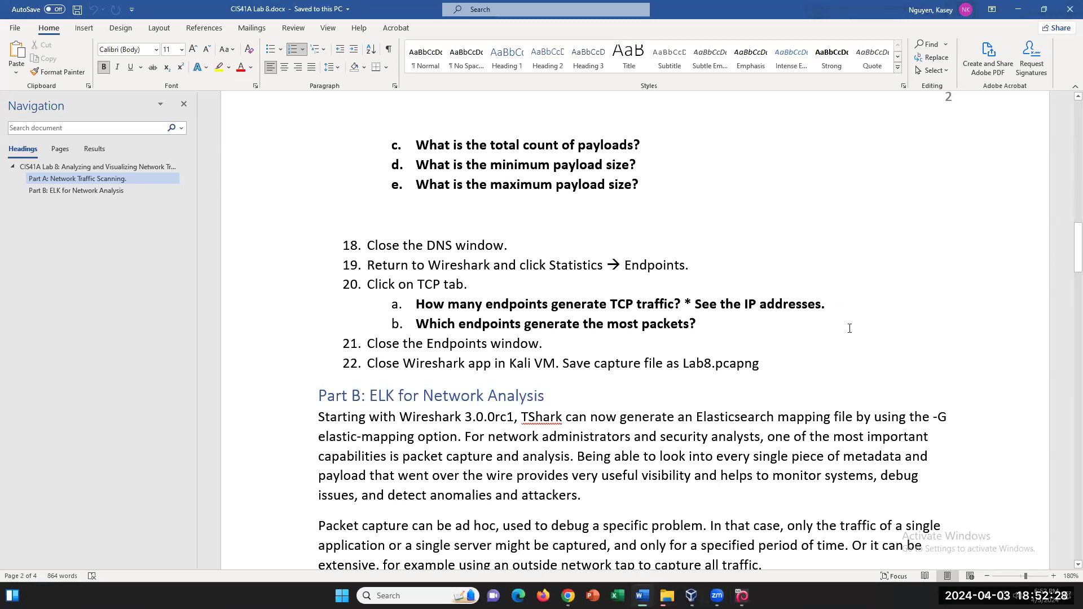
click(683, 363)
key(shift+End)
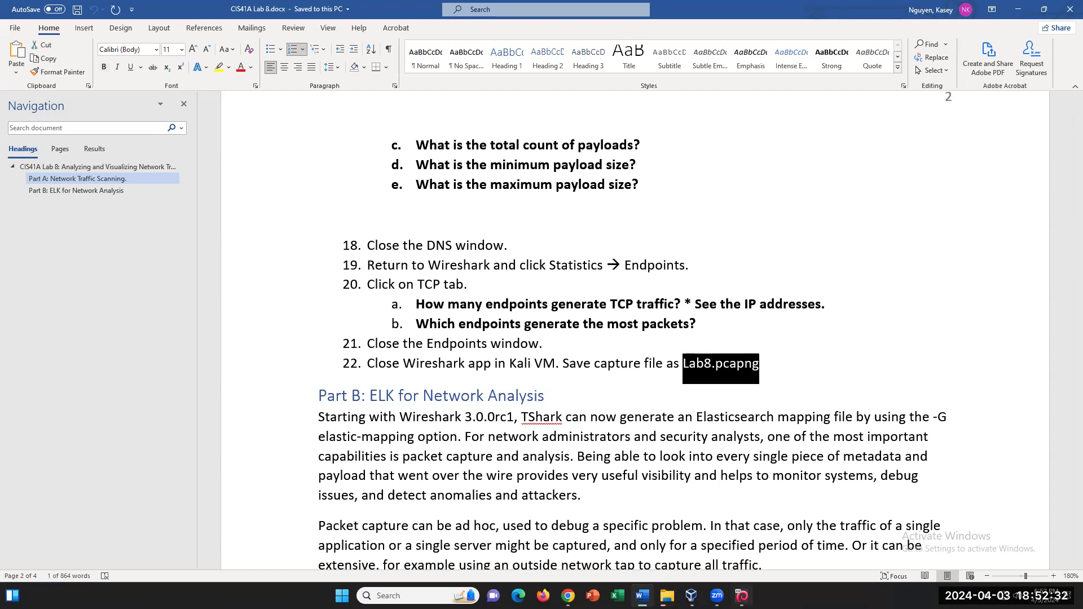
click(741, 596)
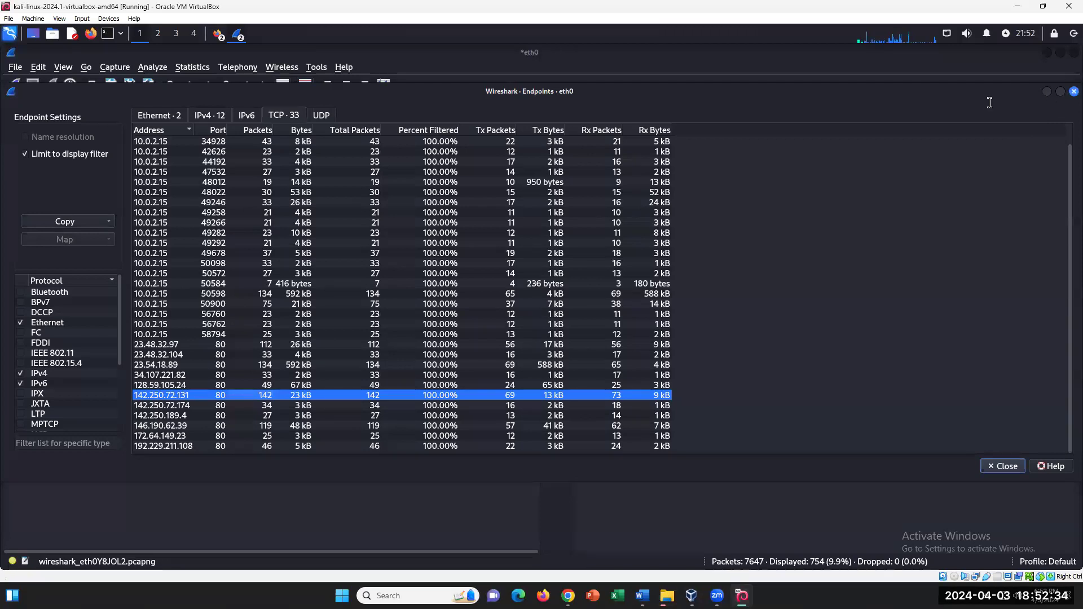
click(1073, 91)
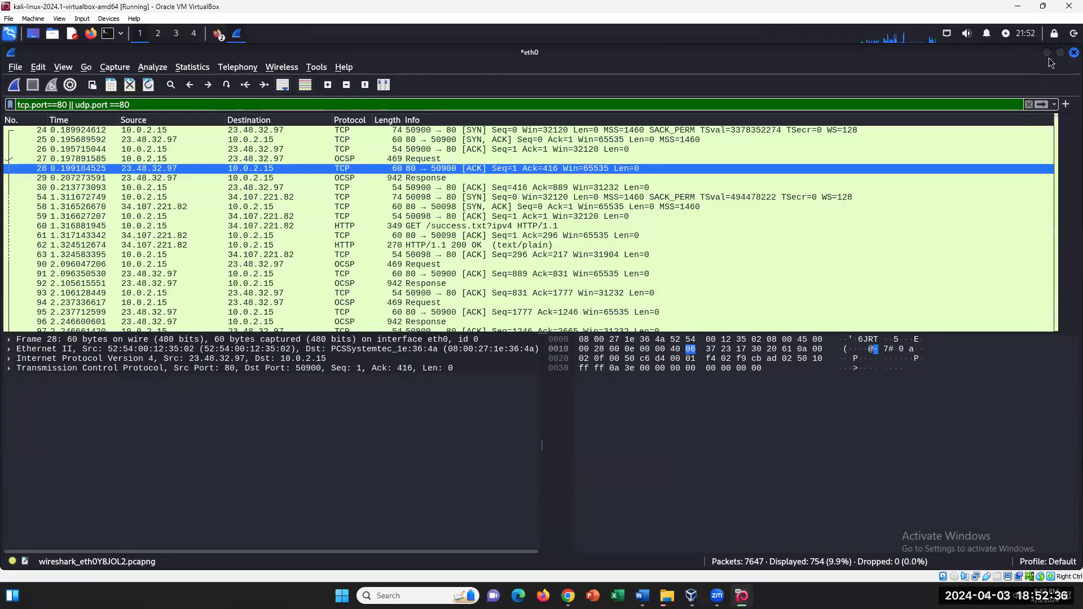
Step: Quit Wireshark and save the captured packets as lab8capture in /home/kali
click(1073, 52)
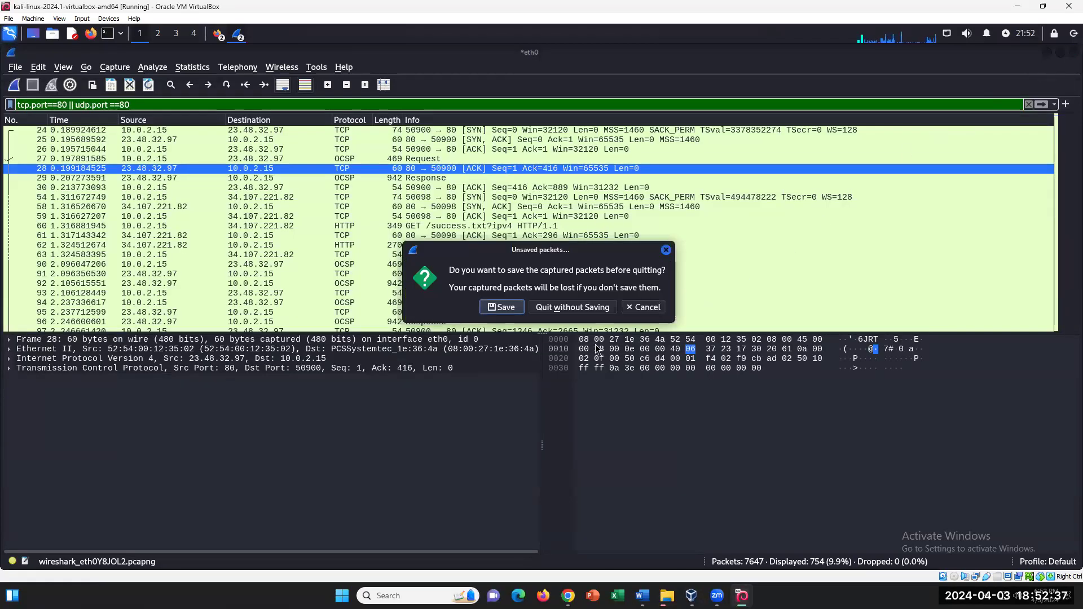
click(517, 310)
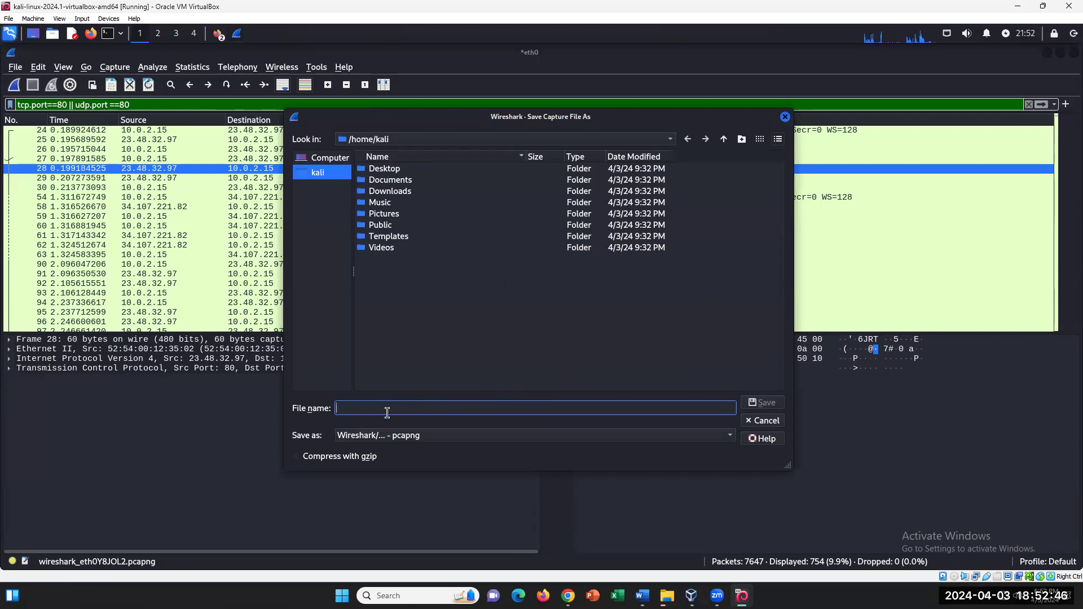
text(lab8capture)
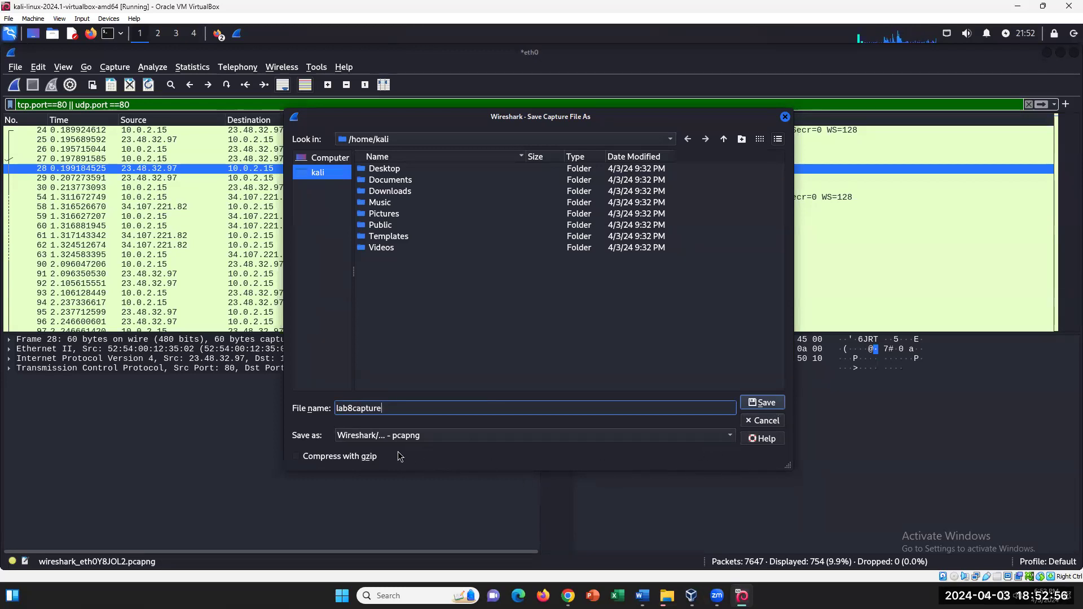
click(764, 403)
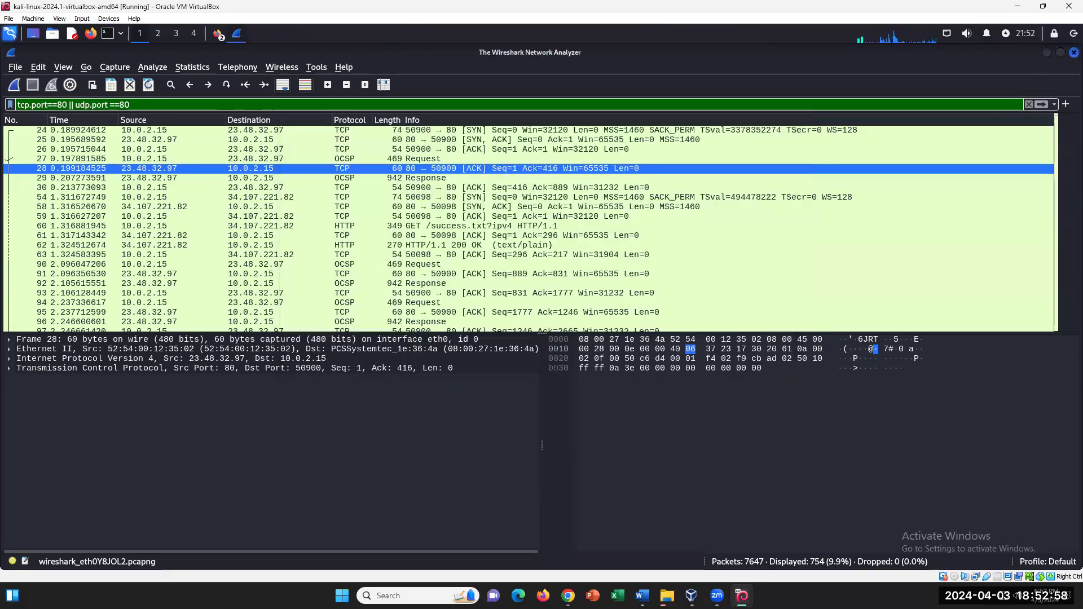
Step: Switch to the Word document and read the introduction of Part B: ELK for Network Analysis through the first numbered items
key(alt+Tab)
click(642, 596)
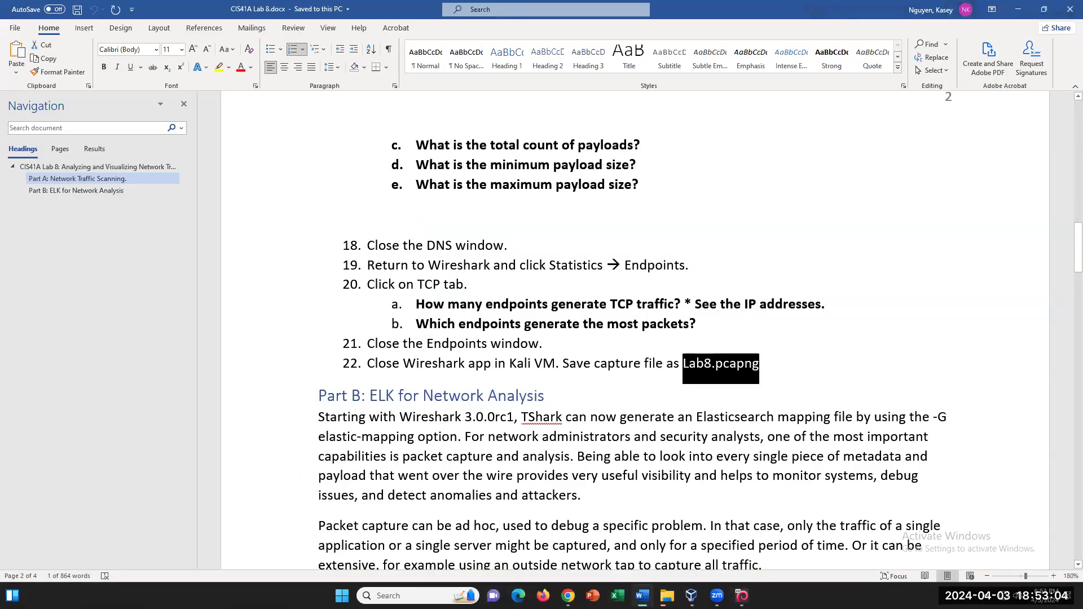
scroll(568, 455, down, 3)
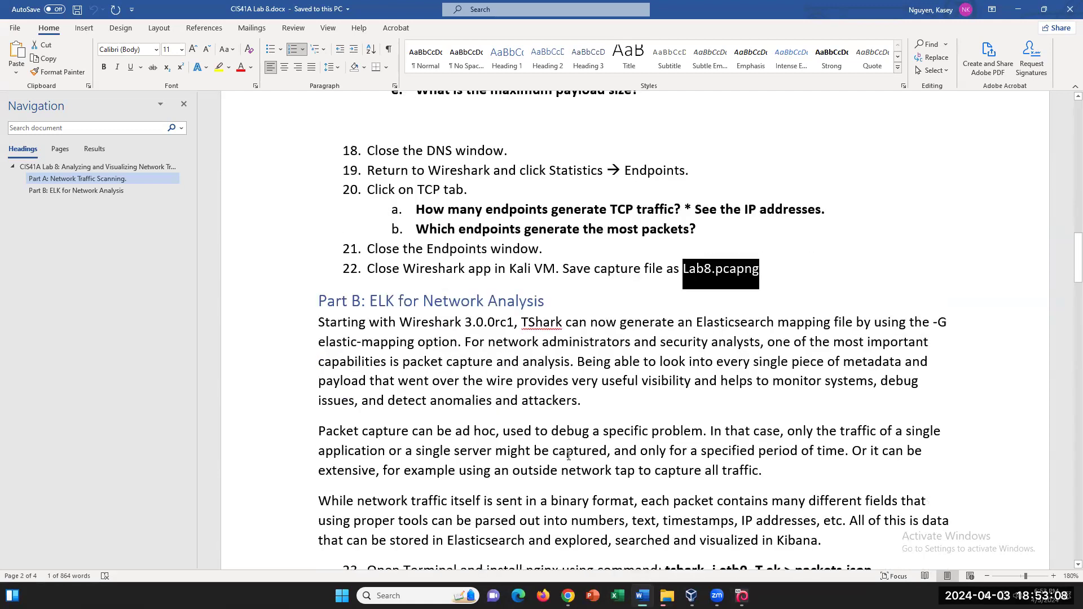
click(522, 323)
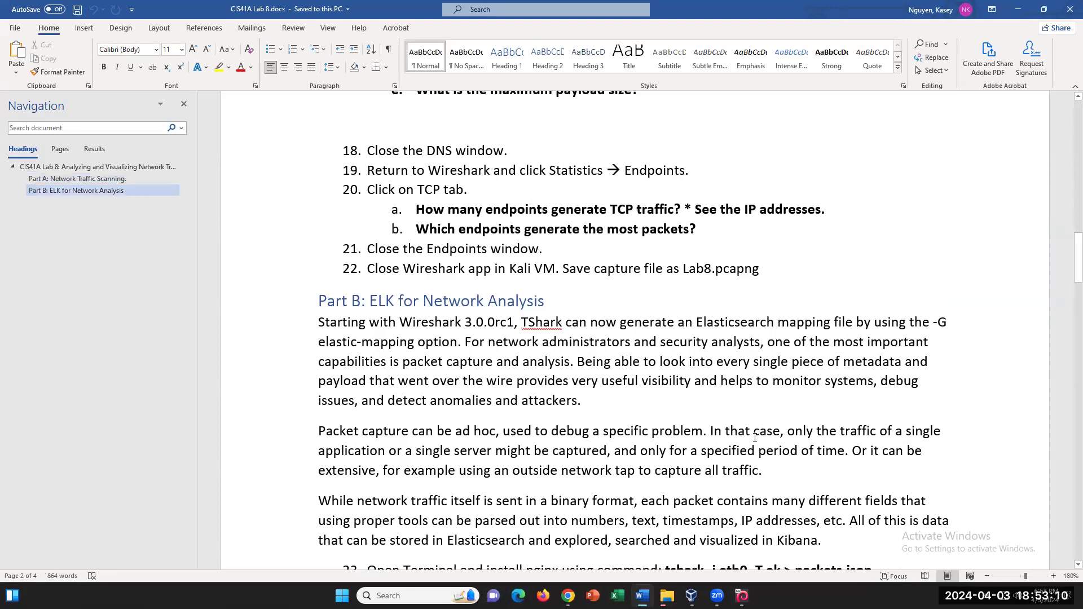
click(534, 302)
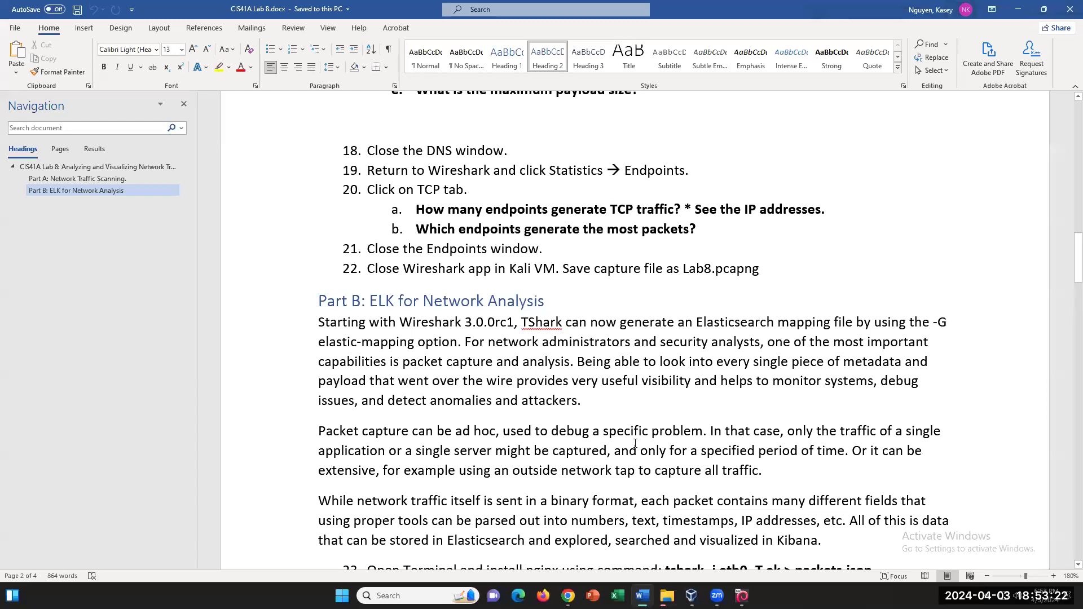
scroll(635, 441, down, 1)
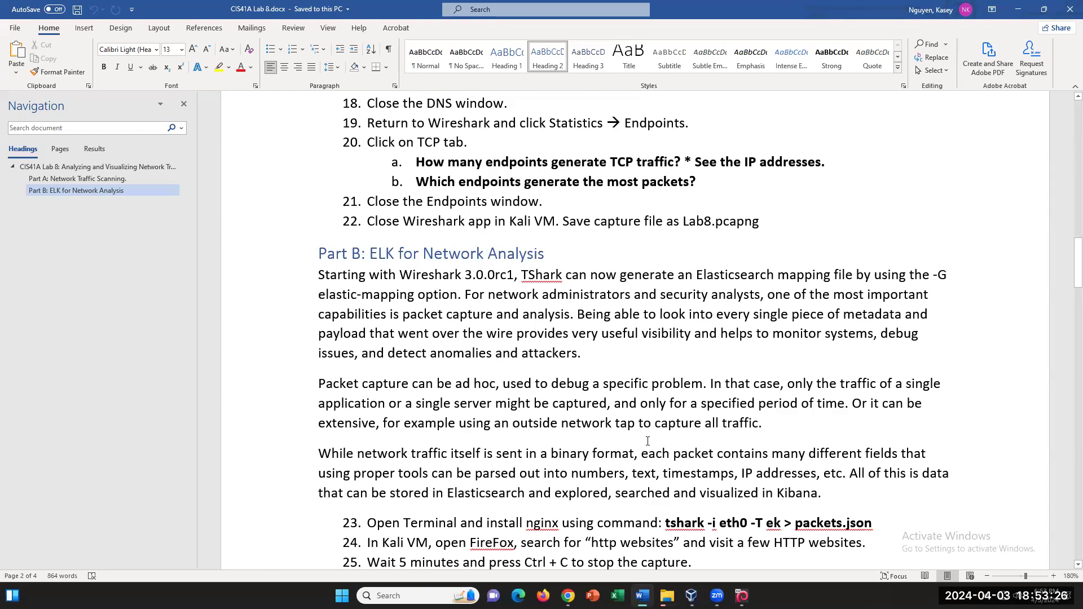
scroll(648, 441, down, 2)
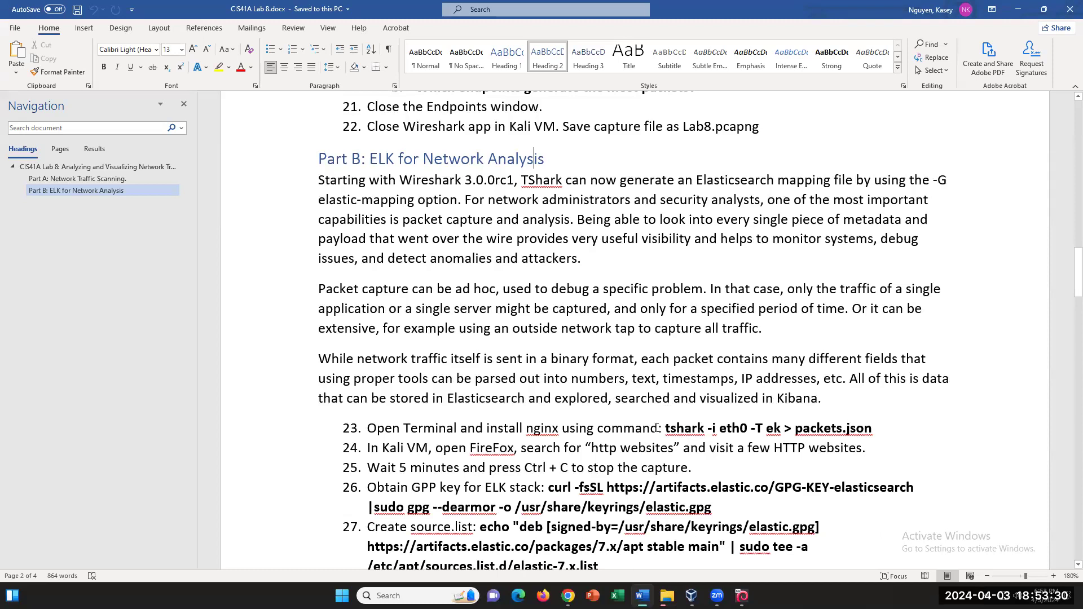
Step: Select the command tshark -i eth0 -T ek > packets.json in lab item 23
click(671, 429)
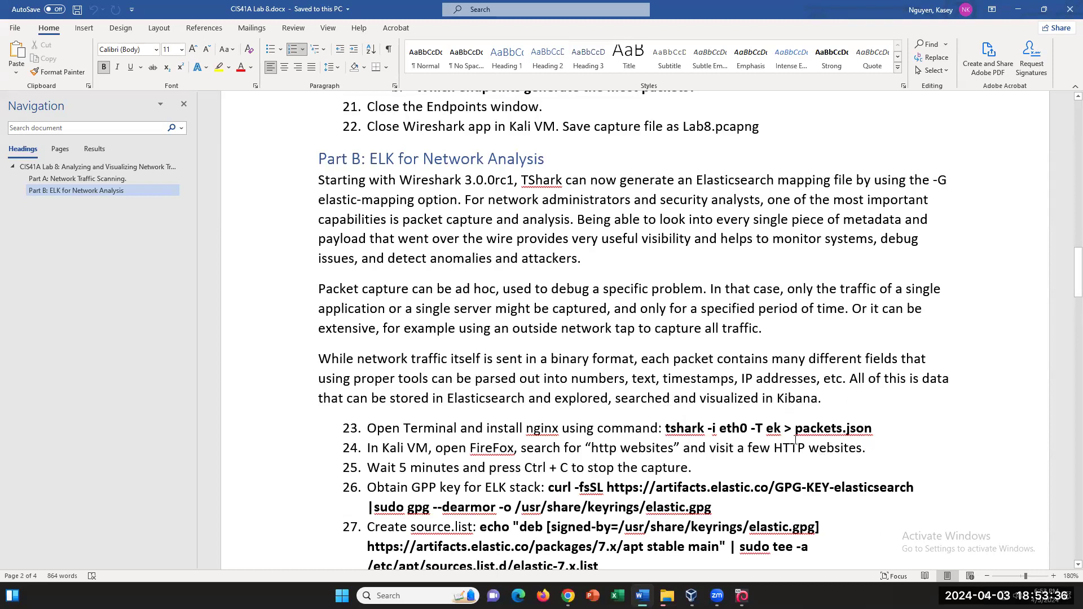
click(877, 428)
drag(877, 429, 665, 429)
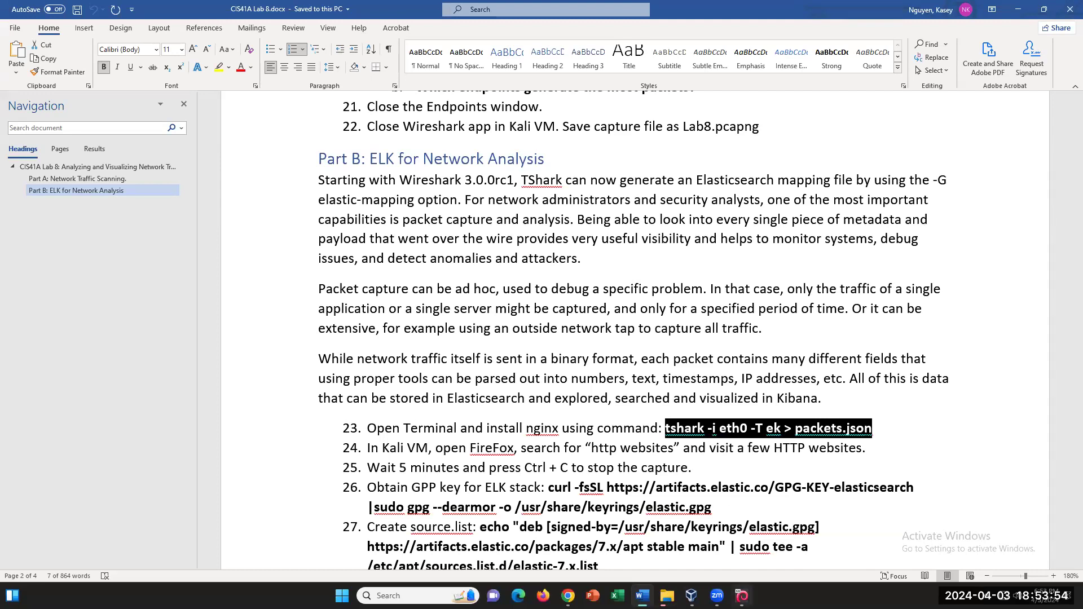
Step: Switch to the Kali VM, close the Sample Web Page tab in Firefox, and open a terminal window near the middle of the desktop
click(741, 595)
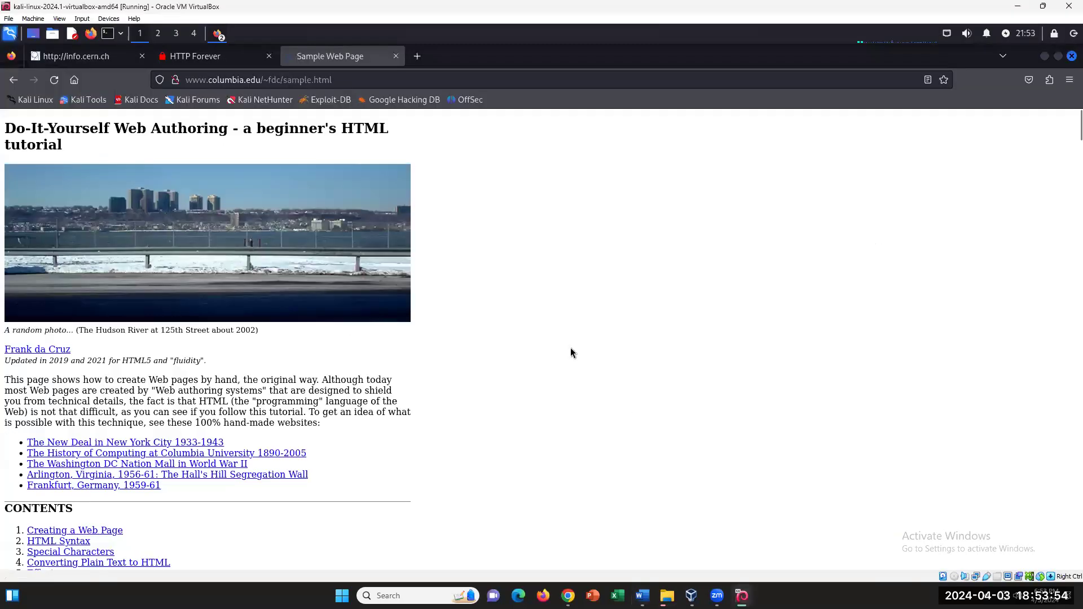
click(395, 56)
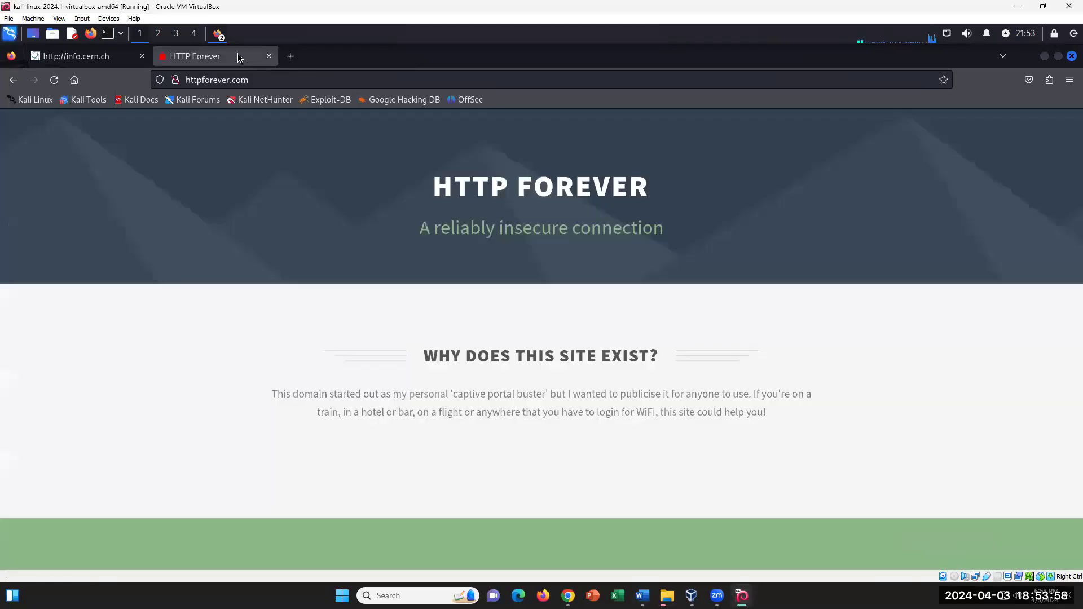
click(219, 36)
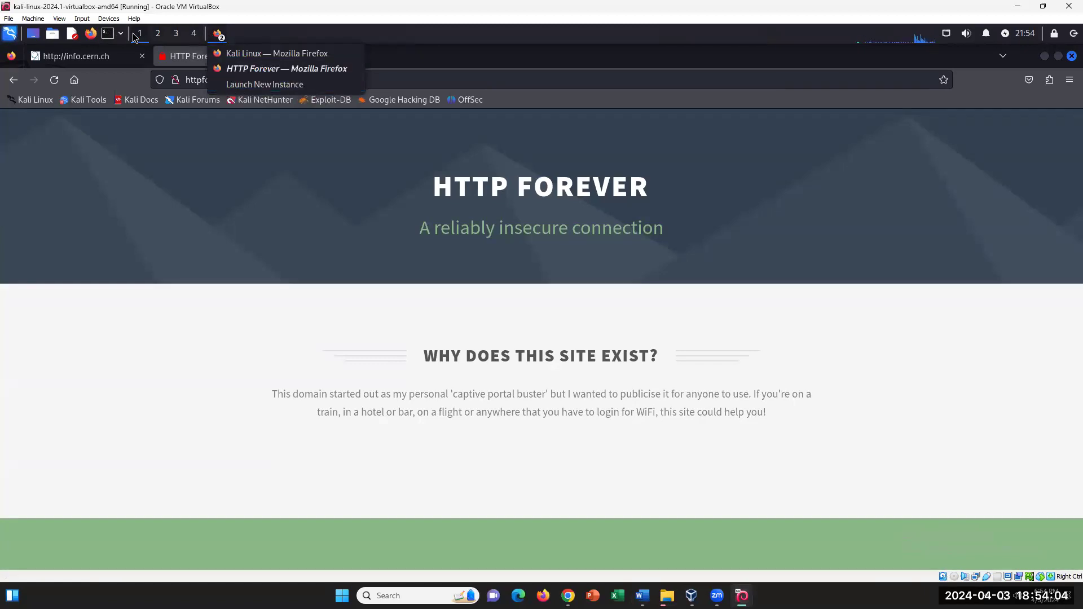
click(110, 36)
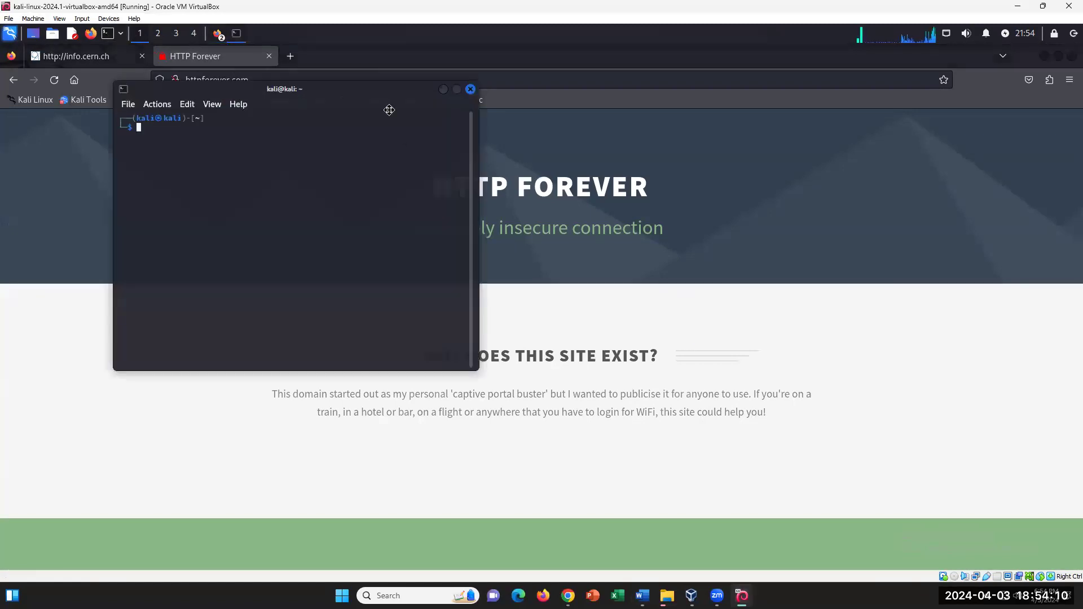
drag(389, 107, 688, 162)
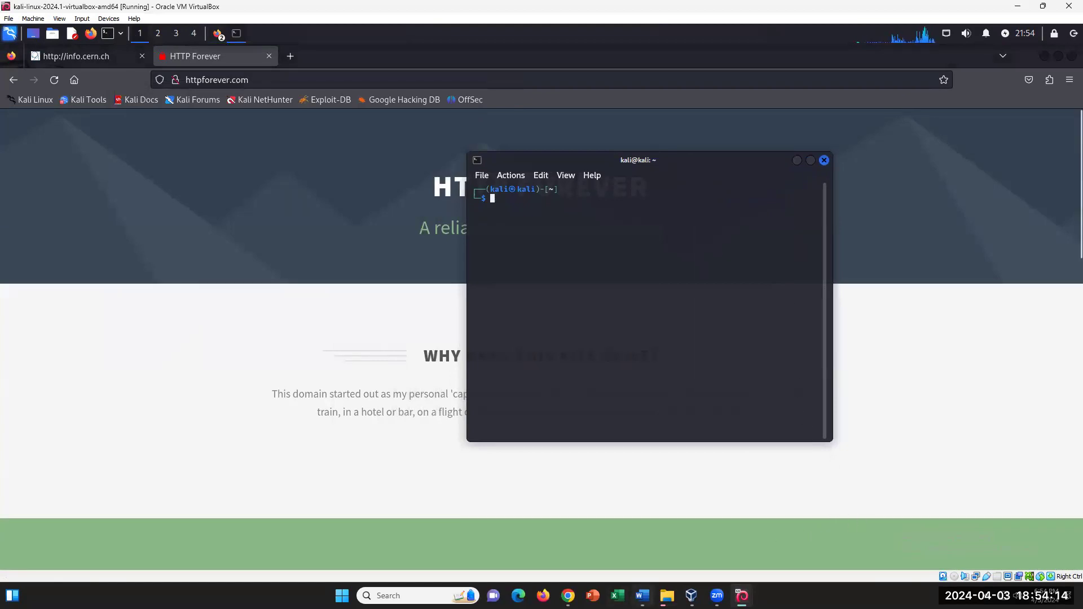
Step: Copy the command from lab item 23 in Word and run it in the Kali terminal: tshark -i eth0 -T ek > packets.json
click(642, 595)
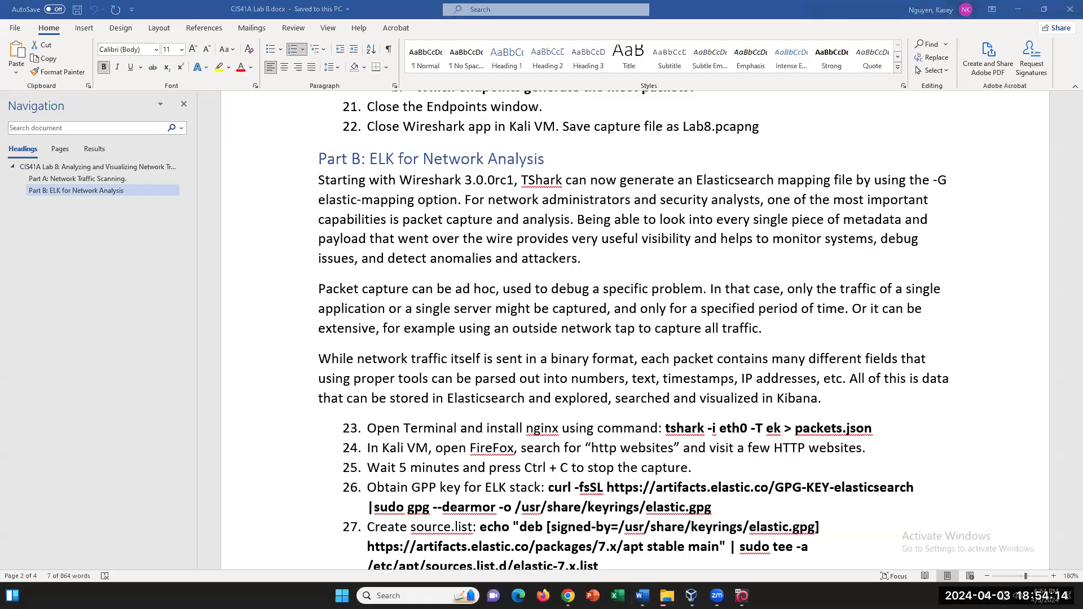
right_click(708, 431)
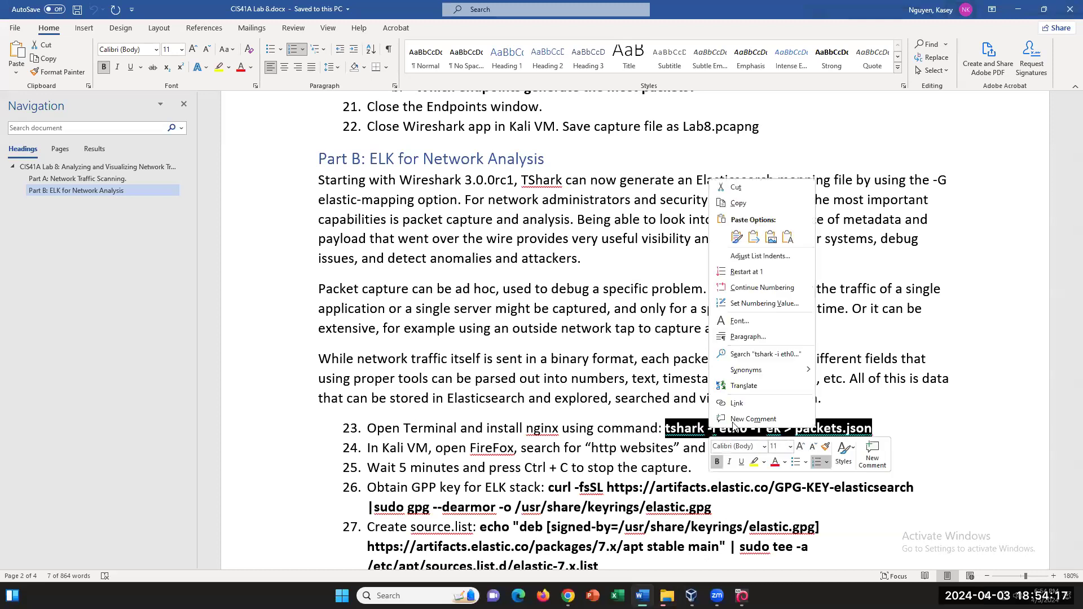
click(756, 204)
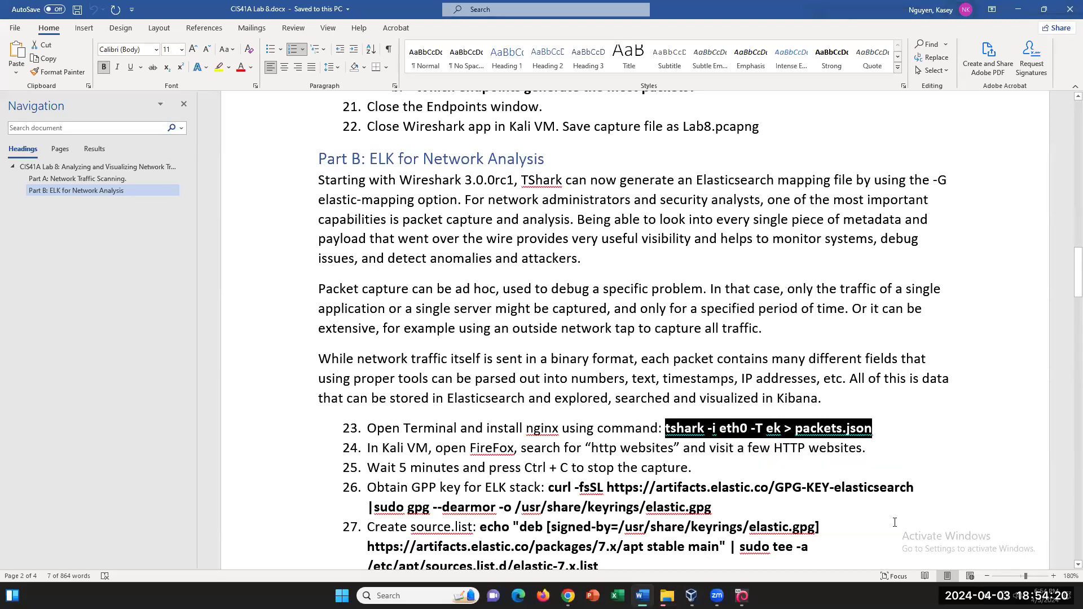
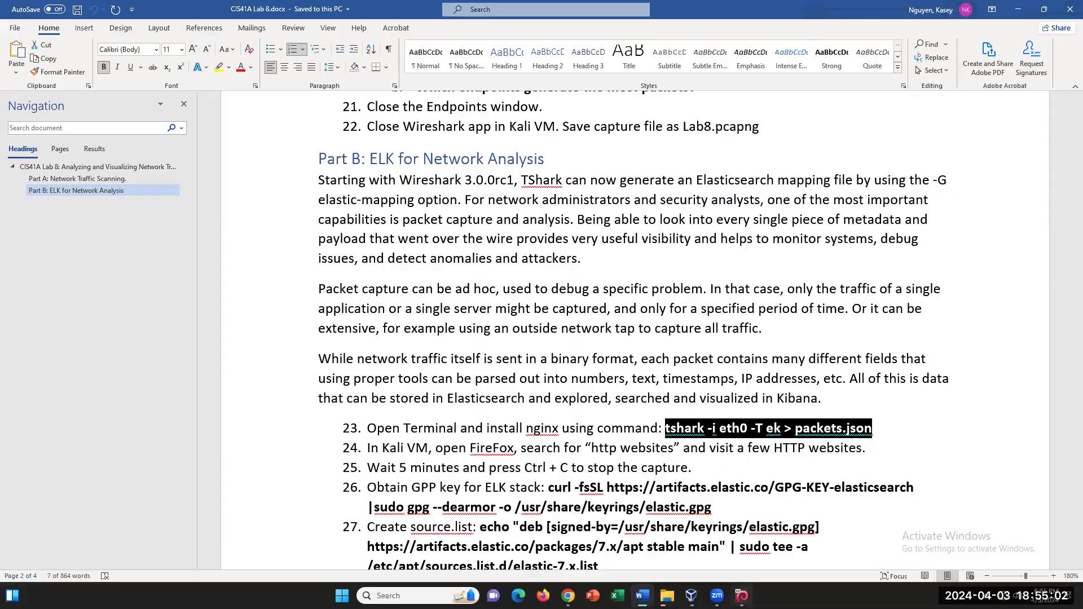
click(742, 596)
right_click(509, 210)
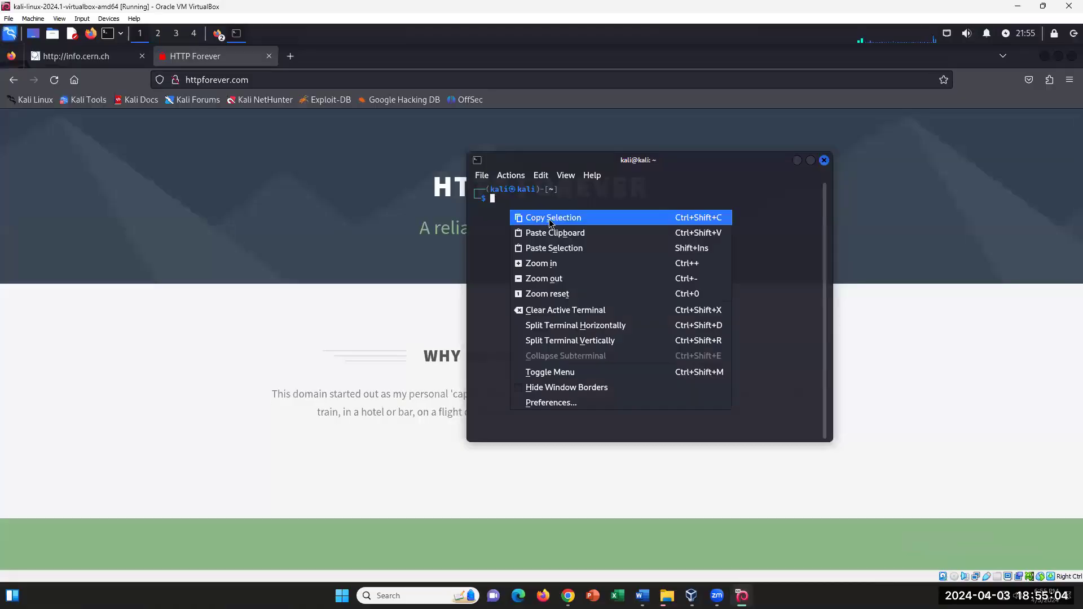
click(573, 252)
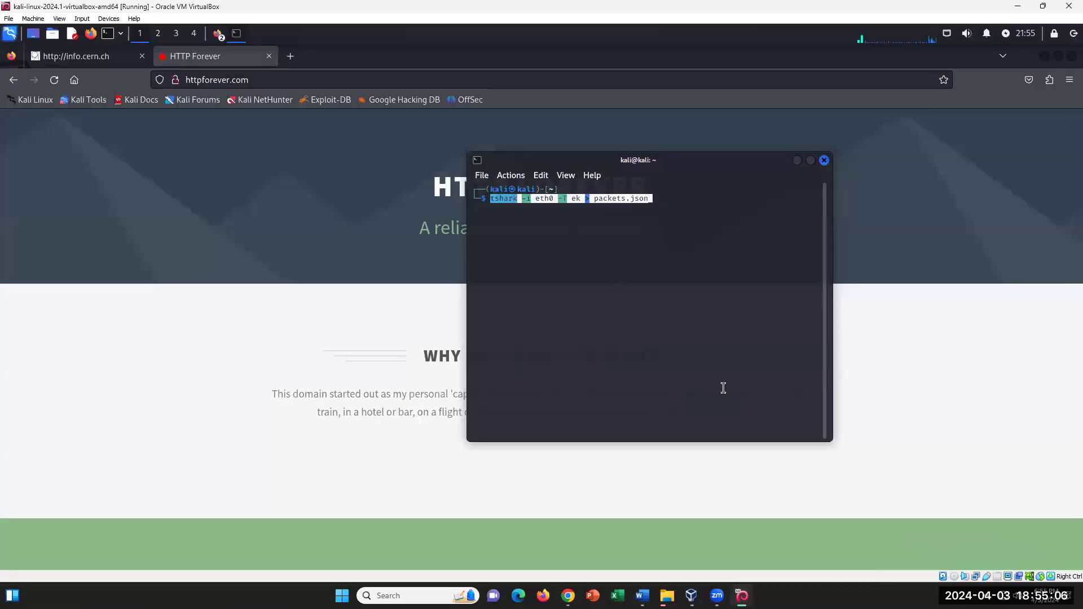
key(Return)
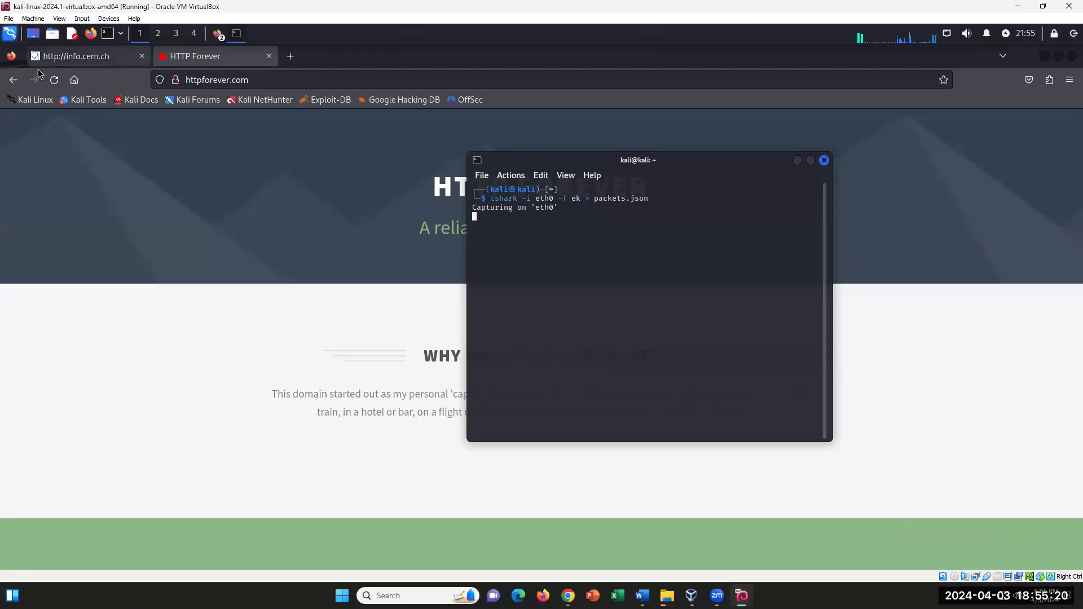
Step: Bring Firefox to the front and reload the info.cern.ch page to generate traffic
click(167, 68)
click(97, 62)
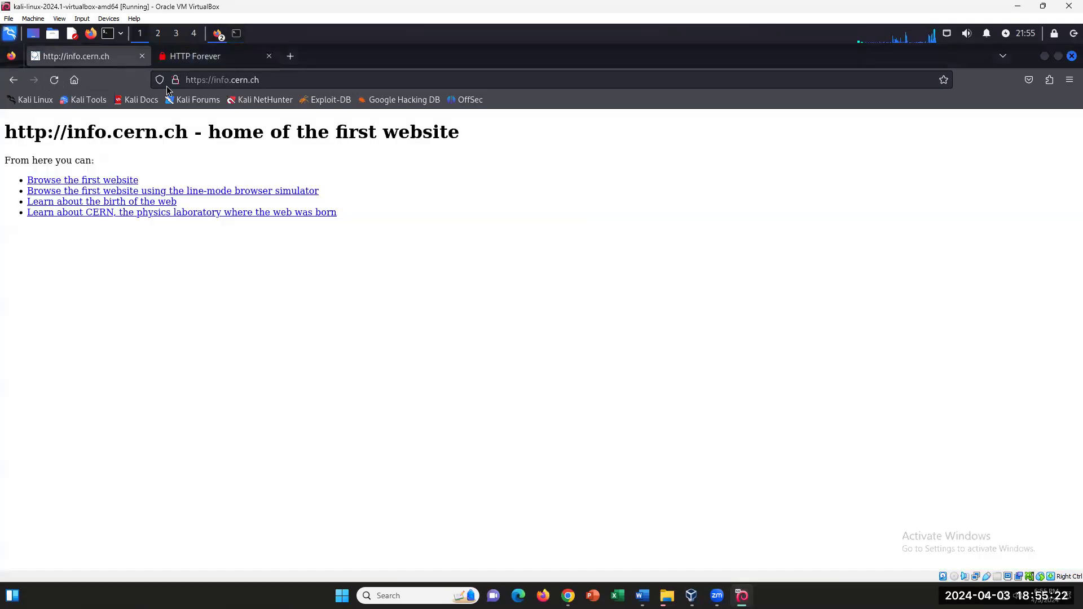
click(54, 82)
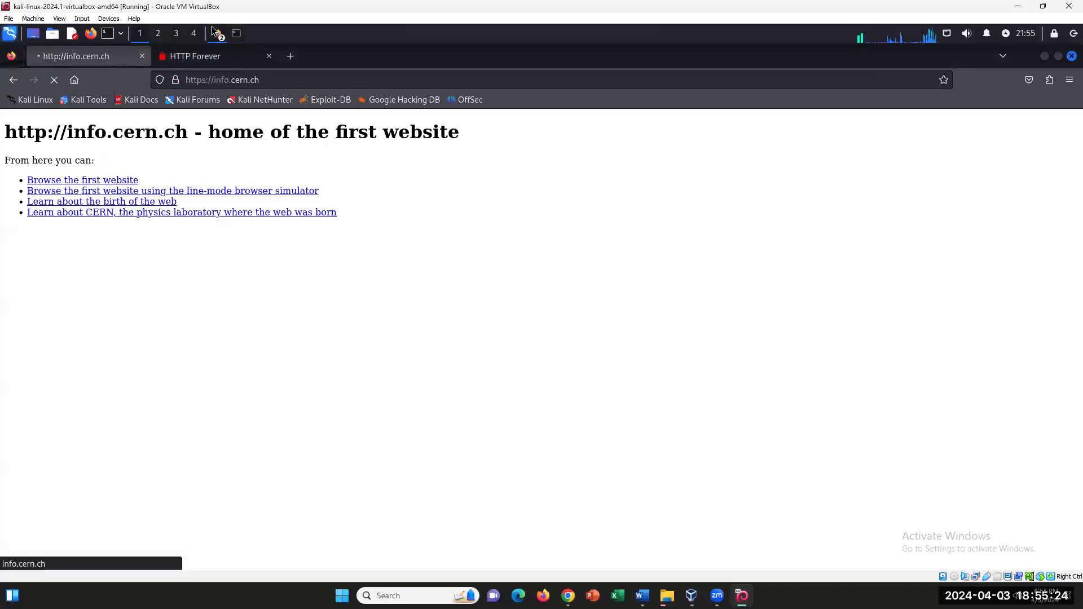
Step: Open a new Firefox window and search for "http website"
click(91, 34)
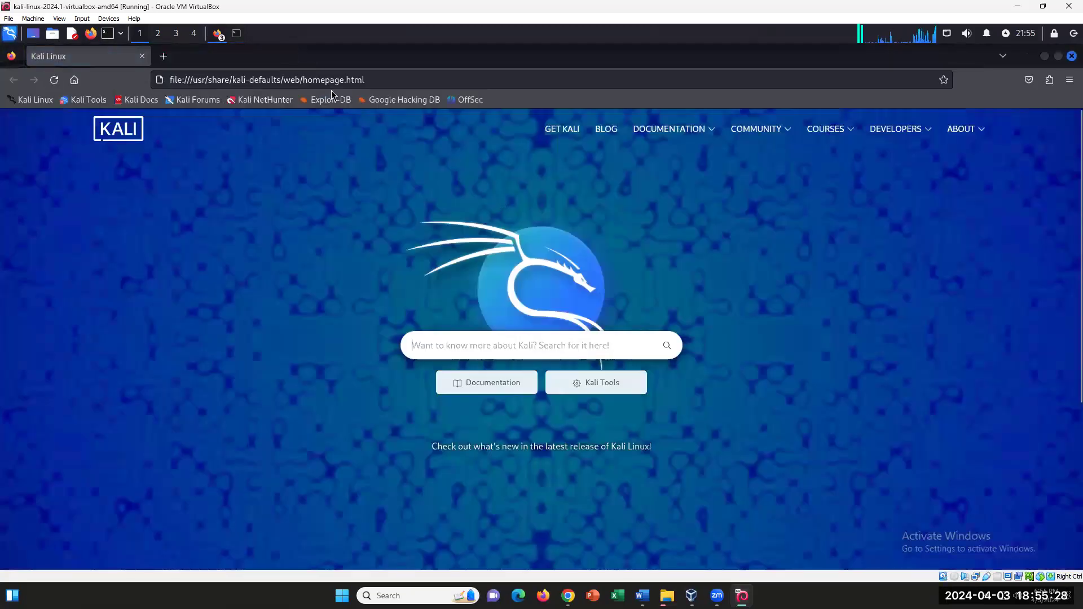
click(327, 81)
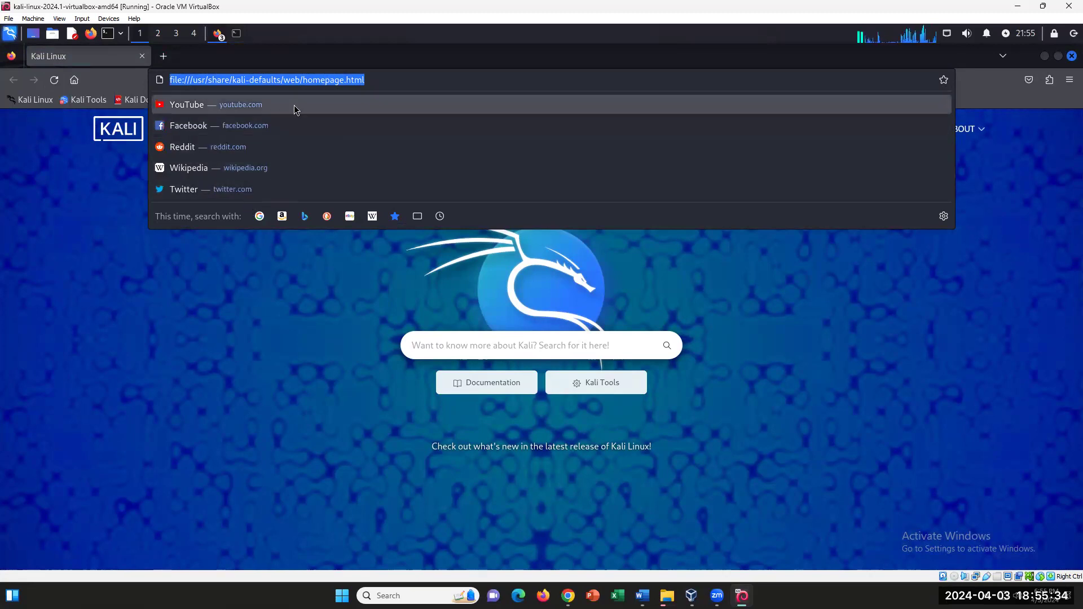
text(htt)
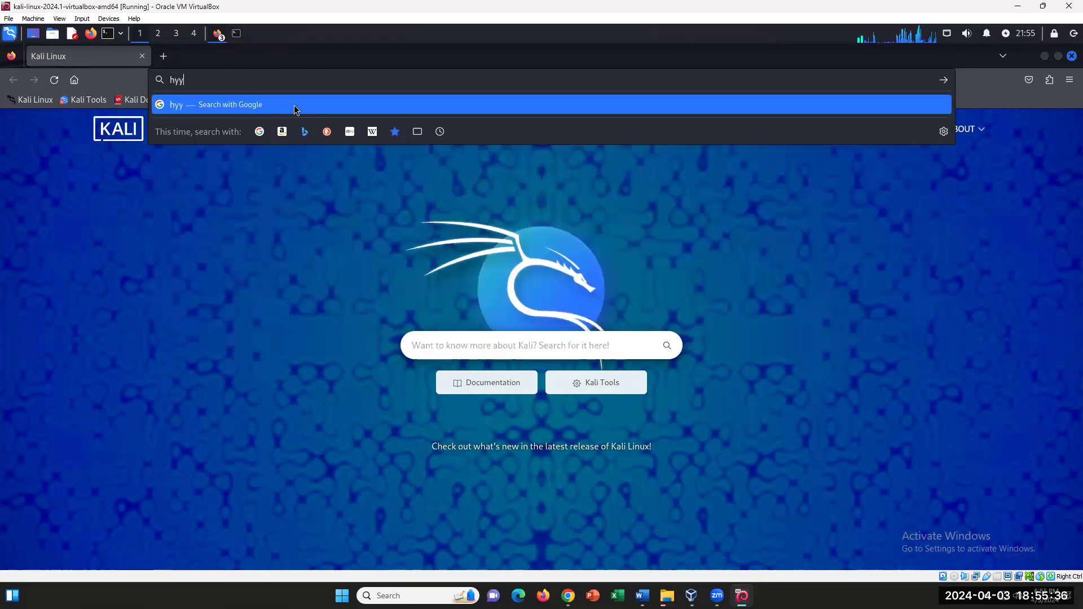
text(p )
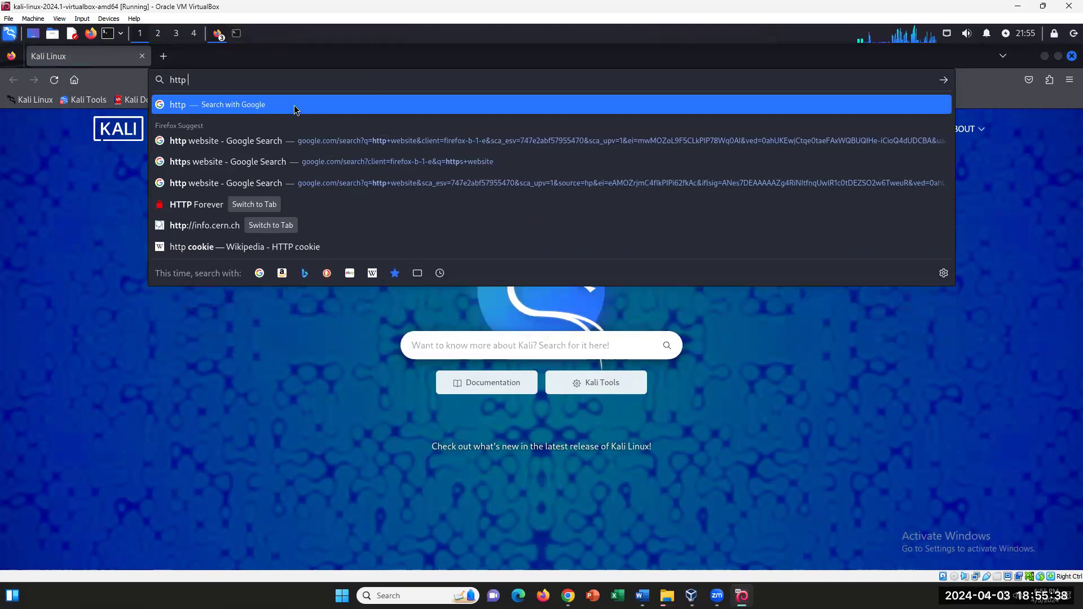
text(website)
key(Return)
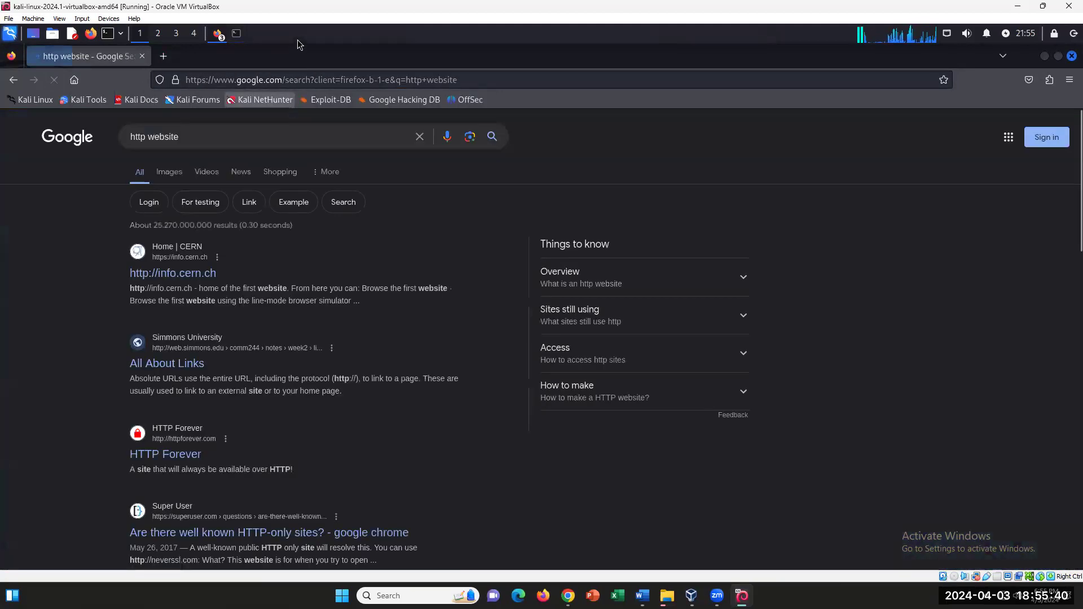
Step: Open the Columbia University Sample Web Page from the search results and reload it to generate HTTP traffic
scroll(338, 486, down, 5)
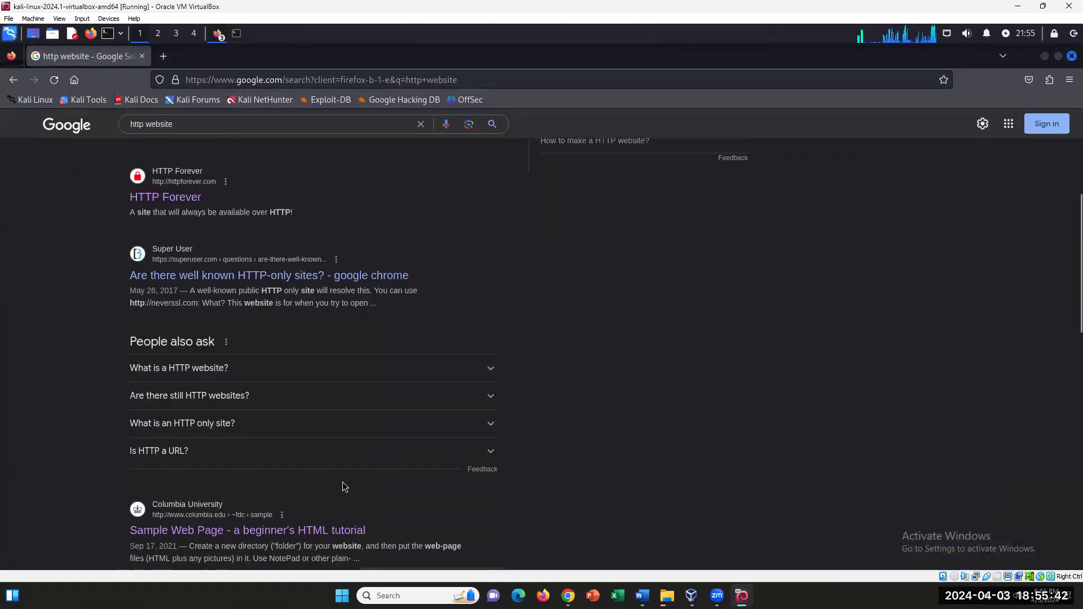
scroll(340, 485, down, 2)
click(407, 401)
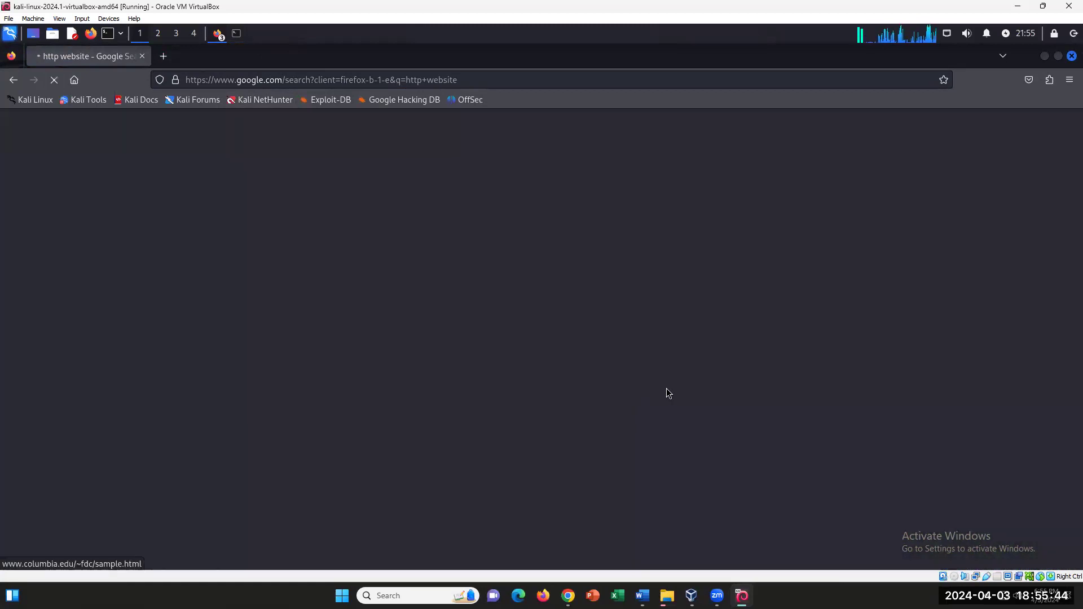
click(52, 81)
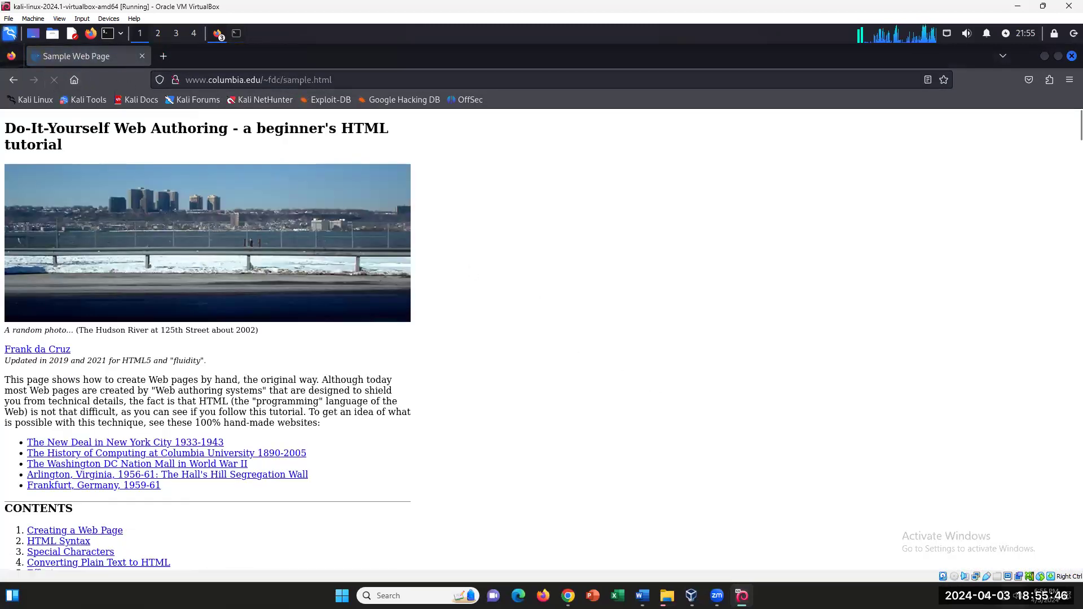
Step: Switch to the lab document in Word and review items 23 to 25 on capturing traffic and stopping the capture
mouse_move(717, 591)
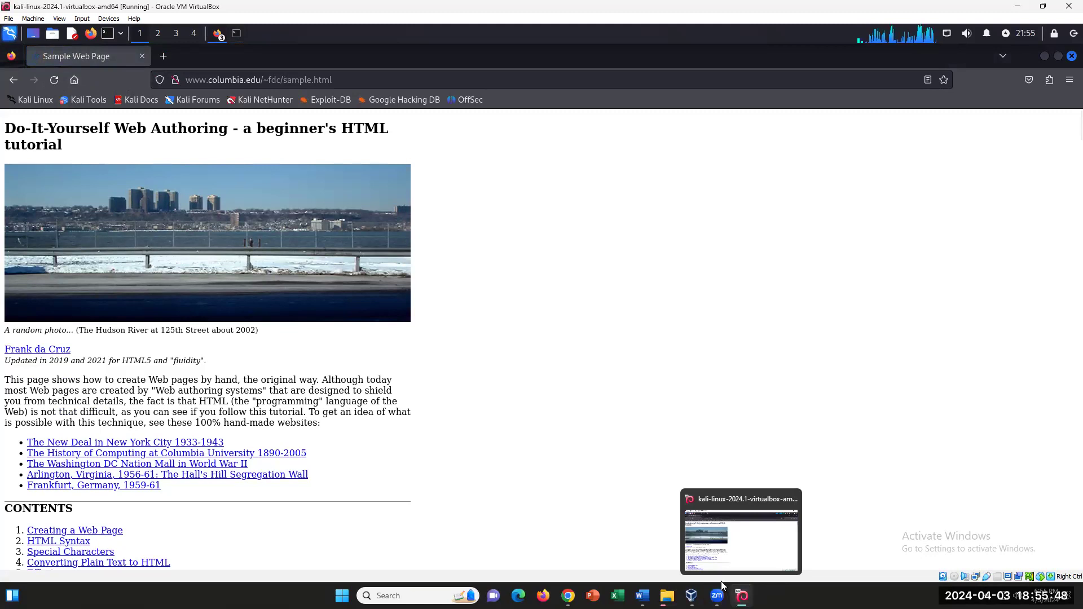
click(643, 595)
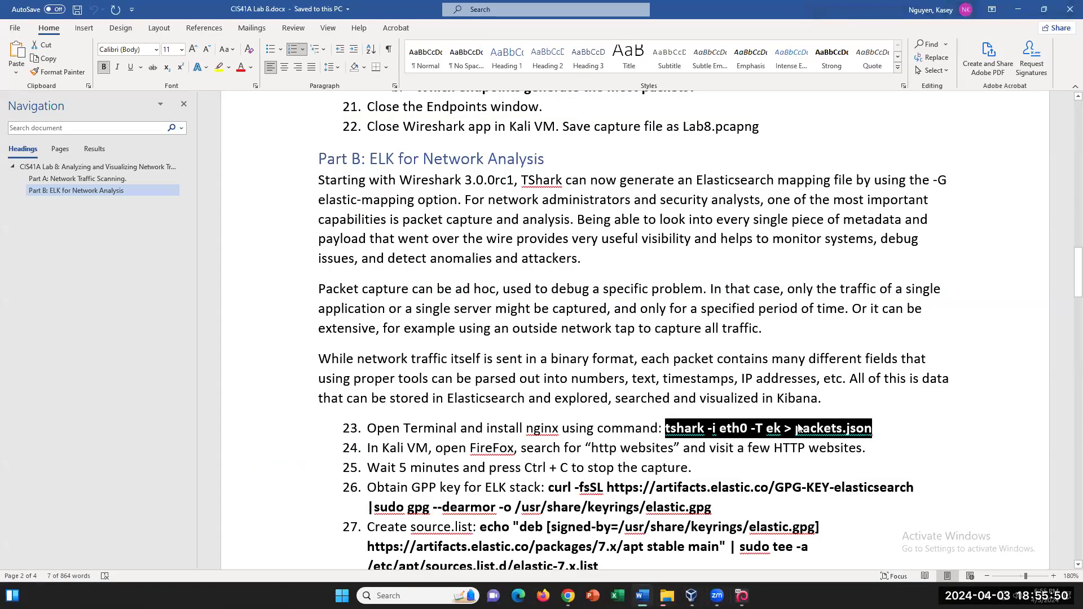
click(883, 429)
drag(368, 448, 882, 449)
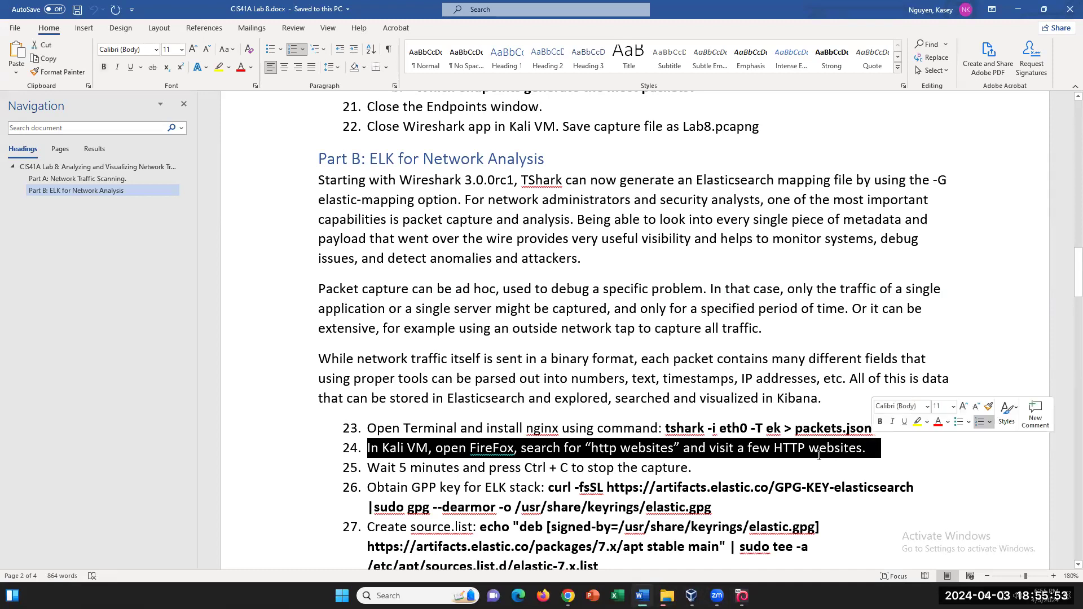
click(684, 429)
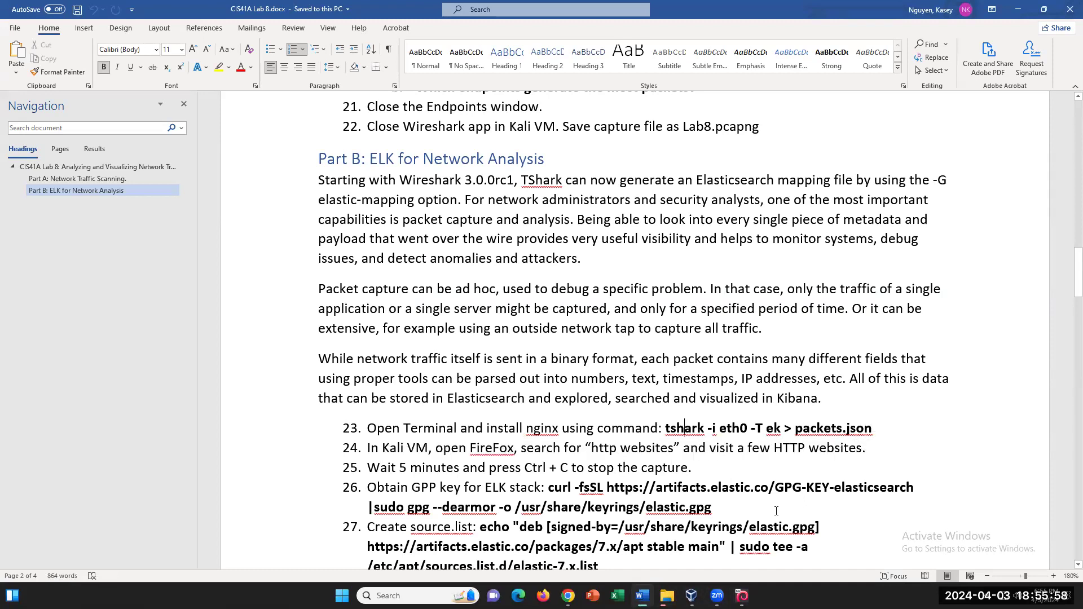
click(707, 478)
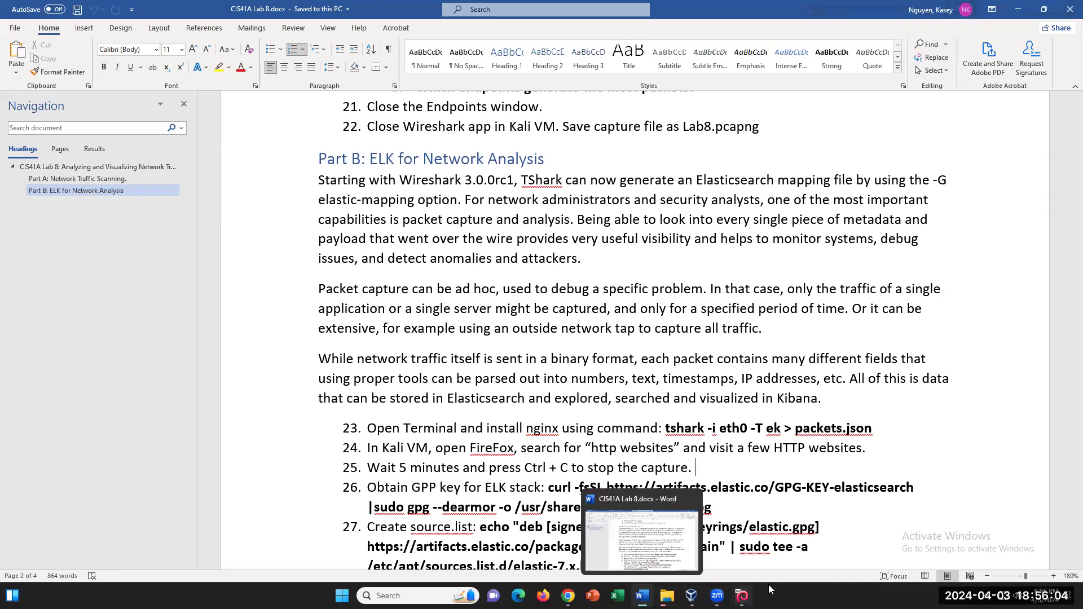
Step: Switch back to the Kali VM and close the Sample Web Page, info.cern.ch and HTTP Forever tabs in Firefox
click(740, 595)
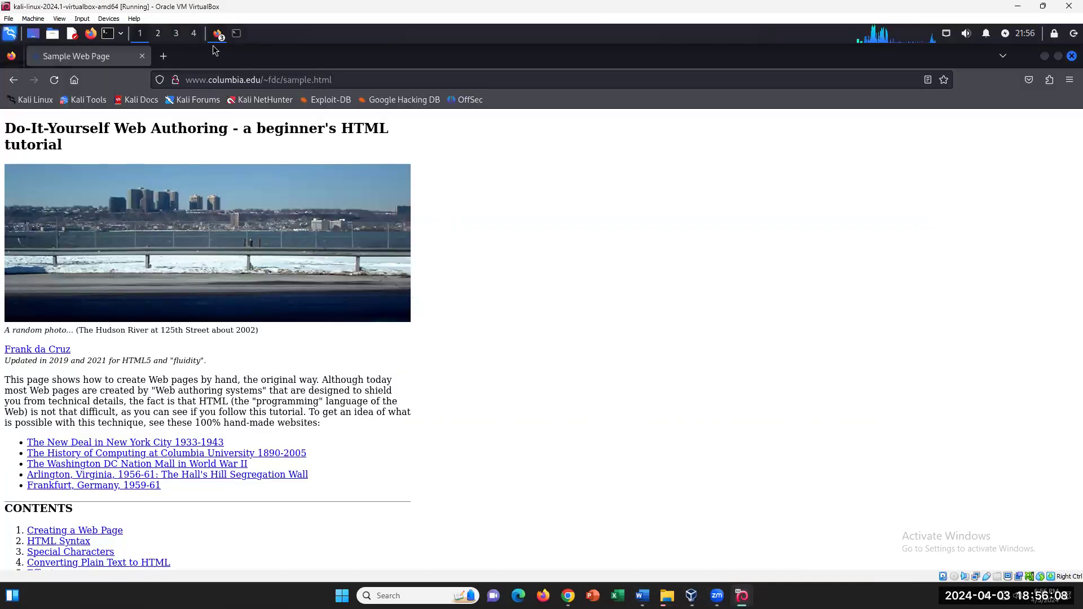
click(142, 58)
click(141, 57)
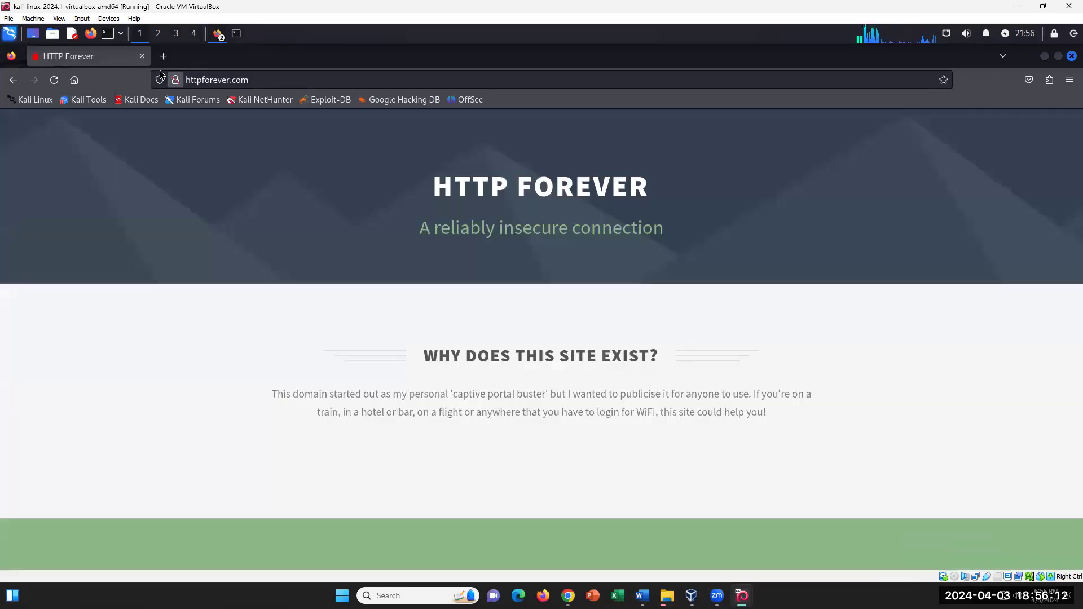
click(141, 56)
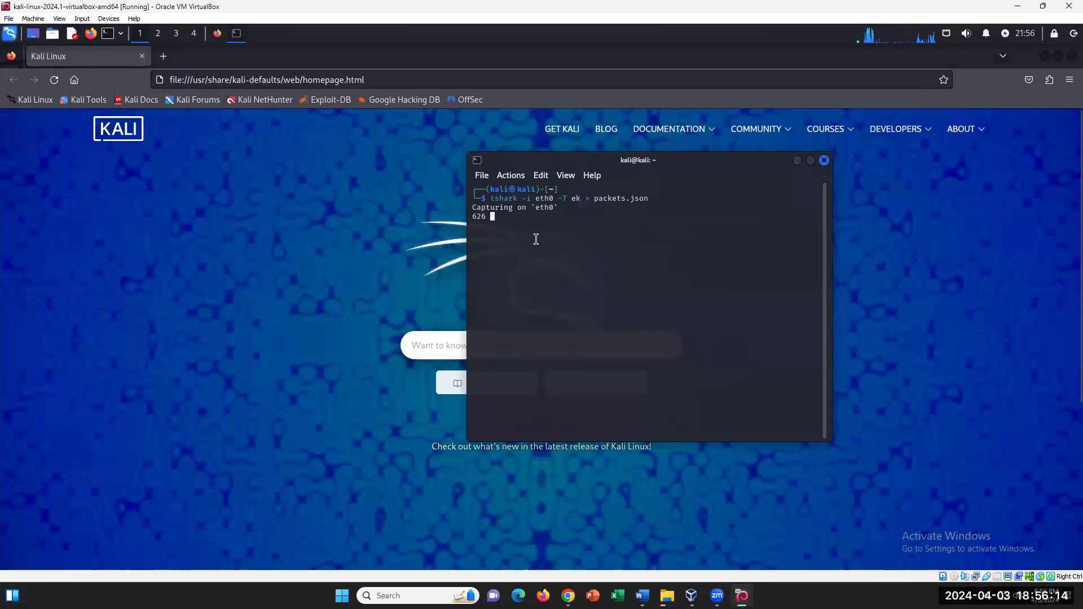
Step: Stop the running tshark capture in the Kali terminal
double_click(486, 217)
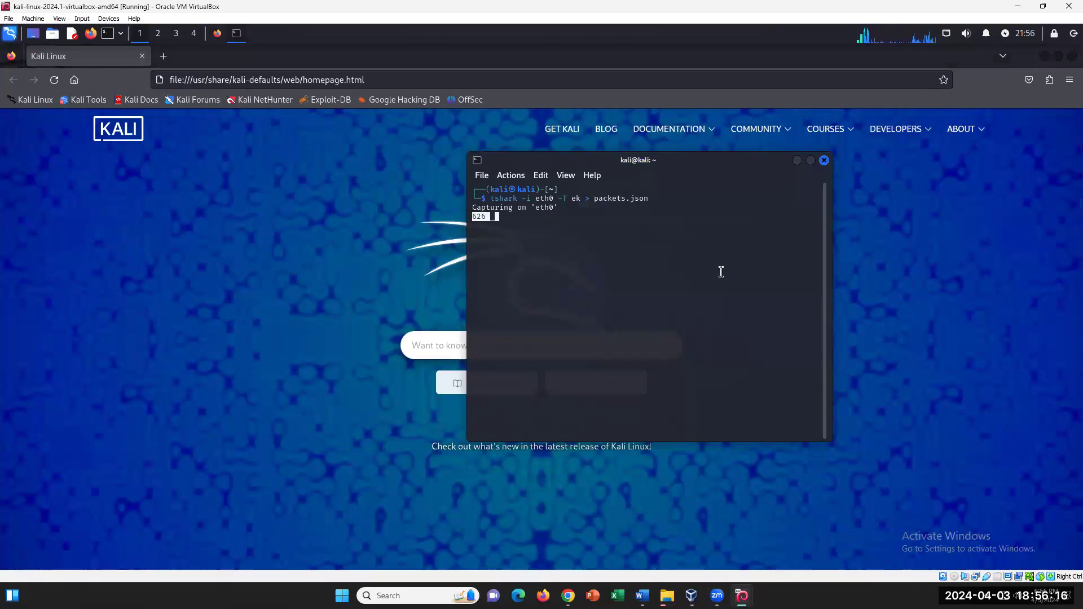
click(530, 216)
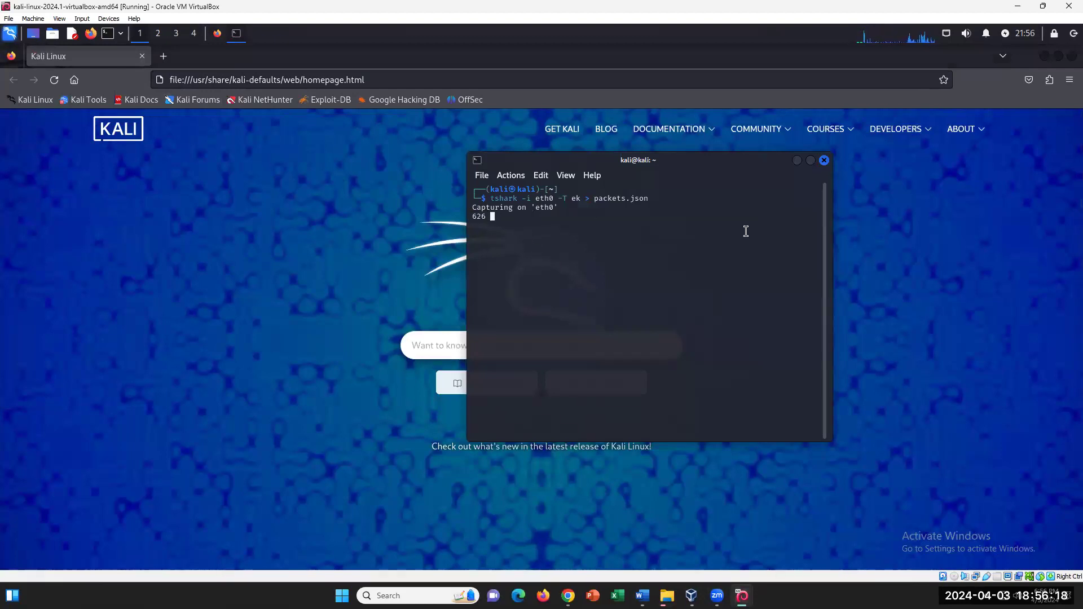
key(ctrl+c)
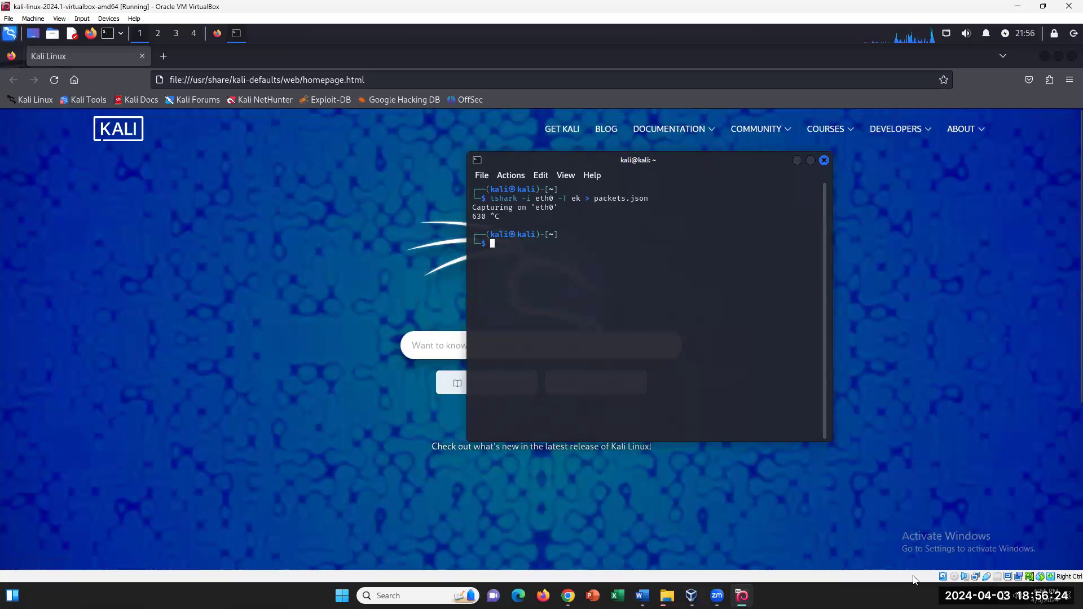
Step: Switch to Word and copy the full curl command for the ELK stack key from lab item 26
click(642, 595)
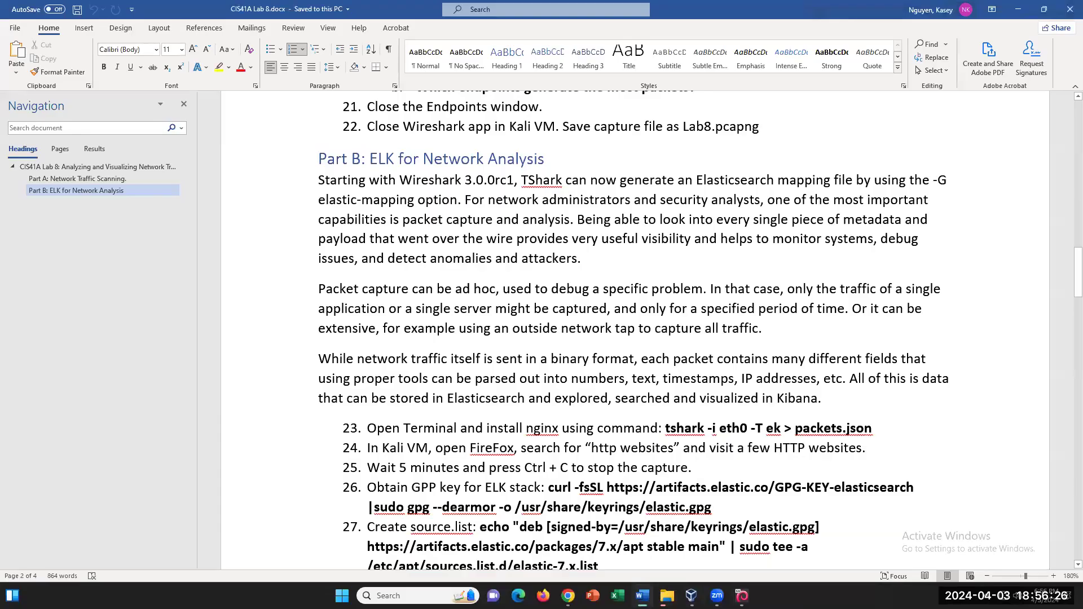
scroll(833, 472, down, 2)
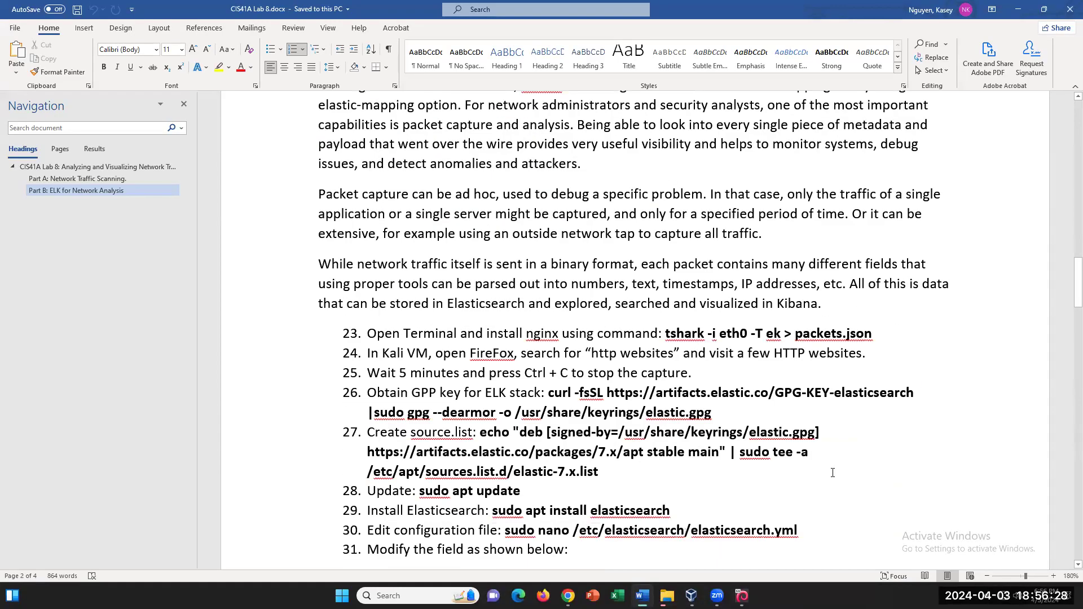
click(921, 395)
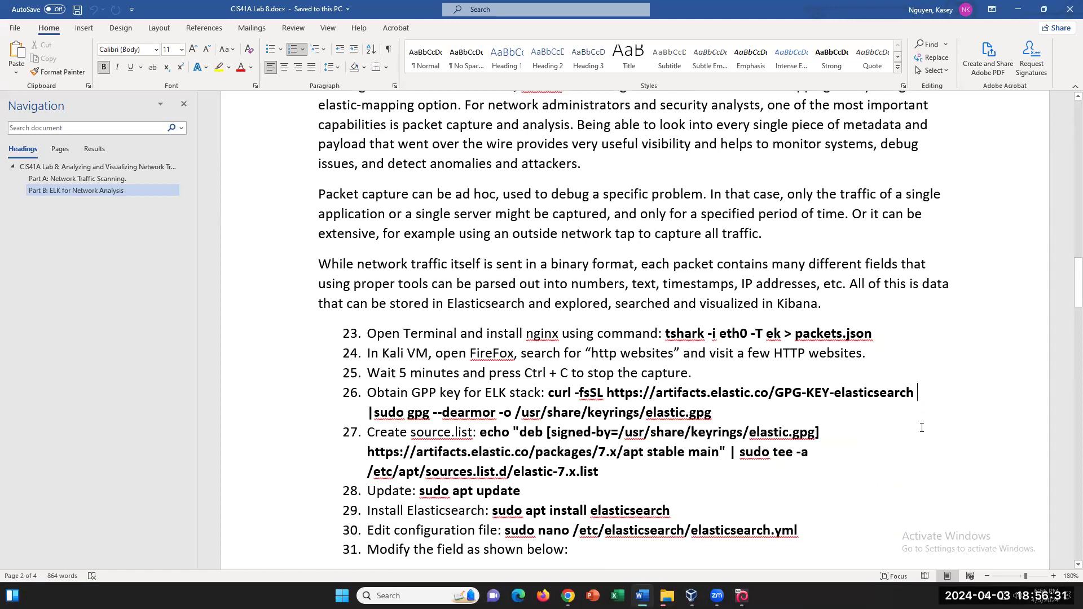
click(776, 392)
drag(549, 394, 733, 410)
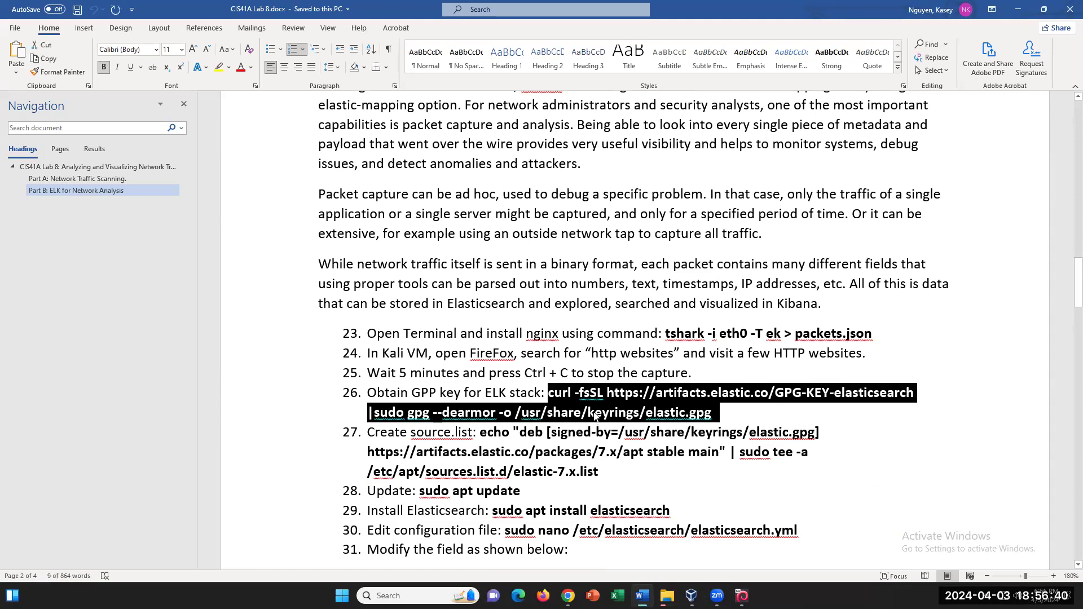
right_click(646, 405)
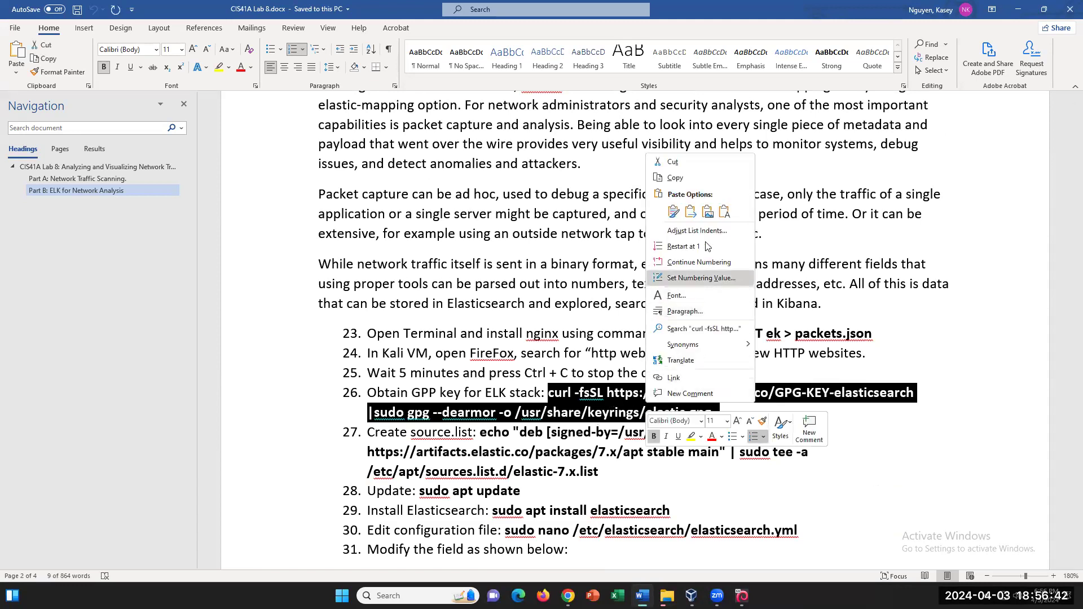
click(698, 182)
click(742, 595)
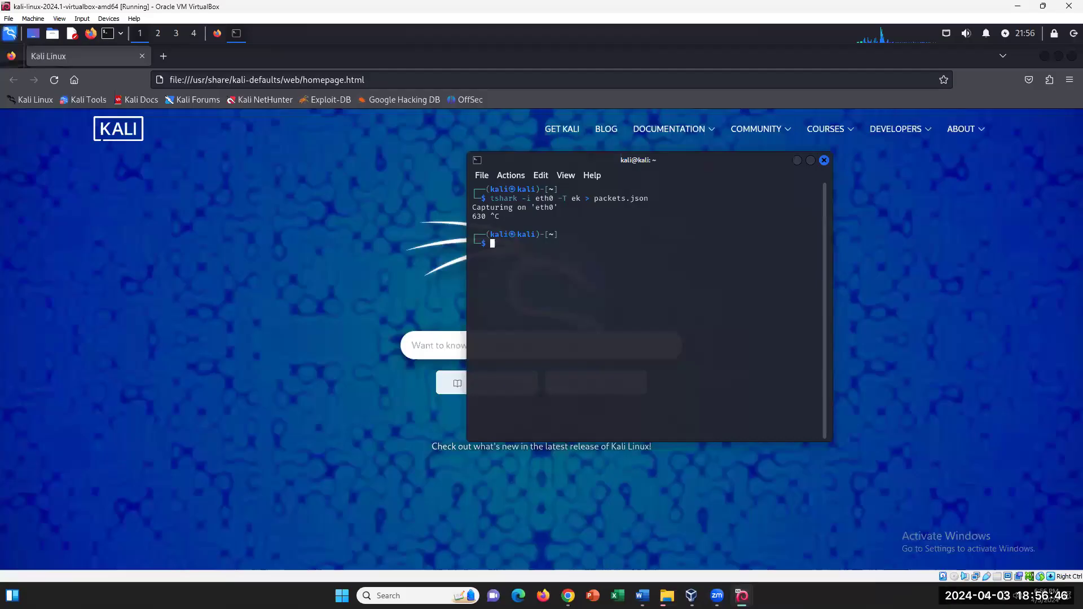
right_click(550, 250)
click(580, 271)
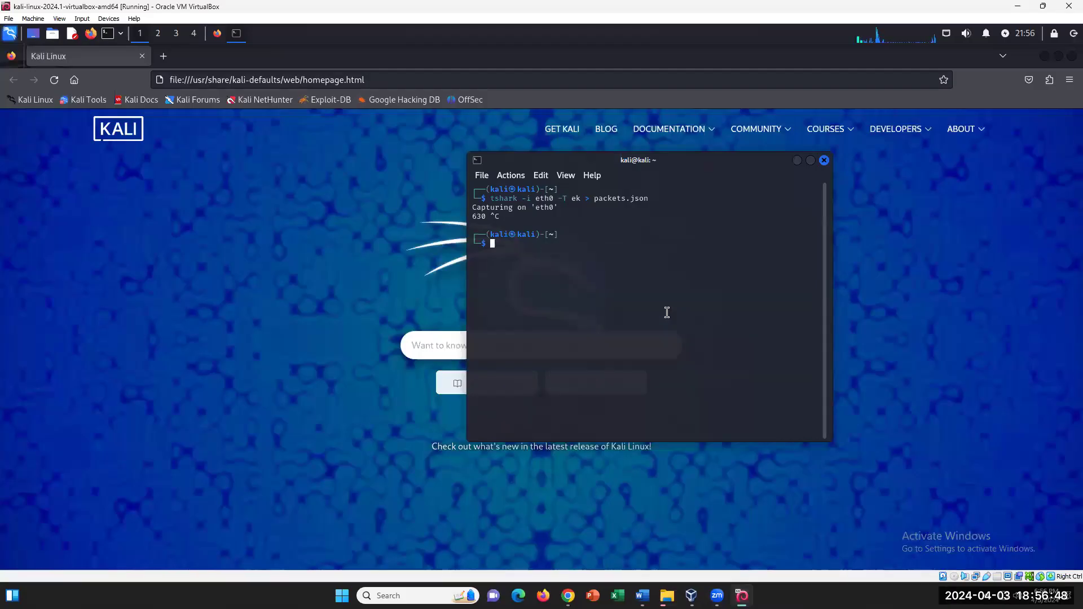
key(Return)
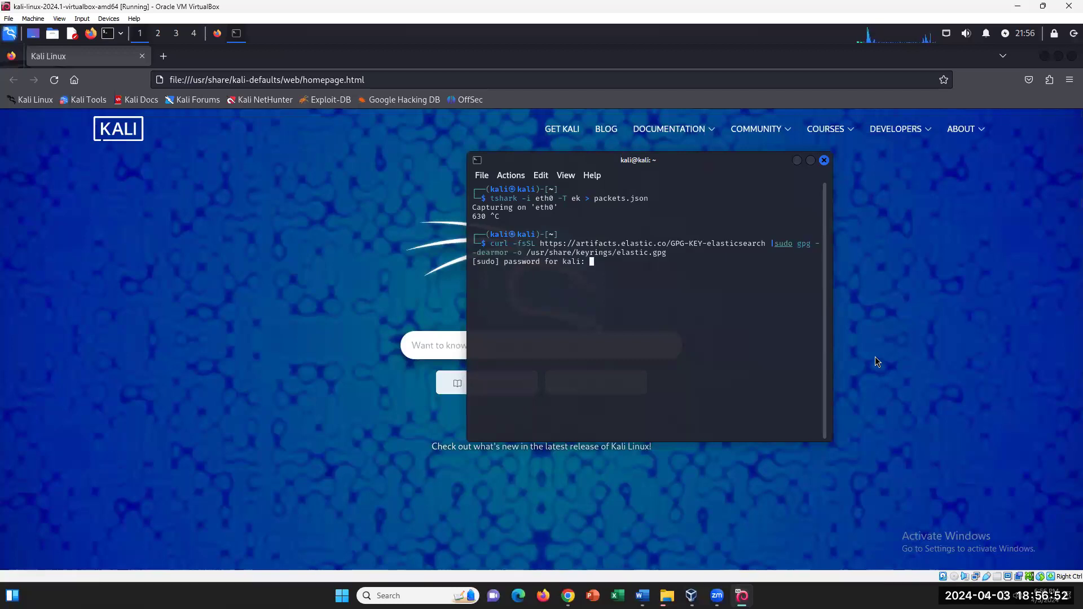
key(Return)
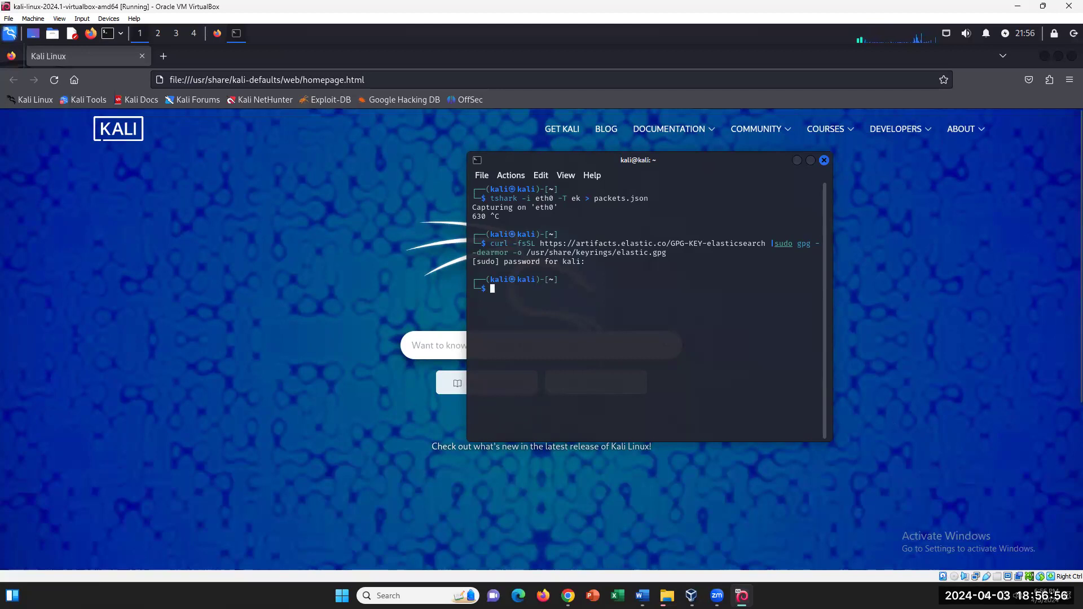
Step: Switch to Word and examine the source.list command in lab item 27 alongside the key command in item 26
click(642, 596)
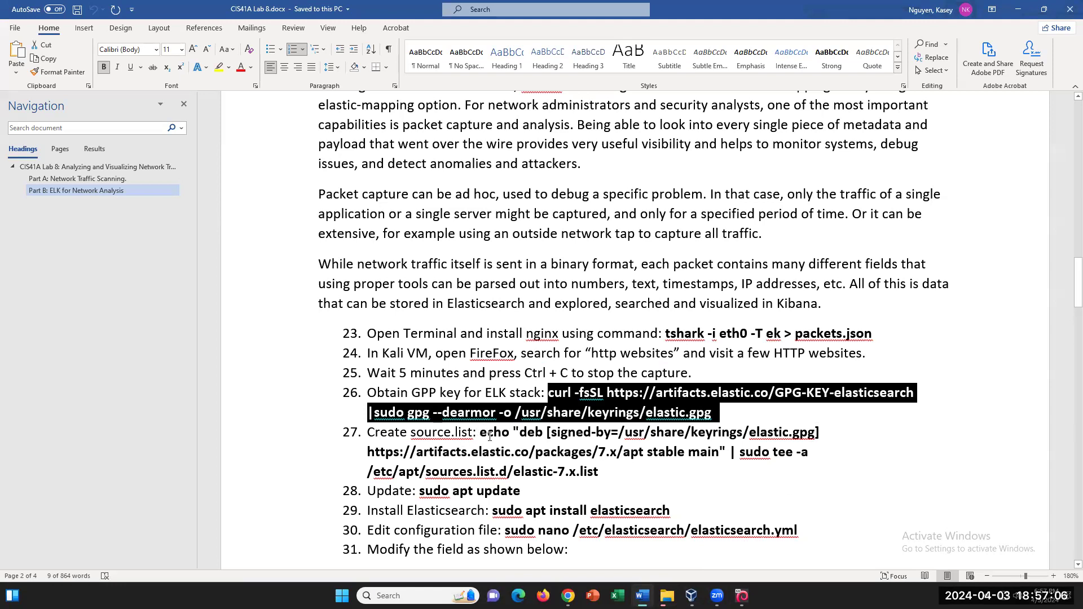
drag(481, 433, 631, 471)
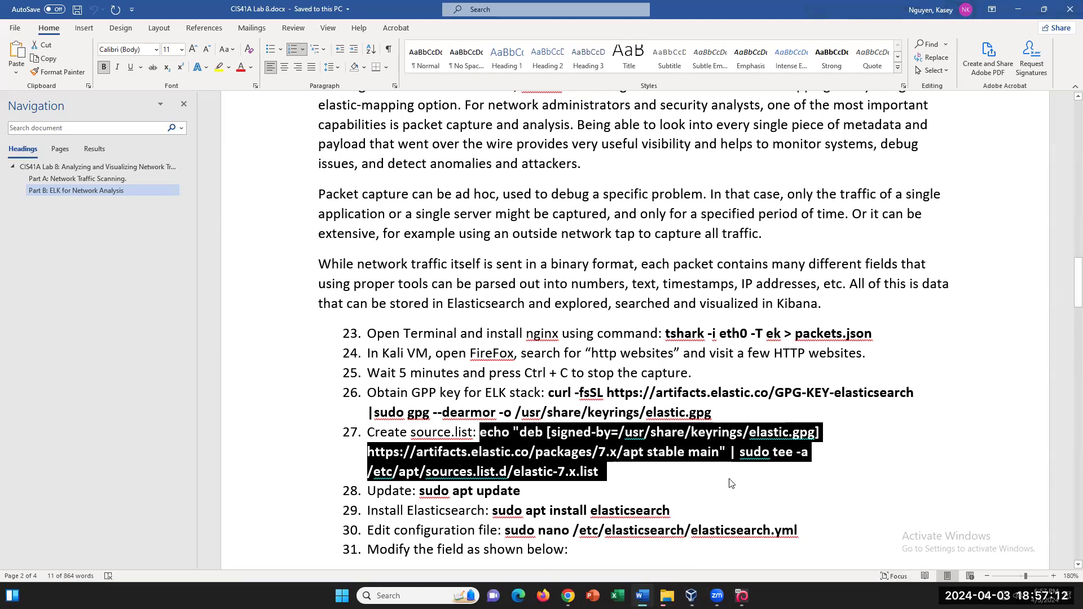
click(640, 471)
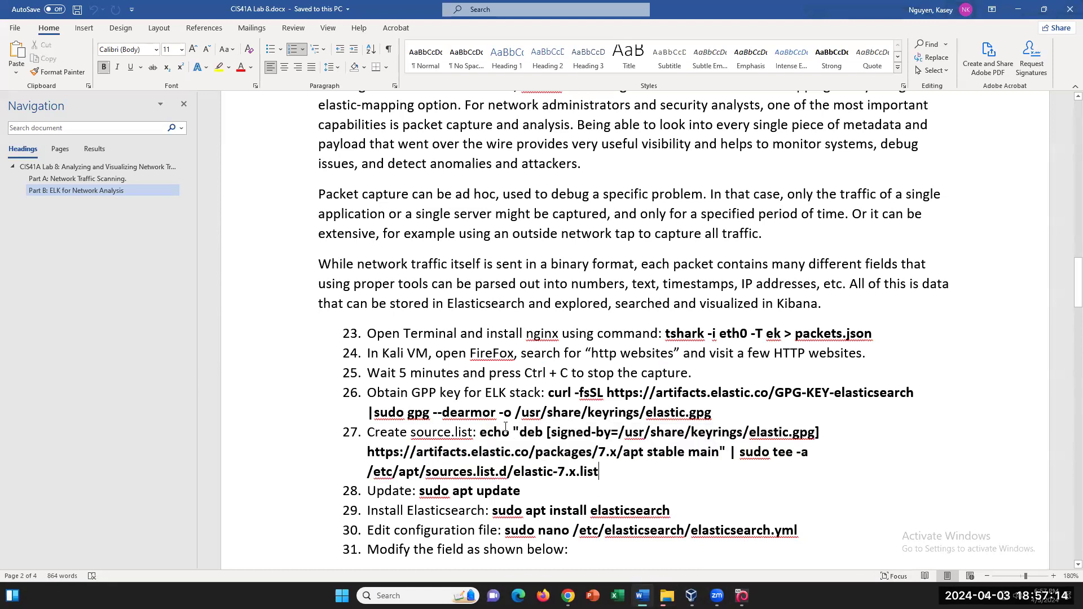
drag(481, 433, 506, 433)
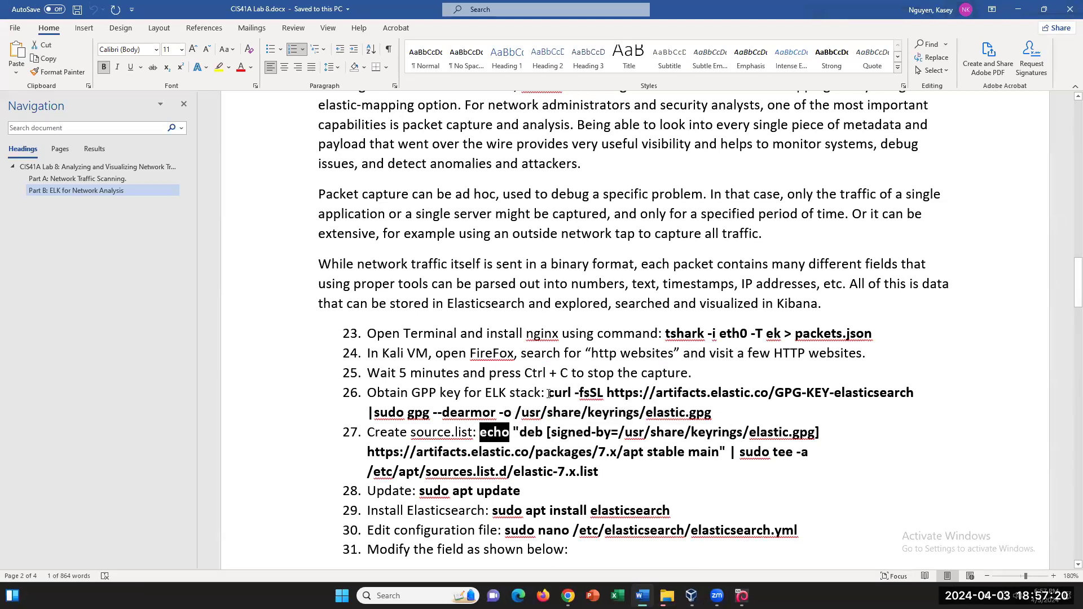
drag(515, 432, 826, 432)
drag(715, 414, 440, 394)
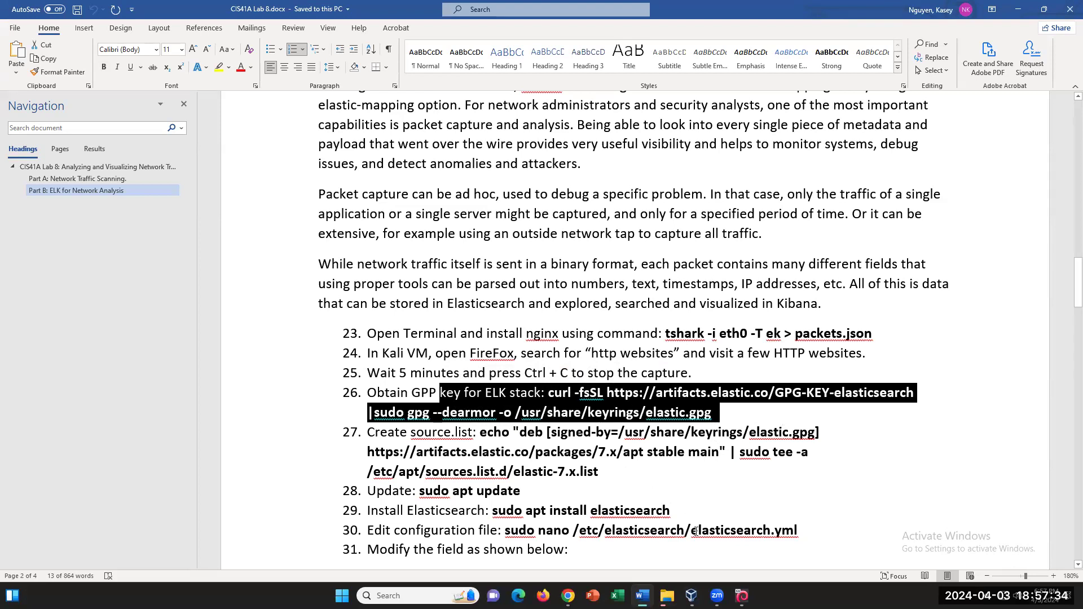
click(653, 474)
drag(609, 475, 513, 473)
click(646, 480)
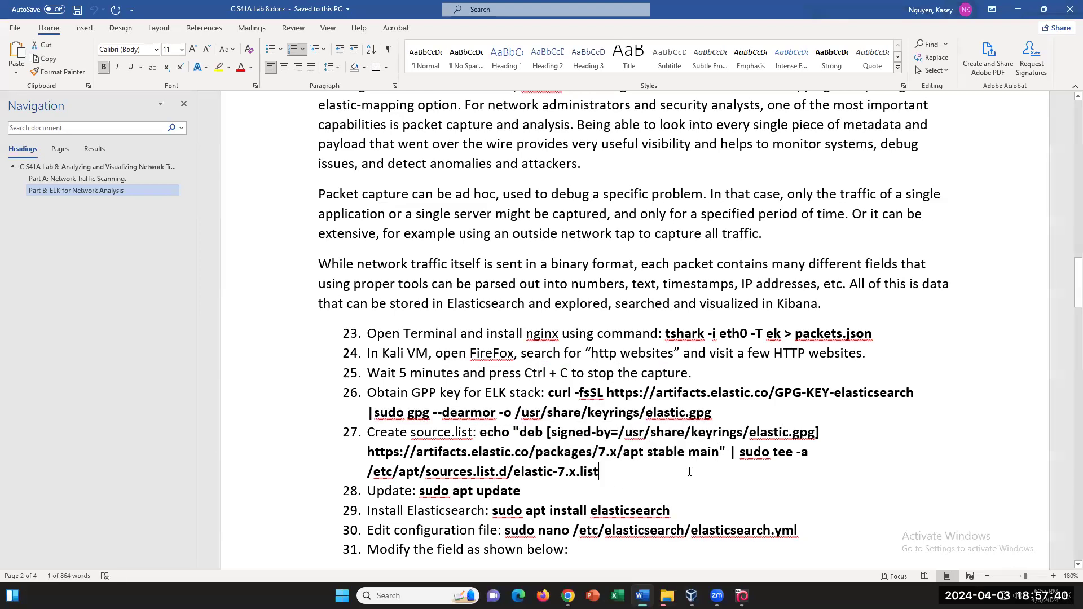
drag(548, 392, 599, 472)
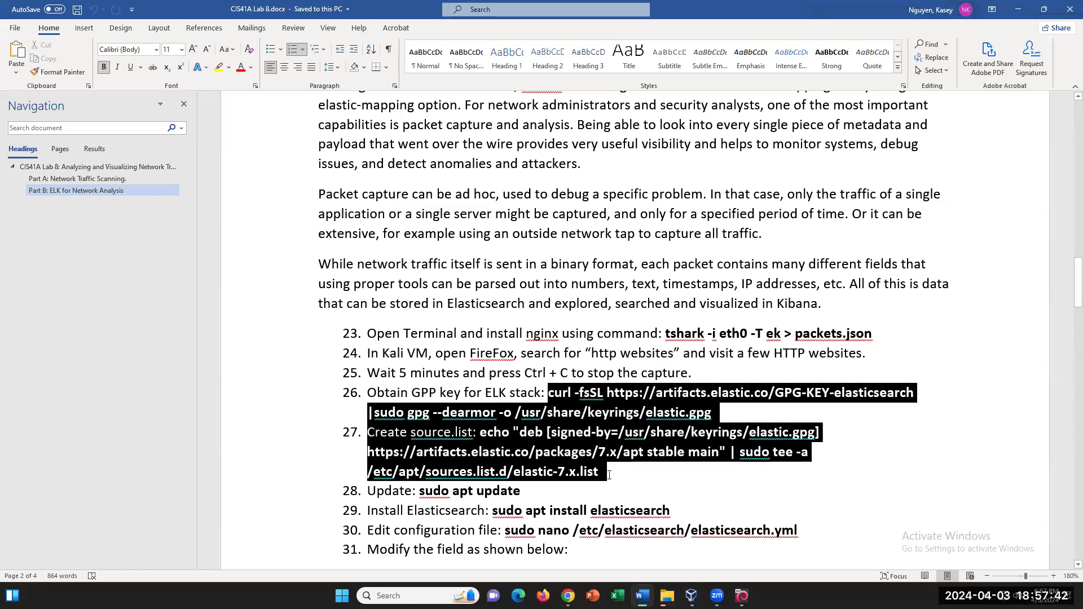
Step: Copy the selected text of lab items 26 and 27 together from Word and paste it at the Kali terminal prompt
right_click(514, 450)
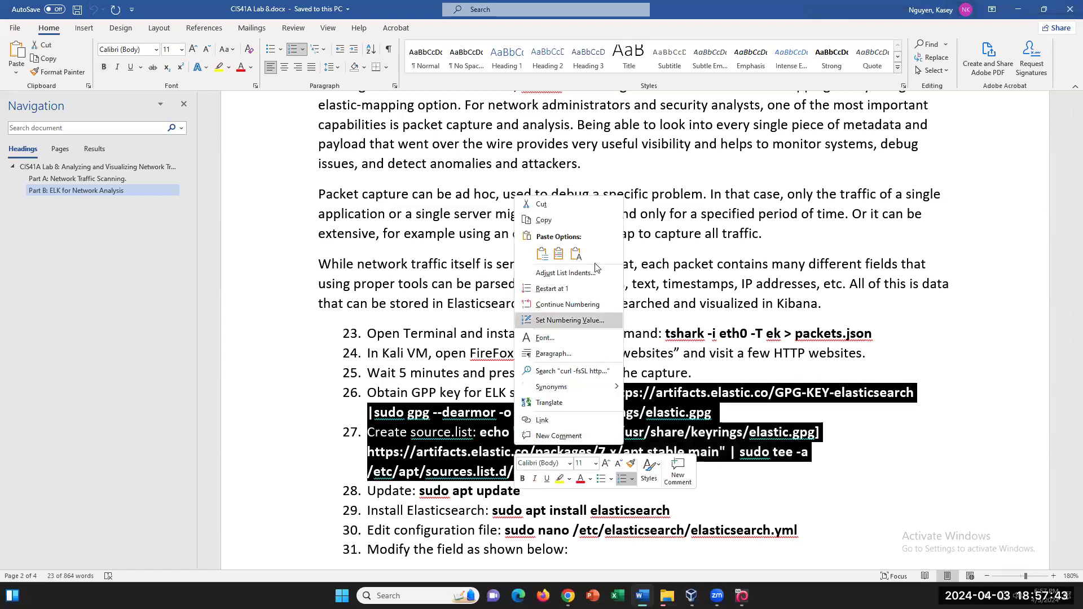
click(582, 220)
click(742, 596)
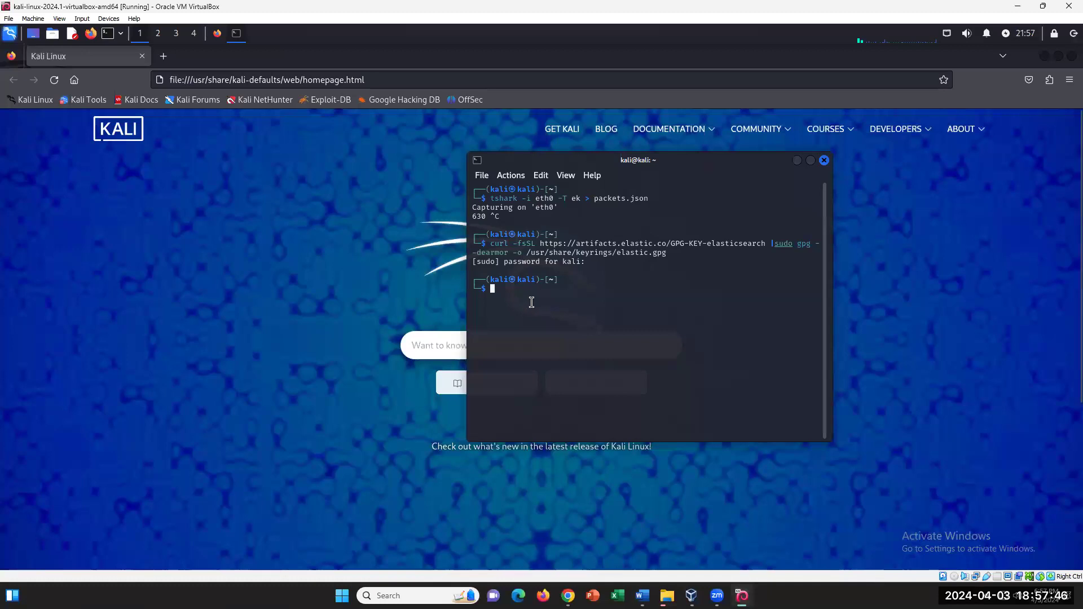
right_click(530, 297)
click(564, 314)
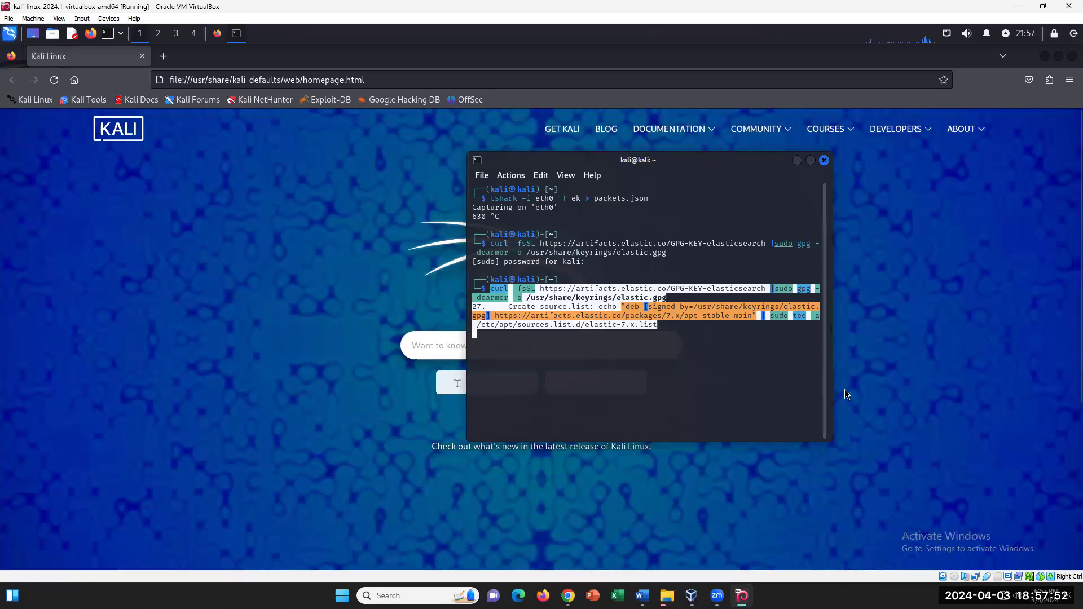
Step: Check the copied selection in Word, and erase the pasted item 26 and 27 text from the Kali terminal prompt
key(alt+Tab)
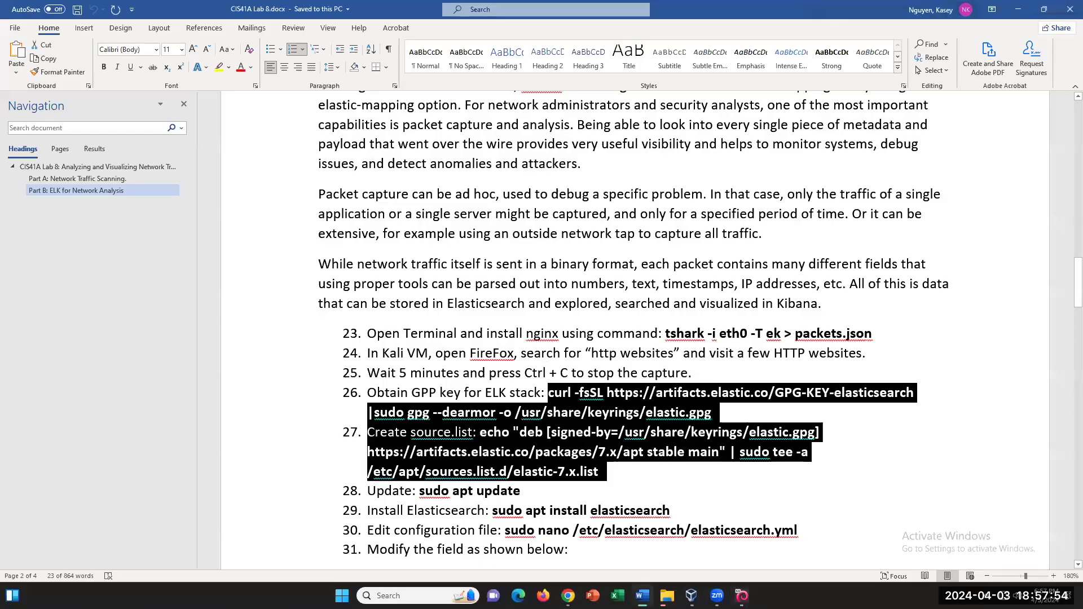
key(alt+Tab)
key(BackSpace)
key(BackSpace)
key(BackSpace)
key(BackSpace)
key(BackSpace)
key(BackSpace)
key(BackSpace)
key(BackSpace)
key(BackSpace)
key(BackSpace)
key(BackSpace)
key(BackSpace)
key(BackSpace)
key(BackSpace)
key(BackSpace)
key(BackSpace)
key(BackSpace)
key(BackSpace)
key(BackSpace)
key(BackSpace)
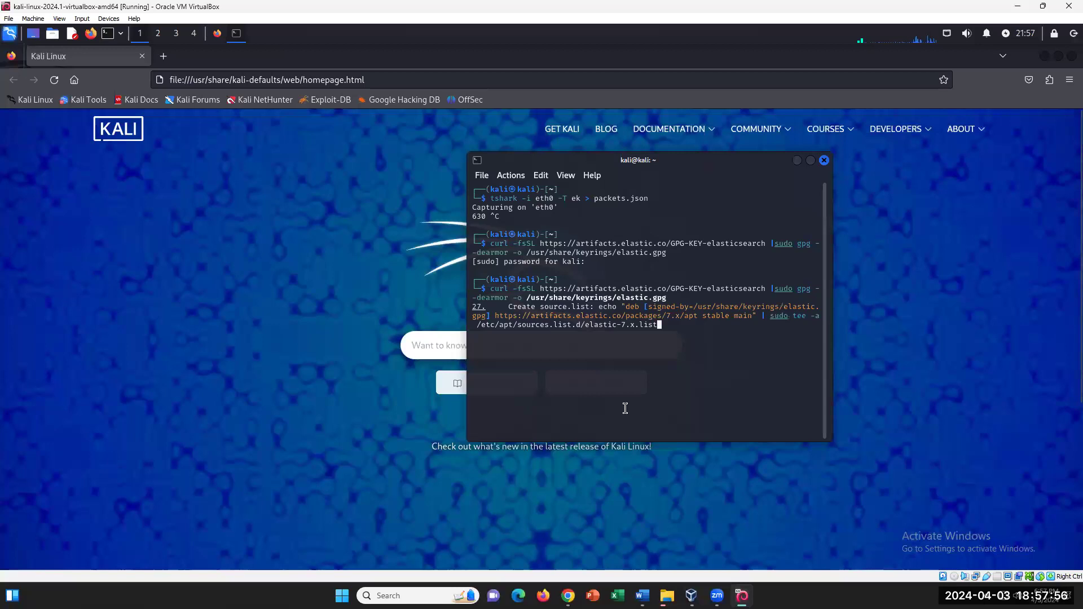
key(BackSpace)
key(BackSpace)
key(BackSpace)
key(BackSpace)
key(BackSpace)
key(BackSpace)
key(BackSpace)
key(BackSpace)
key(BackSpace)
key(BackSpace)
key(BackSpace)
key(BackSpace)
key(BackSpace)
key(BackSpace)
key(BackSpace)
key(BackSpace)
key(BackSpace)
key(BackSpace)
key(BackSpace)
key(BackSpace)
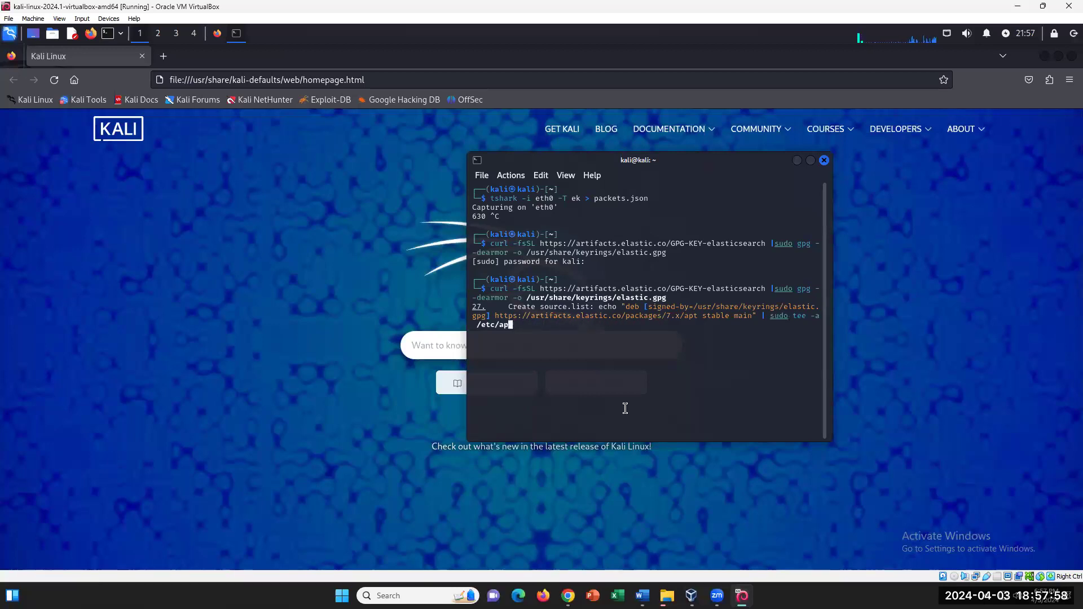
key(BackSpace)
key(BackSpace)
key(BackSpace)
key(BackSpace)
key(BackSpace)
key(BackSpace)
key(BackSpace)
key(BackSpace)
key(BackSpace)
key(BackSpace)
key(BackSpace)
key(BackSpace)
key(BackSpace)
key(BackSpace)
key(BackSpace)
key(BackSpace)
key(BackSpace)
key(BackSpace)
key(BackSpace)
key(BackSpace)
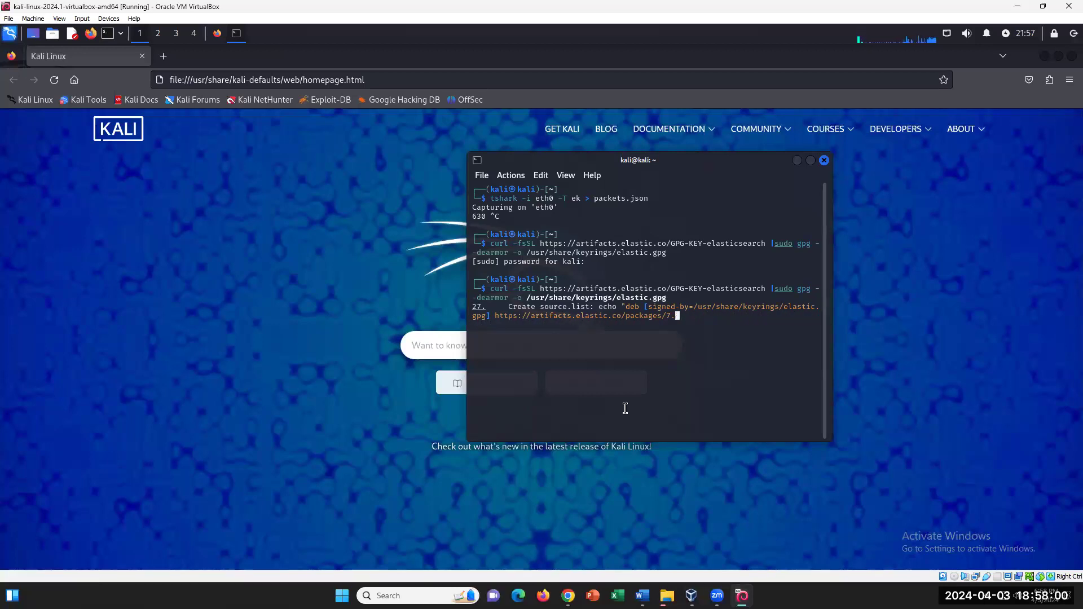
key(BackSpace)
key(BackSpace)
key(BackSpace)
key(BackSpace)
key(BackSpace)
key(BackSpace)
key(BackSpace)
key(BackSpace)
key(BackSpace)
key(BackSpace)
key(BackSpace)
key(BackSpace)
key(BackSpace)
key(BackSpace)
key(BackSpace)
key(BackSpace)
key(BackSpace)
key(BackSpace)
key(BackSpace)
key(BackSpace)
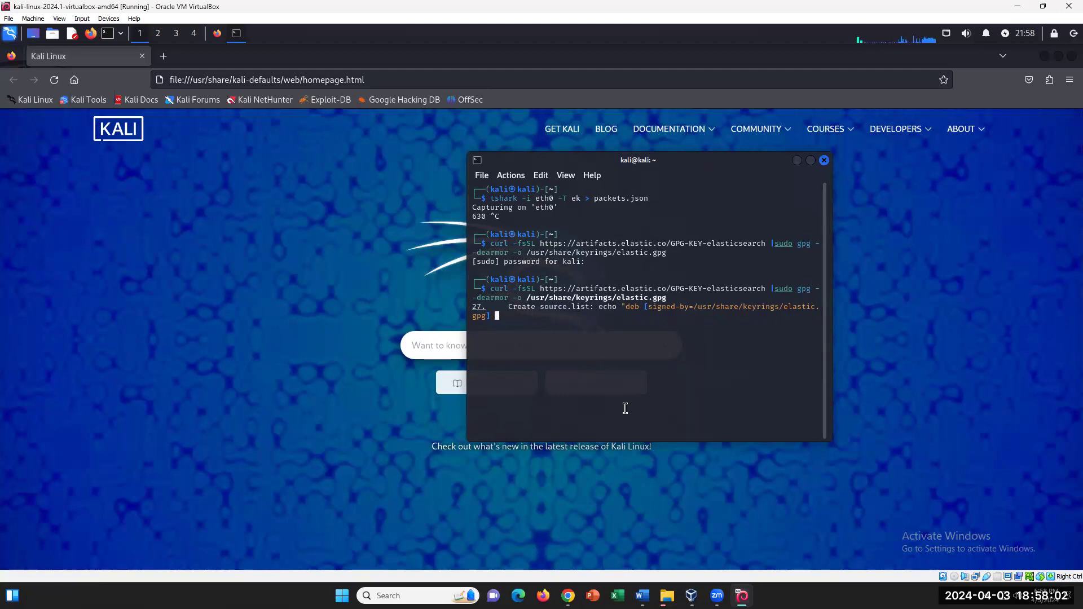
key(BackSpace)
key(BackSpace)
key(BackSpace)
key(BackSpace)
key(BackSpace)
key(BackSpace)
key(BackSpace)
key(BackSpace)
key(BackSpace)
key(BackSpace)
key(BackSpace)
key(BackSpace)
key(BackSpace)
key(BackSpace)
key(BackSpace)
key(BackSpace)
key(BackSpace)
key(BackSpace)
key(BackSpace)
key(BackSpace)
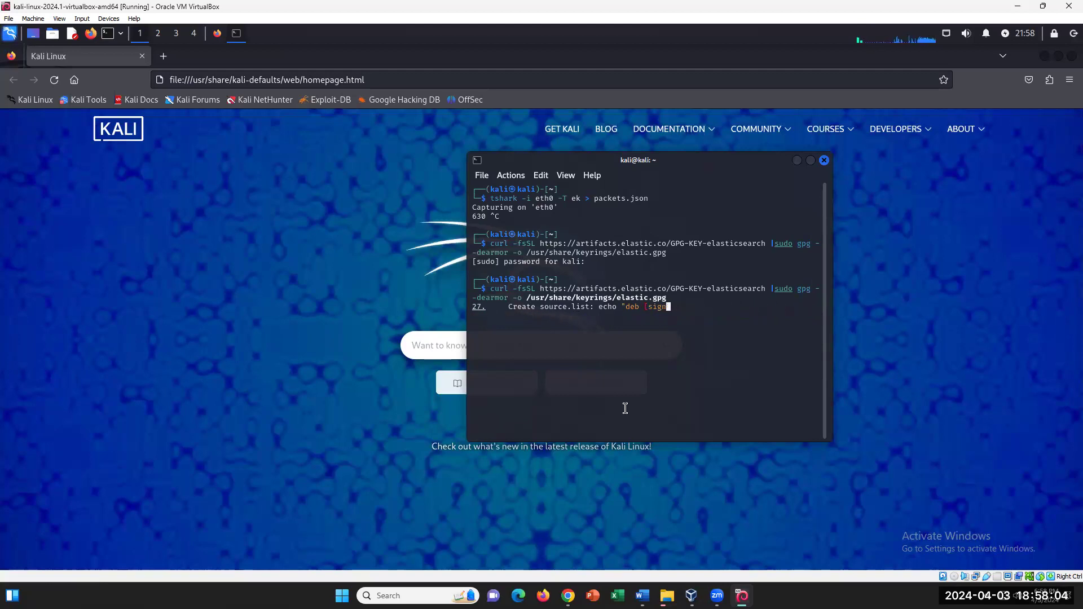
key(BackSpace)
key(BackSpace)
key(BackSpace)
key(BackSpace)
key(BackSpace)
key(BackSpace)
key(BackSpace)
key(BackSpace)
key(BackSpace)
key(BackSpace)
key(BackSpace)
key(BackSpace)
key(BackSpace)
key(BackSpace)
key(BackSpace)
key(BackSpace)
key(BackSpace)
key(BackSpace)
key(BackSpace)
key(BackSpace)
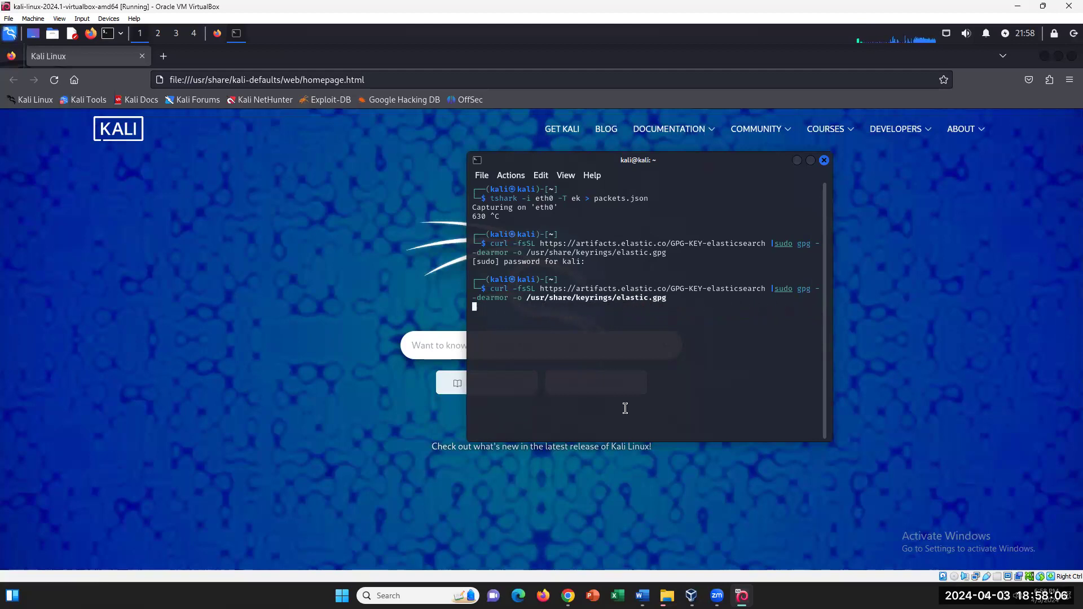
key(BackSpace)
key(BackSpace)
key(BackSpace)
key(BackSpace)
key(BackSpace)
key(BackSpace)
key(BackSpace)
key(BackSpace)
key(BackSpace)
key(BackSpace)
key(BackSpace)
key(BackSpace)
key(BackSpace)
key(BackSpace)
key(BackSpace)
key(BackSpace)
key(BackSpace)
key(BackSpace)
key(BackSpace)
key(BackSpace)
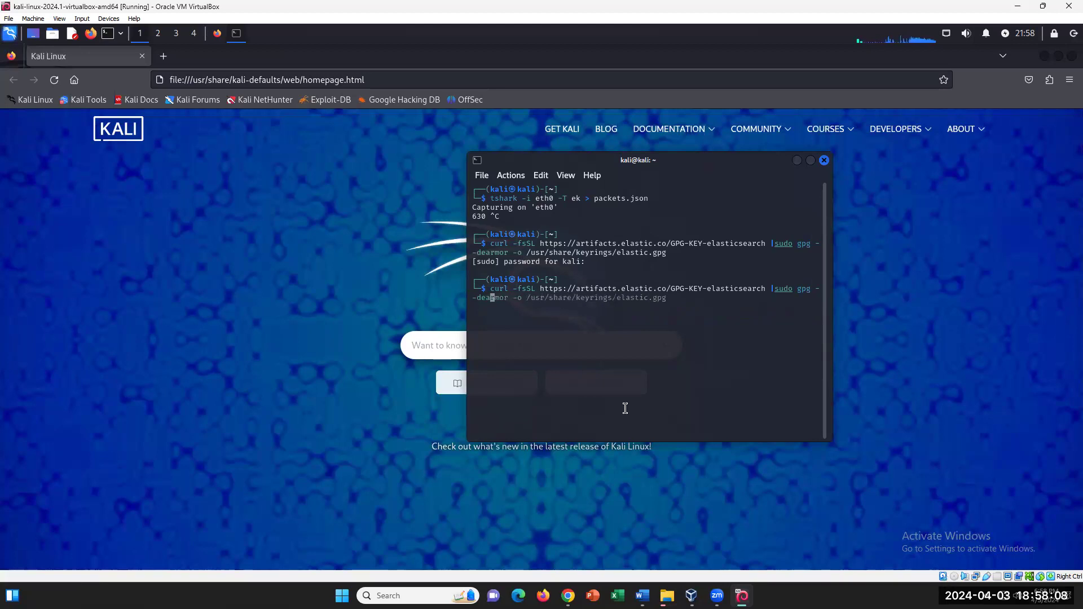
Step: Erase the rest of the unexecuted curl GPG-KEY-elasticsearch command from the current prompt line in the Kali terminal
key(BackSpace)
key(BackSpace)
key(BackSpace)
key(BackSpace)
key(BackSpace)
key(BackSpace)
key(BackSpace)
key(BackSpace)
key(BackSpace)
key(BackSpace)
key(BackSpace)
key(BackSpace)
key(BackSpace)
key(BackSpace)
key(BackSpace)
key(BackSpace)
key(BackSpace)
key(BackSpace)
key(BackSpace)
key(BackSpace)
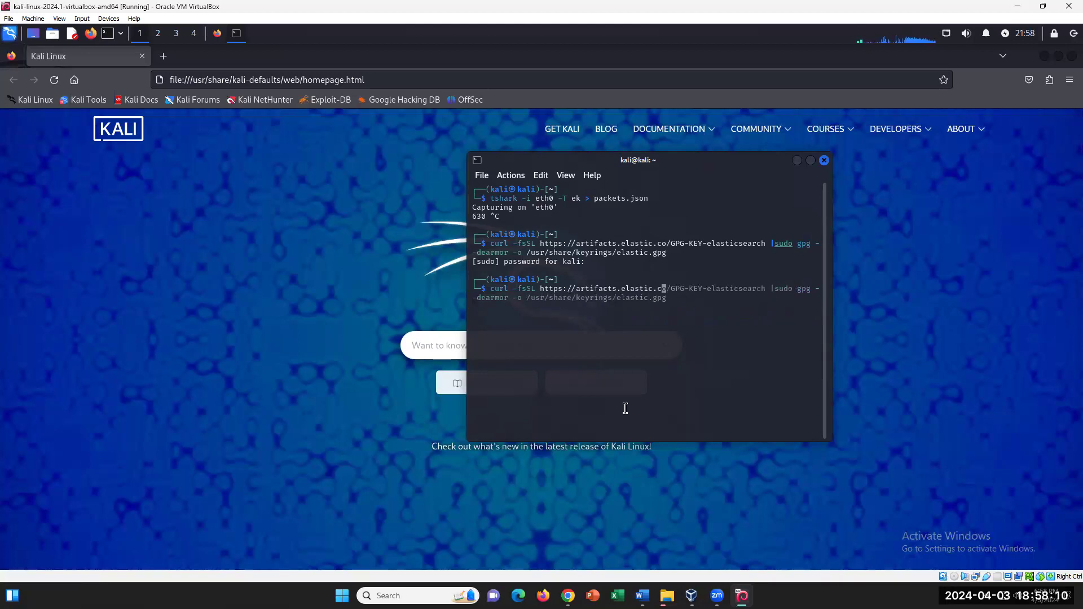
key(BackSpace)
key(BackSpace)
key(BackSpace)
key(BackSpace)
key(BackSpace)
key(BackSpace)
key(BackSpace)
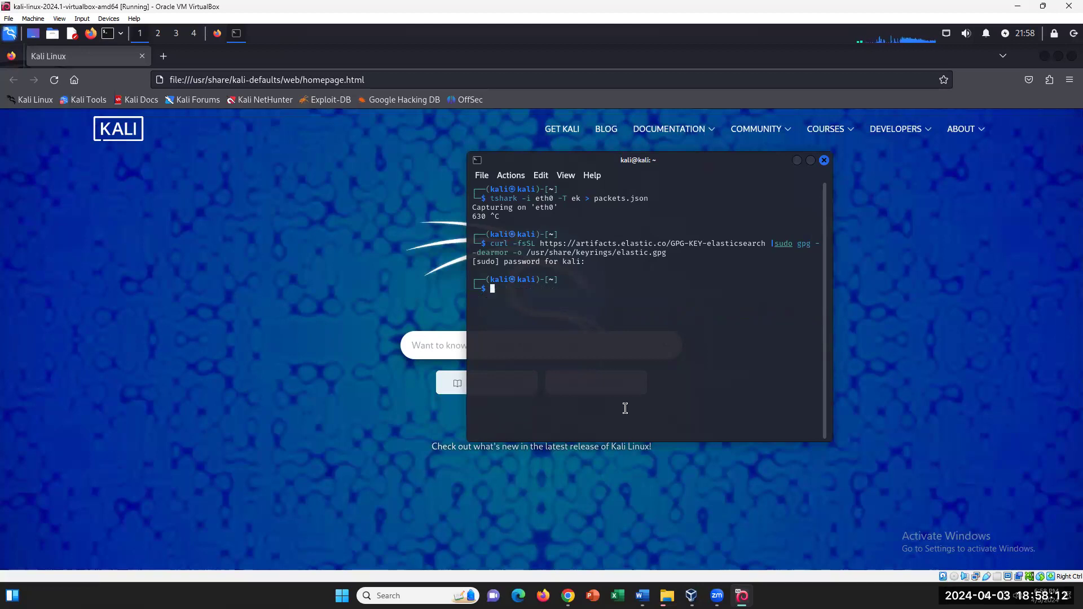
Step: Switch to the CIS41A Lab 8 instructions in Word
key(alt+Tab)
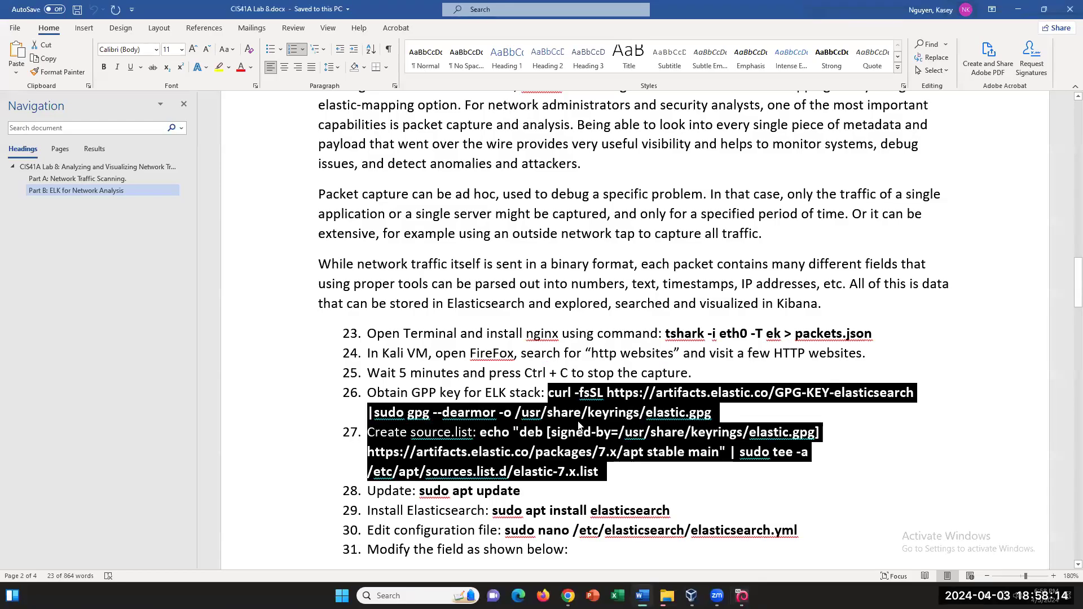
click(617, 448)
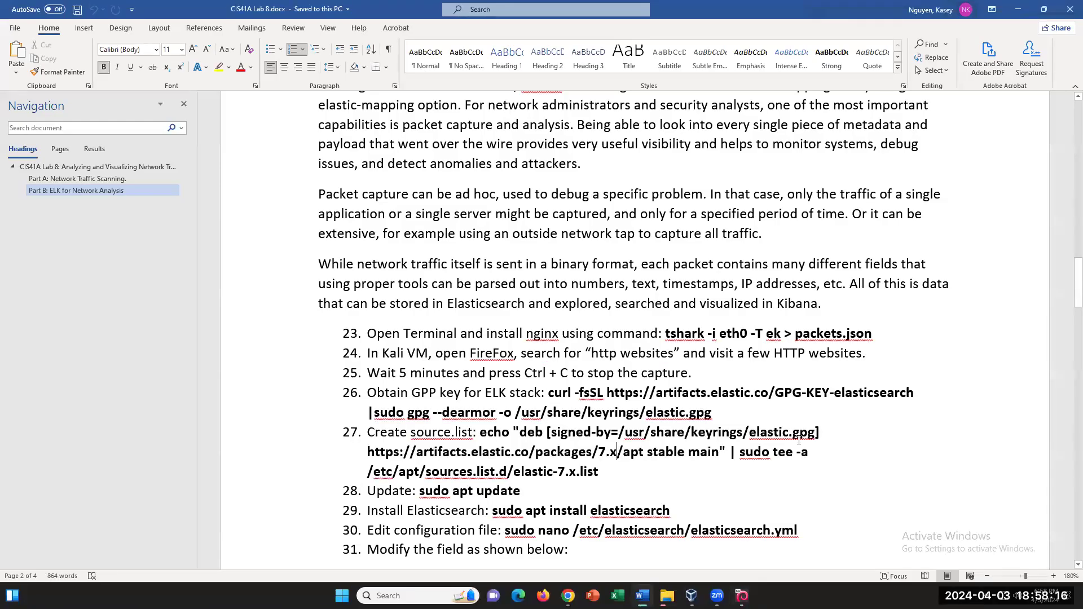
drag(548, 392, 612, 468)
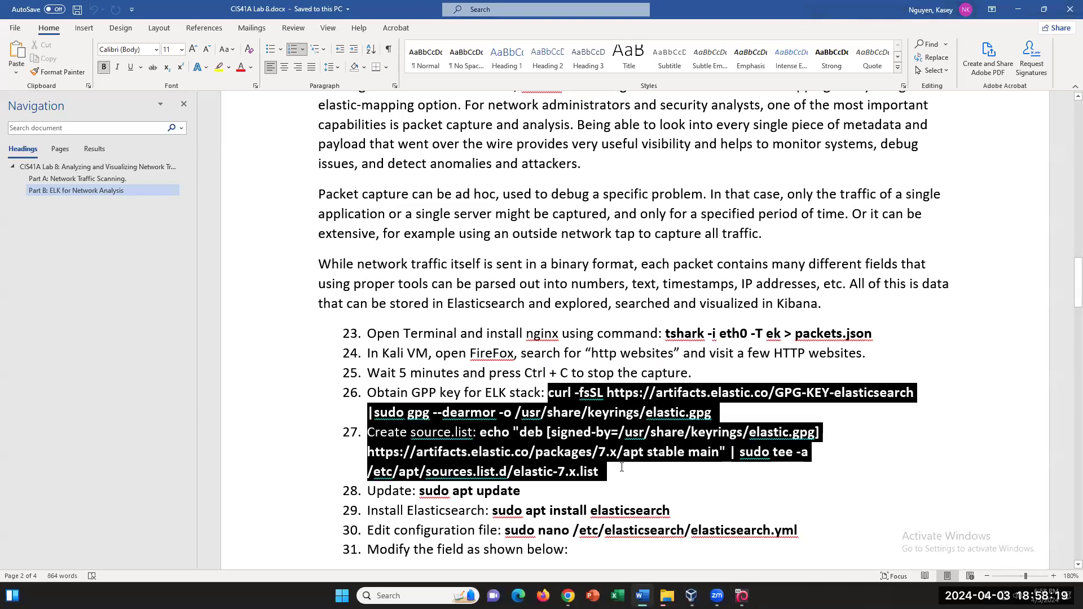
right_click(550, 442)
click(591, 218)
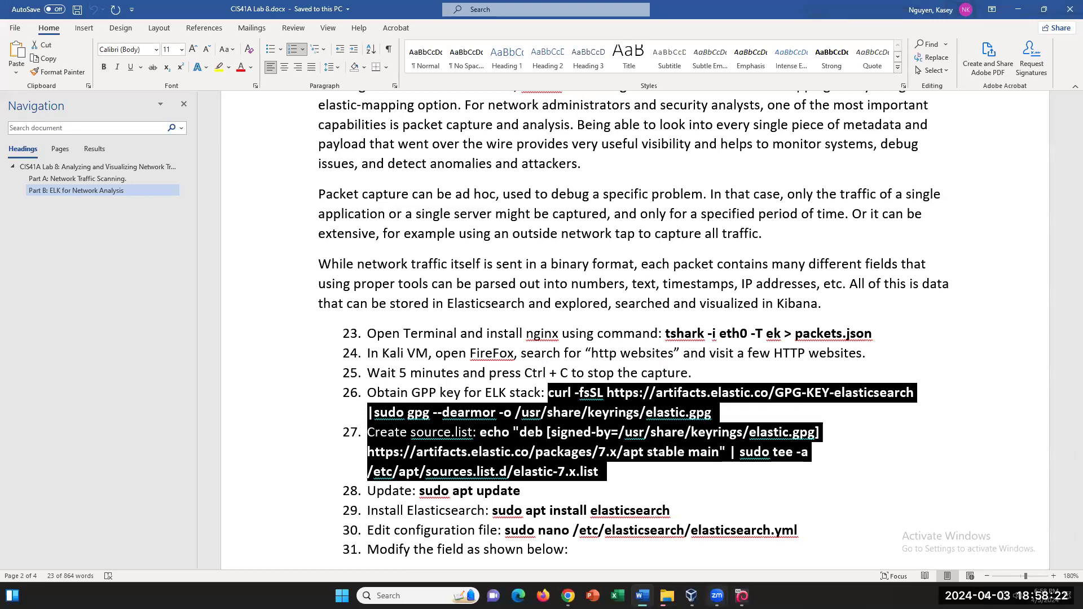
click(521, 453)
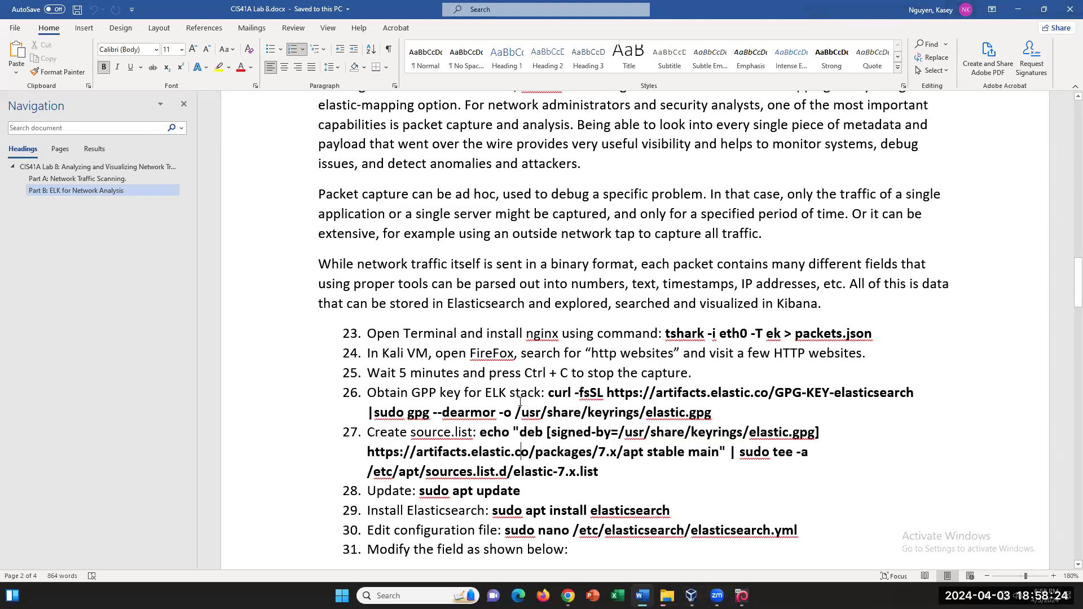
click(565, 386)
Step: Copy the echo command that adds the Elastic 7.x repository to elastic-7.x.list from step 27 and run it in the Kali terminal
drag(500, 432, 599, 471)
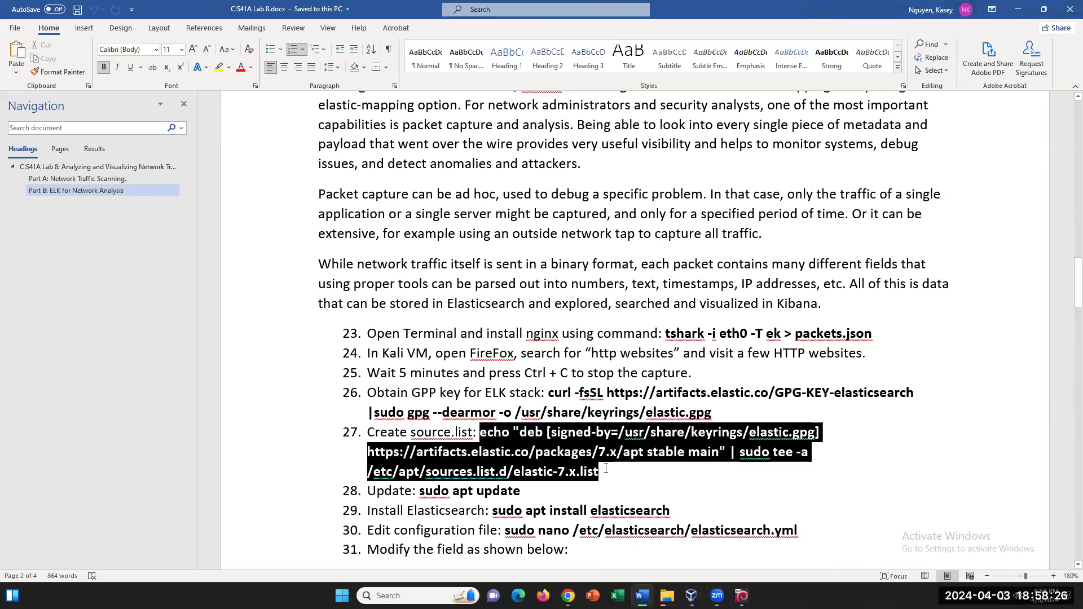
right_click(517, 451)
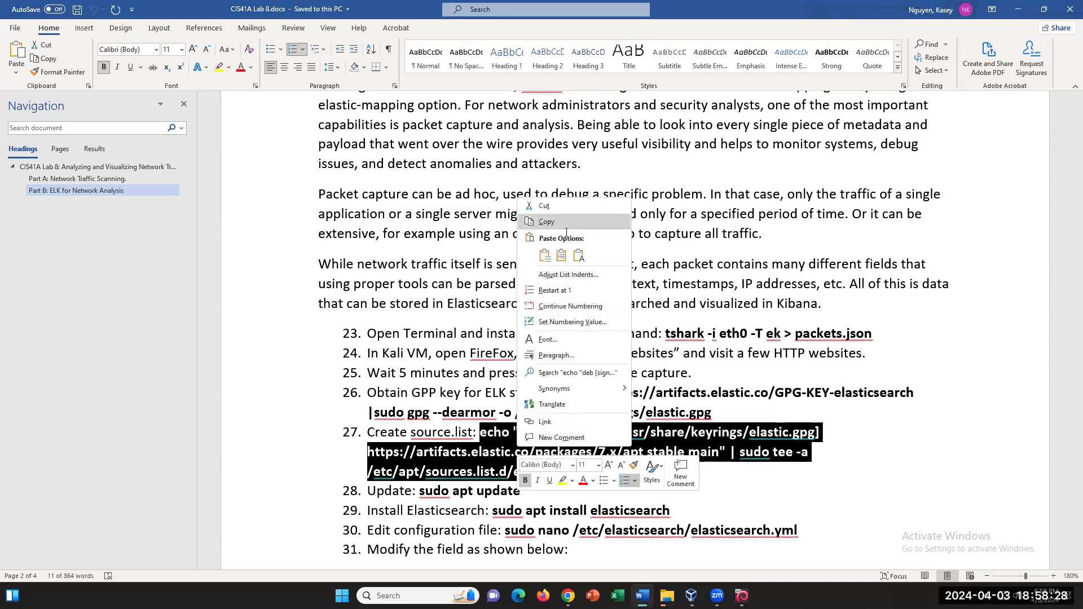
click(560, 222)
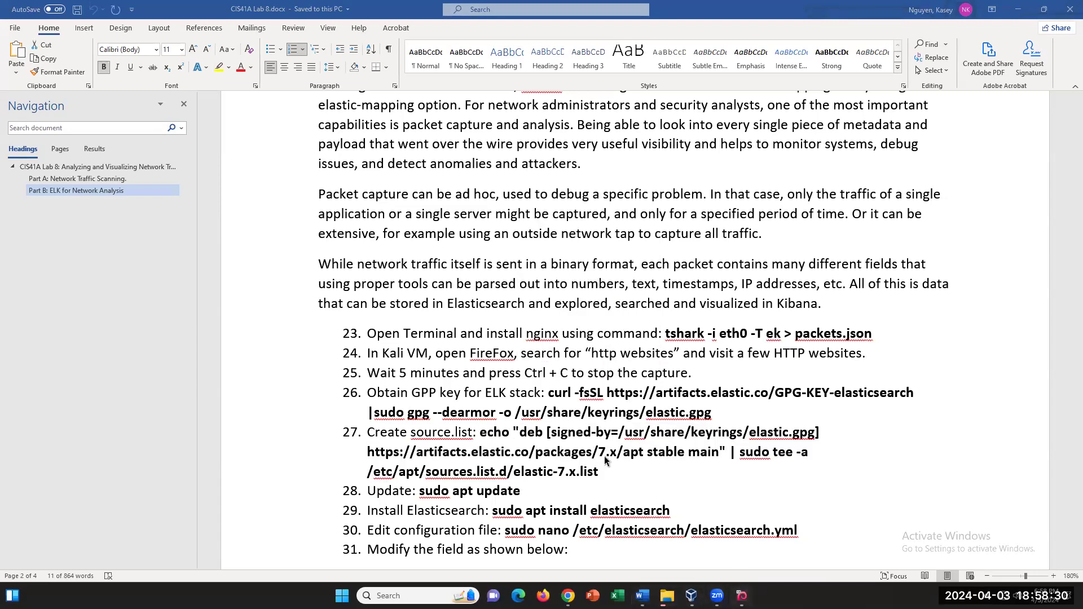
key(alt+Tab)
right_click(508, 290)
click(567, 328)
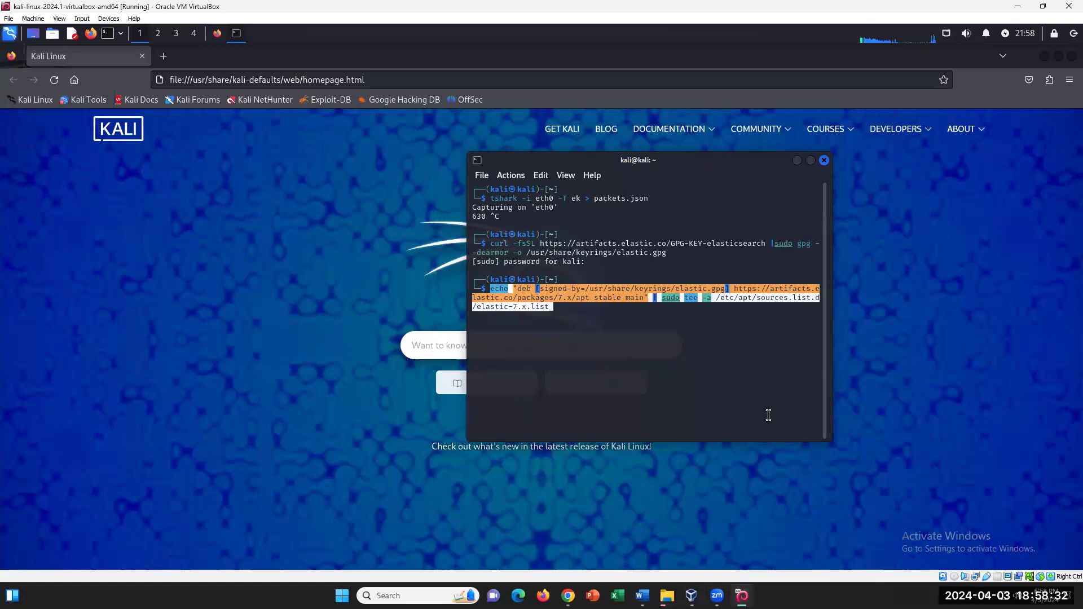
key(Return)
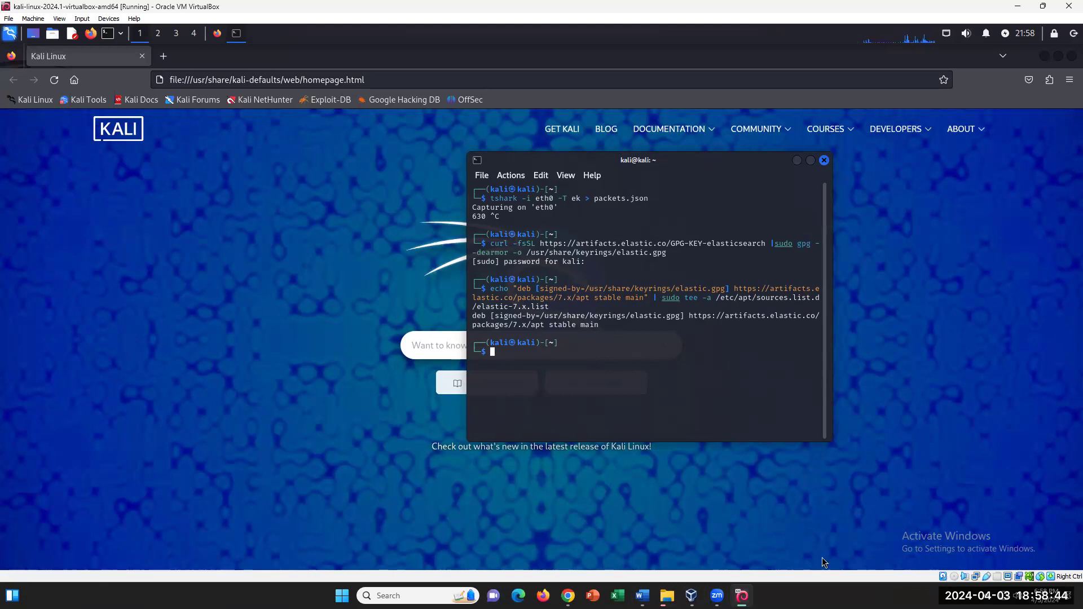
Step: Check the update instruction in the Word lab document and run sudo apt update in the Kali terminal
click(639, 589)
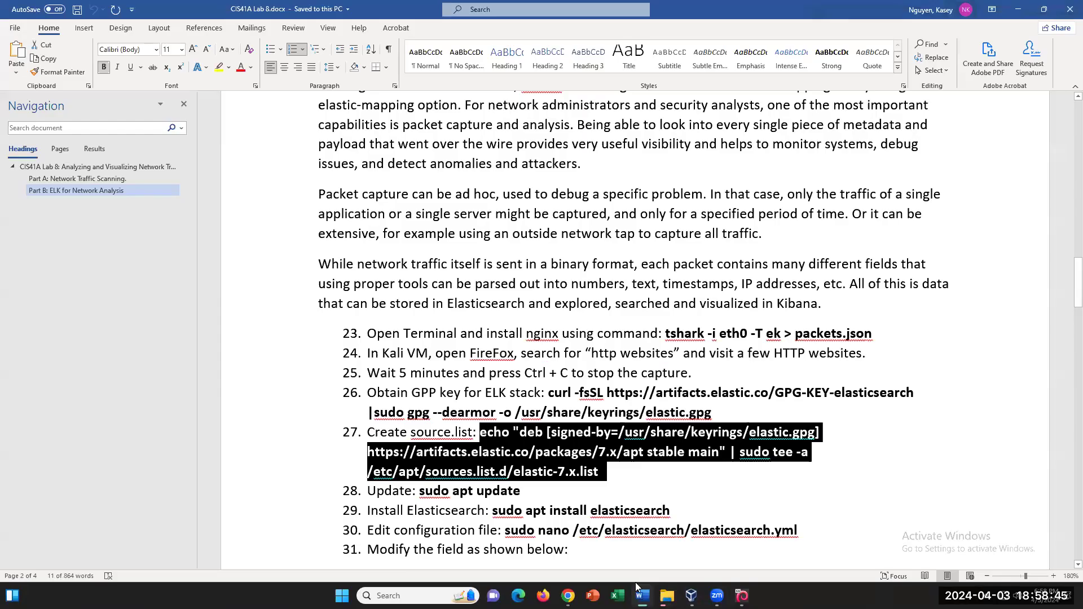
click(638, 475)
scroll(690, 503, down, 2)
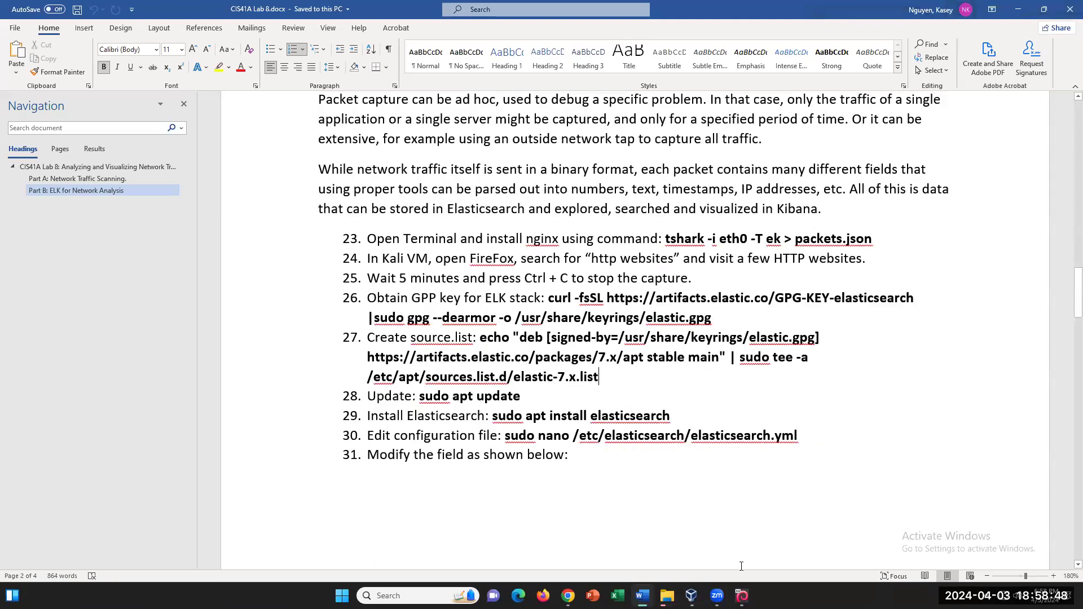
click(741, 596)
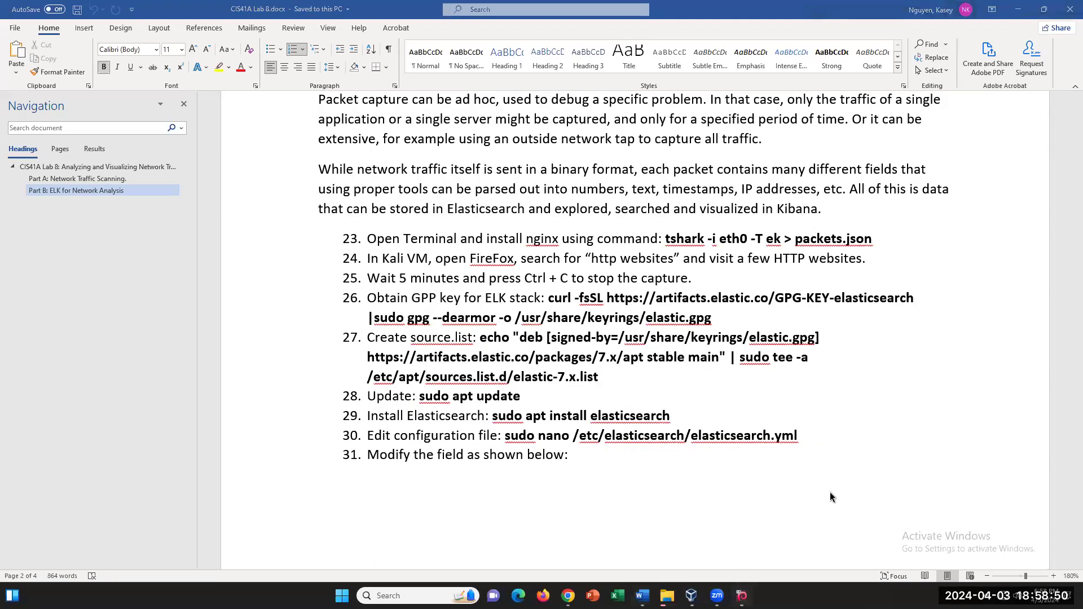
text(sud)
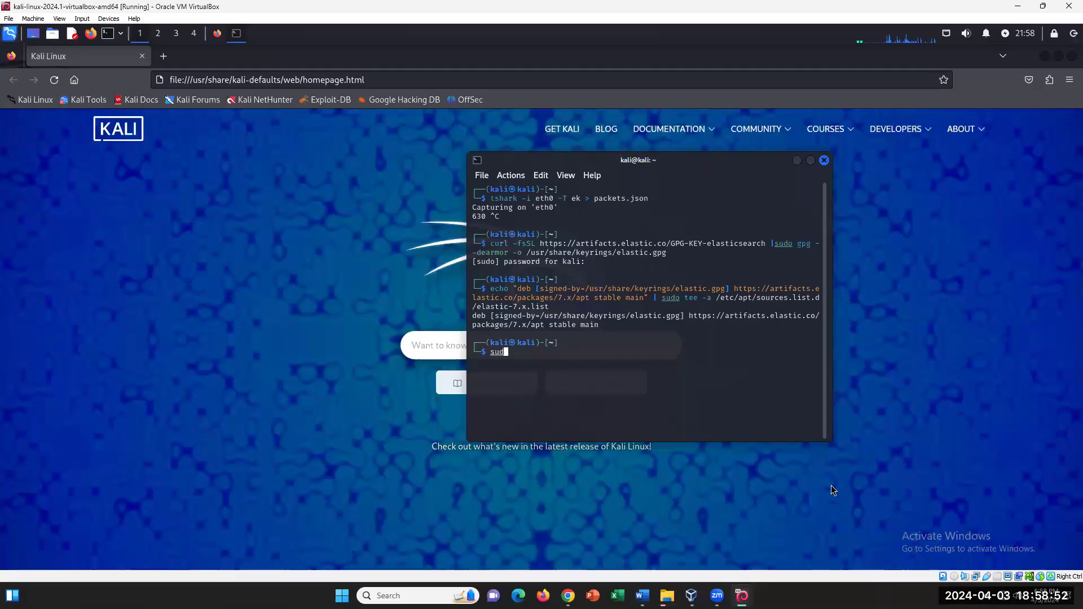
text(o apt update)
key(Return)
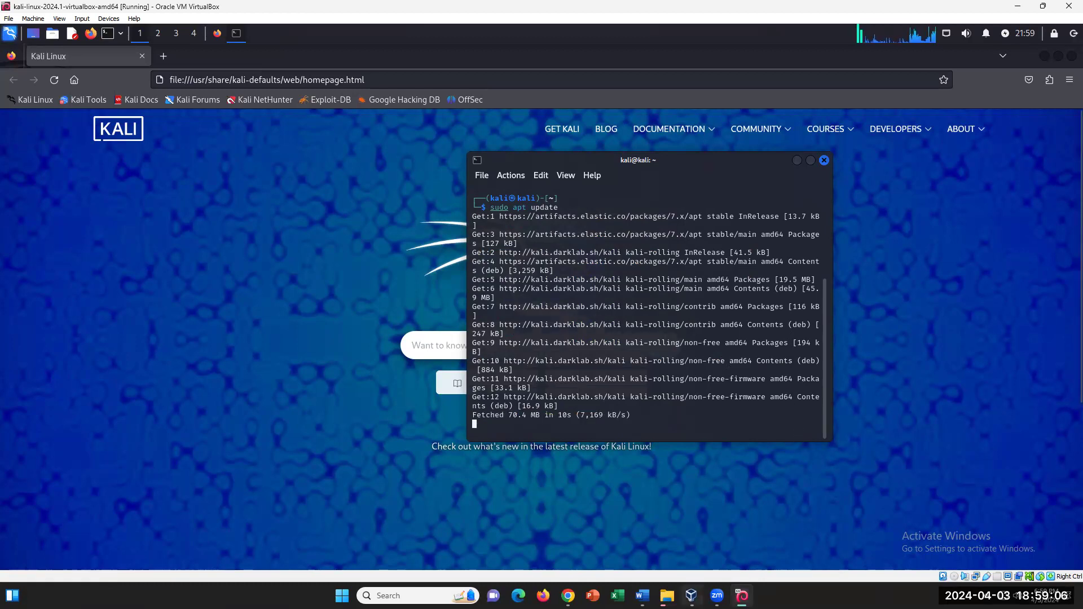
Step: Review the Elasticsearch installation instruction in the Word document, view the elastic.co home page in Chrome, and check the update in the Kali terminal
click(642, 595)
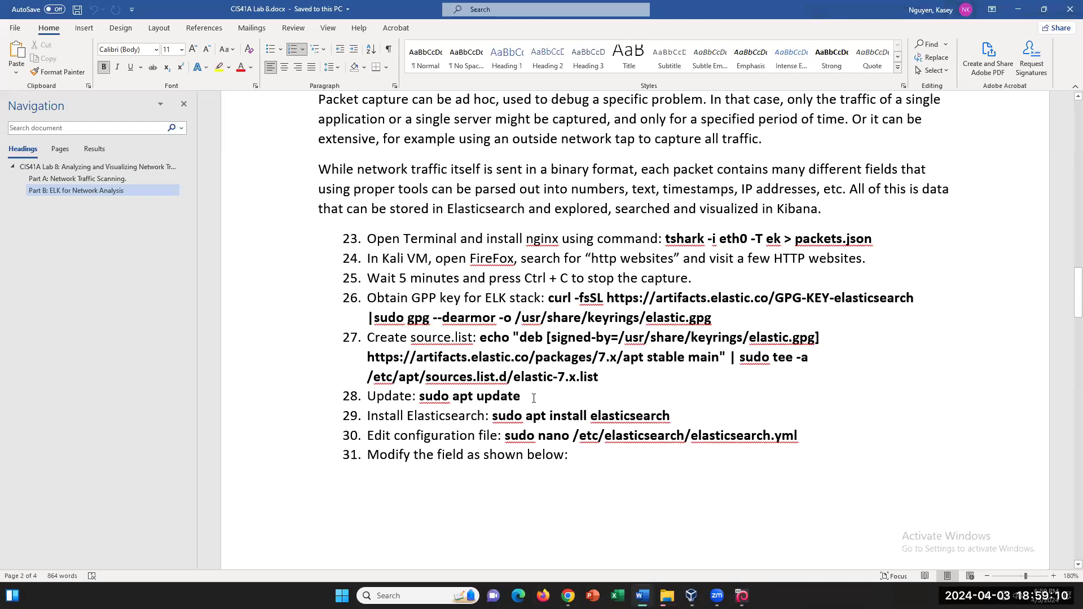
drag(494, 416, 684, 418)
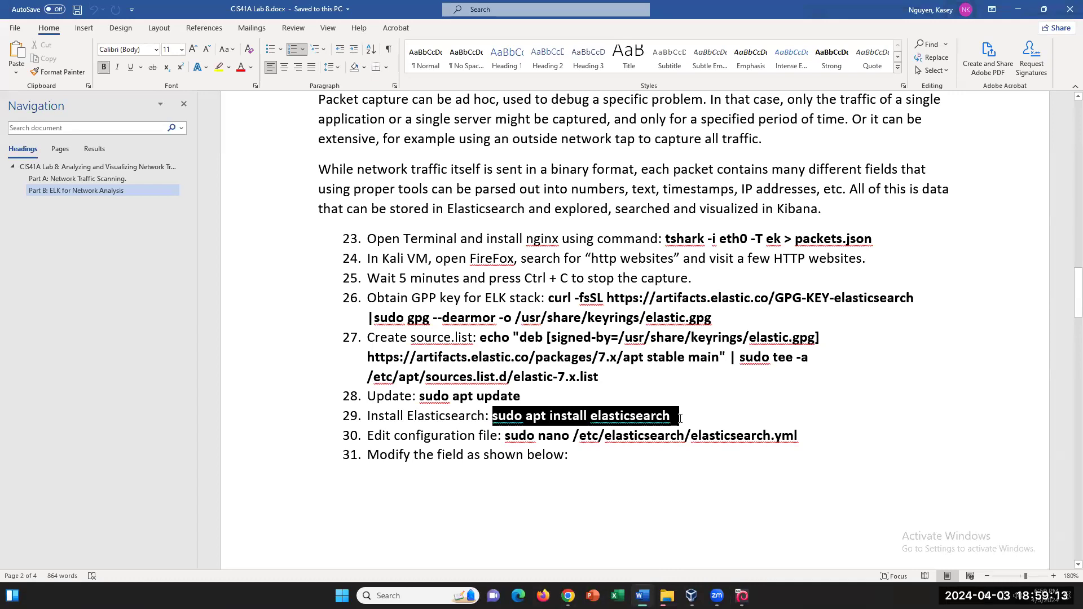
click(814, 560)
click(830, 358)
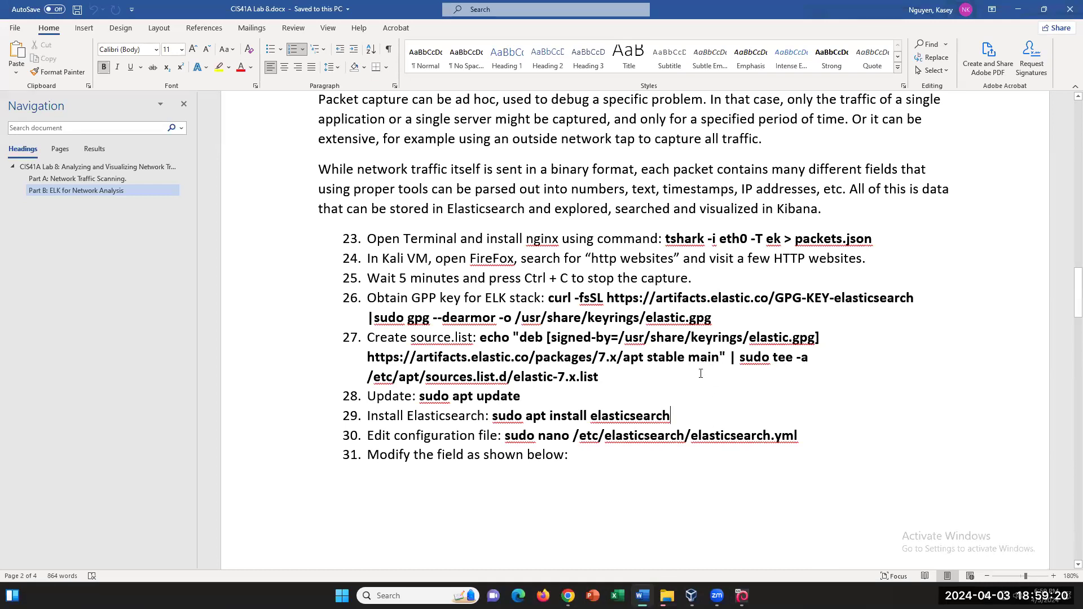
click(568, 596)
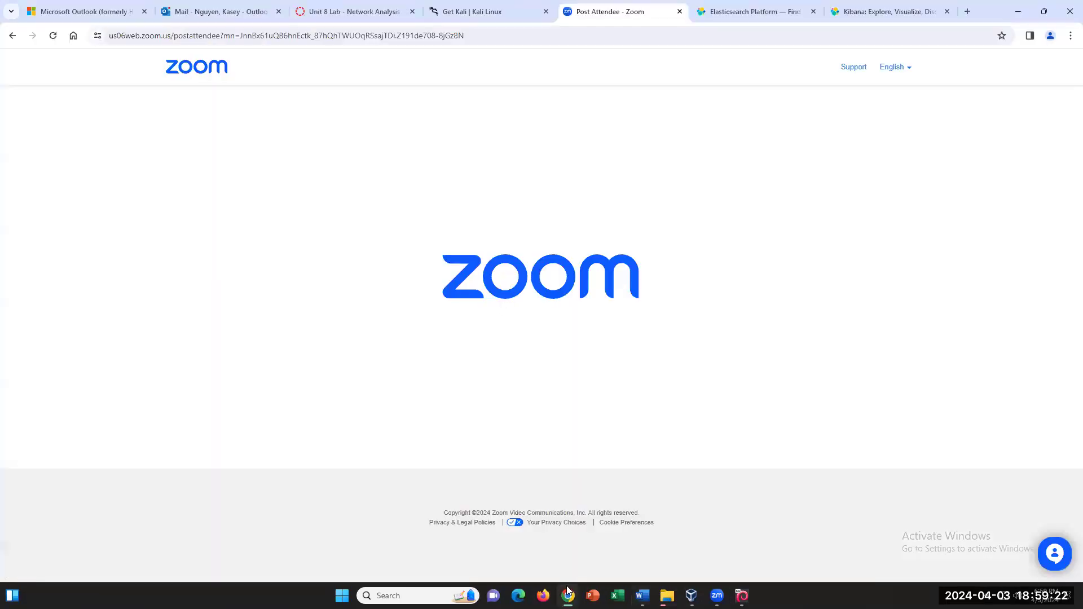
click(755, 11)
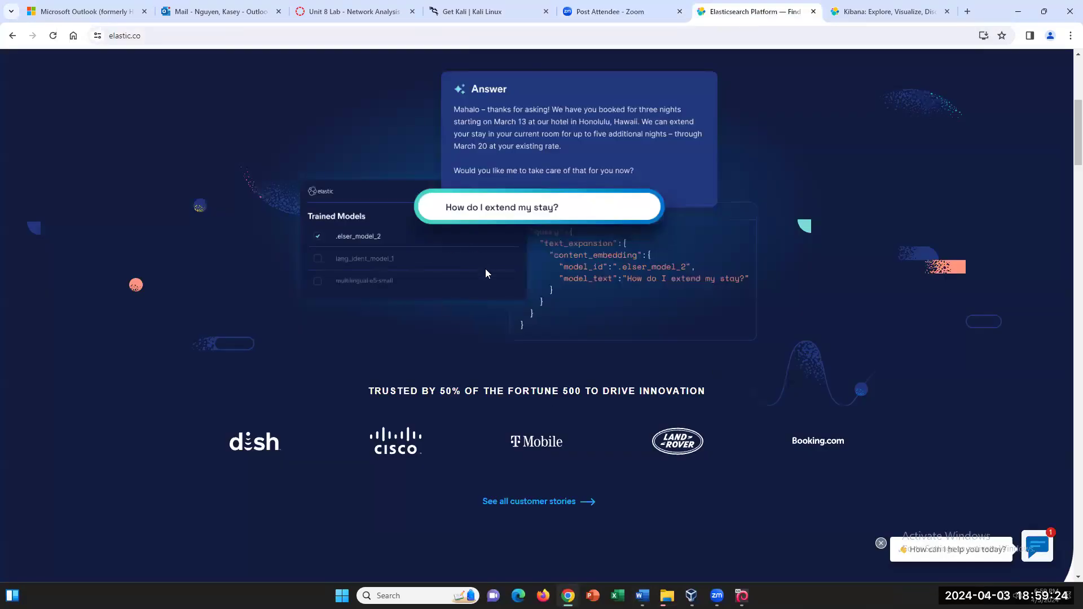
scroll(614, 386, up, 6)
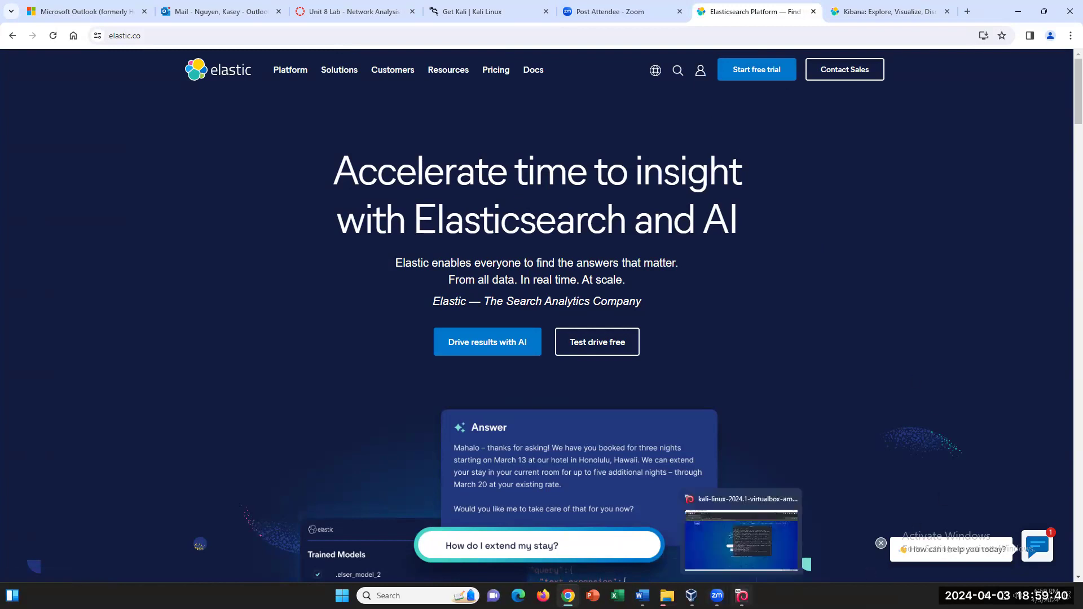
click(691, 596)
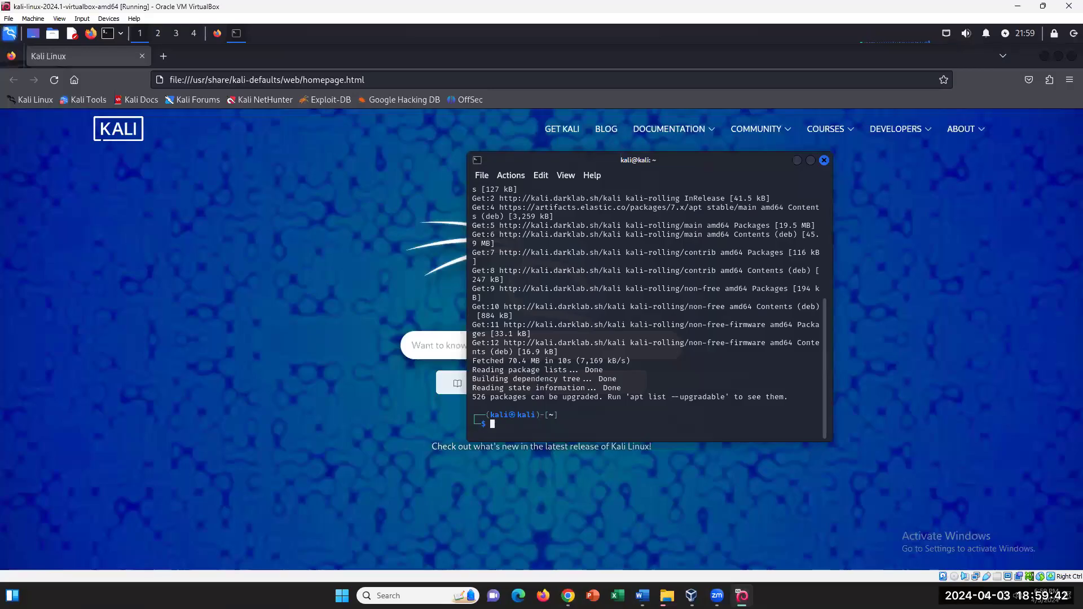
Step: Copy the command sudo apt install elasticsearch from step 29 of the Word document and run it in the Kali terminal
key(alt+Tab)
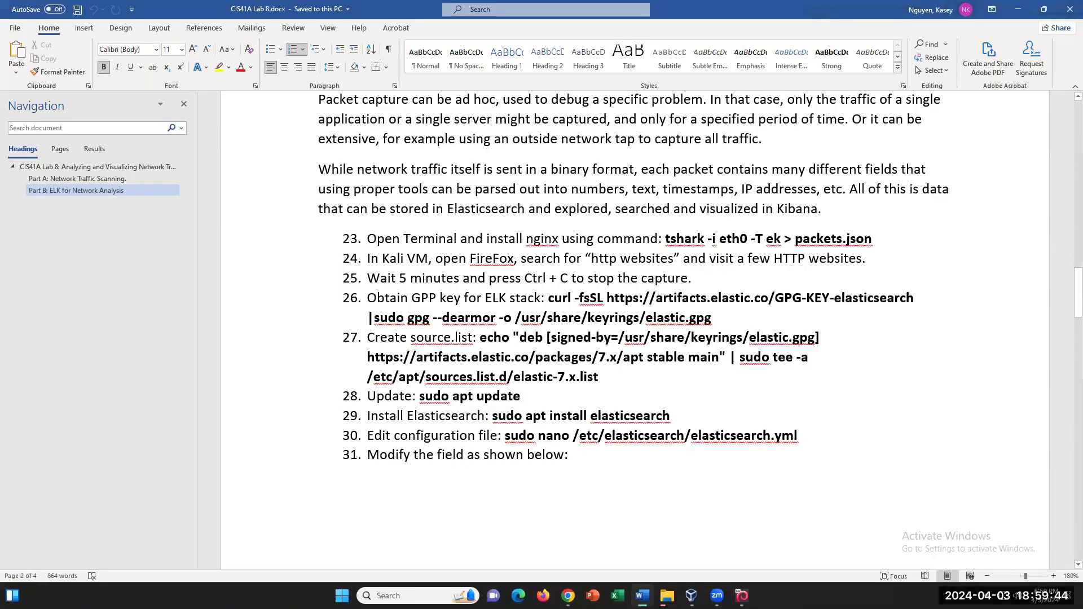
drag(680, 409, 516, 416)
right_click(571, 424)
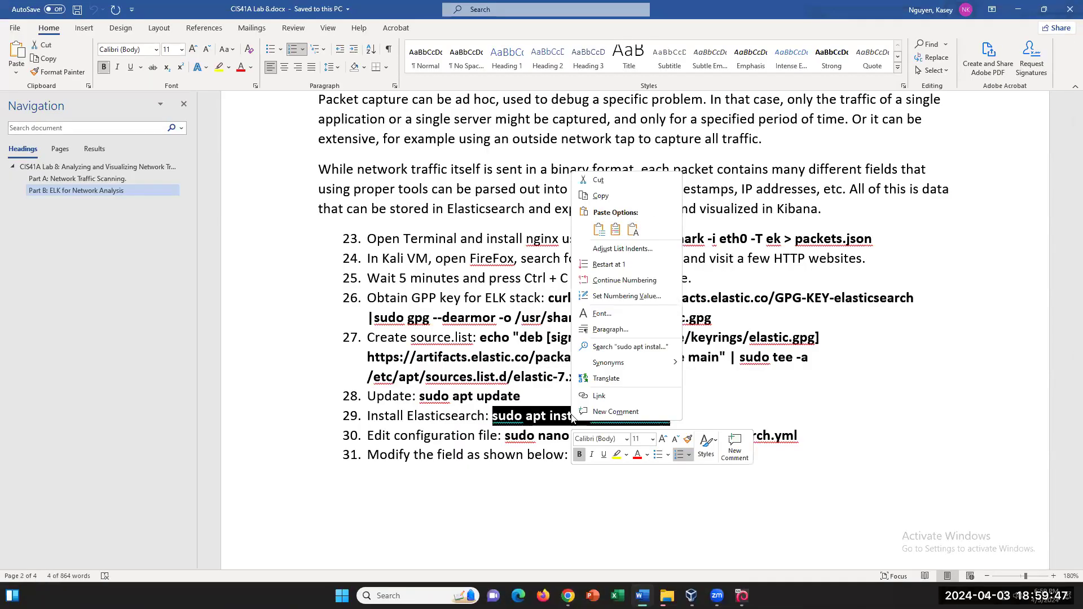
click(629, 201)
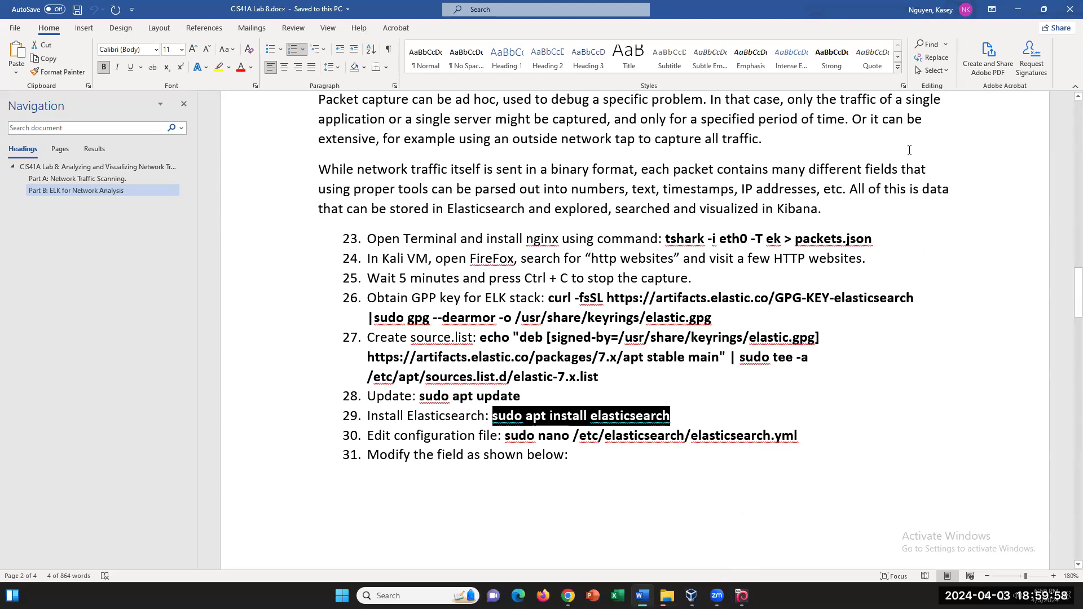
click(741, 595)
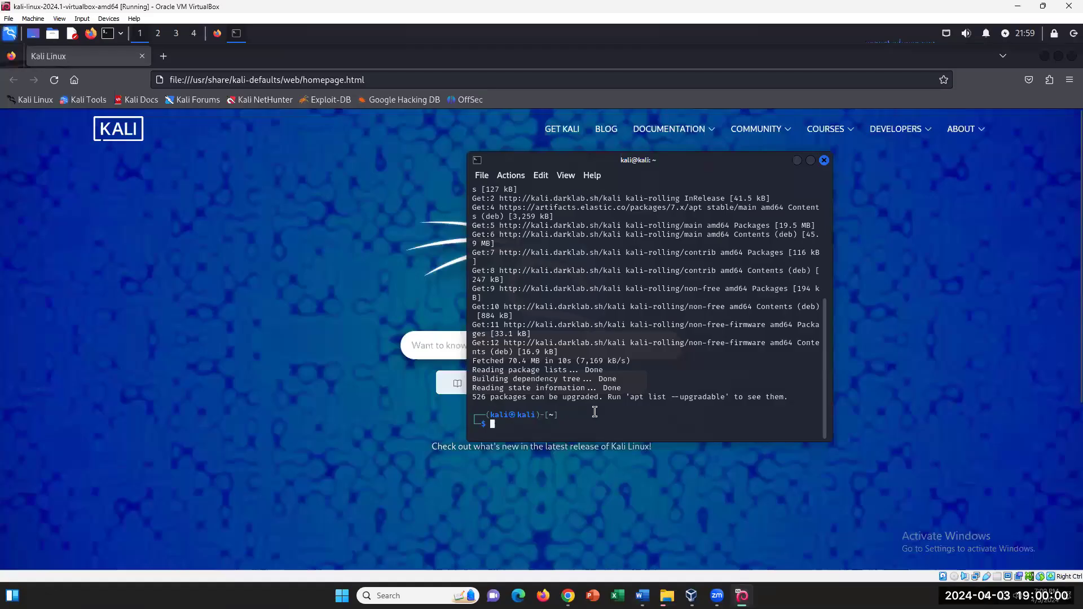
right_click(541, 424)
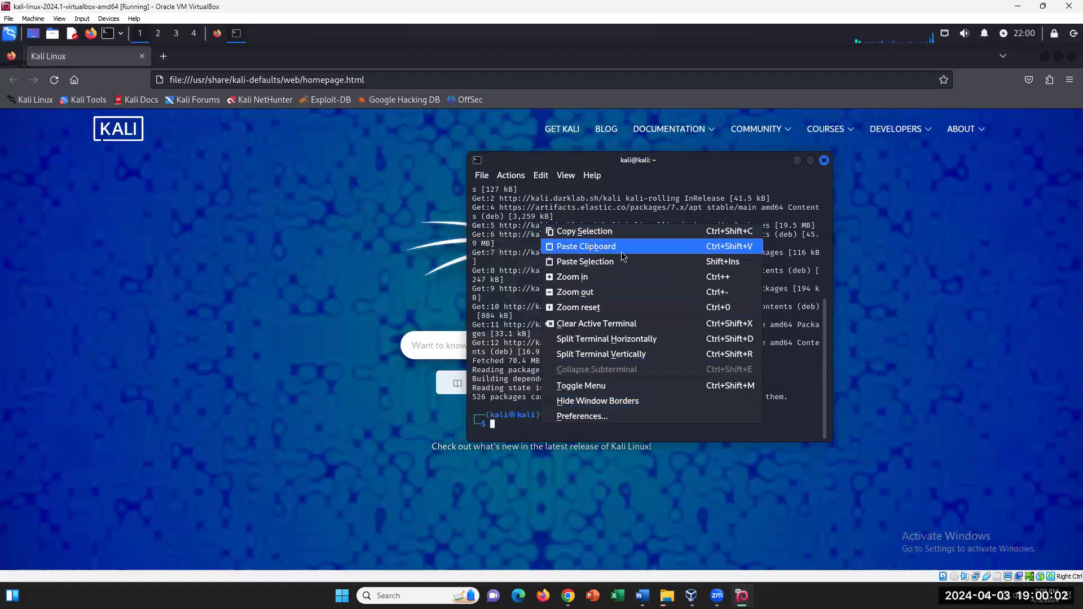
click(586, 246)
key(Return)
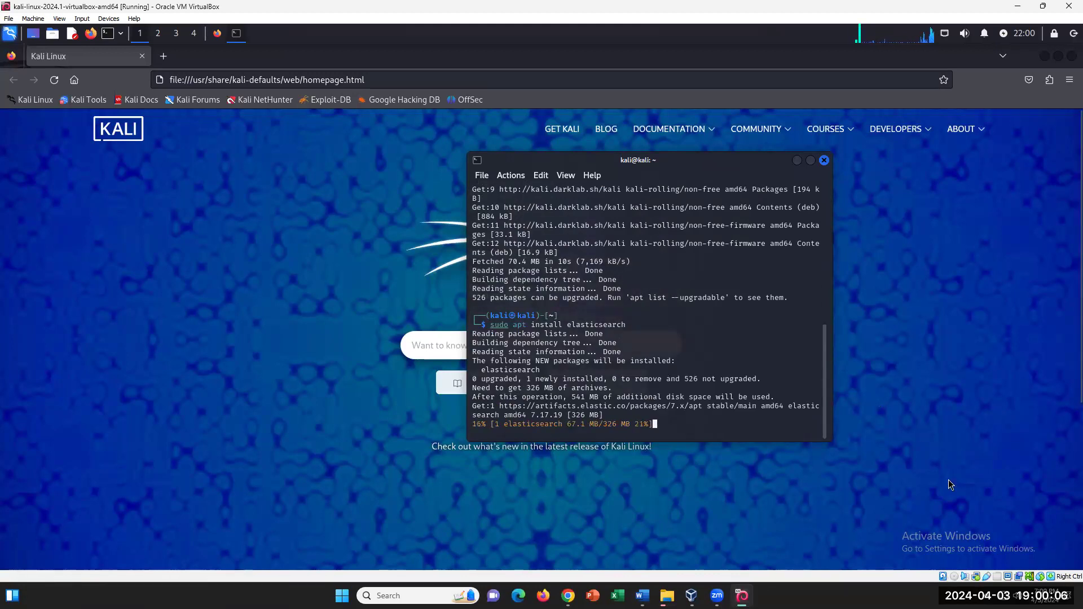
Step: Read the Word instructions for editing /etc/elasticsearch/elasticsearch.yml and the example of its network.host setting
key(alt+Tab)
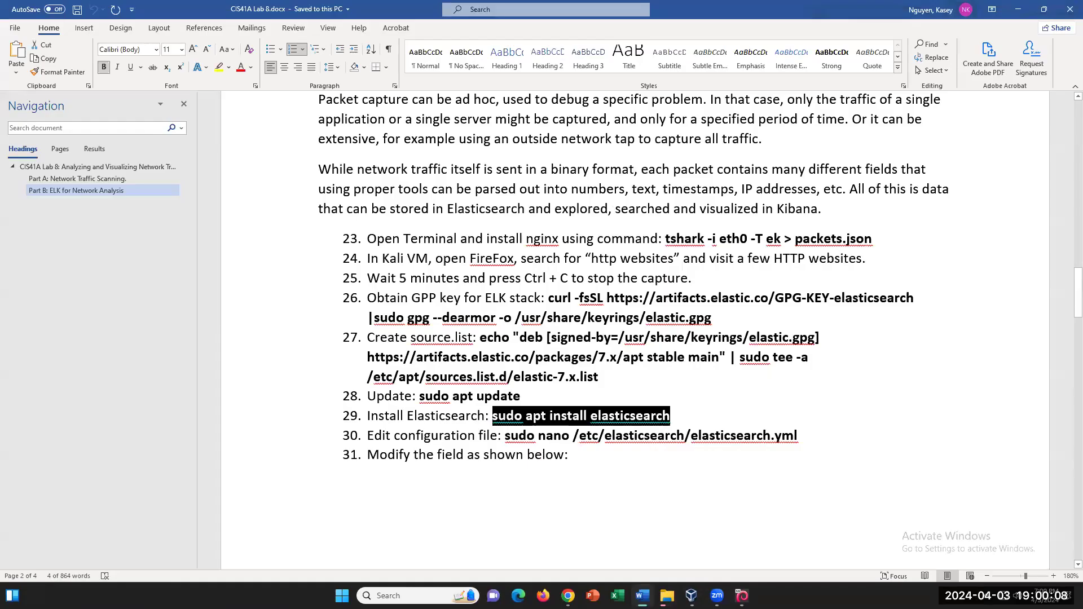
drag(507, 436, 815, 438)
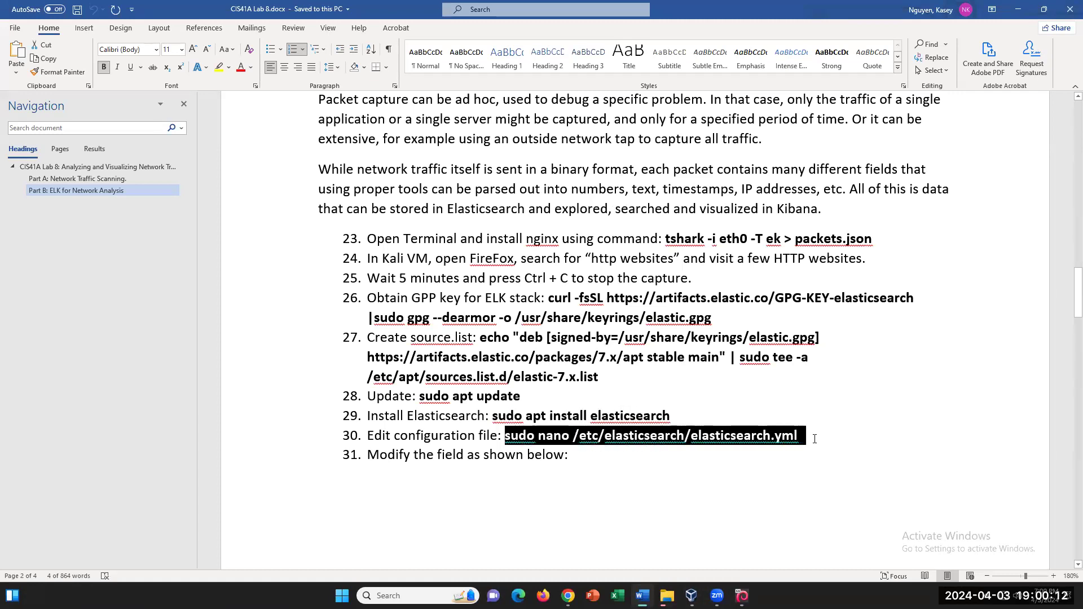
click(783, 489)
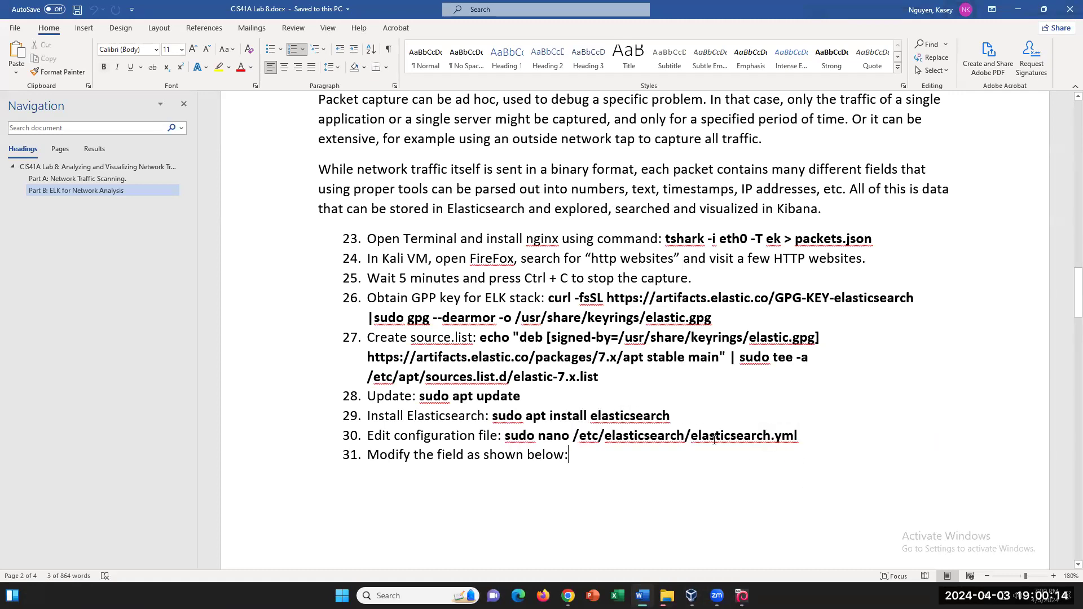
drag(671, 416, 593, 411)
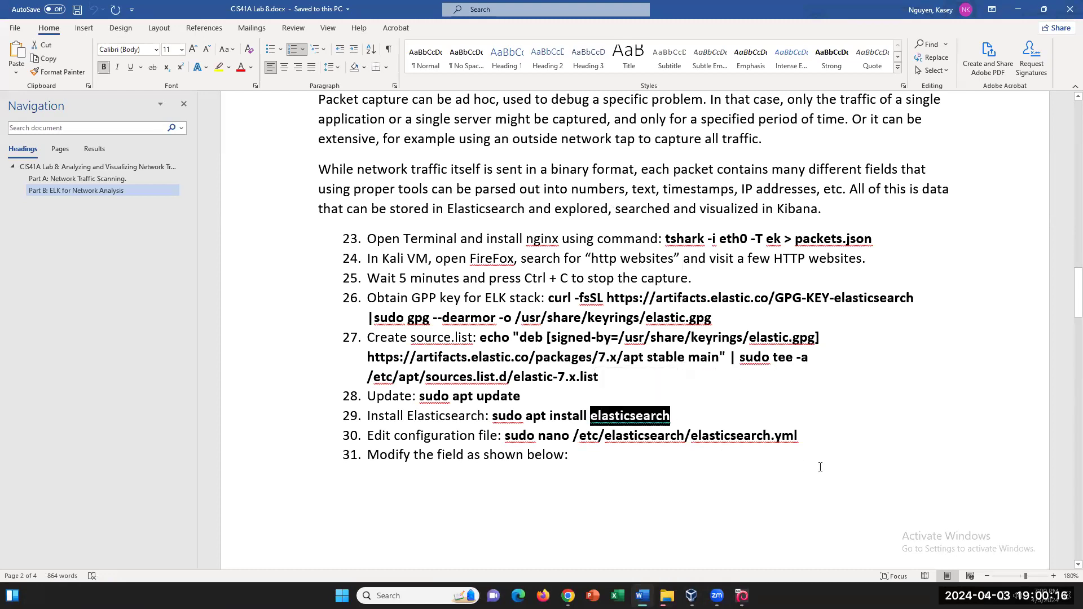
drag(808, 434, 505, 436)
click(809, 444)
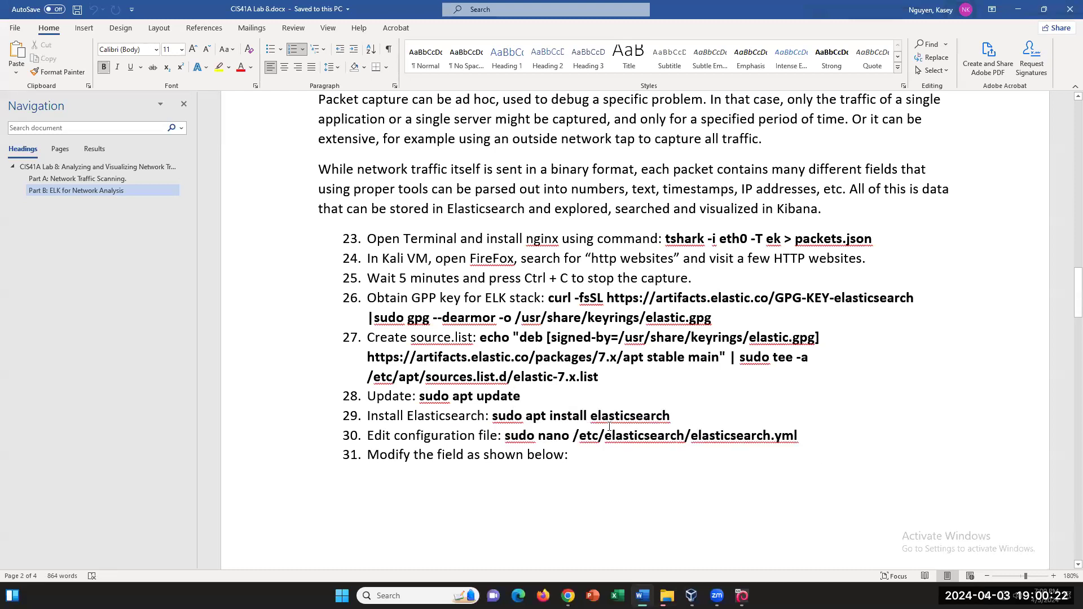
double_click(777, 436)
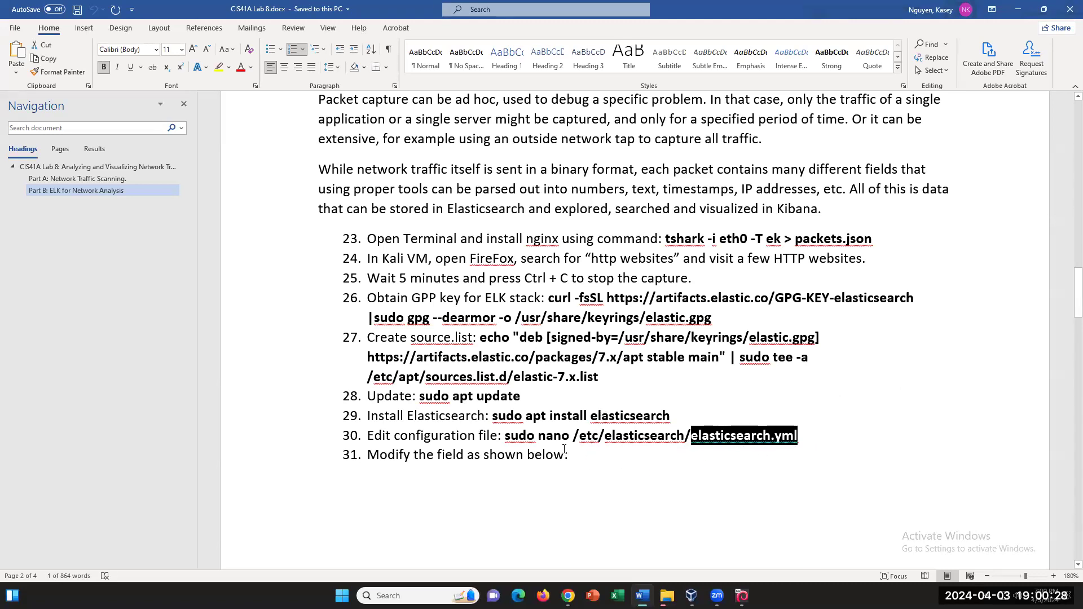
scroll(542, 435, down, 10)
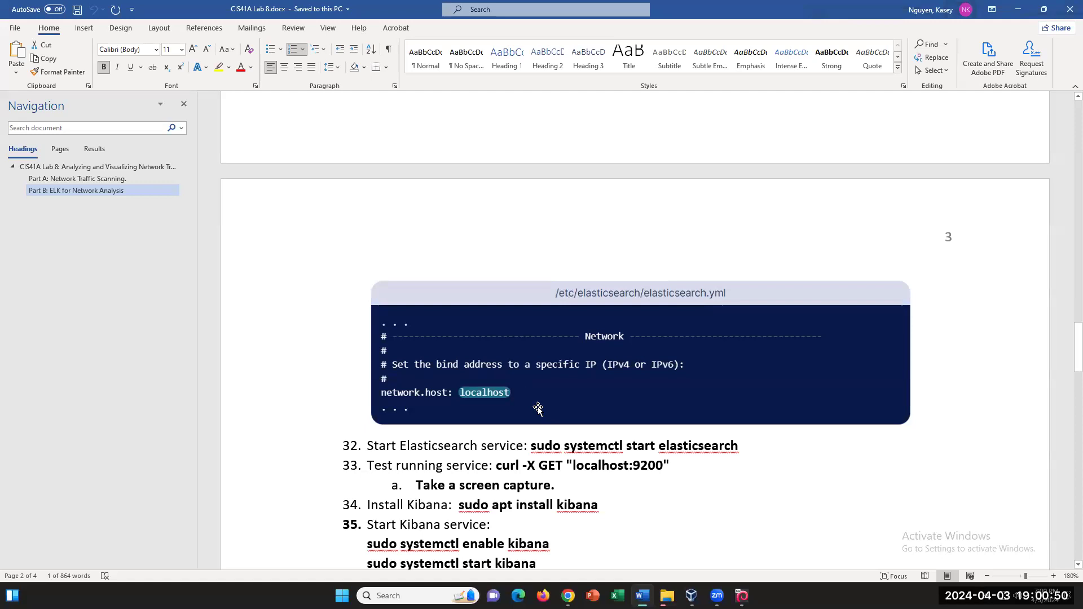
Step: Copy the command sudo nano /etc/elasticsearch/elasticsearch.yml from step 30 of the Word document and run it in the Kali terminal
scroll(513, 395, up, 8)
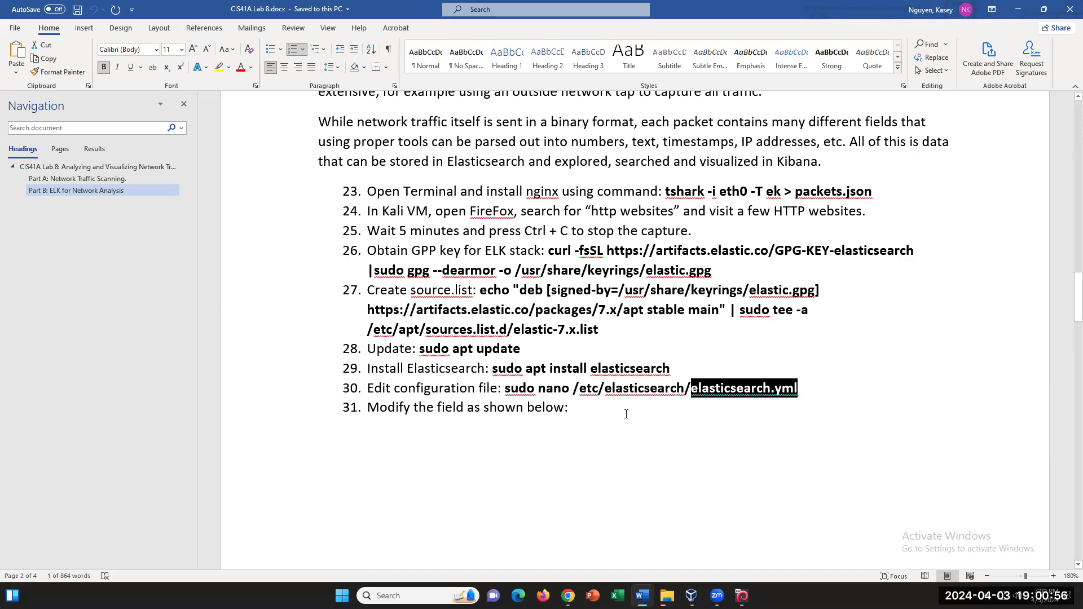
click(761, 410)
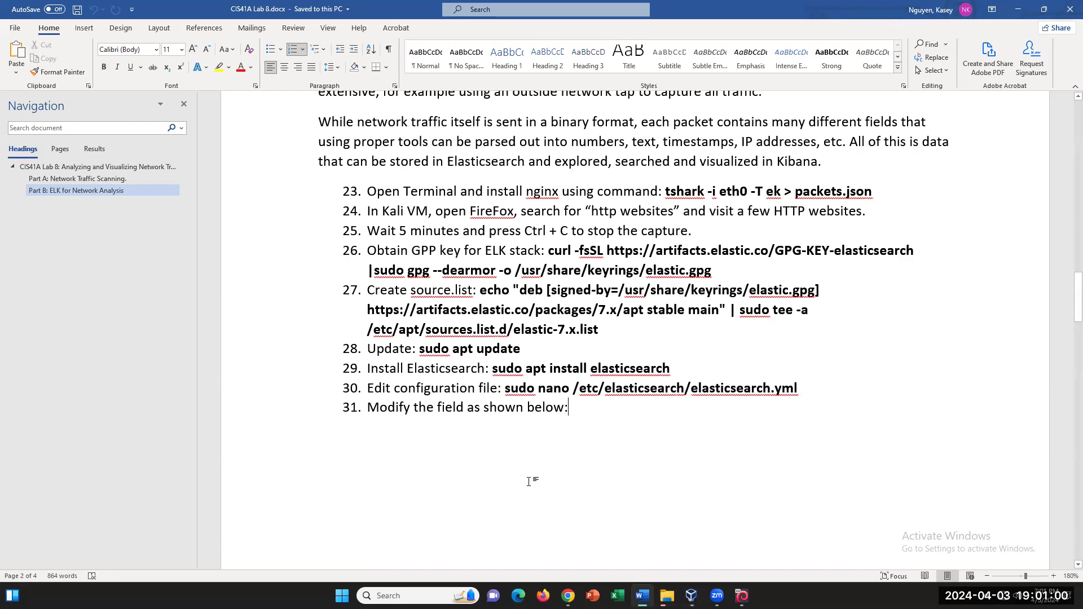
click(741, 595)
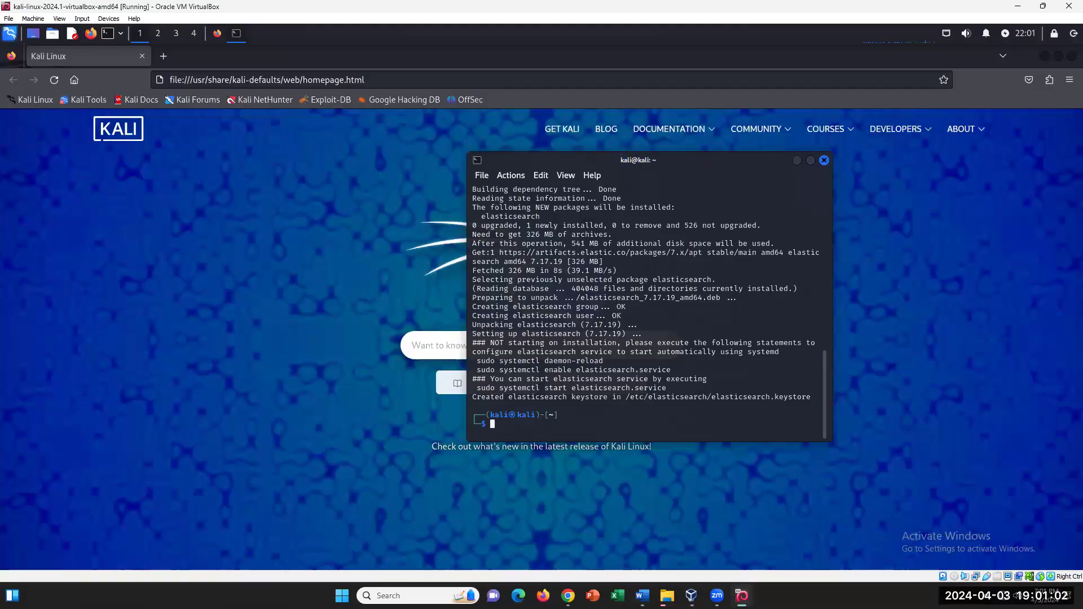
key(alt+Tab)
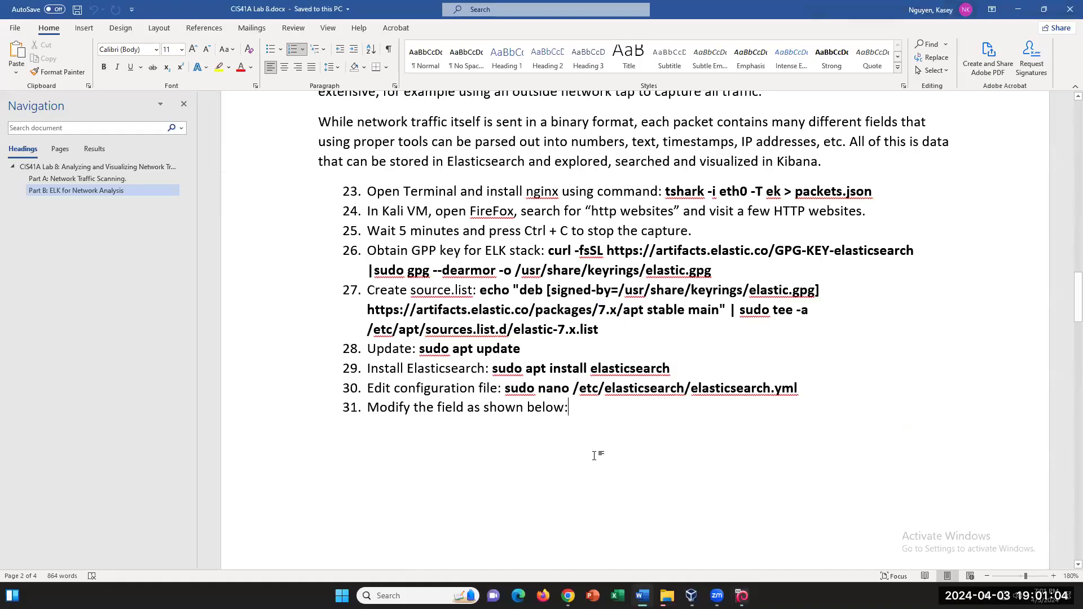
drag(797, 388, 505, 389)
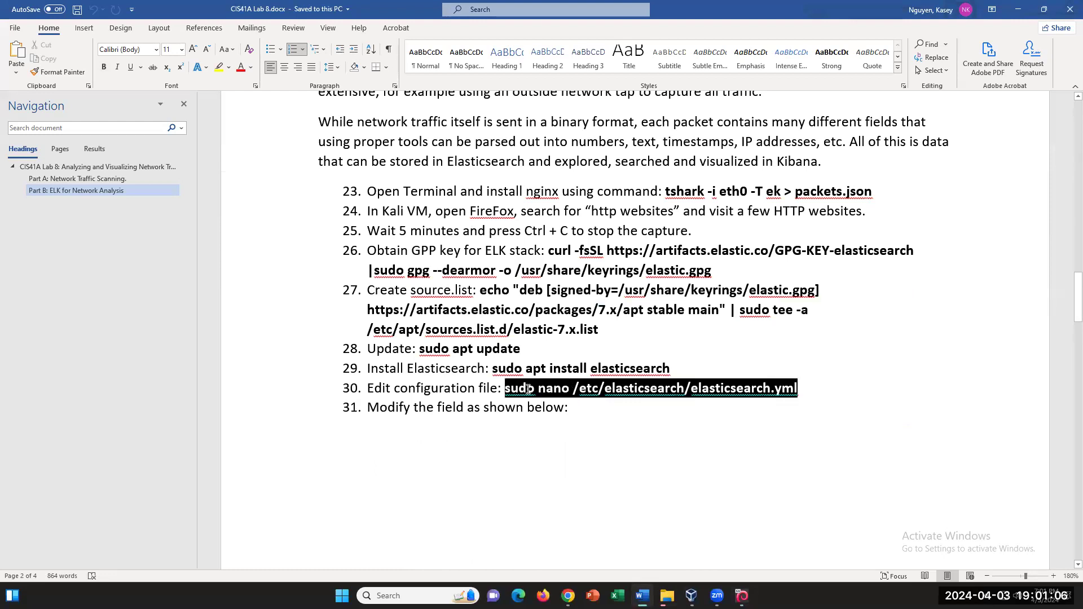
right_click(578, 389)
click(630, 164)
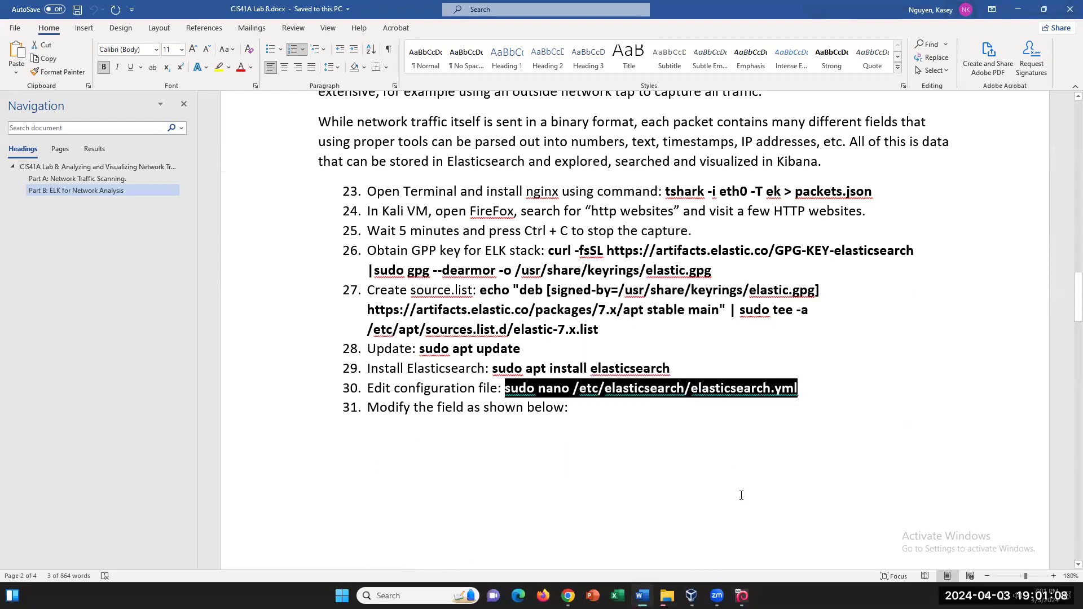
key(alt+Tab)
right_click(509, 430)
click(555, 329)
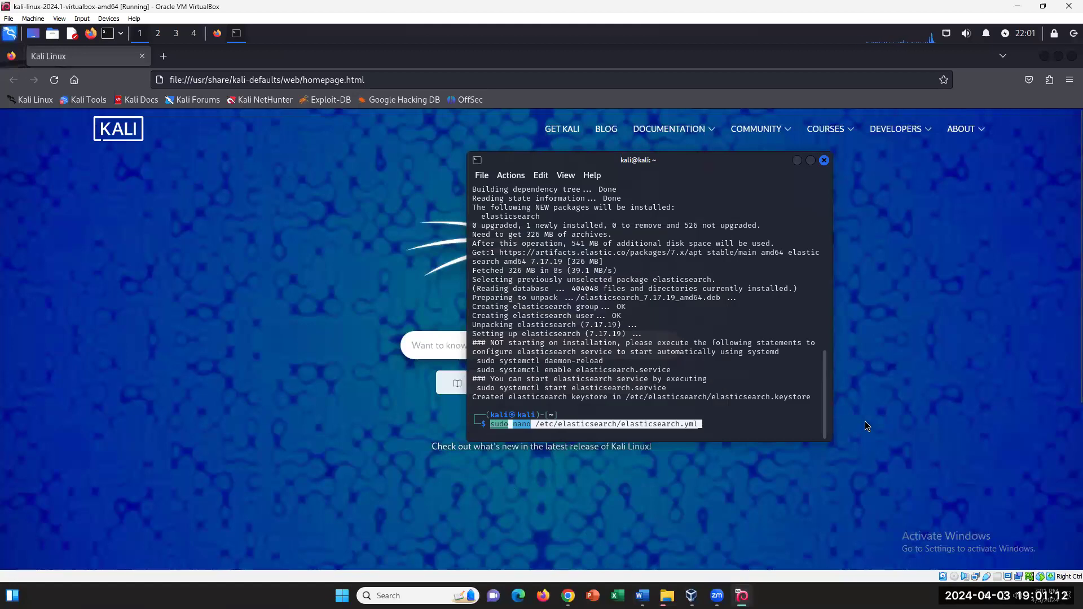
key(Return)
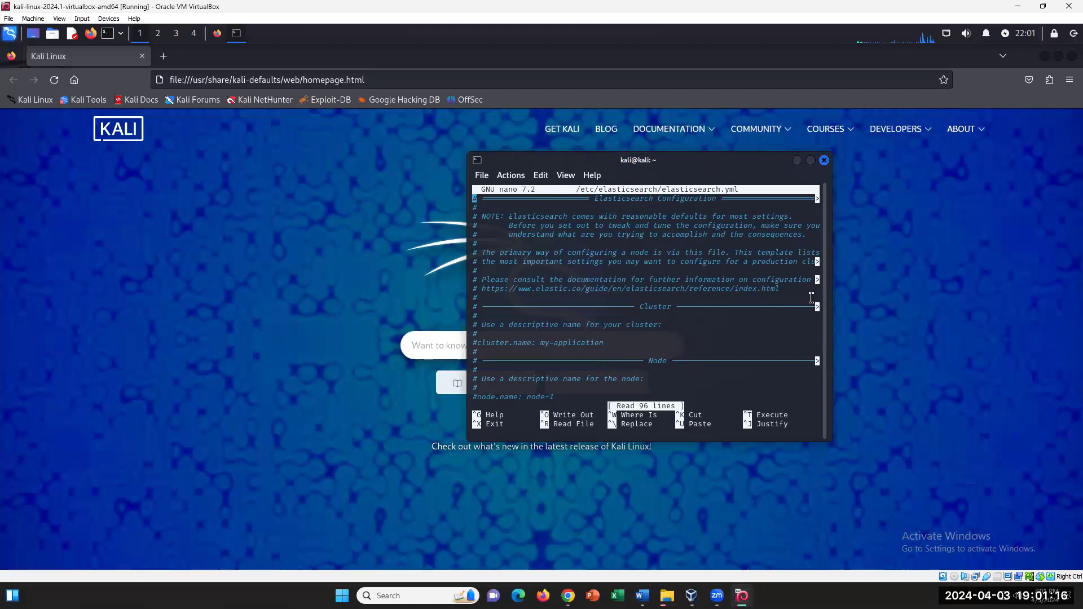
Step: Locate network.host in the Network section of elasticsearch.yml, compare it with the Word example, and uncomment the line
key(Down)
key(Down)
key(Down)
key(Down)
key(Down)
key(Down)
key(Down)
key(Down)
key(Down)
key(Down)
key(Down)
key(Down)
key(Down)
key(Down)
key(Down)
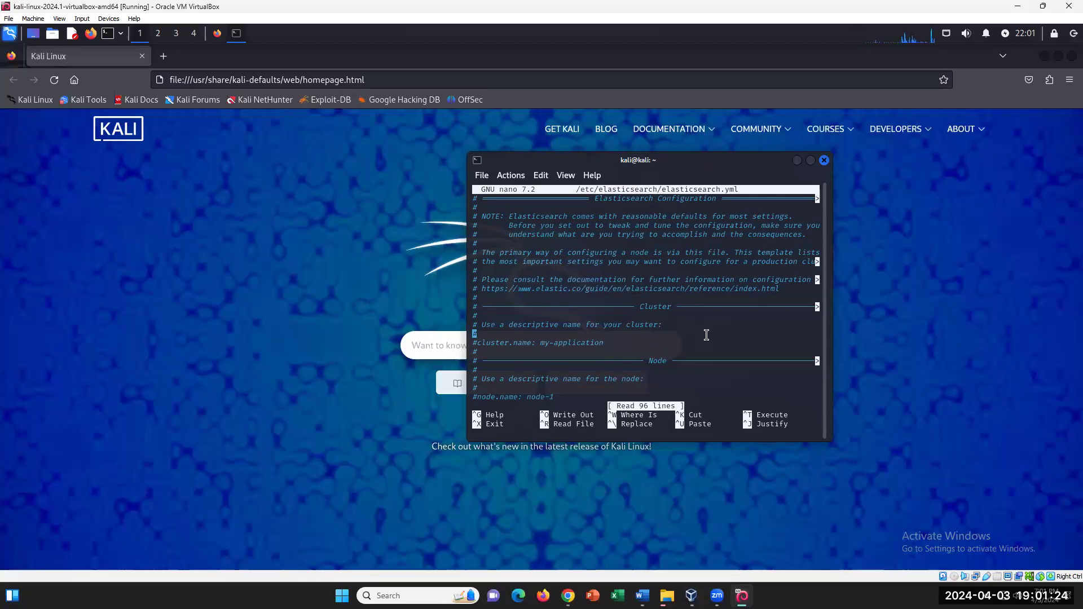
key(Down)
key(Down)
key(Down)
key(Down)
key(Down)
key(Down)
key(Down)
key(Down)
key(Down)
key(Down)
key(Down)
key(Down)
key(Down)
key(Down)
key(Down)
key(Down)
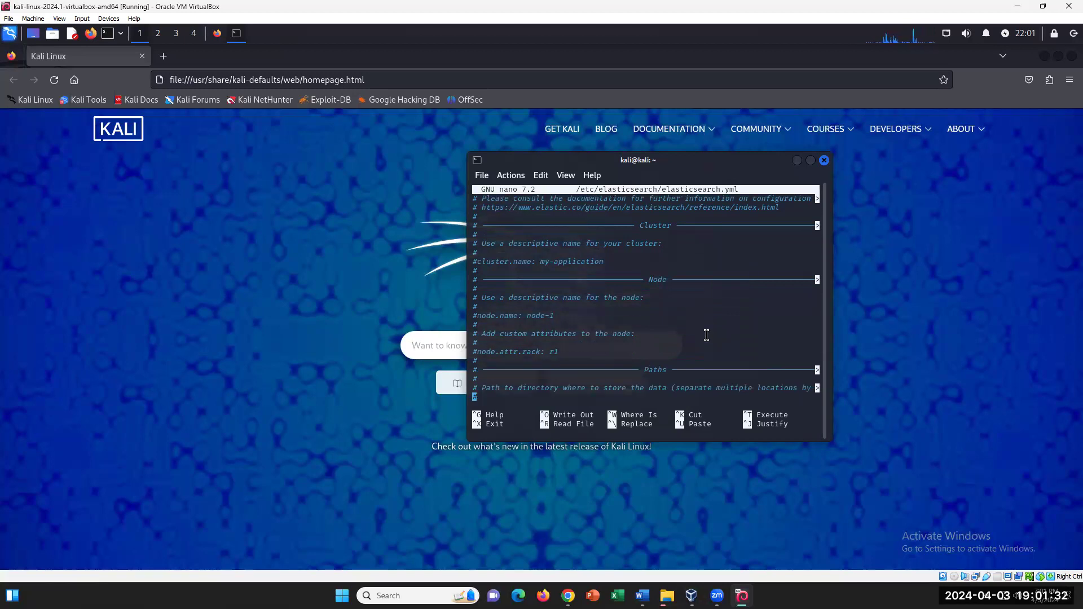
key(Down)
key(Down)
key(Down)
key(Down)
key(Down)
key(Down)
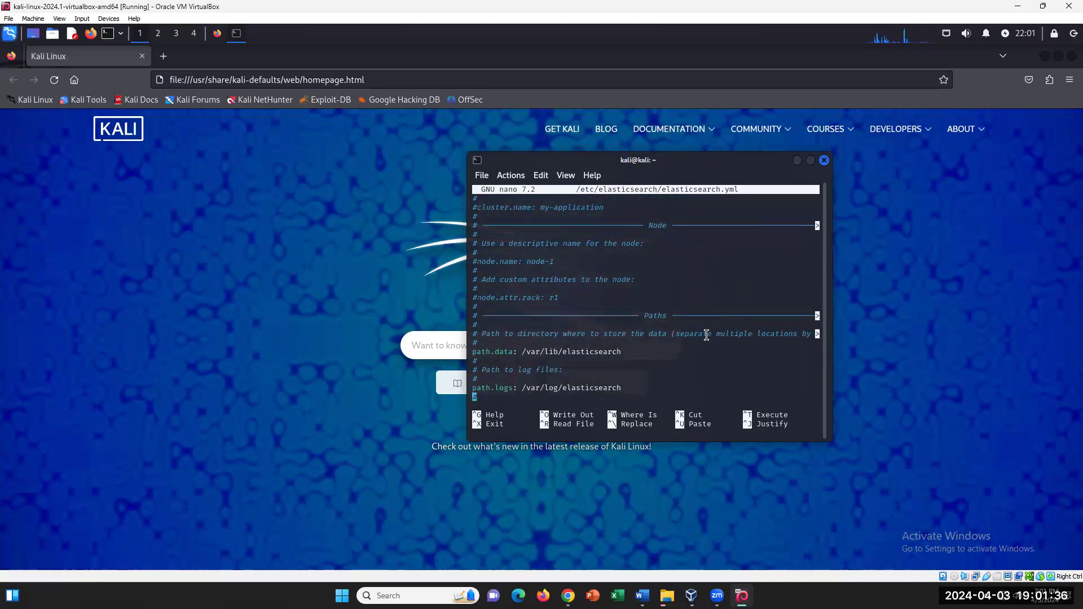
key(Down)
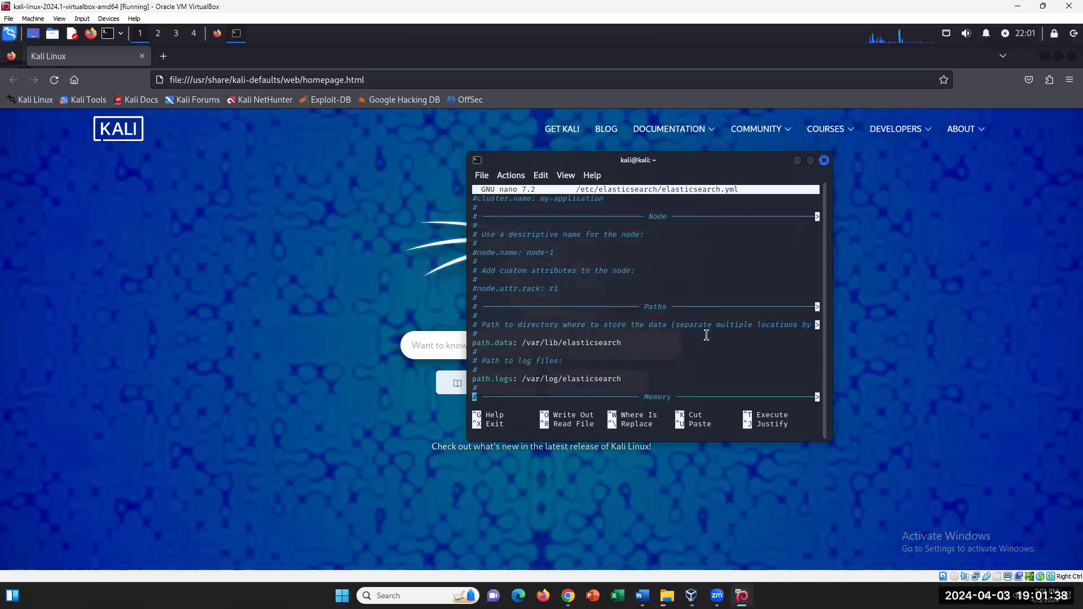
key(Down)
key(Down)
key(Down)
key(Down)
key(Down)
key(Down)
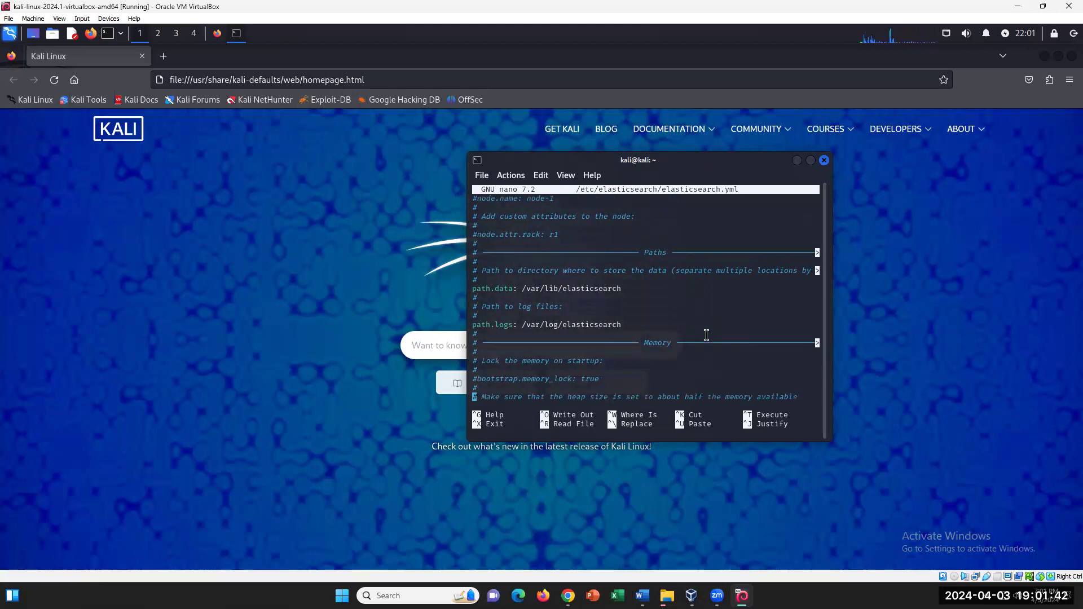
key(Down)
key(Down)
key(Down)
key(Down)
key(Down)
key(Down)
key(Down)
key(Down)
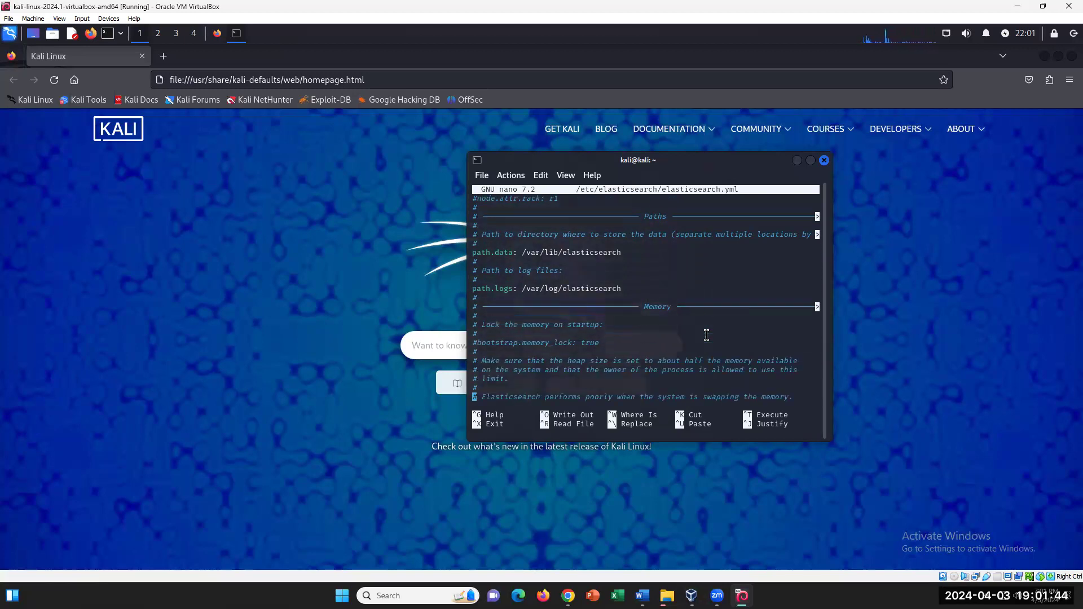
key(Down)
key(Down)
key(Down)
key(Down)
key(Down)
key(Down)
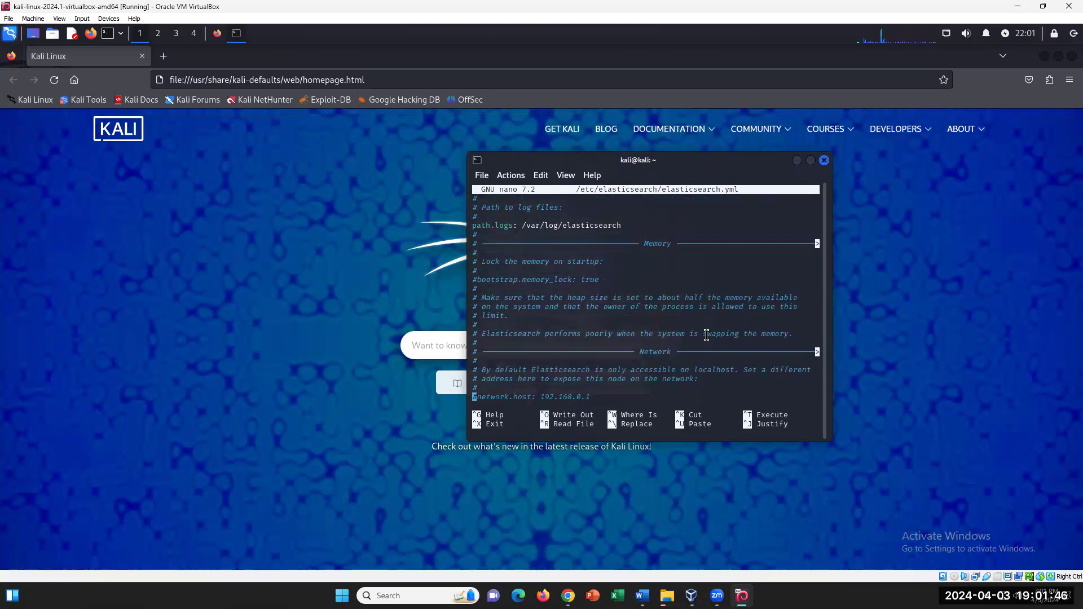
key(Up)
key(Up)
key(Up)
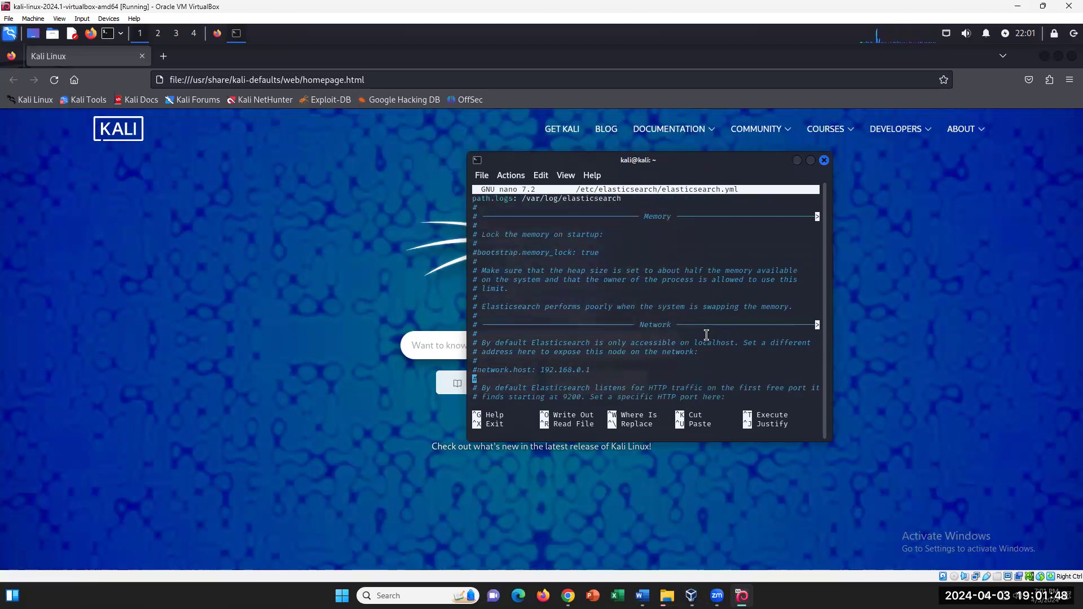
click(642, 595)
scroll(673, 431, down, 1)
scroll(674, 431, down, 8)
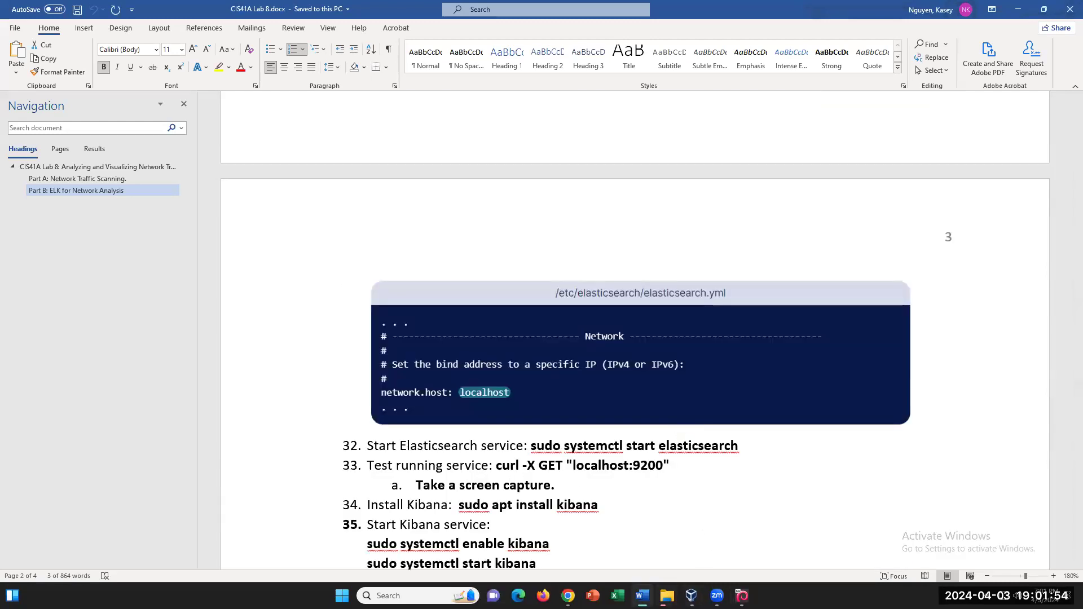
key(alt+Tab)
key(Right)
key(Right)
key(Right)
key(Right)
key(Right)
key(Right)
key(Right)
key(Right)
key(Right)
key(Right)
key(Right)
key(Left)
key(Left)
key(Left)
key(Left)
key(Left)
key(Left)
key(Left)
key(Left)
key(Left)
key(Left)
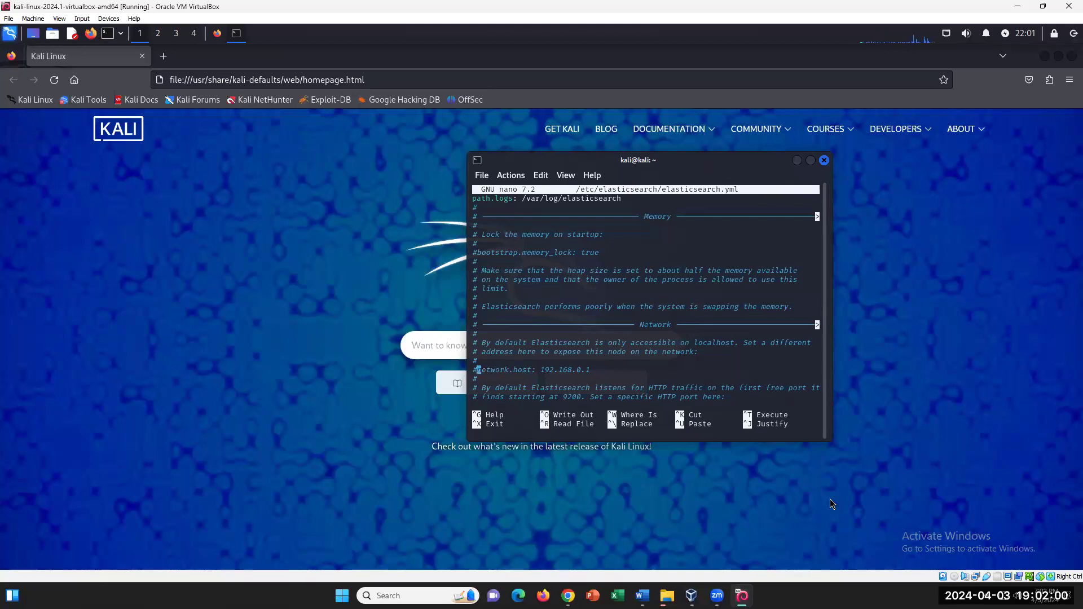
key(BackSpace)
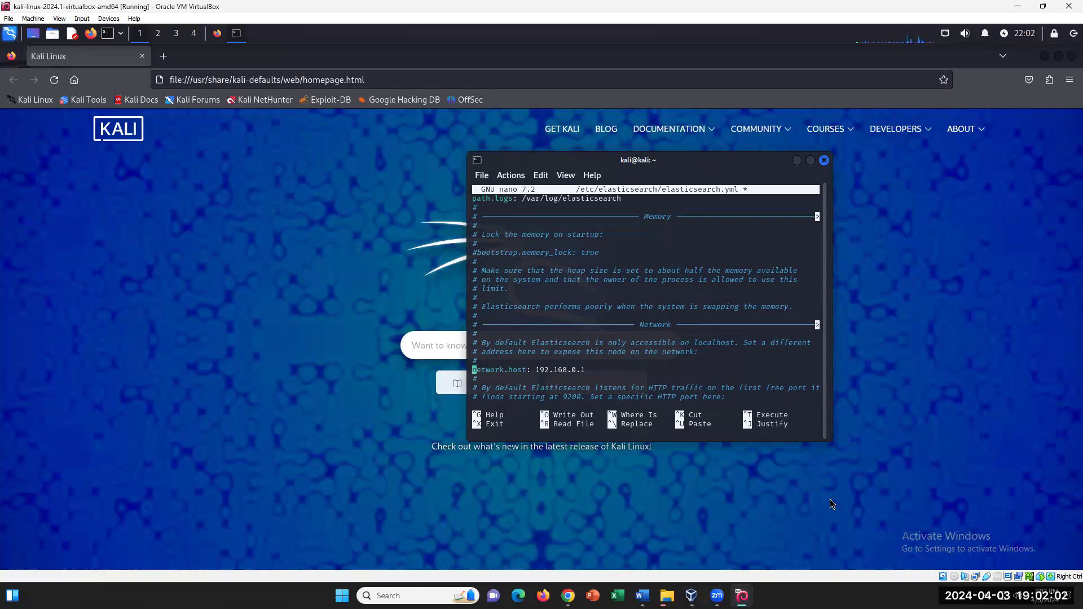
Step: Replace the IP address on the network.host line with localhost
key(Right)
key(Right)
key(Right)
key(Right)
key(Right)
key(Right)
key(Right)
key(Right)
key(Right)
key(Right)
key(Right)
key(Right)
key(Right)
key(Right)
key(Right)
key(Right)
key(Right)
key(Right)
key(Right)
key(Right)
key(Right)
key(Right)
key(Right)
key(Right)
key(BackSpace)
key(BackSpace)
key(BackSpace)
key(BackSpace)
key(BackSpace)
key(BackSpace)
key(BackSpace)
key(BackSpace)
key(BackSpace)
key(BackSpace)
key(BackSpace)
text(localhost)
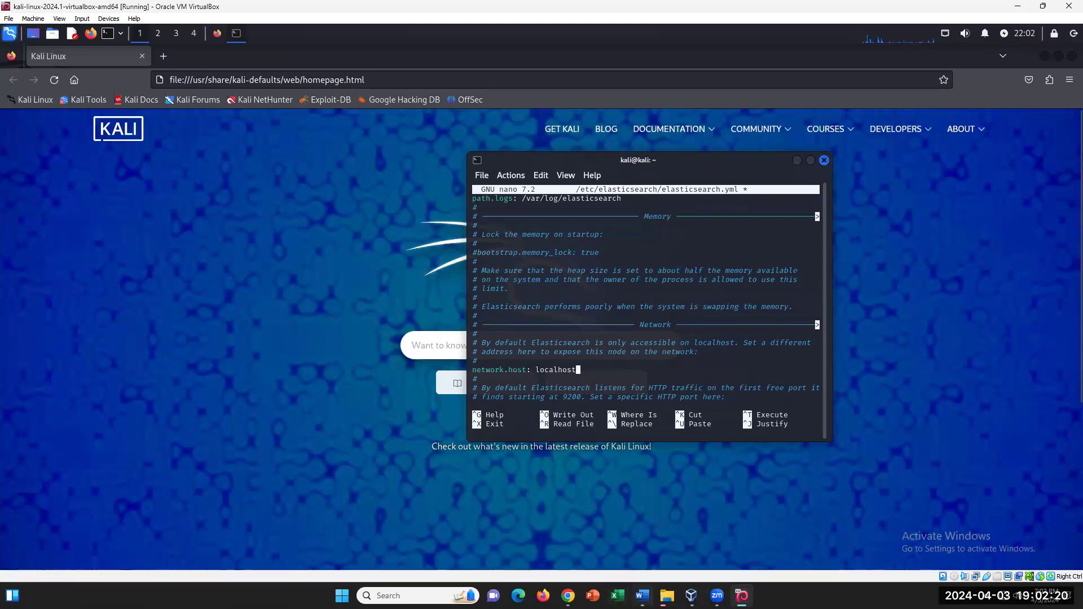
Step: Recheck the network.host example in the Word document, and save elasticsearch.yml under its existing name while exiting nano
click(642, 595)
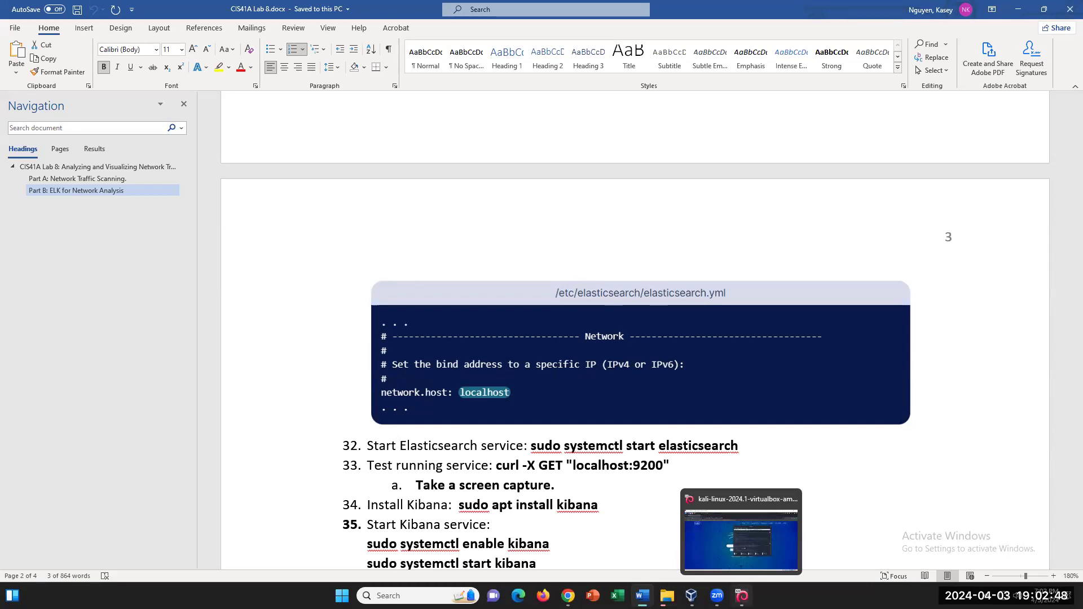
scroll(626, 433, up, 3)
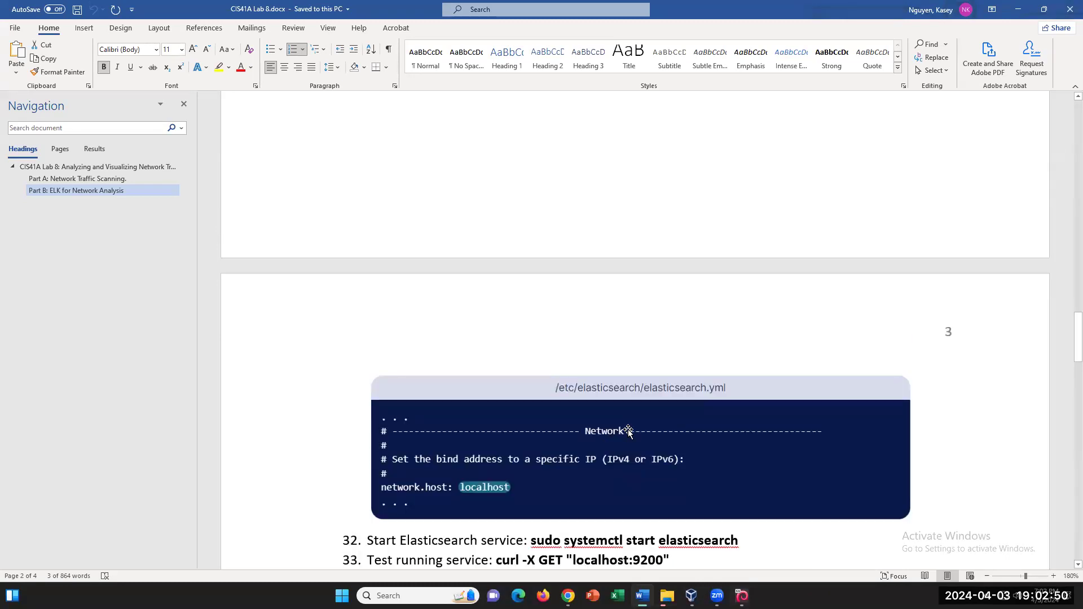
scroll(603, 422, down, 2)
scroll(603, 423, up, 3)
scroll(602, 422, down, 6)
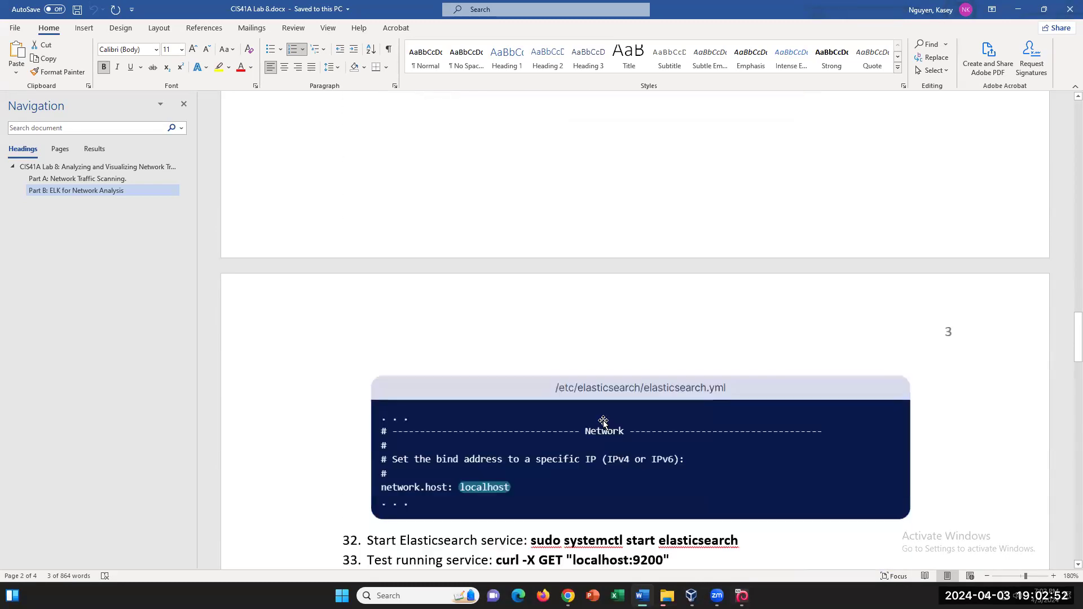
scroll(603, 421, up, 1)
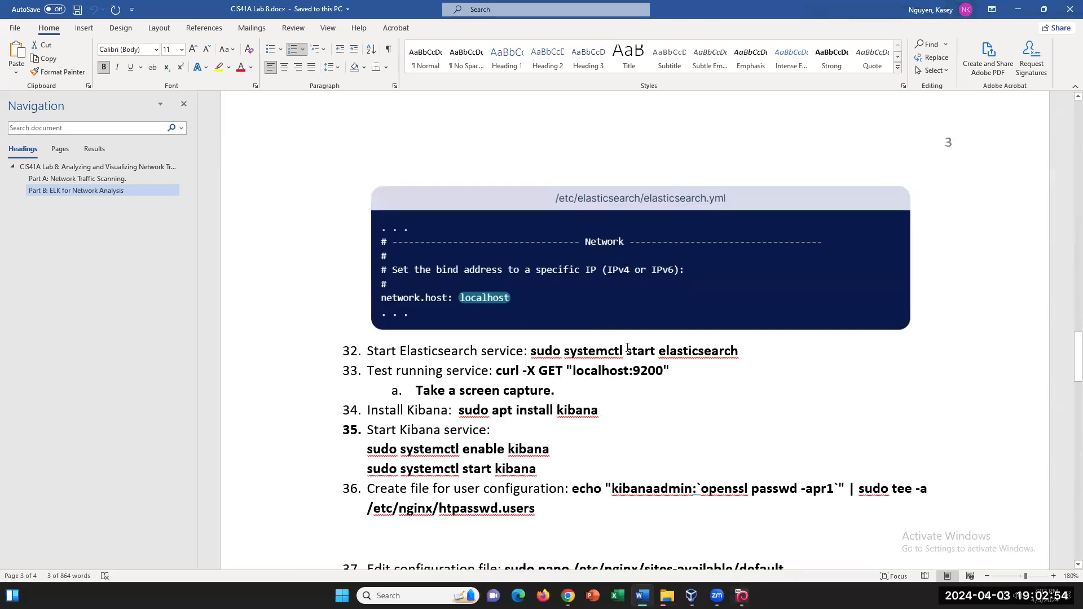
key(alt+Tab)
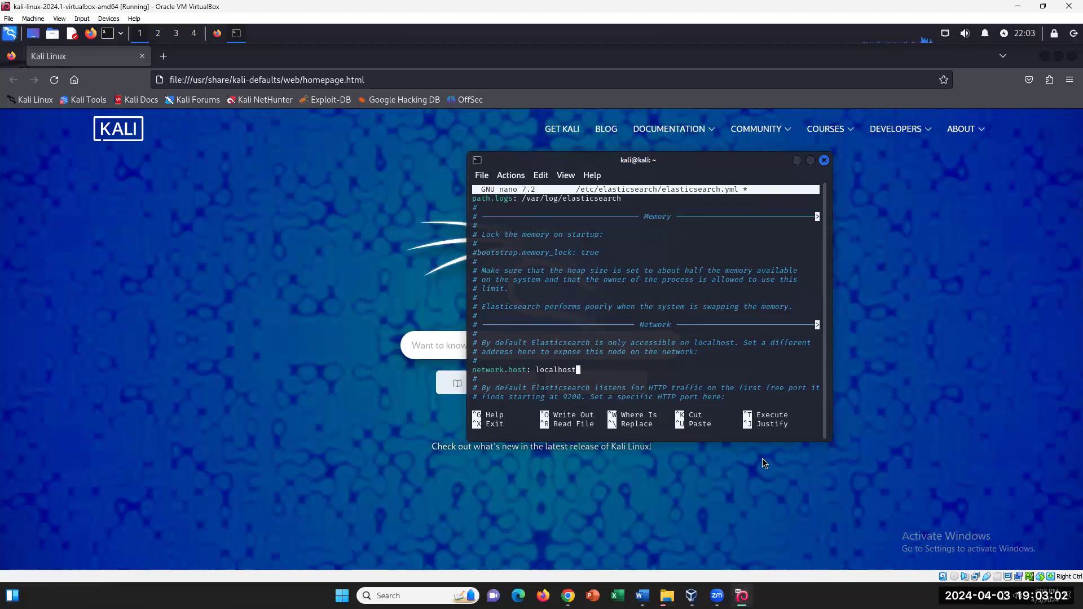
key(ctrl+x)
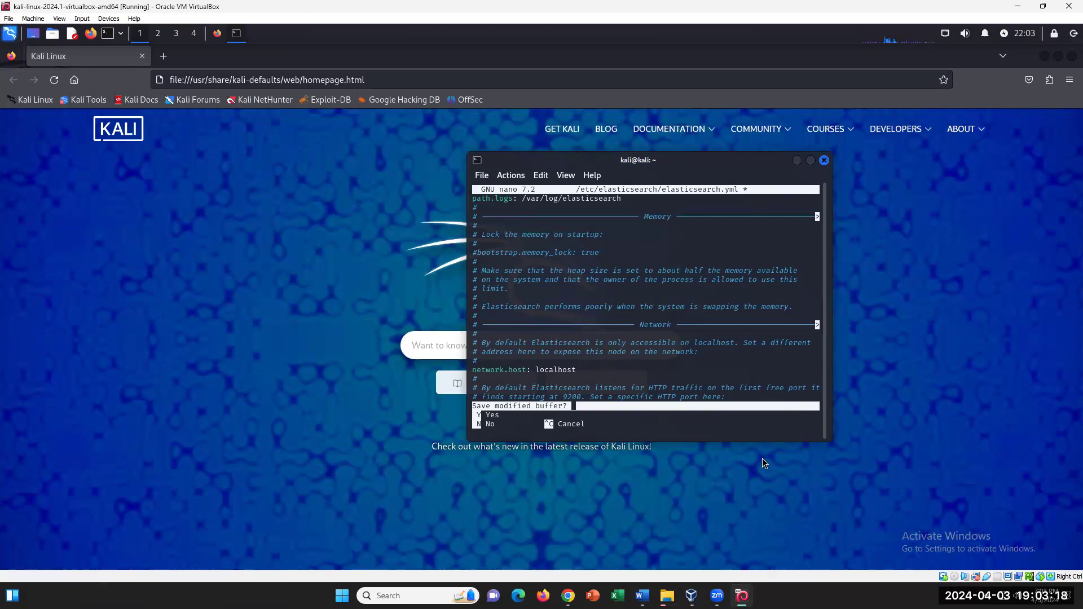
key(y)
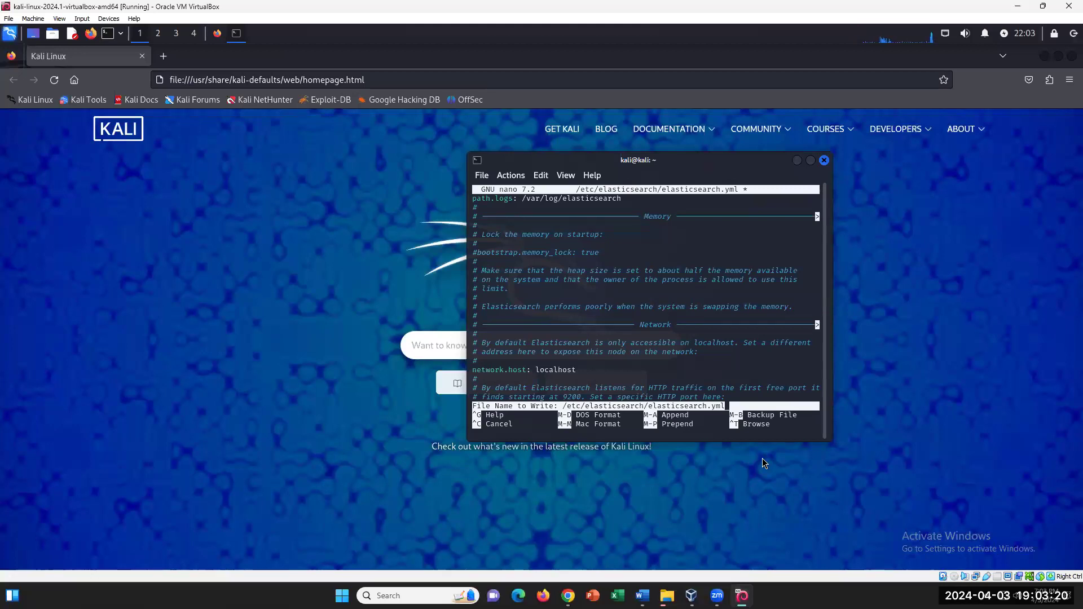
key(Return)
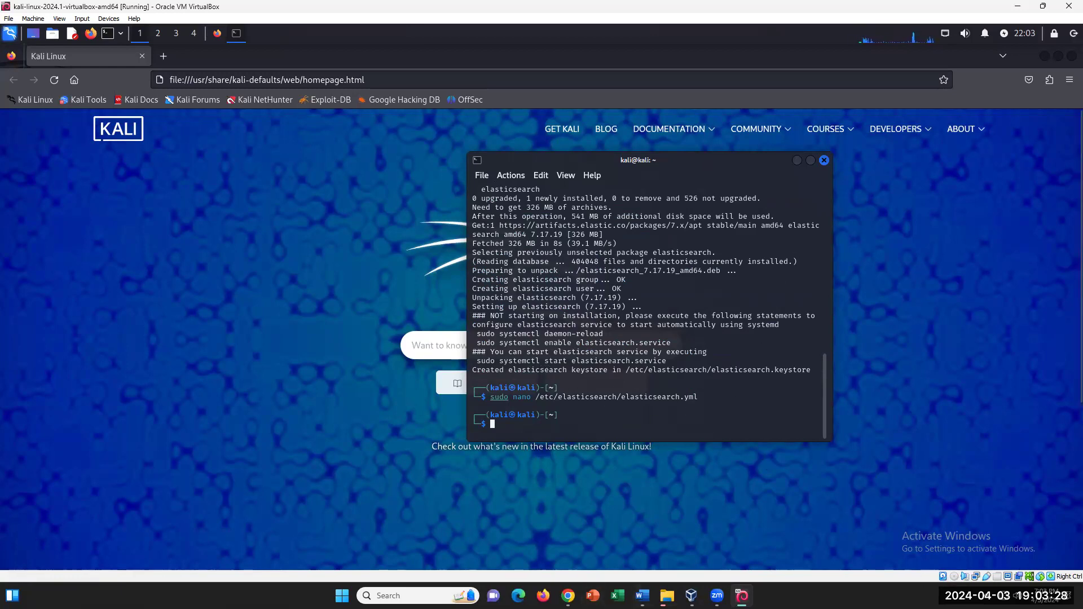
Step: Copy the command sudo systemctl start elasticsearch from step 32 of the Word document and run it in the Kali terminal
click(642, 596)
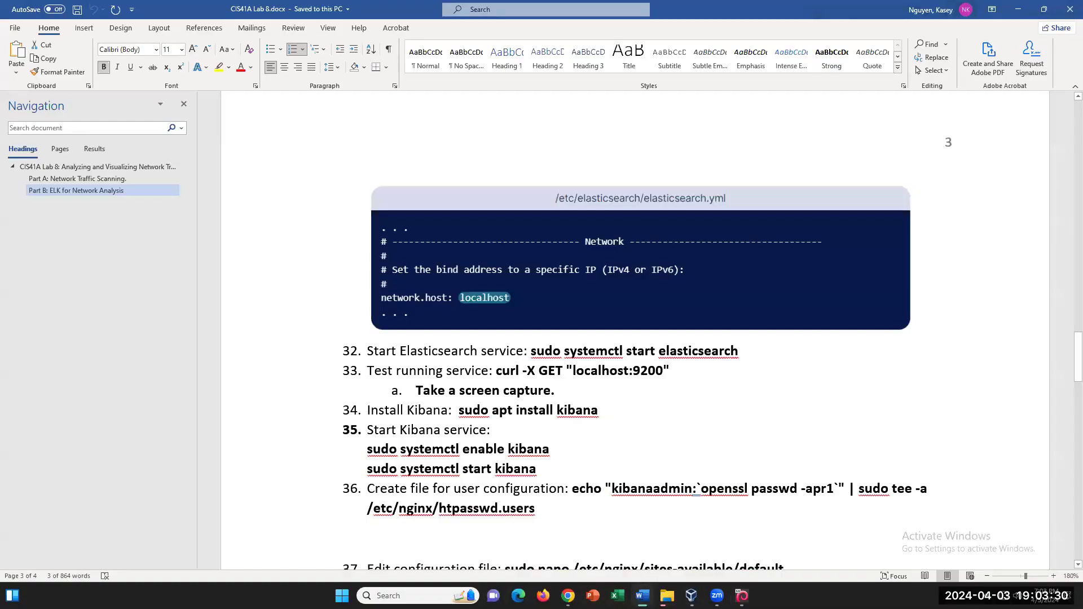
drag(543, 348, 739, 351)
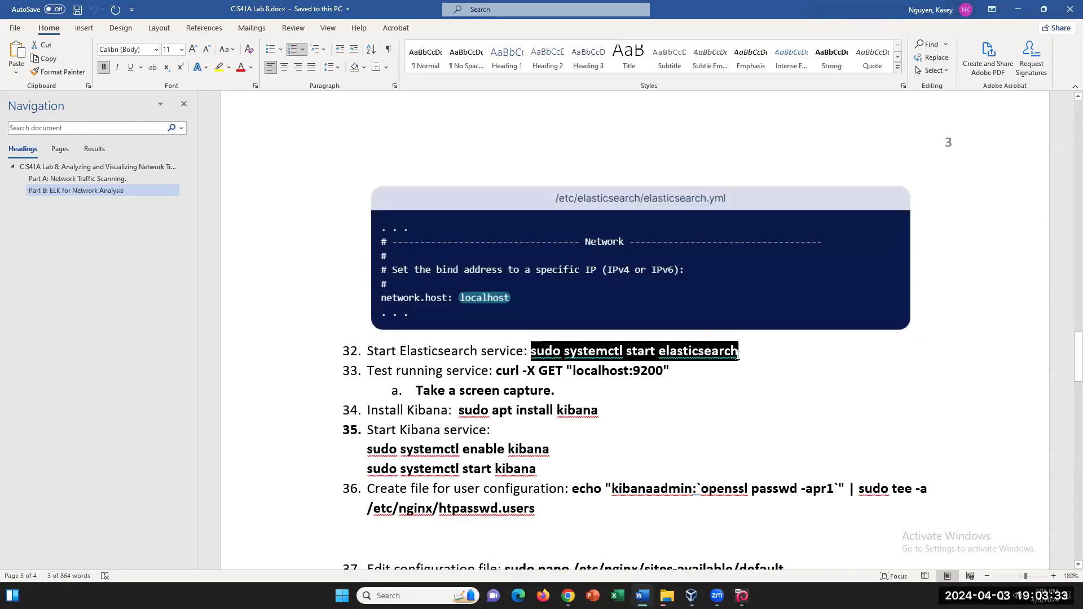
right_click(675, 354)
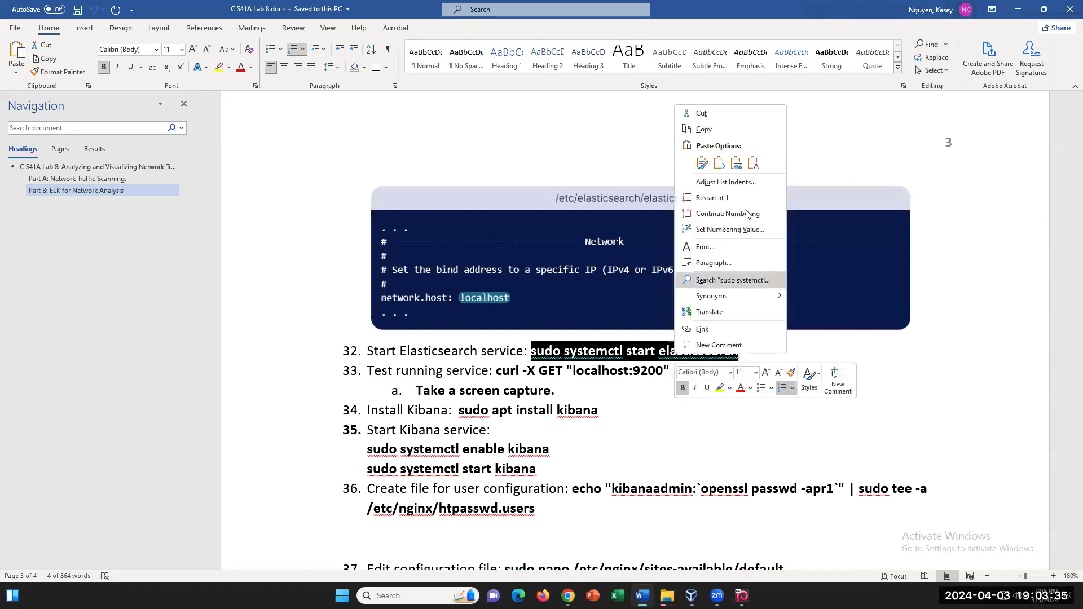
click(727, 133)
click(742, 596)
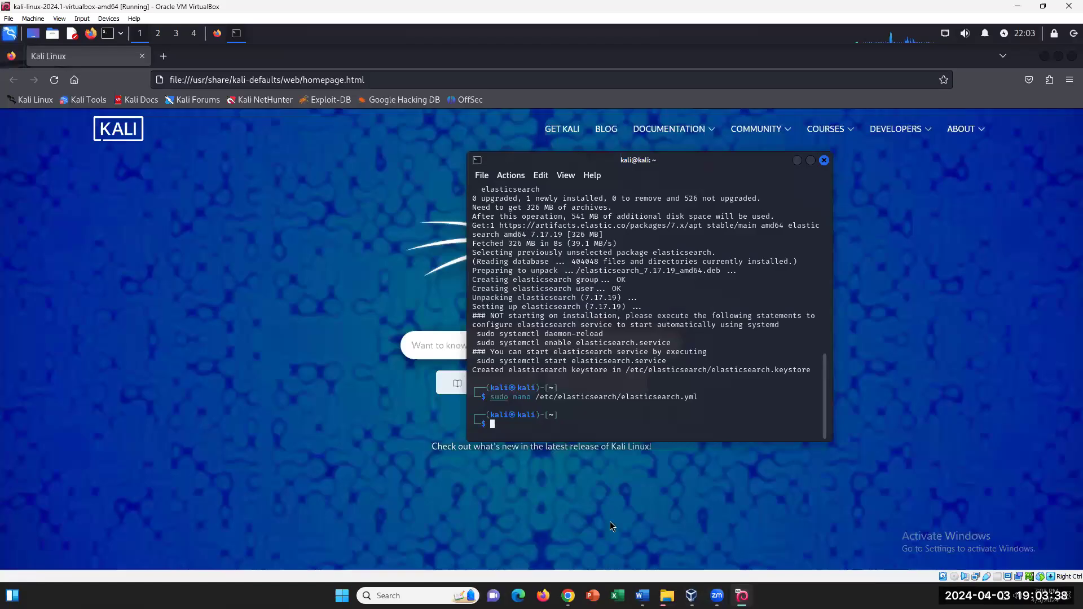
right_click(515, 419)
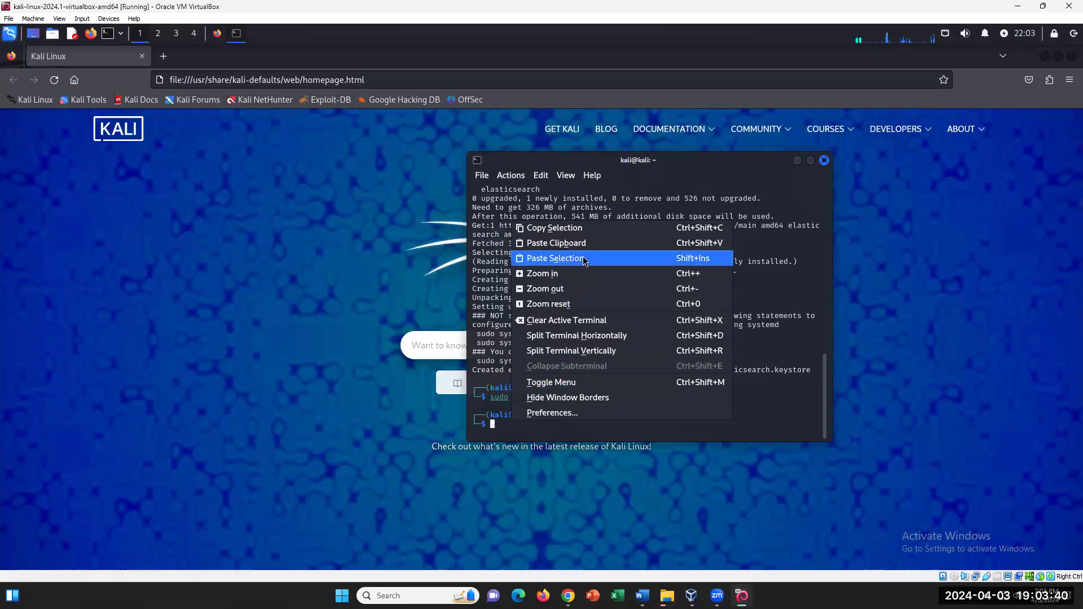
click(556, 258)
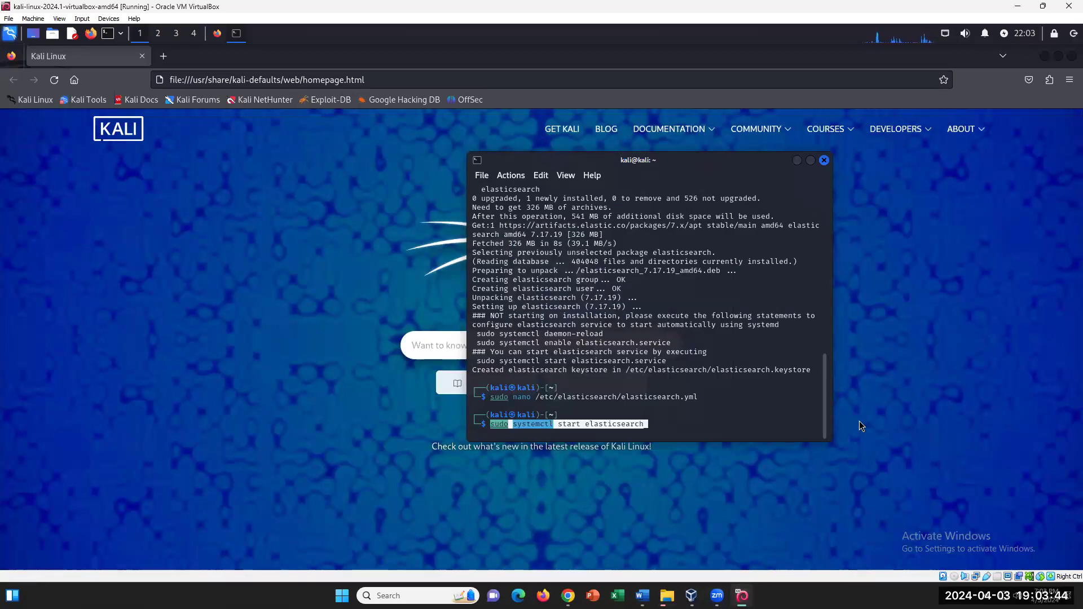
key(Return)
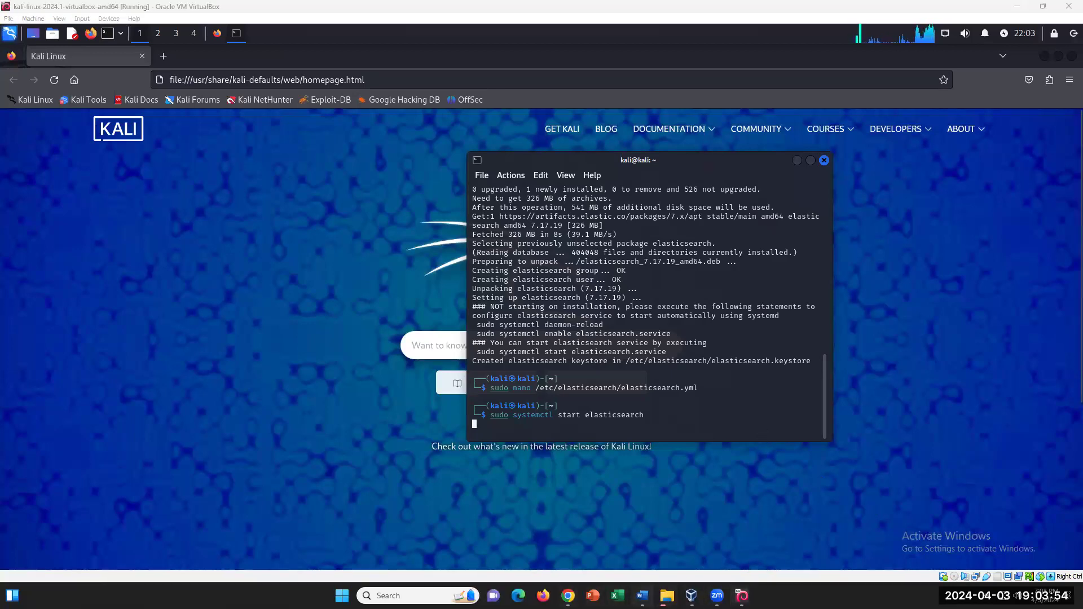
Step: Check the Elasticsearch start command in the Kali terminal and read the port 9200 service test in step 33 of the Word document
key(alt+Tab)
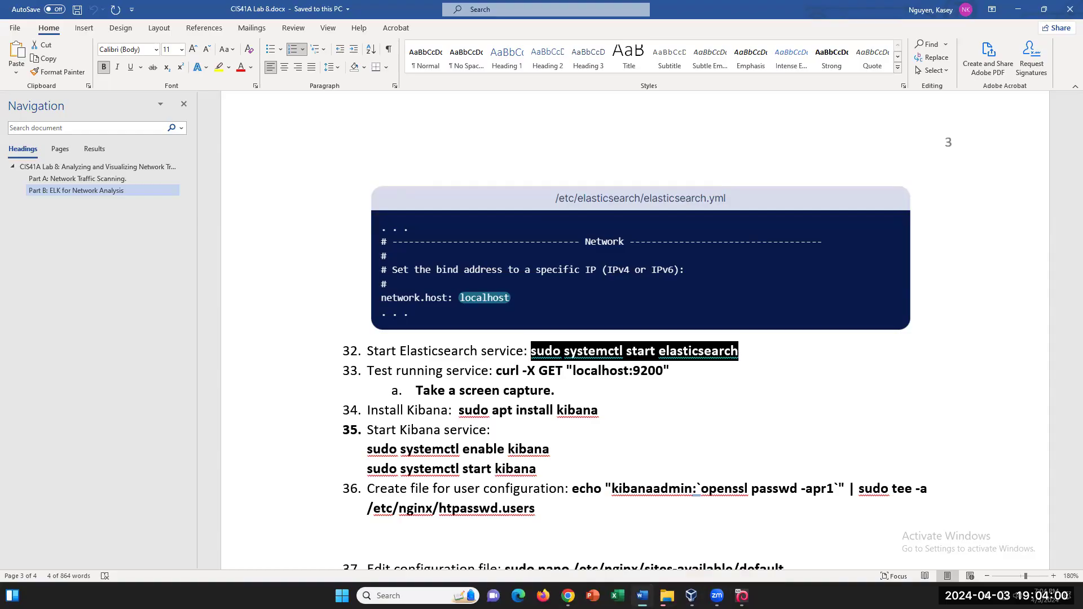
key(alt+Tab)
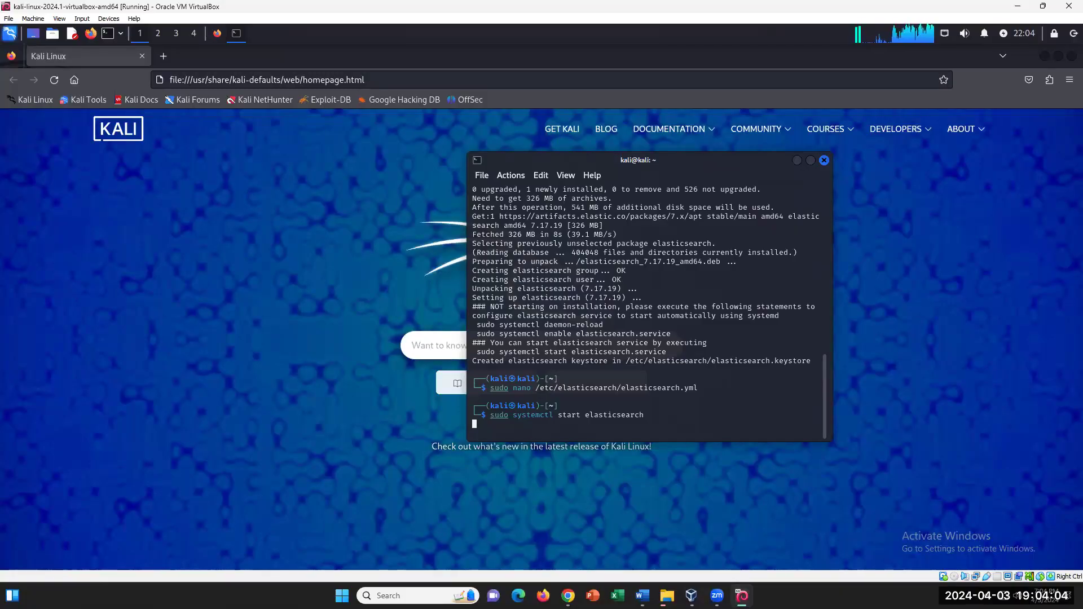
key(alt+Tab)
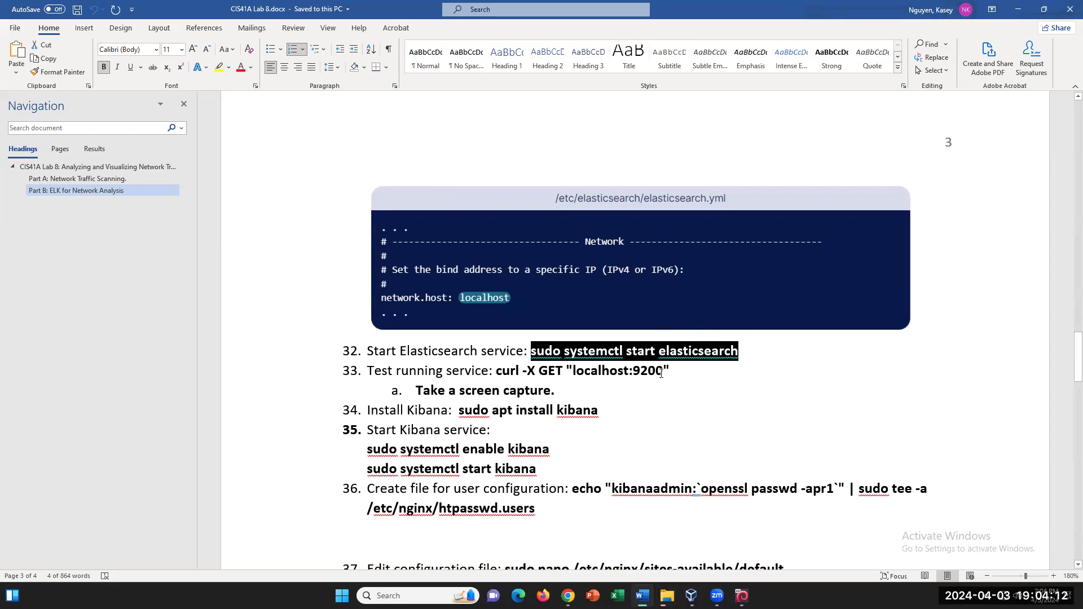
drag(662, 373, 629, 372)
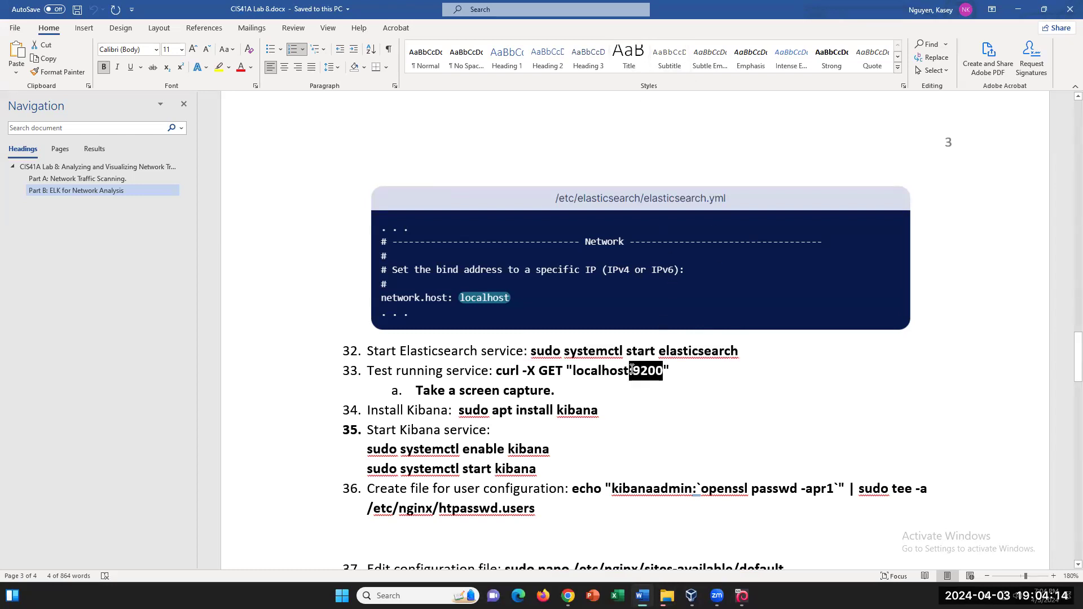
click(702, 375)
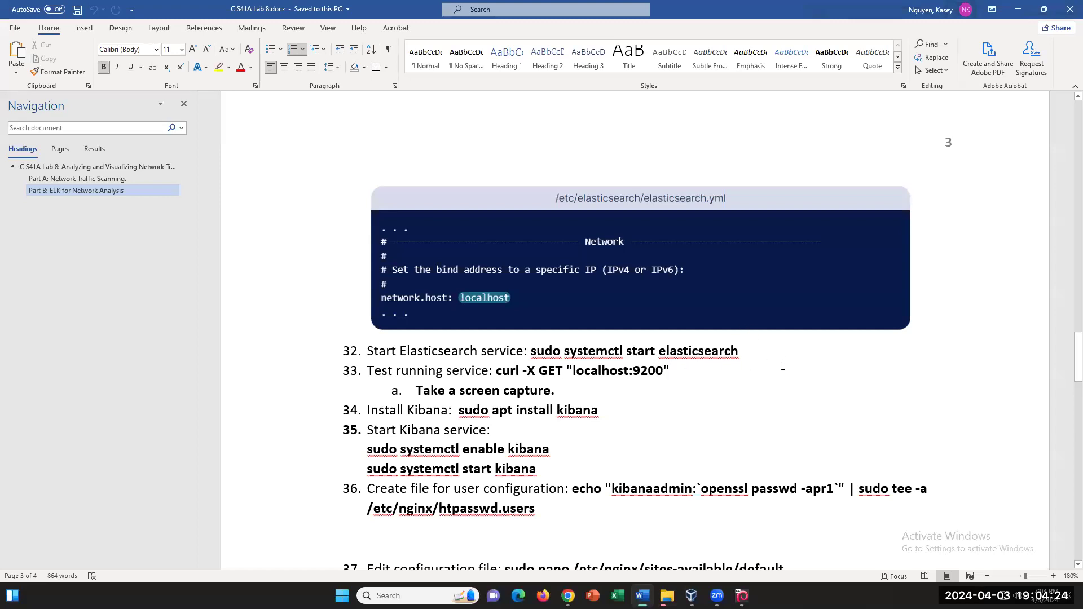
click(741, 595)
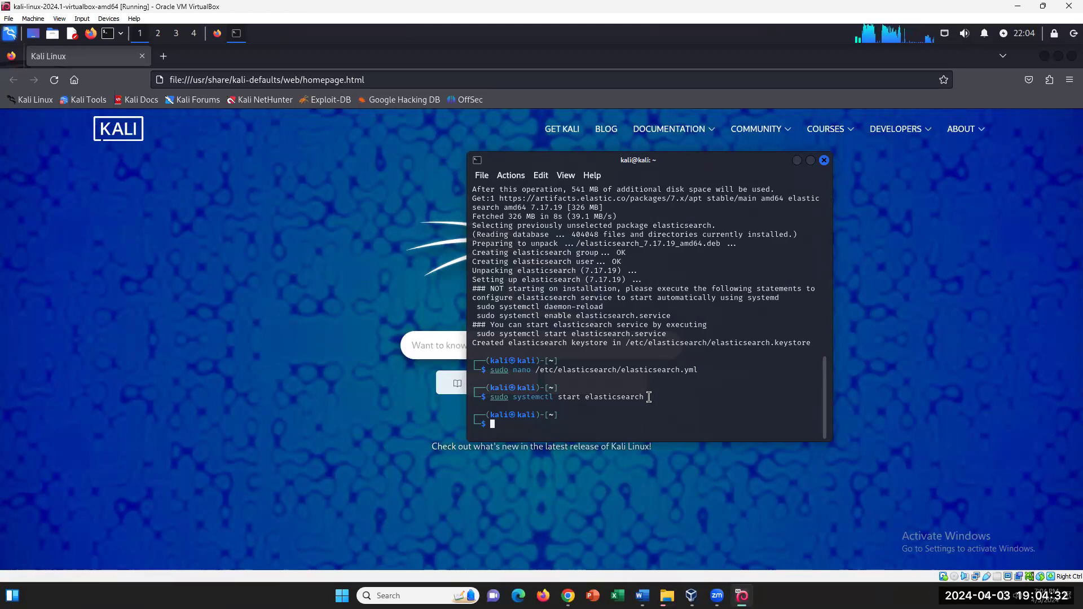
drag(650, 397, 581, 390)
click(581, 391)
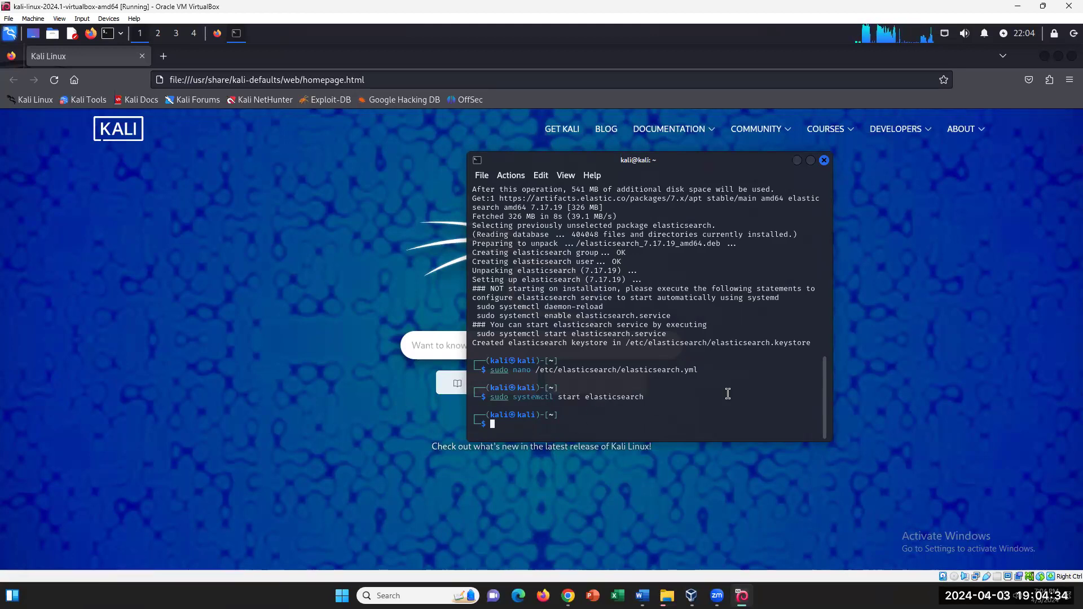
Step: Copy the command curl -X GET "localhost:9200" from step 33 of the Word document and run it in the Kali terminal
key(alt+Tab)
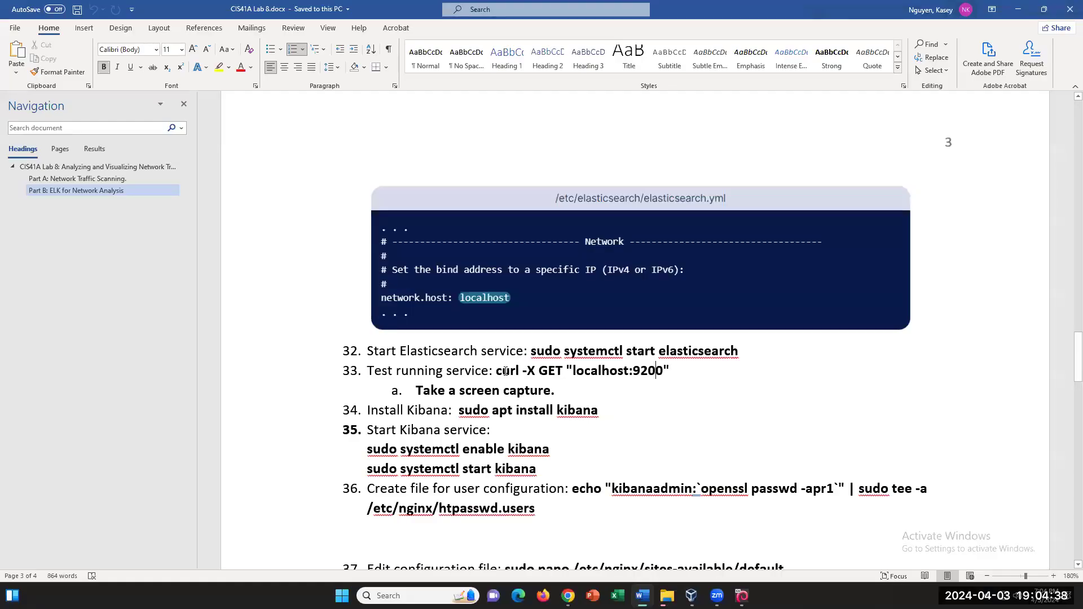
drag(496, 371, 683, 366)
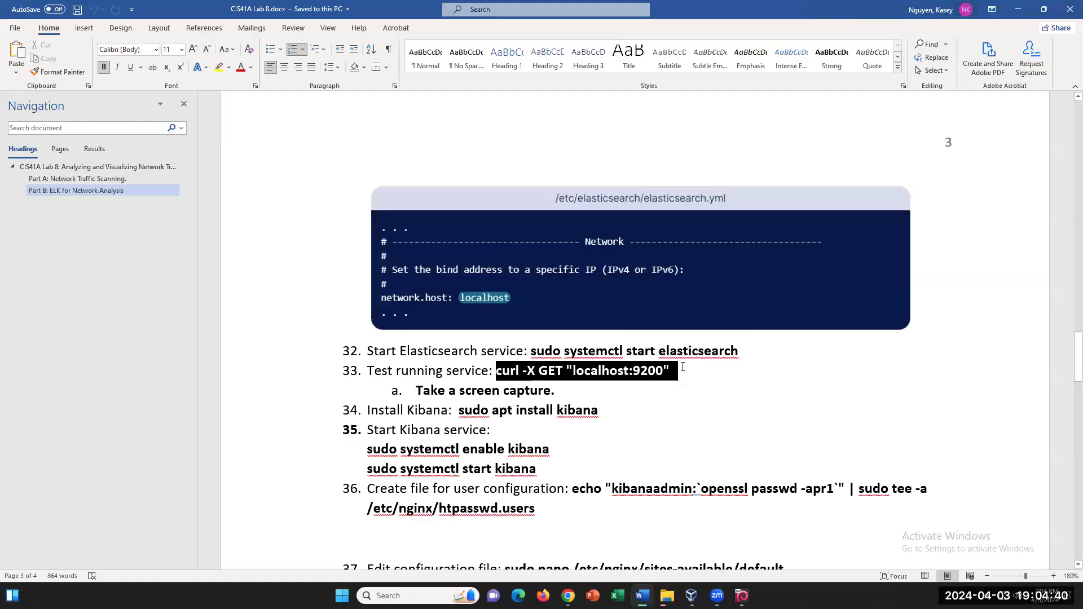
right_click(610, 370)
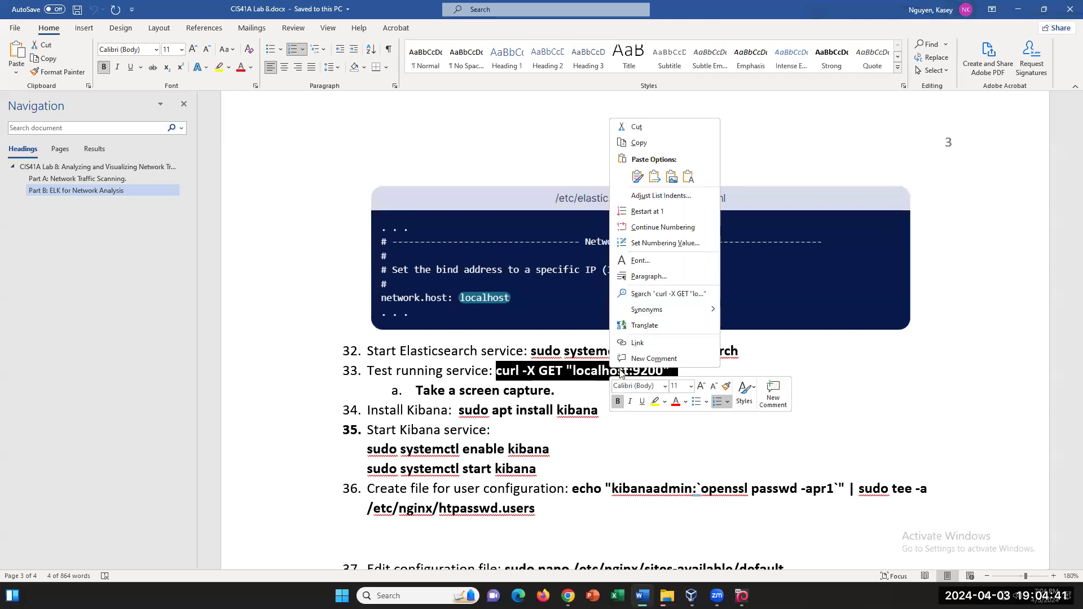
click(659, 144)
click(742, 595)
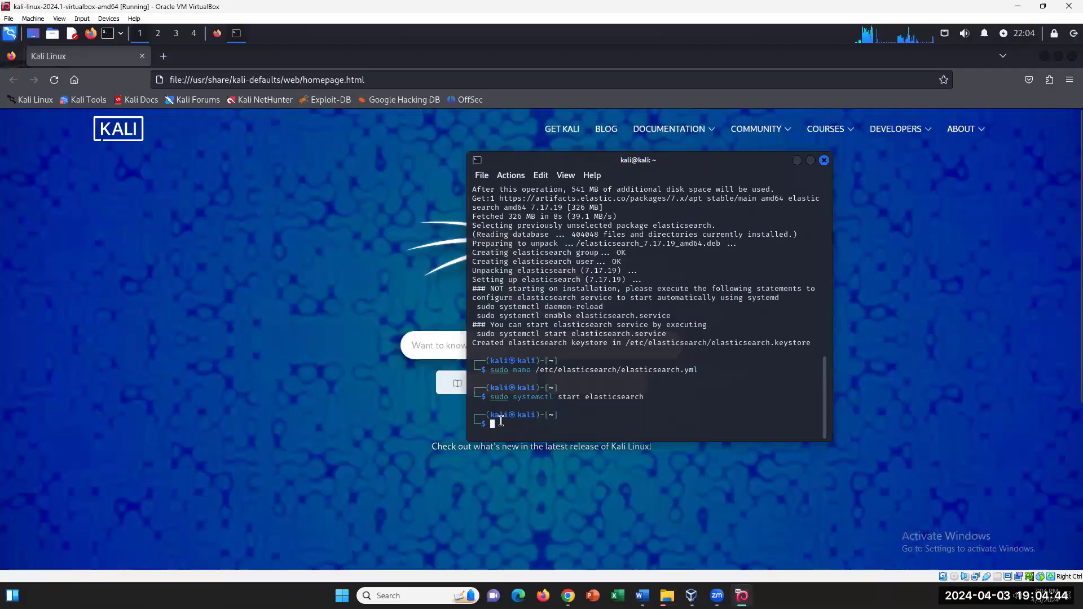
right_click(500, 421)
click(581, 250)
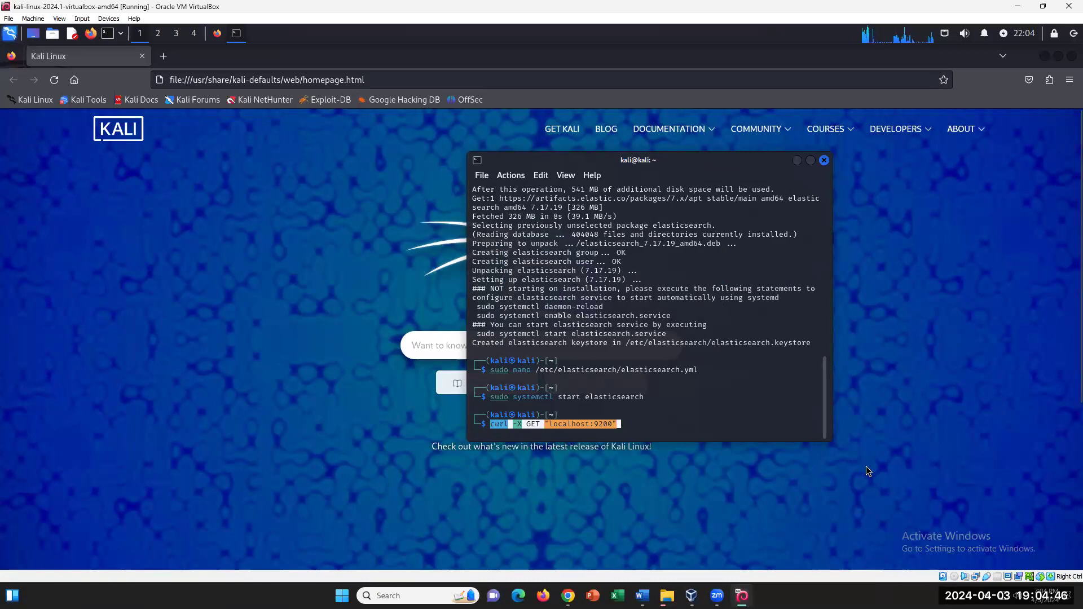
key(Return)
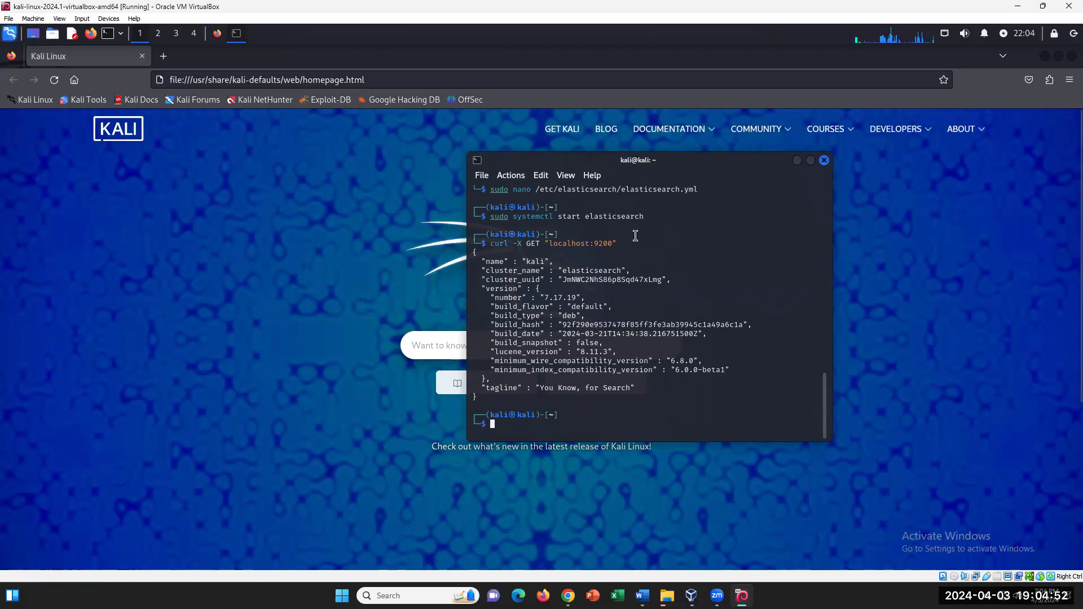
Step: Examine the name field in the curl response and run hostname to compare it with the machine's name
drag(620, 243, 549, 244)
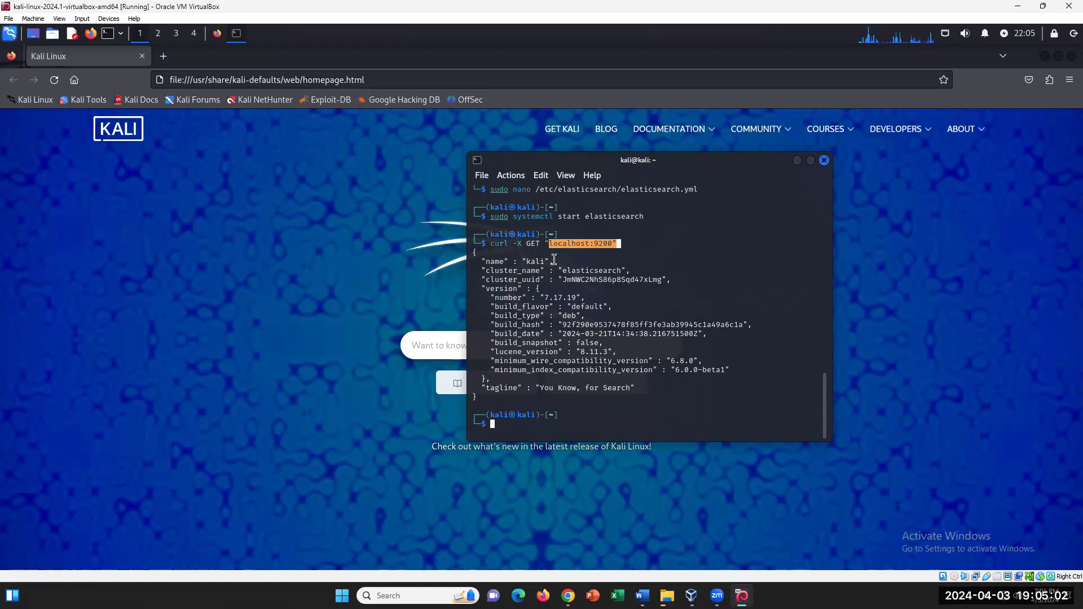
drag(553, 261, 520, 261)
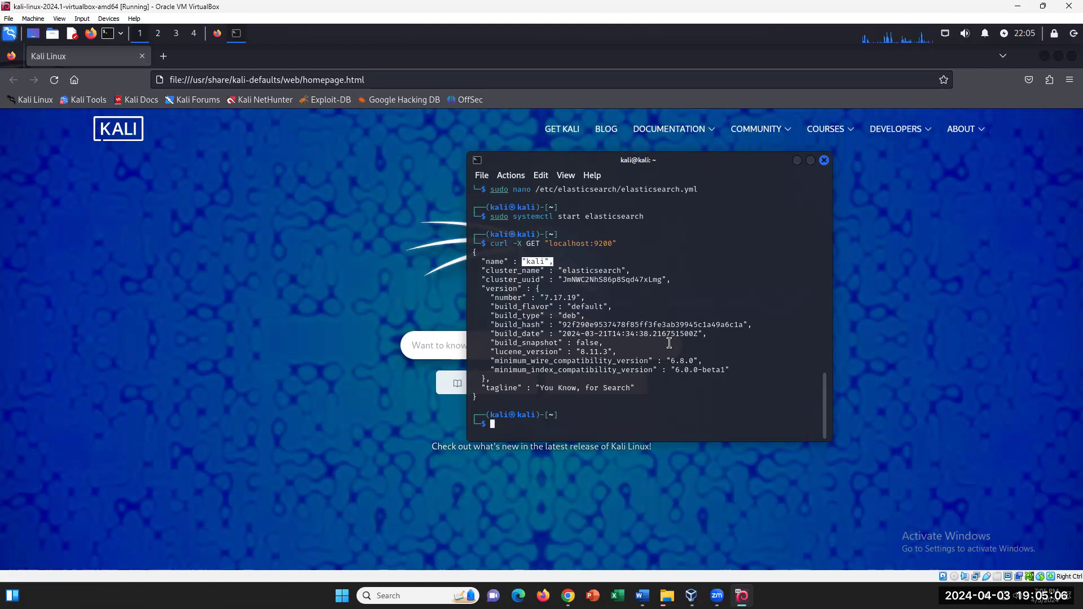
text(hostname)
key(Return)
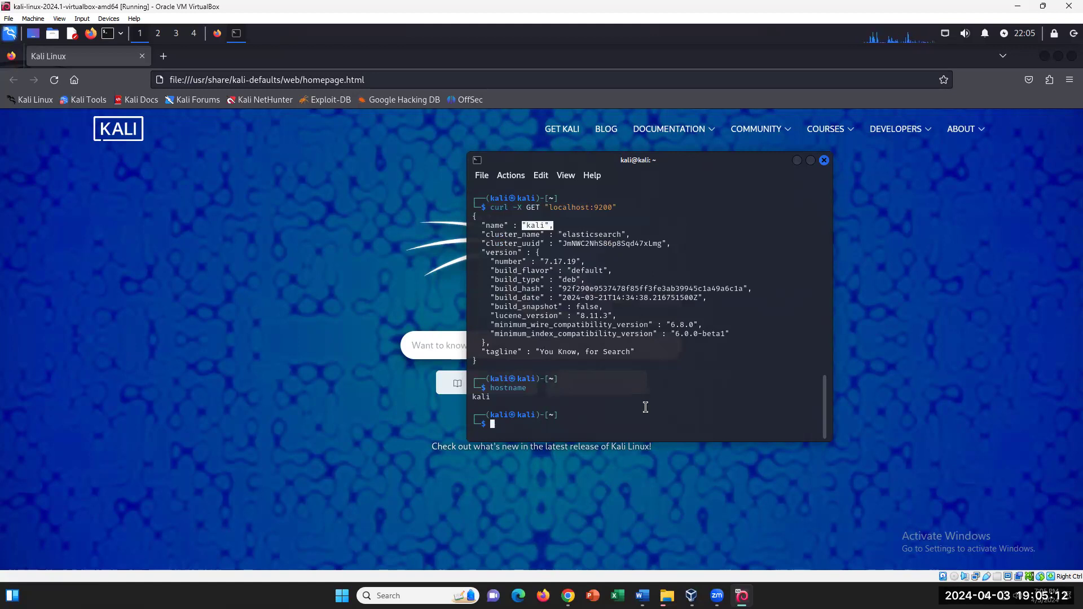
Step: Examine the cluster_uuid, version details and cluster_name in the Elasticsearch response
click(557, 252)
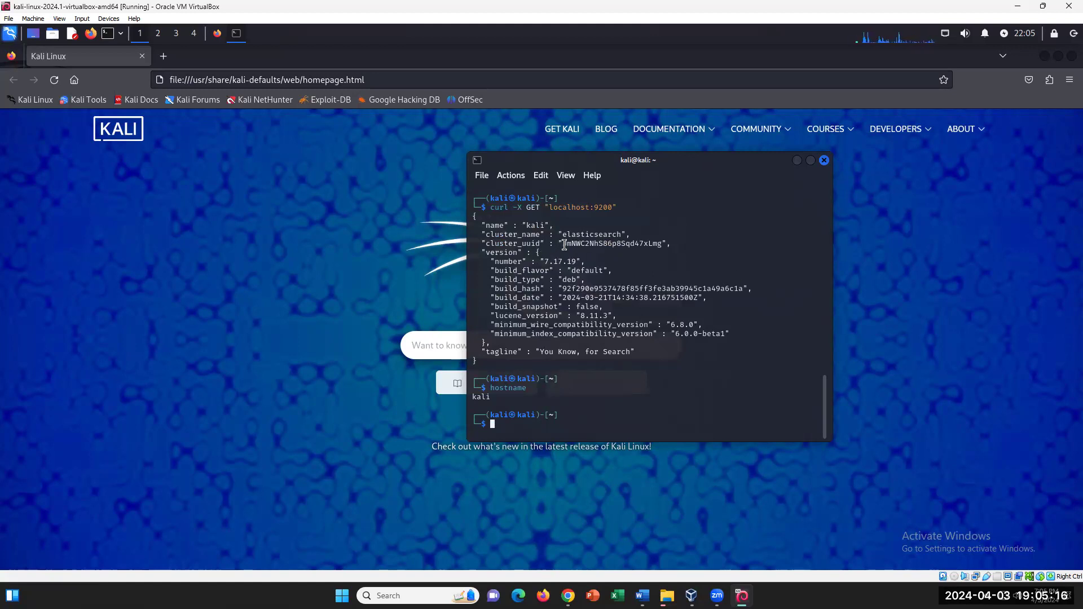
drag(562, 243, 682, 244)
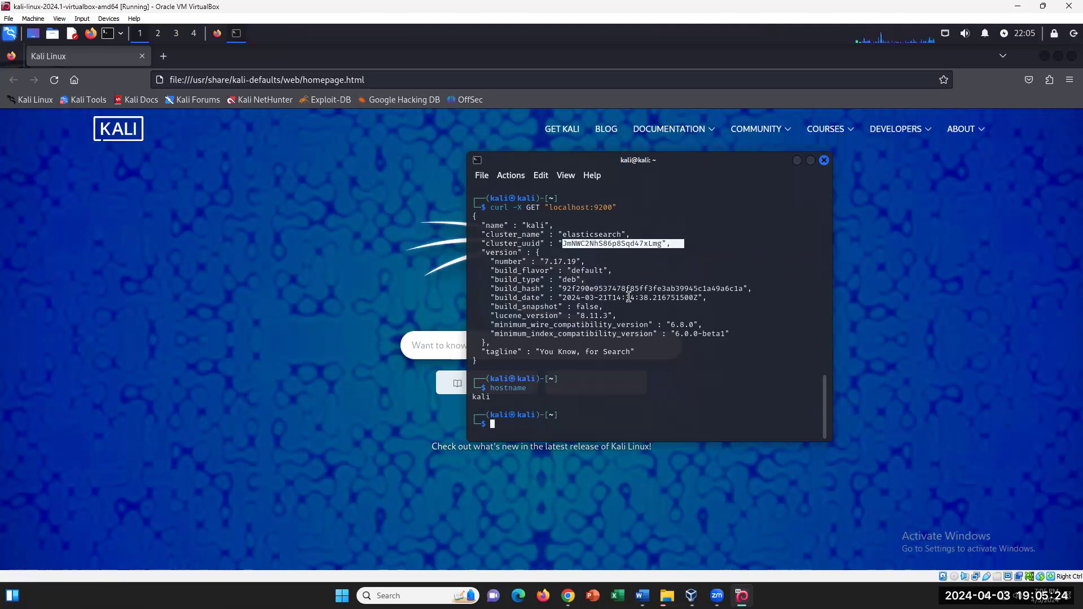
click(613, 308)
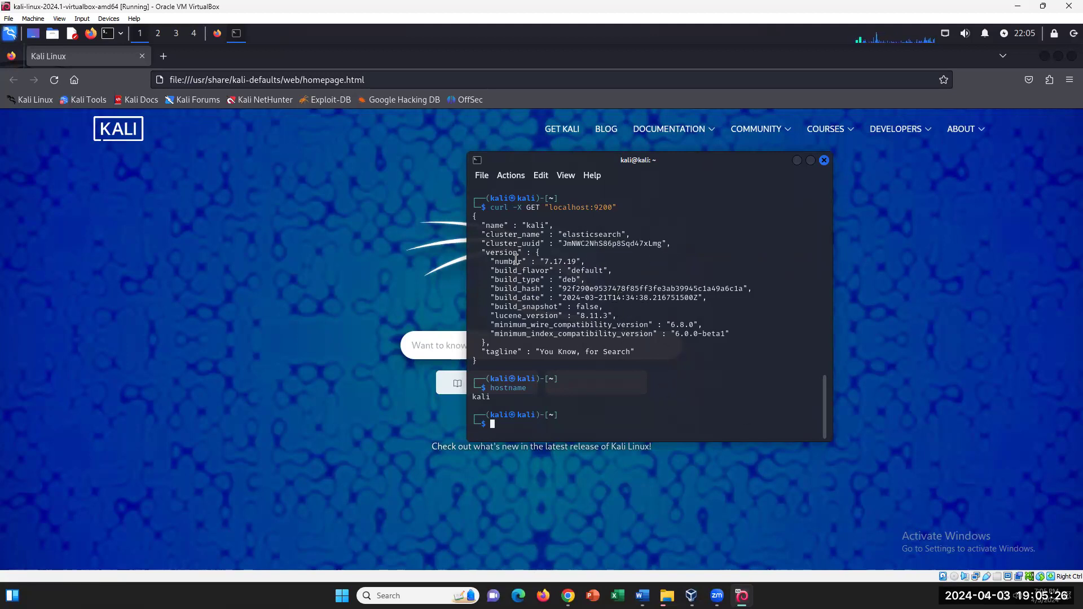
drag(495, 261, 739, 335)
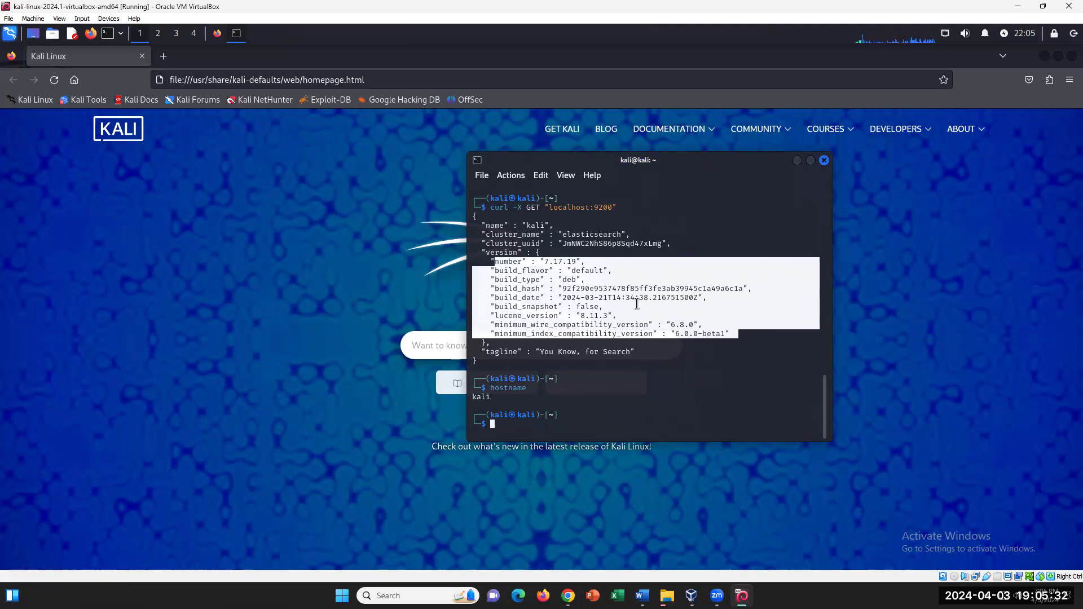
click(670, 330)
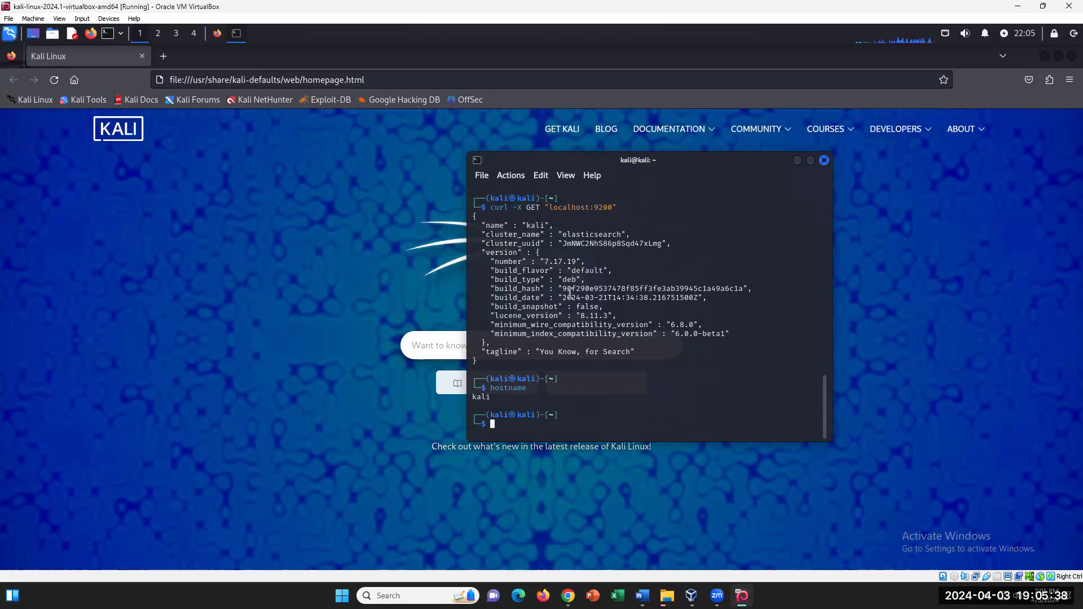
drag(635, 234, 558, 234)
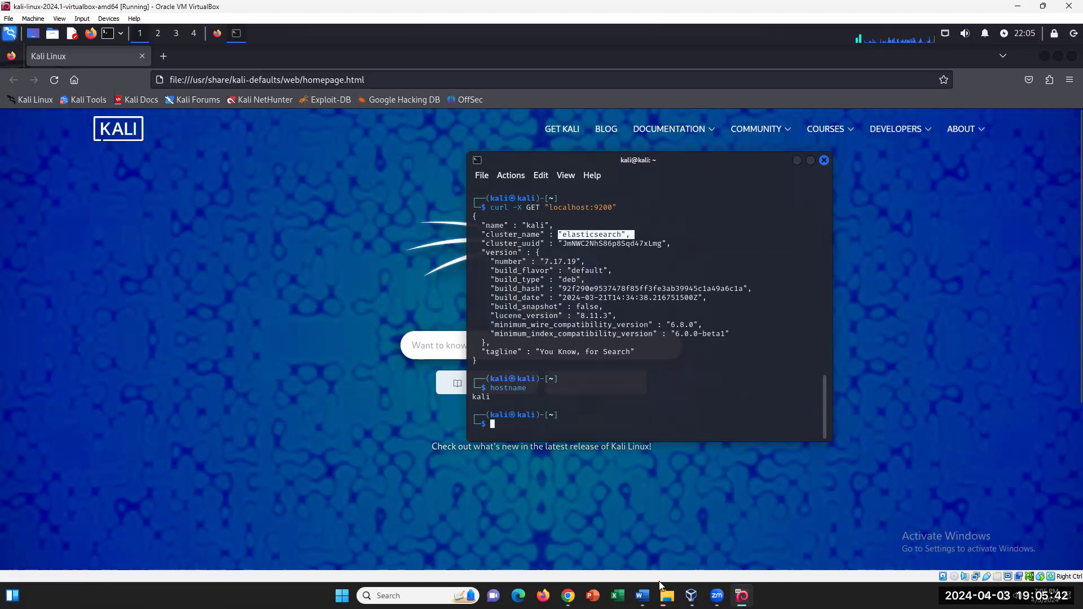
Step: Copy the step 34 command sudo apt install kibana, including the preceding colon, from the Word document and try running it in the Kali terminal
click(643, 595)
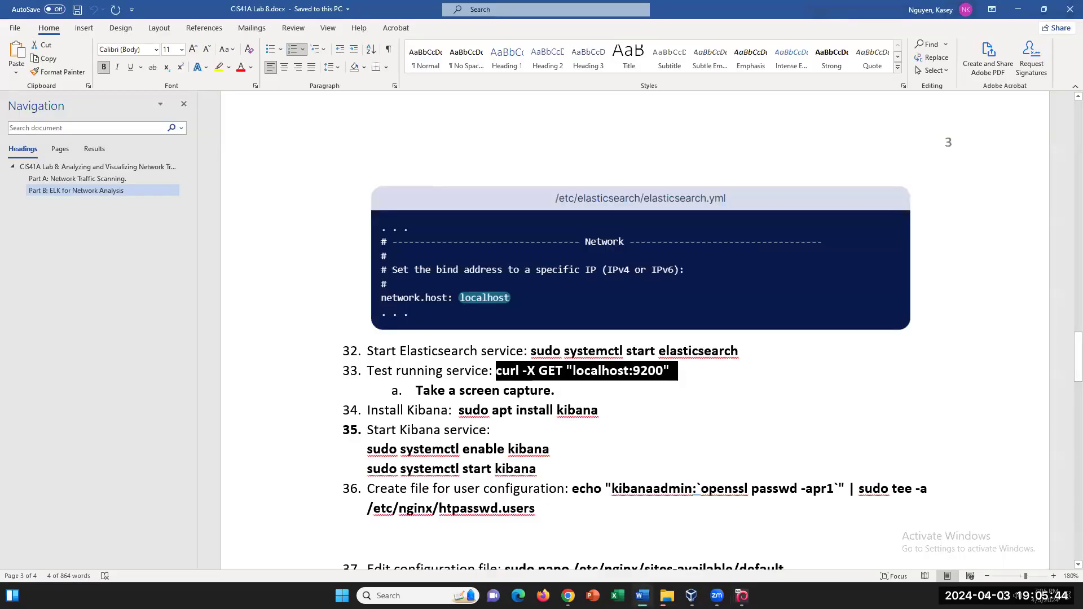
drag(449, 410, 598, 410)
right_click(574, 407)
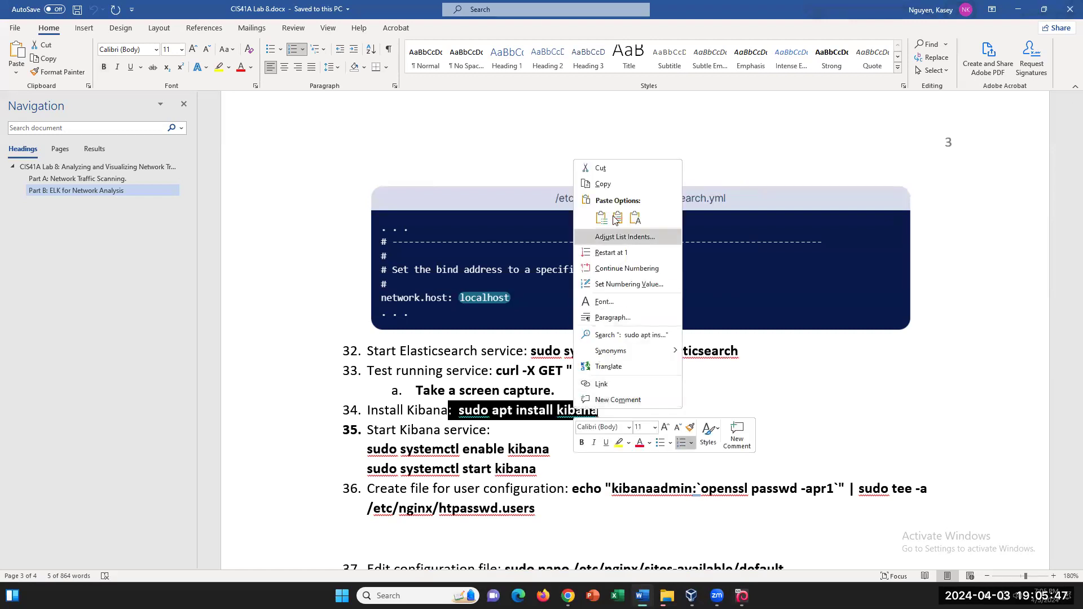
click(612, 185)
key(alt+Tab)
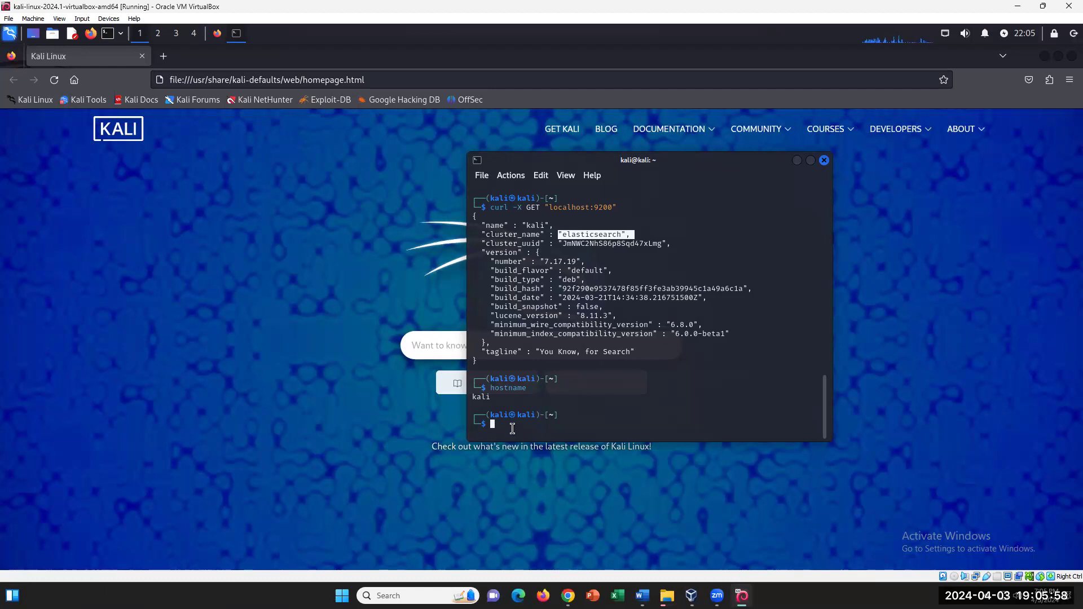
right_click(494, 430)
click(558, 257)
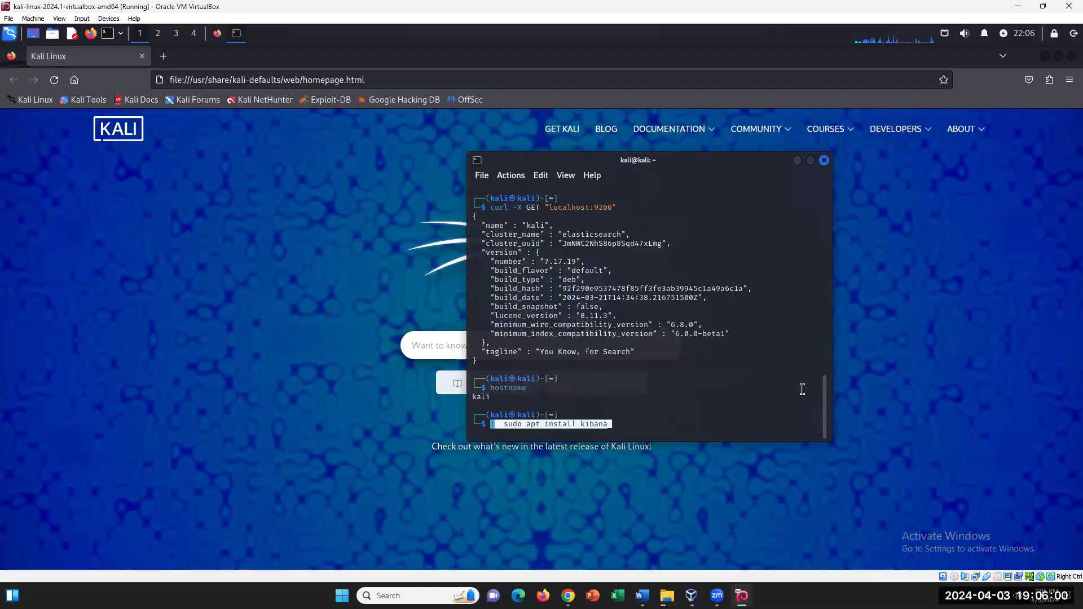
key(Return)
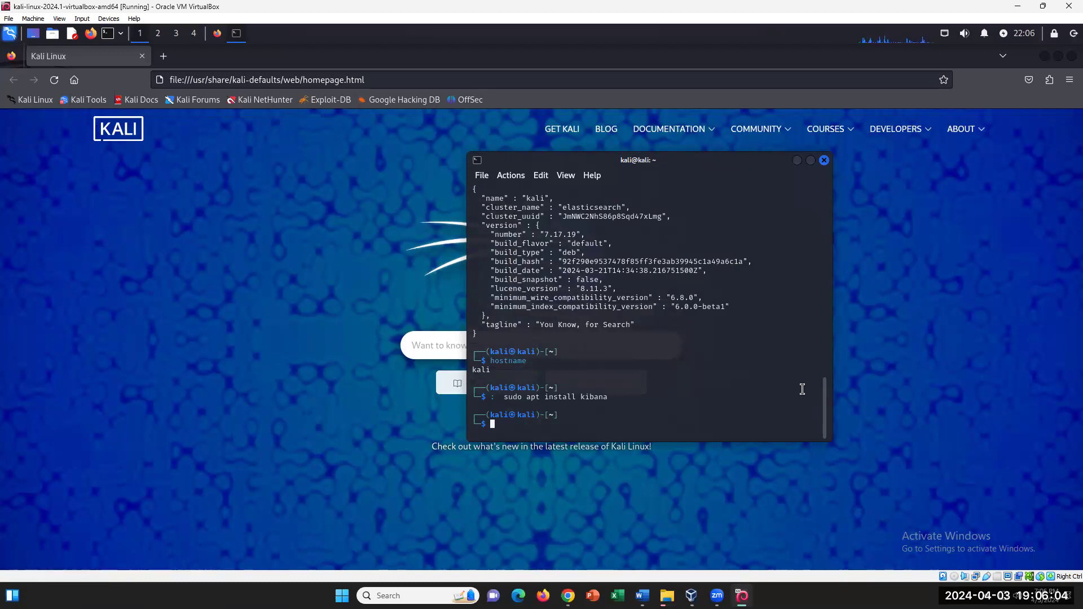
Step: Recall the Kibana install command, remove the leading colon and spaces, and run sudo apt install kibana
key(Up)
key(Left)
key(Left)
key(Left)
key(Left)
key(Left)
key(Left)
key(Left)
key(Left)
key(Left)
key(Left)
key(Left)
key(Left)
key(Left)
key(Left)
key(Left)
key(Left)
key(Left)
key(Left)
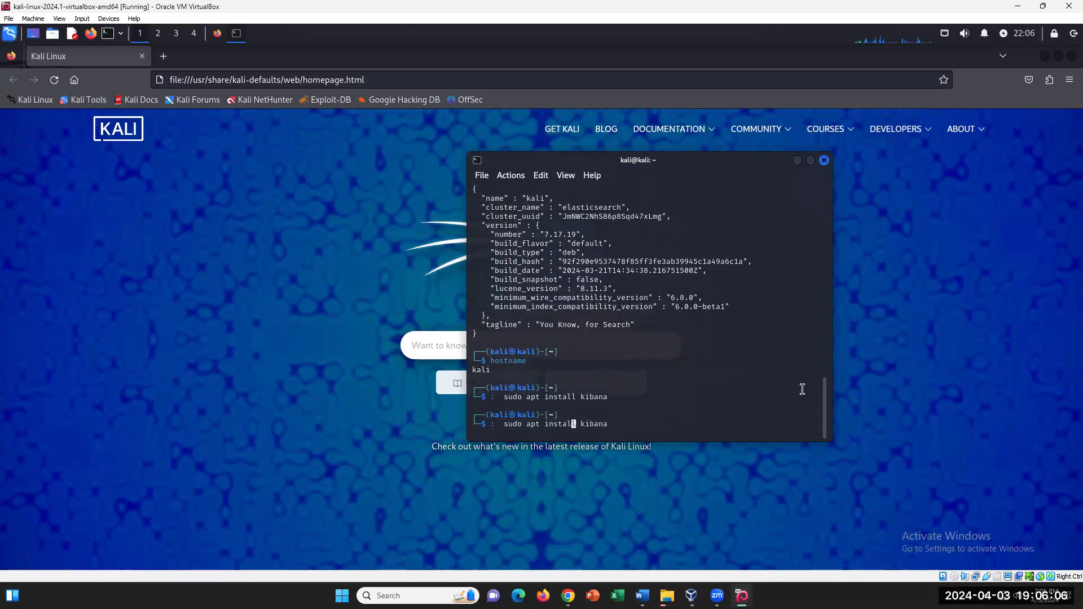
key(Left)
key(Left)
key(Left)
key(Left)
key(Left)
key(BackSpace)
key(BackSpace)
key(BackSpace)
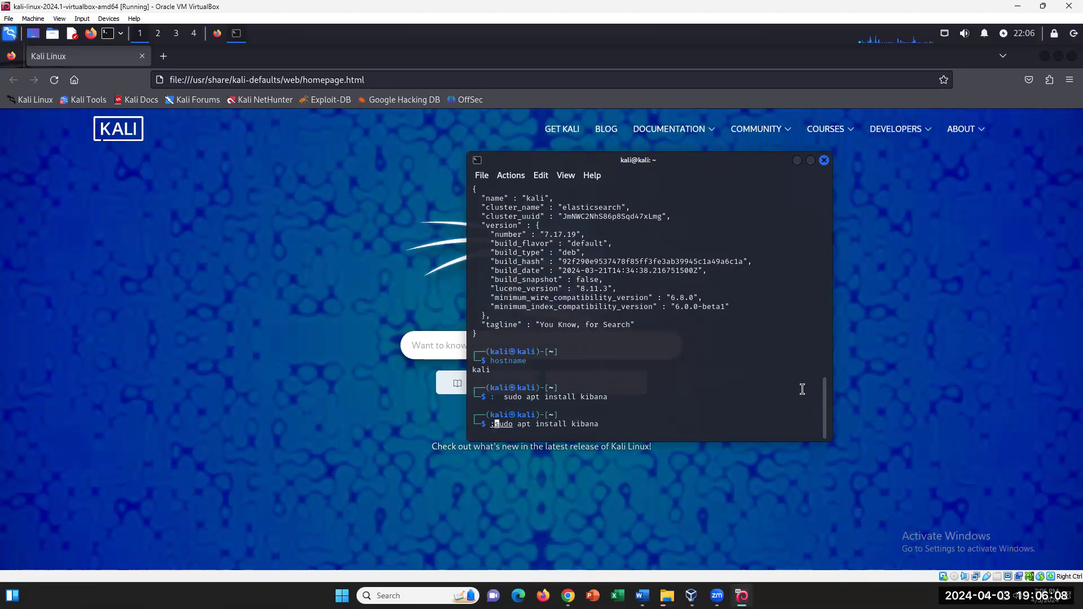
key(Return)
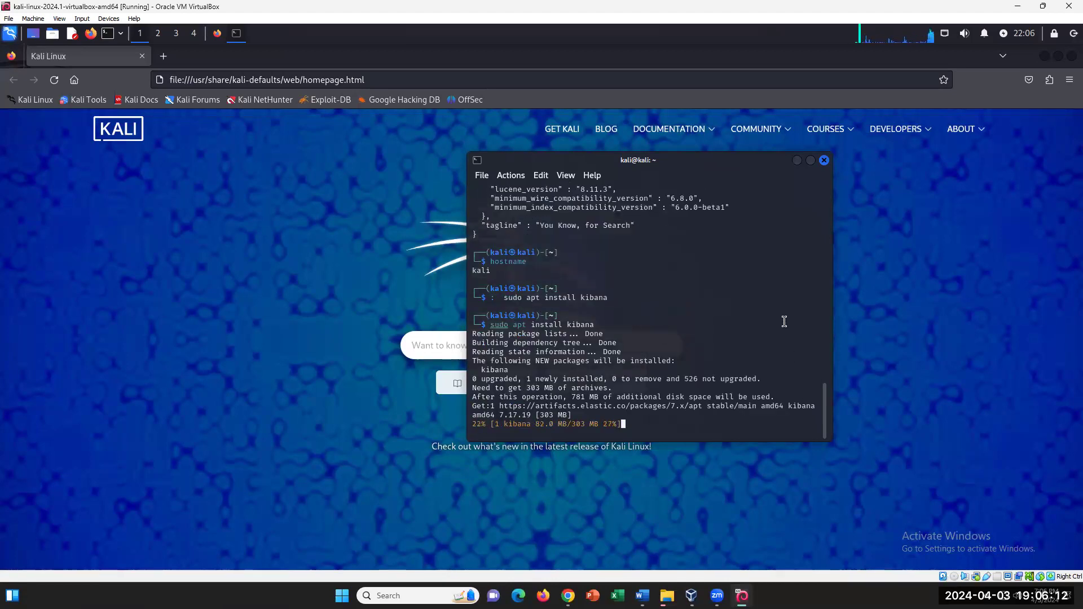
Step: Review the step 35 commands for enabling and starting the Kibana service in the Word document during the installation
click(642, 595)
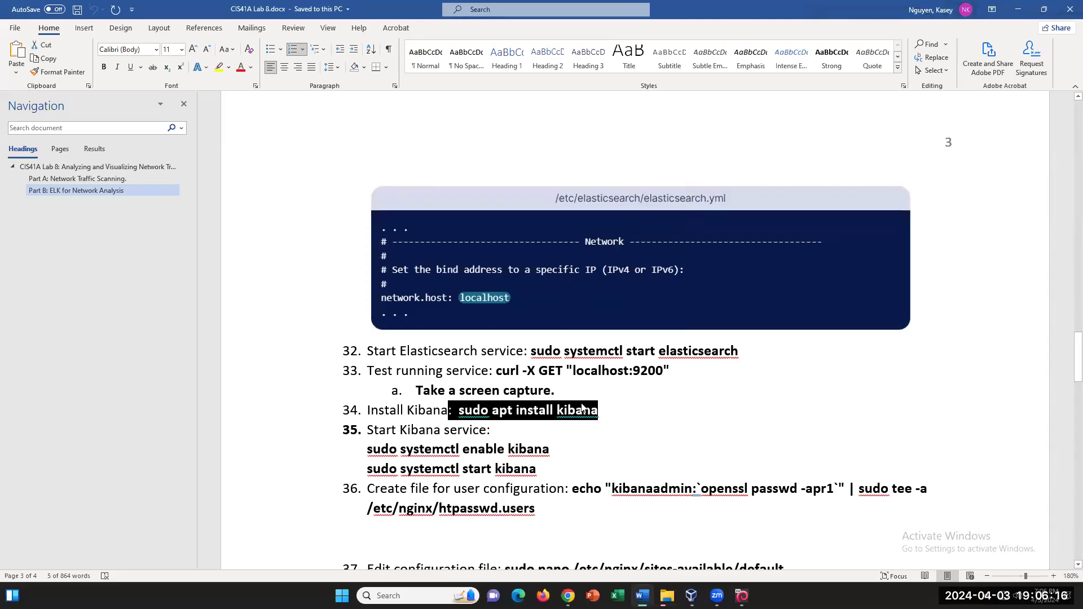
click(625, 412)
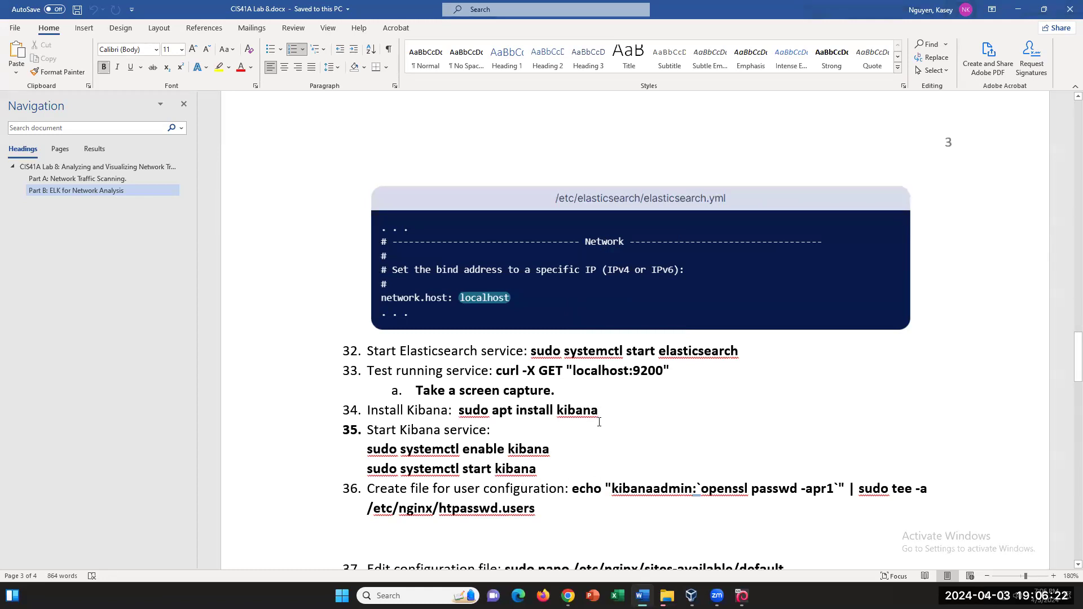
drag(367, 449, 555, 450)
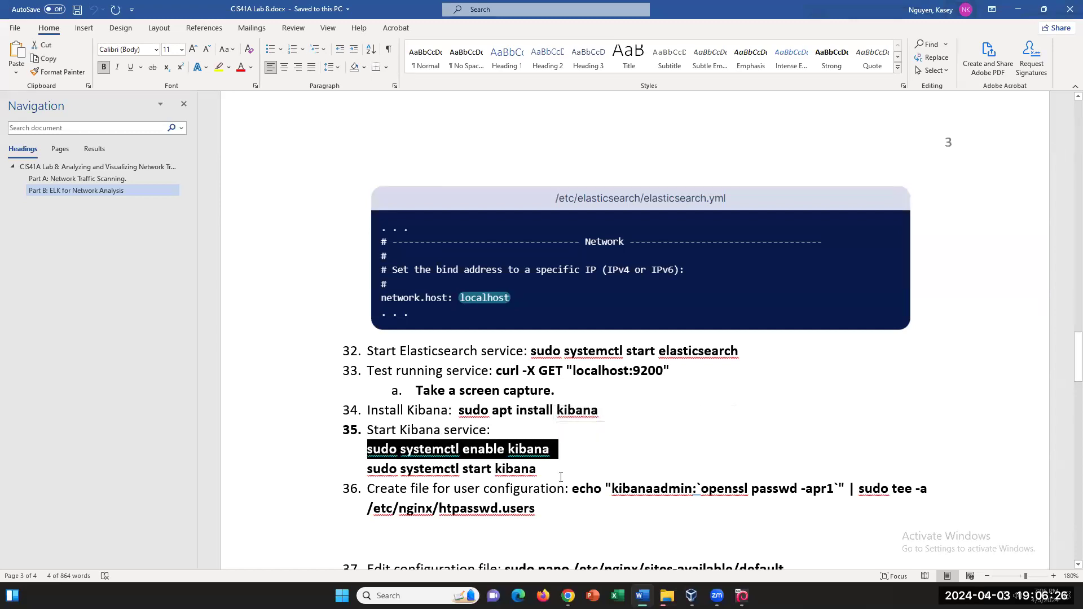
click(630, 500)
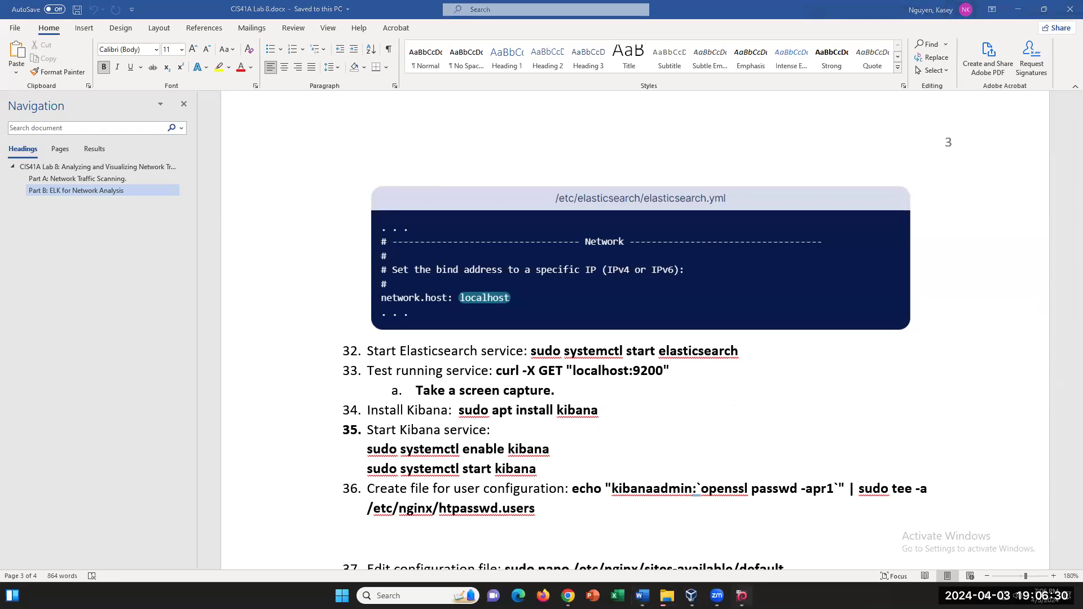
click(742, 595)
click(742, 596)
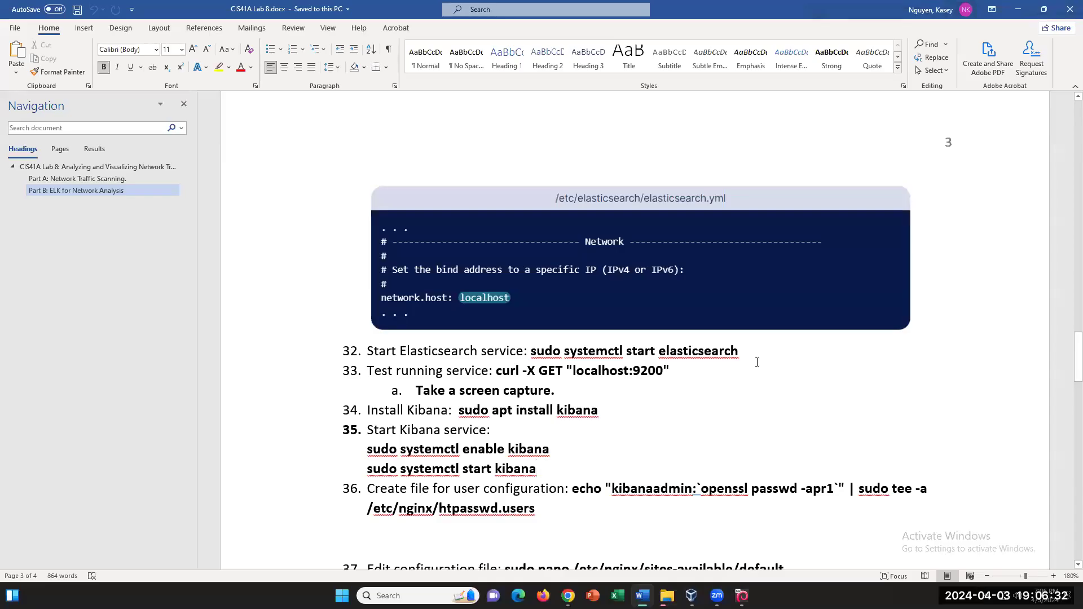
Step: Review the step 36 user configuration command and its /etc/nginx/htpasswd.users path in the lab document
scroll(755, 366, down, 3)
scroll(755, 367, up, 1)
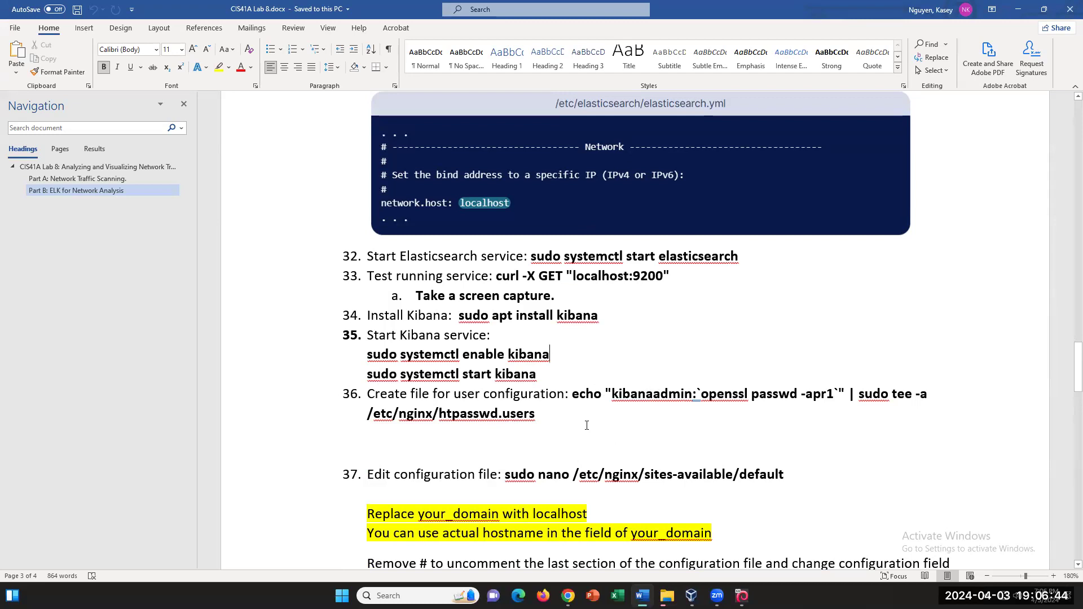
drag(435, 413, 399, 412)
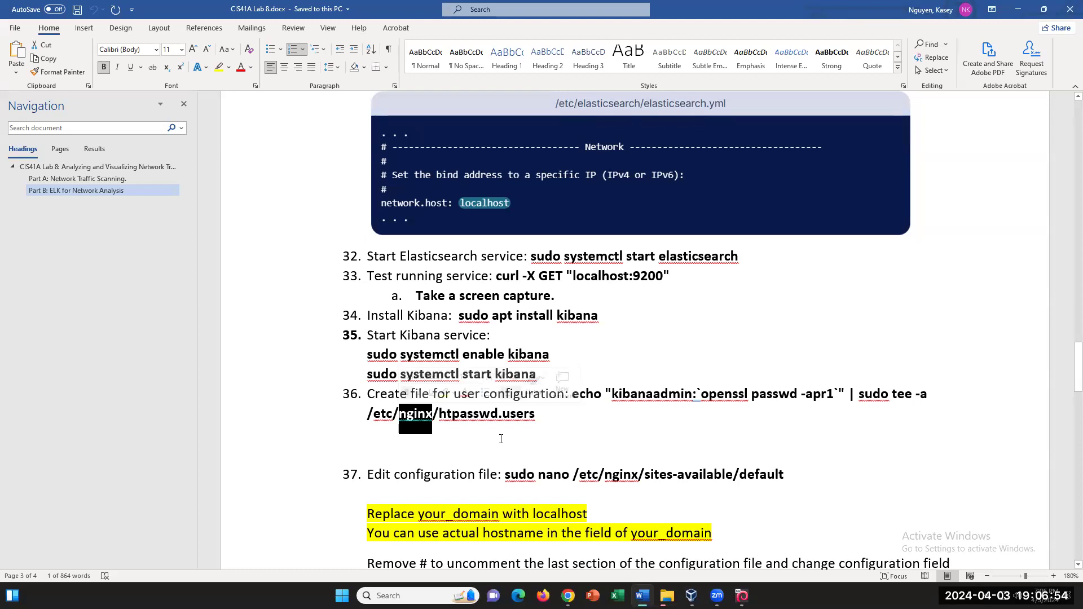
click(633, 354)
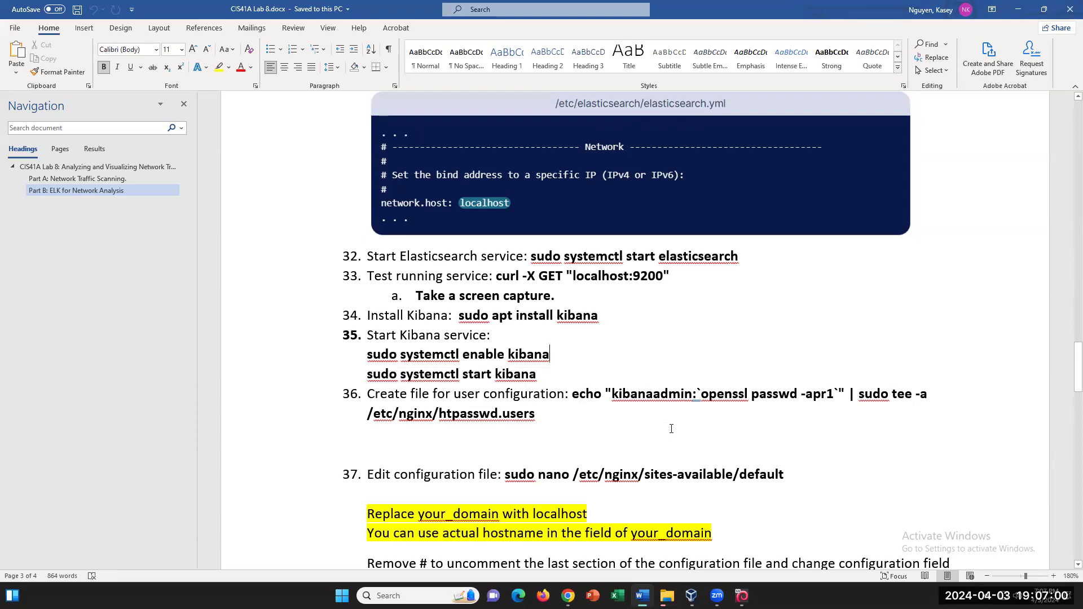
click(552, 419)
click(602, 366)
click(742, 595)
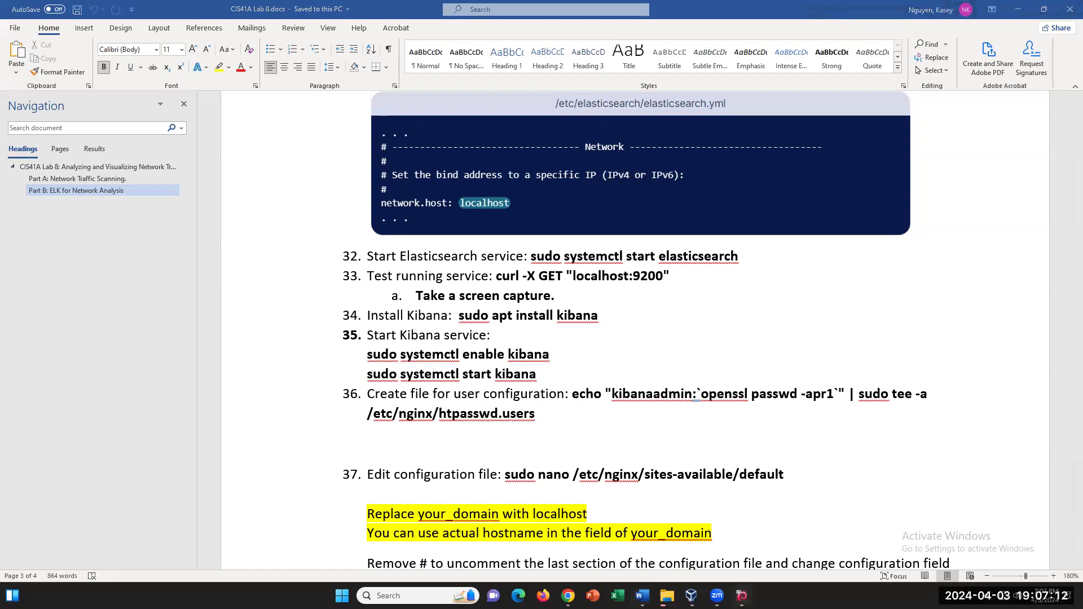
click(741, 595)
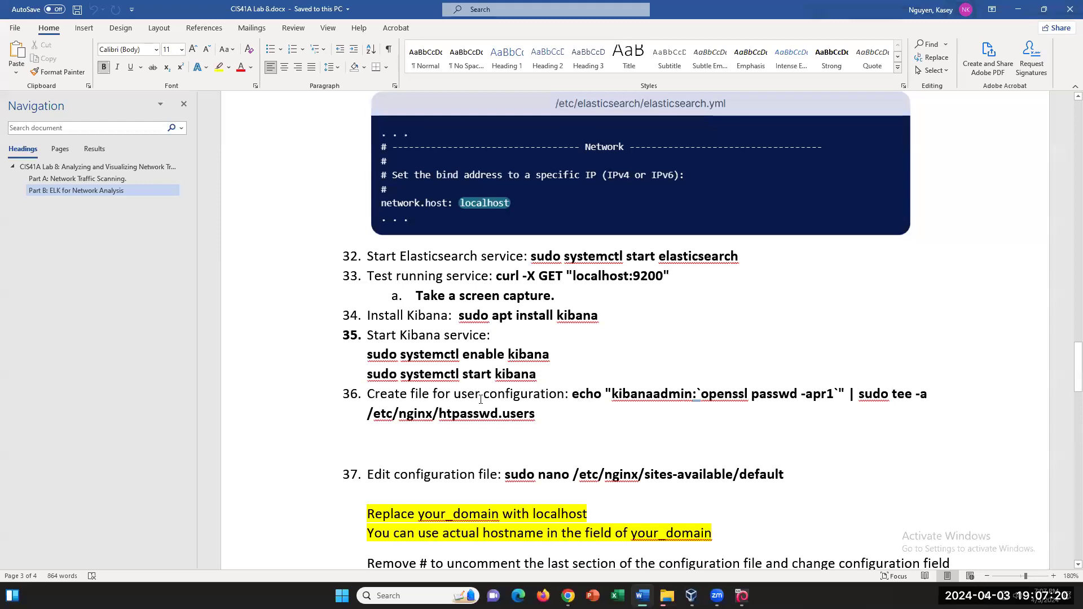
Step: Examine the kibanaadmin user name and the openssl passwd -apr1 part of the step 36 command
drag(466, 393, 564, 395)
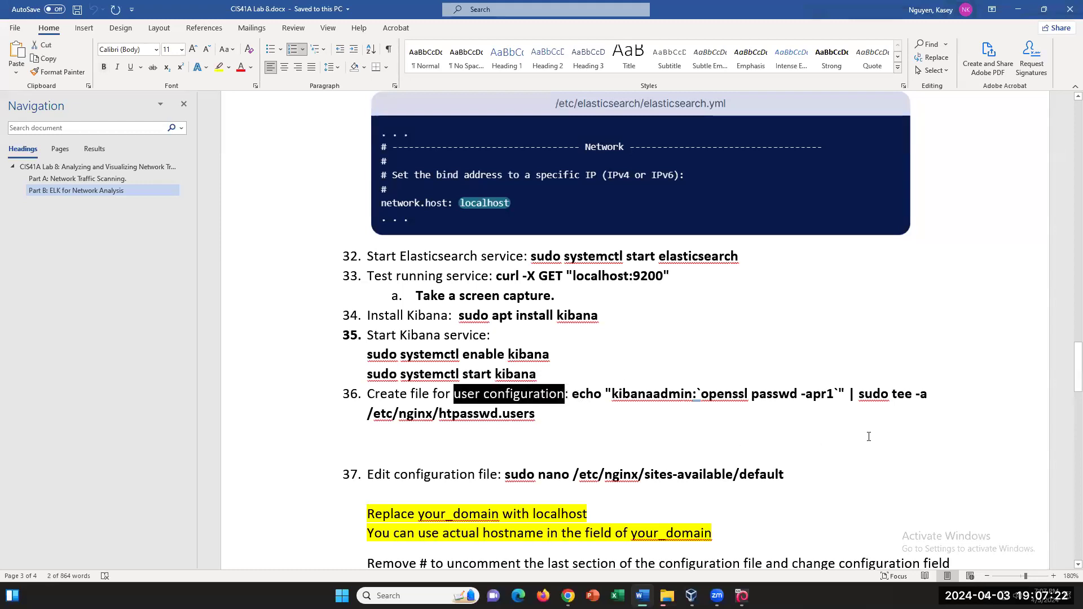
click(822, 397)
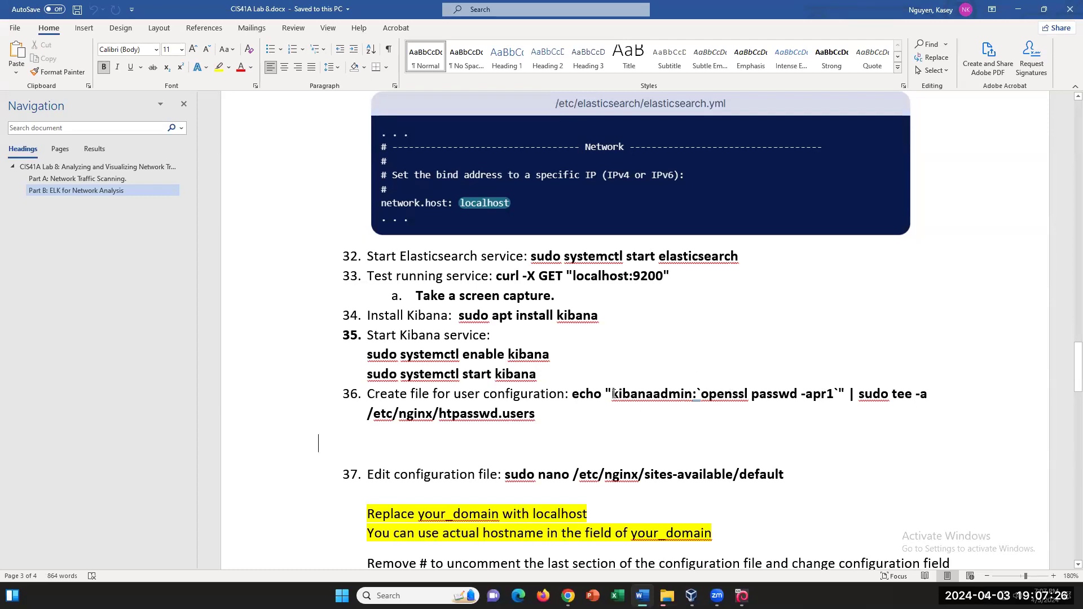
drag(638, 394, 692, 393)
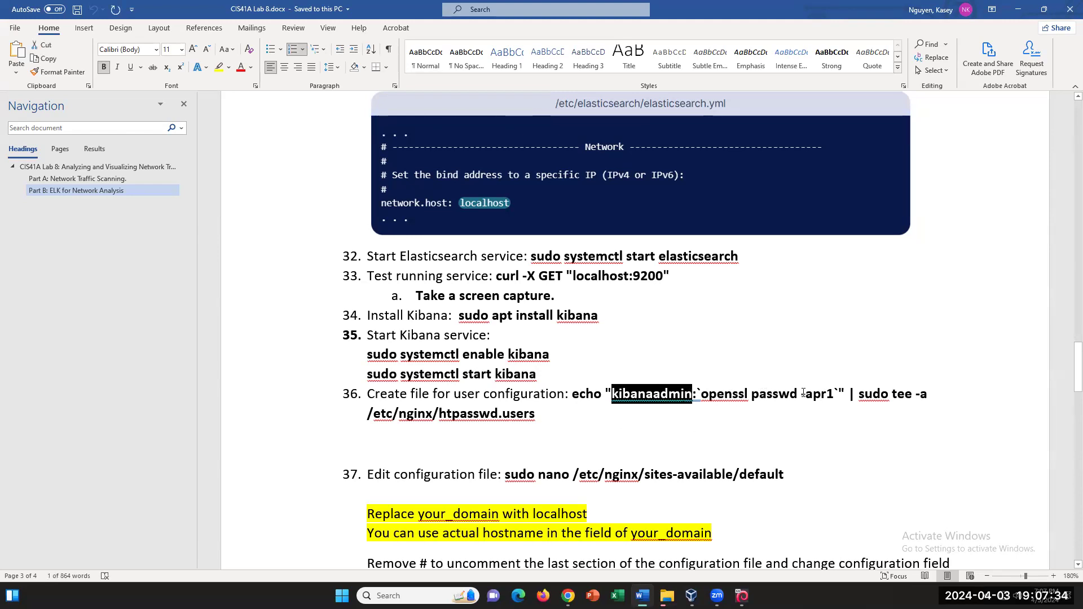
drag(848, 393, 803, 390)
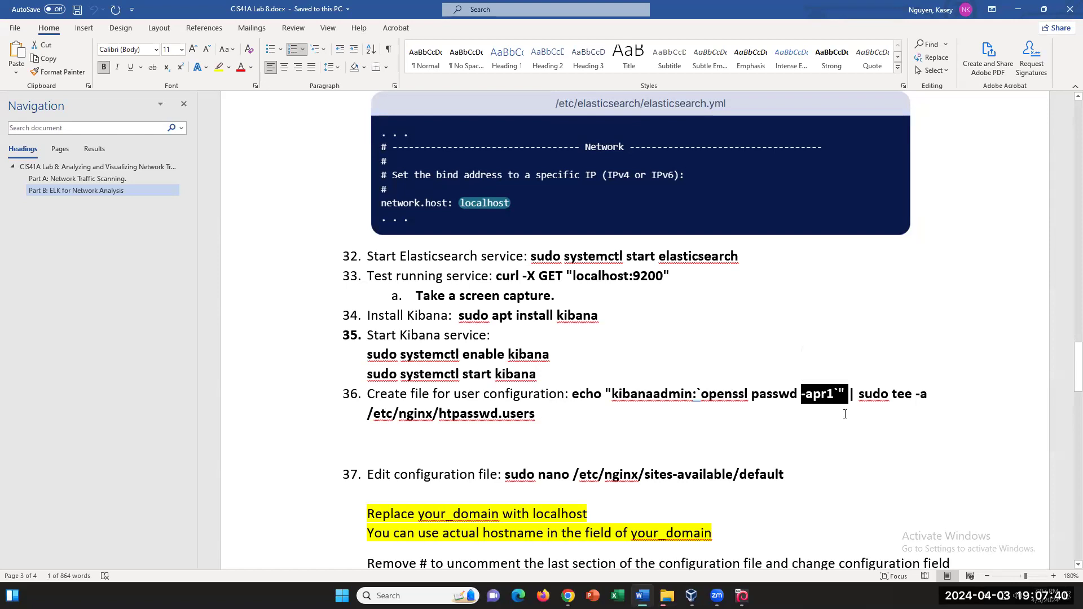
click(814, 391)
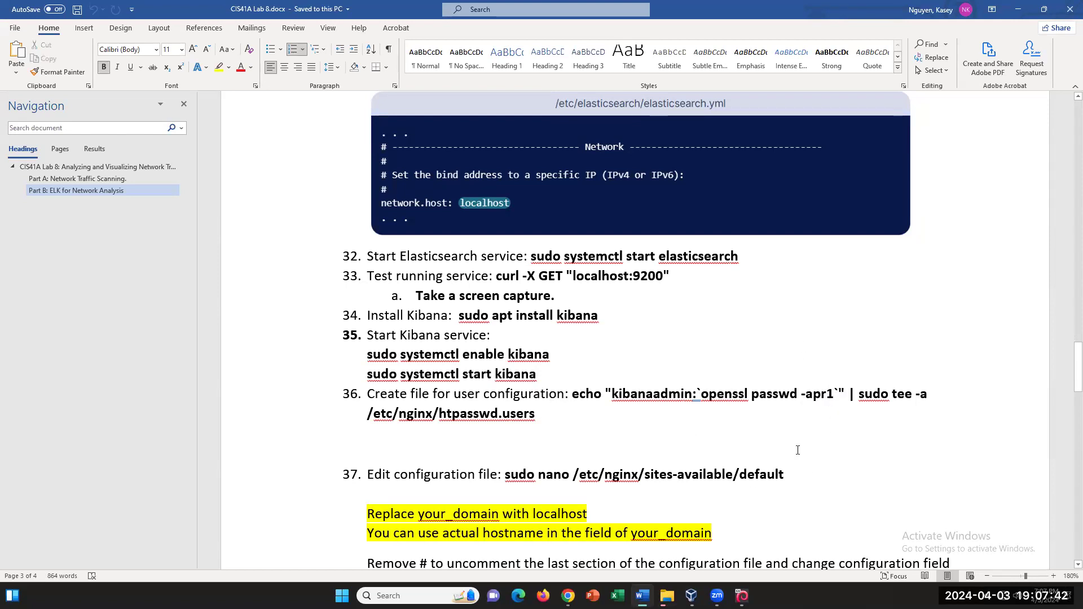
drag(839, 391, 752, 393)
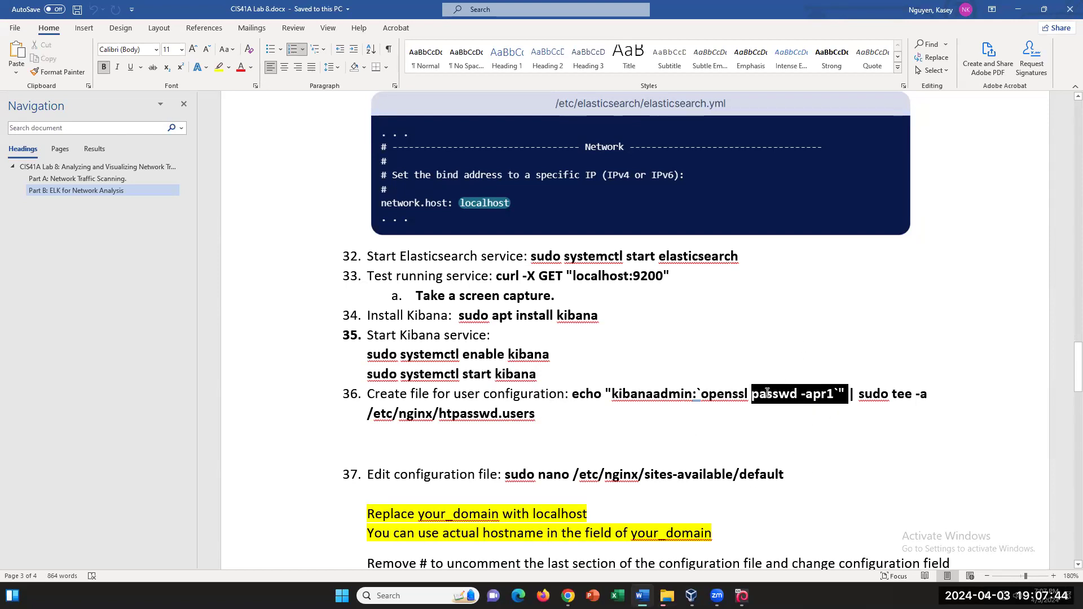
drag(668, 393, 630, 394)
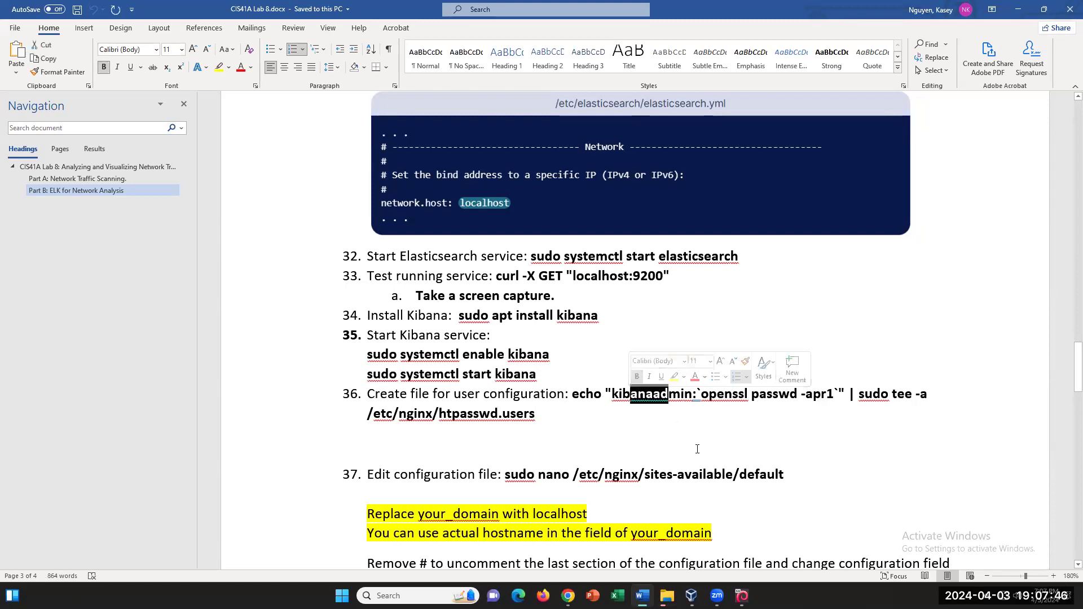
scroll(727, 462, down, 2)
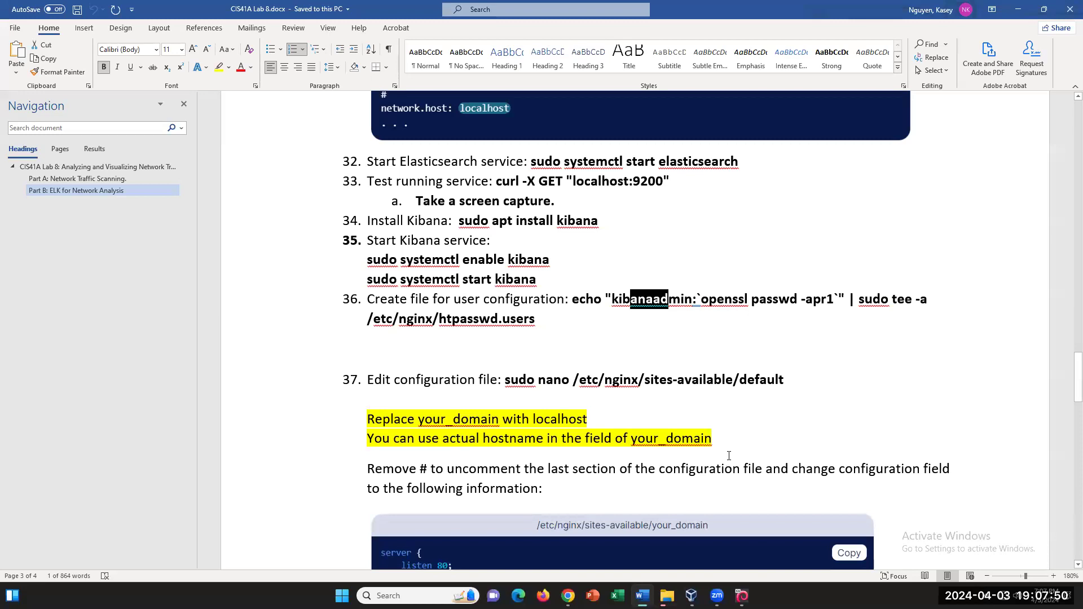
scroll(727, 460, up, 1)
click(625, 395)
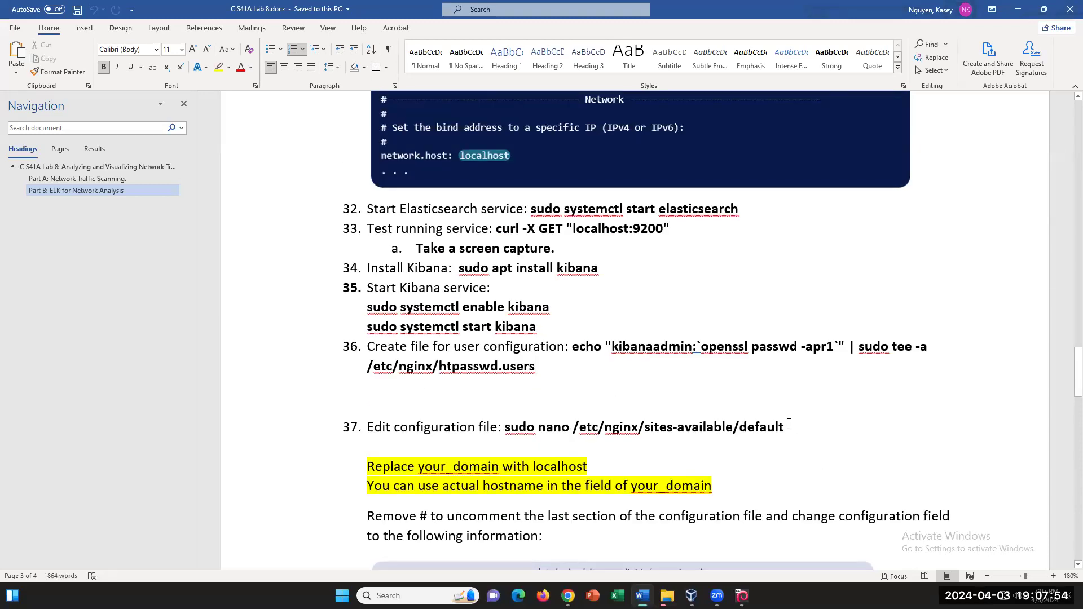
Step: Highlight the word default in yellow in the step 37 command sudo nano /etc/nginx/sites-available/default
drag(790, 431, 739, 432)
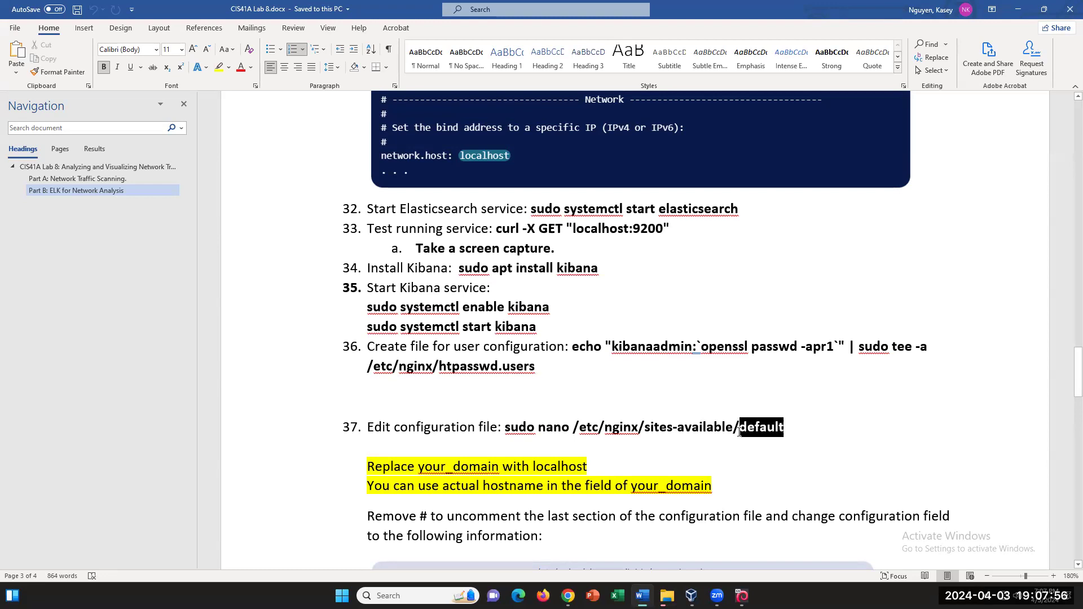
key(ctrl+alt+h)
key(Left)
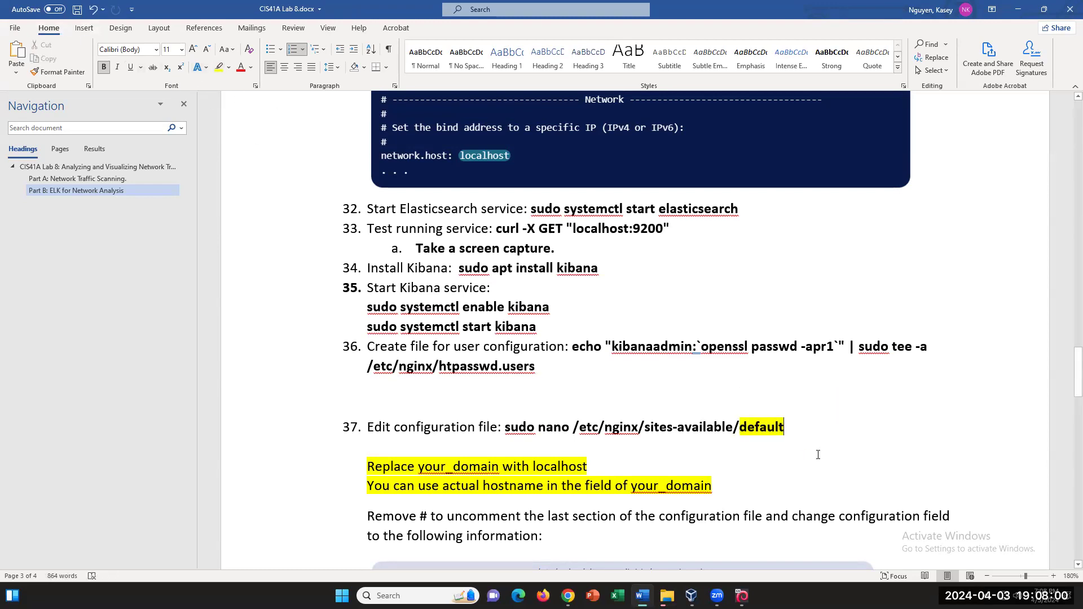
key(alt+Tab)
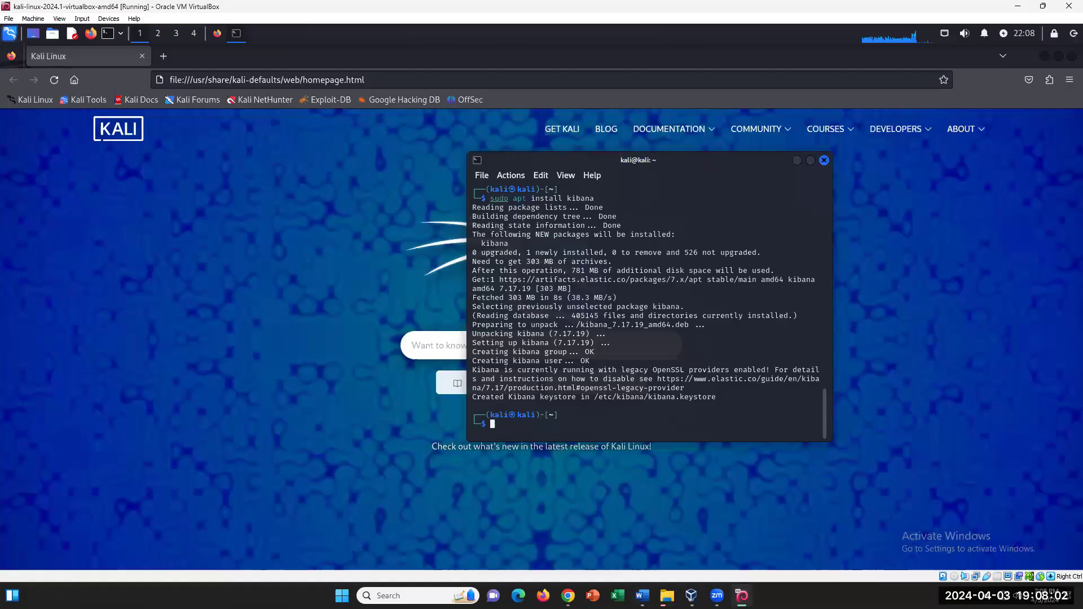
key(alt+Tab)
click(601, 257)
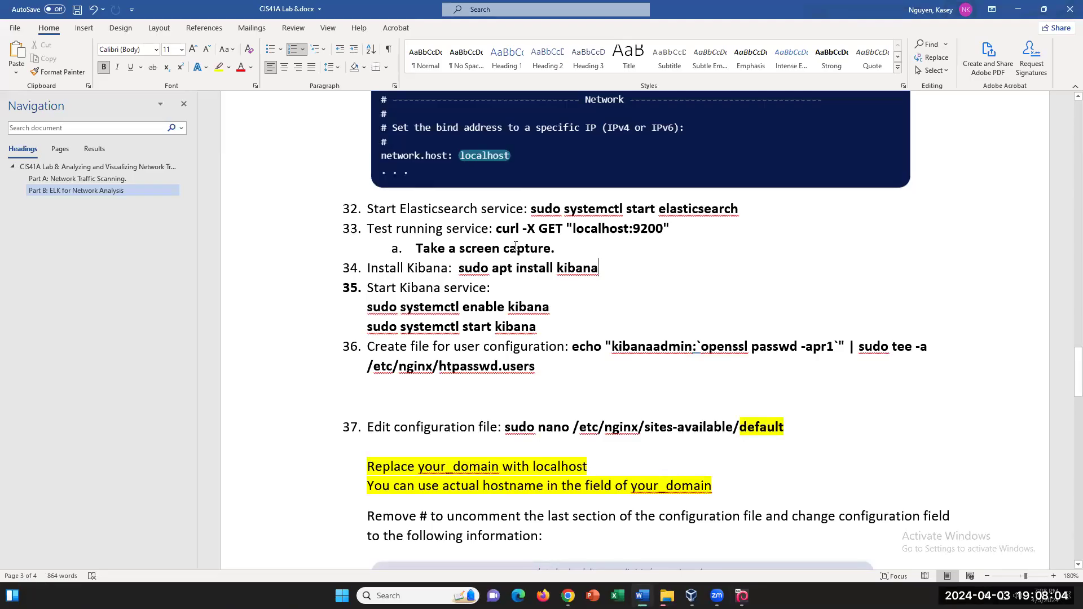
drag(363, 309, 550, 307)
right_click(523, 303)
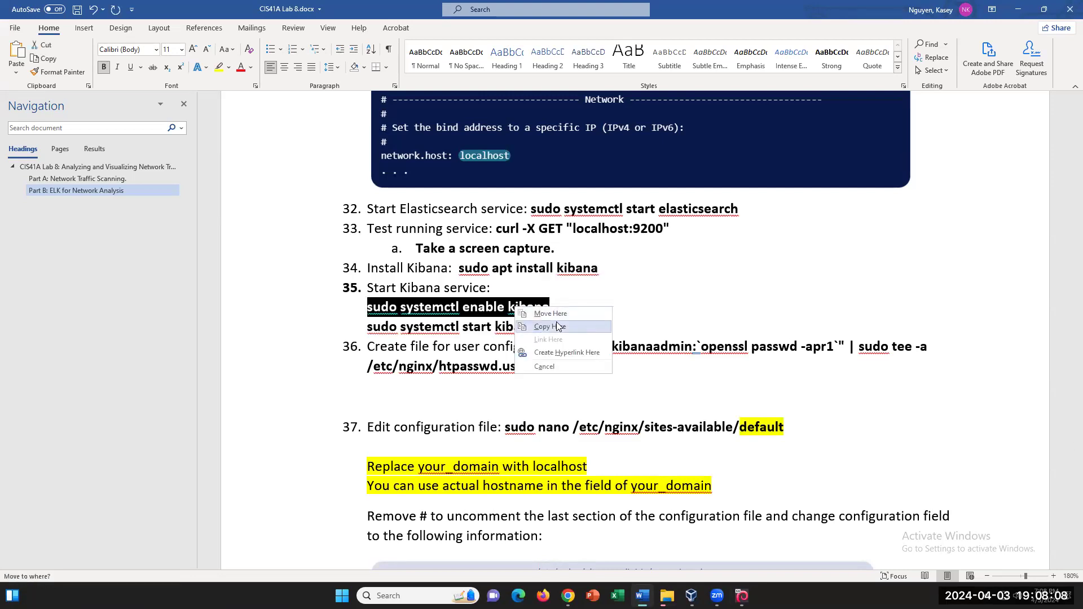
click(545, 367)
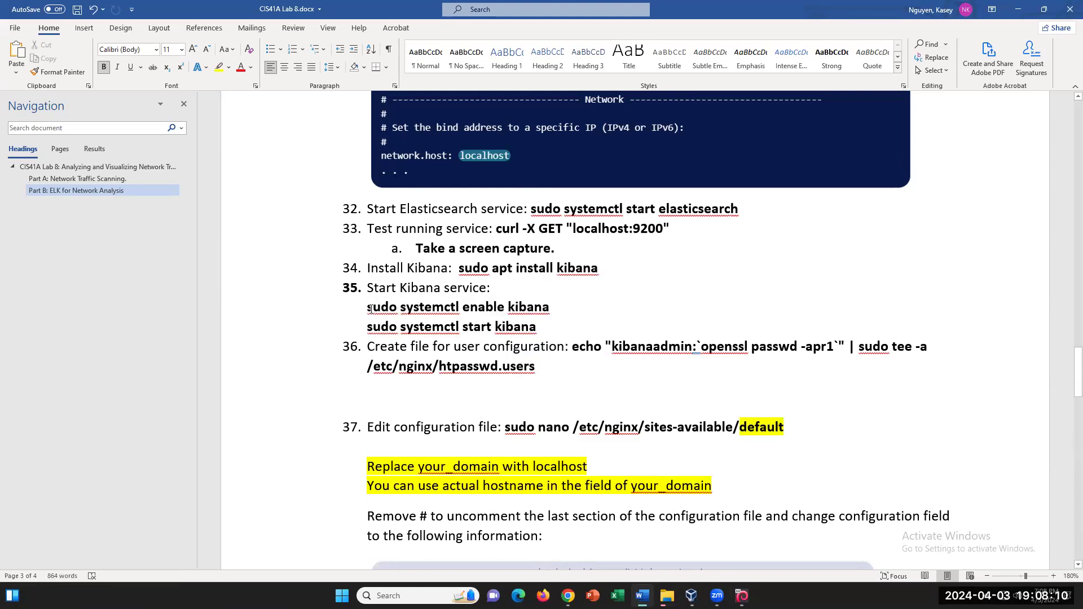
Step: Copy the step 35 command sudo systemctl enable kibana from the Word document and run it in the Kali terminal
drag(367, 308, 553, 309)
right_click(543, 314)
click(570, 336)
click(742, 595)
right_click(514, 423)
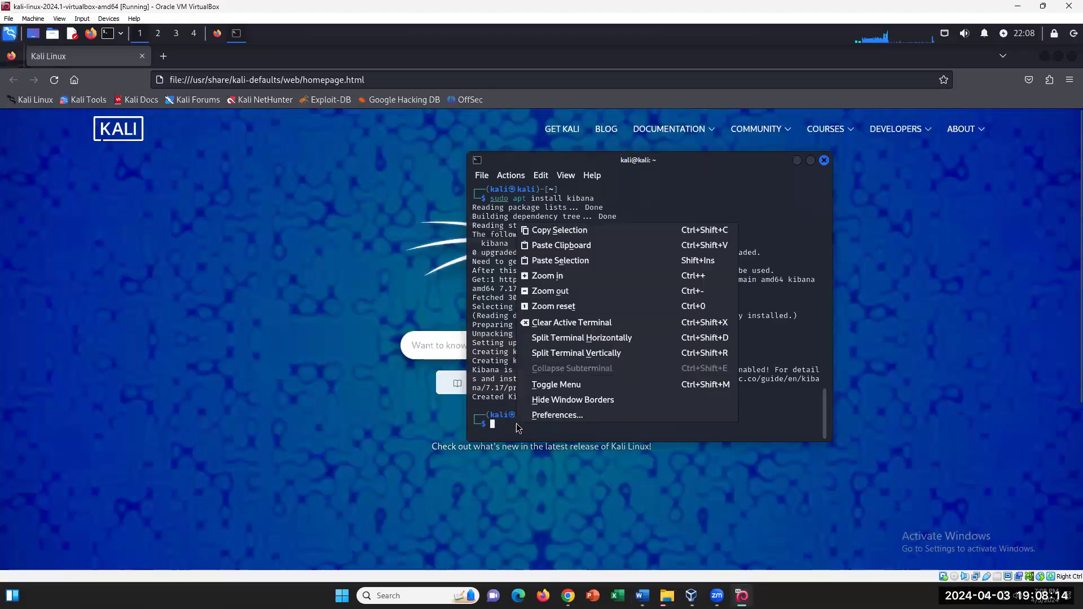
click(536, 245)
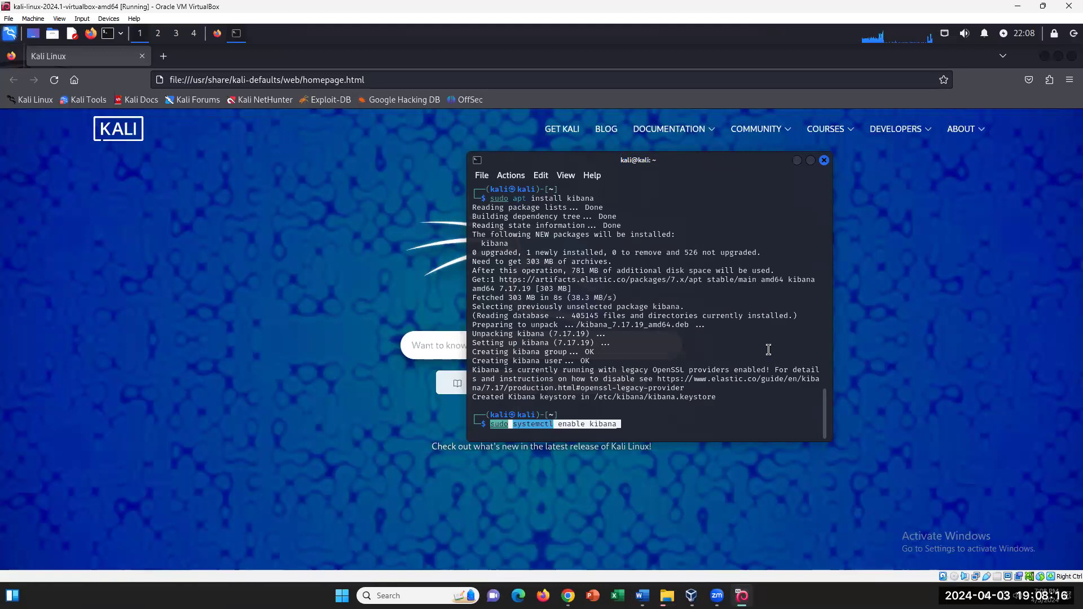
key(Return)
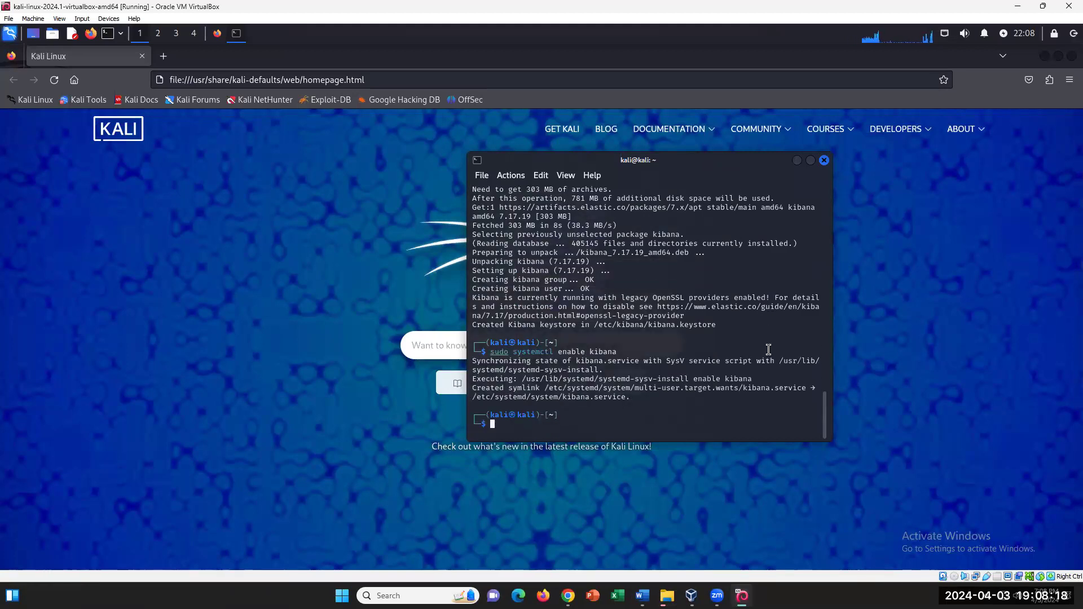
Step: Copy the second step 35 command, sudo systemctl start kibana, from the Word document and run it in the Kali terminal
click(642, 596)
drag(368, 330, 521, 327)
right_click(514, 331)
click(578, 366)
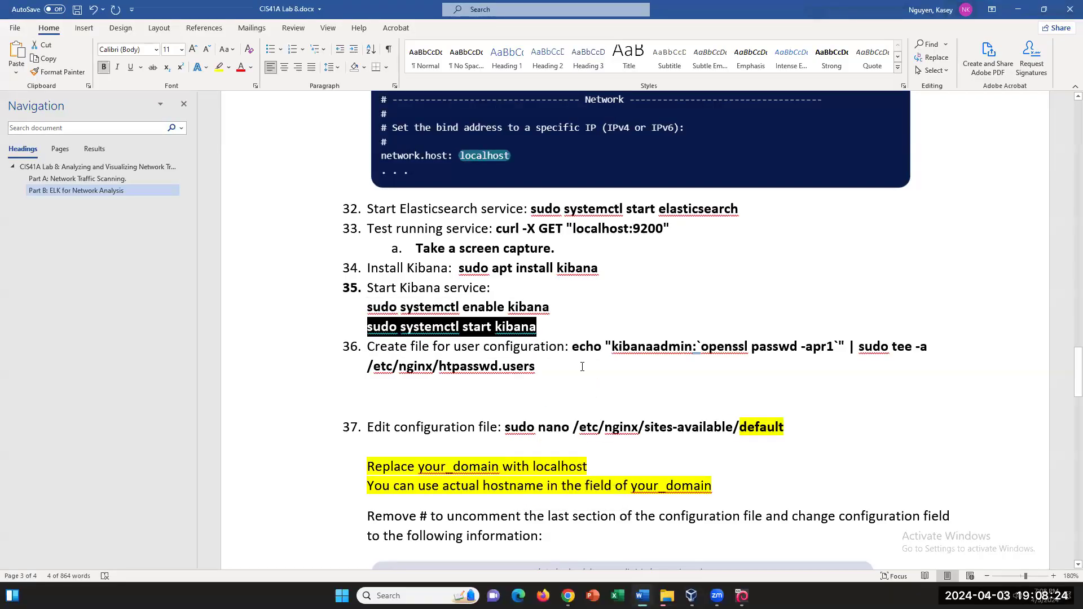
key(alt+Tab)
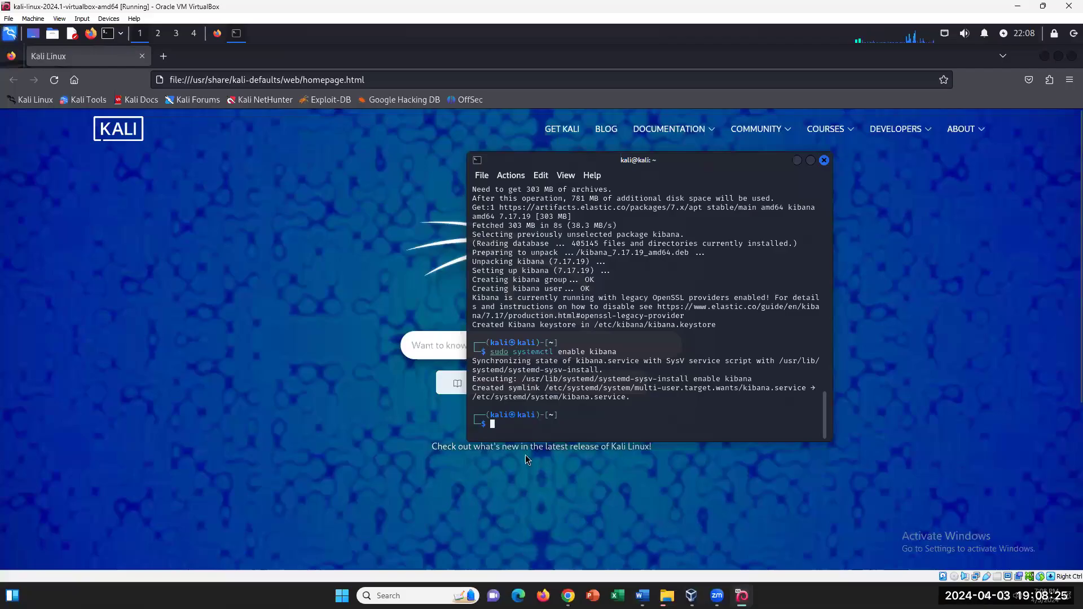
right_click(513, 424)
click(589, 264)
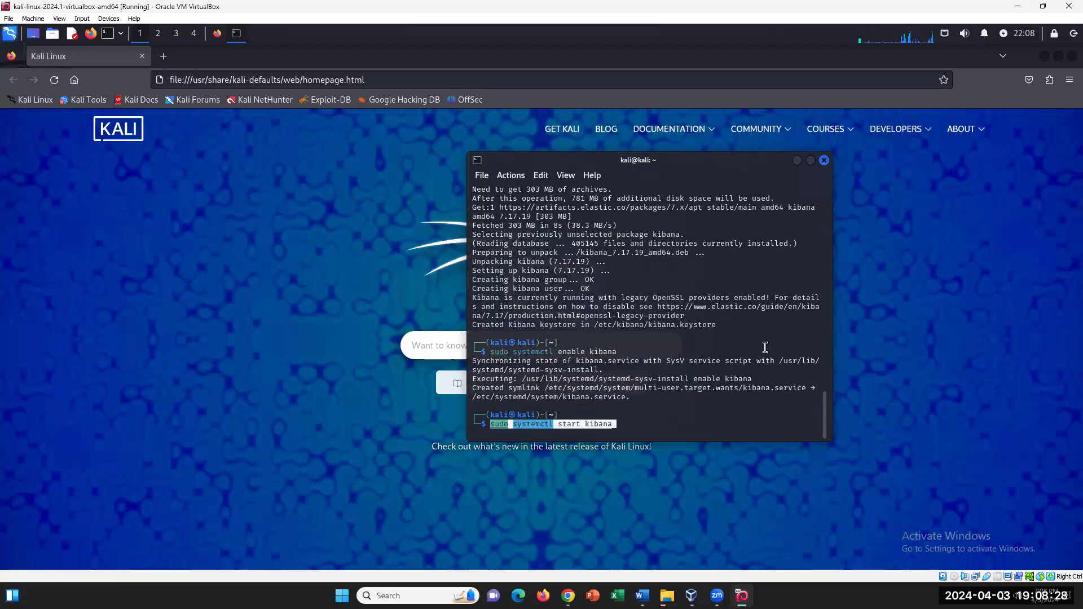
key(Return)
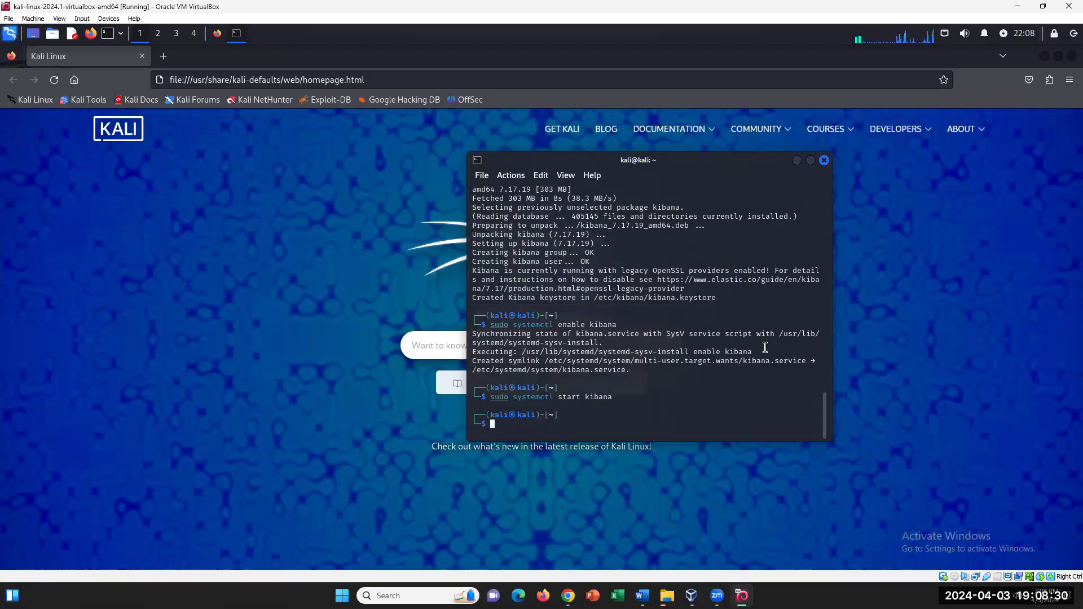
Step: Copy the step 36 command echo "kibanaadmin:`openssl passwd -apr1`" | sudo tee -a /etc/nginx/htpasswd.users from Word and run it in the Kali terminal
click(642, 595)
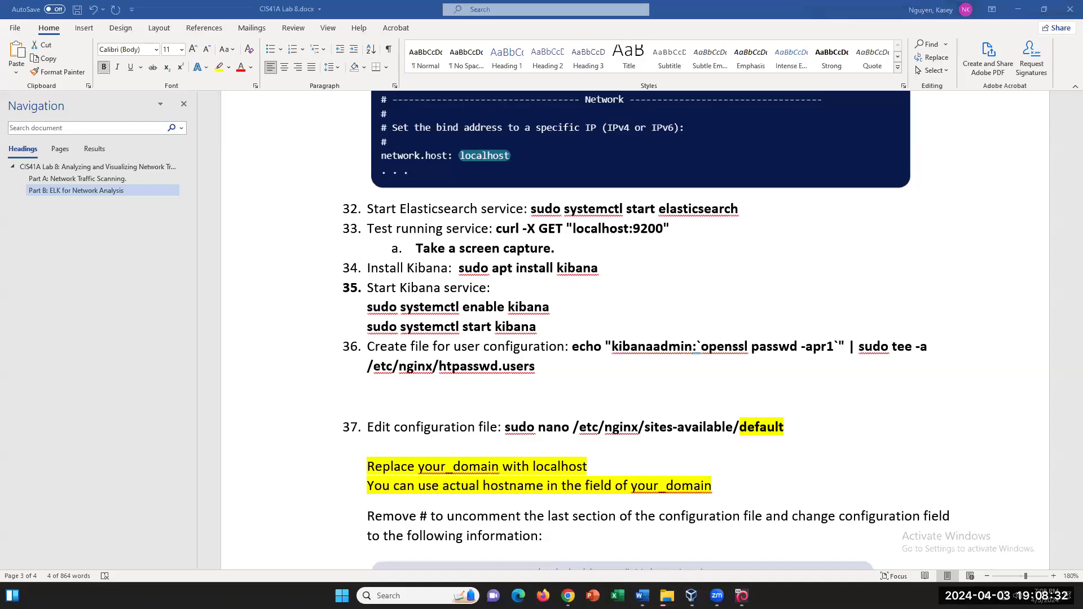
drag(572, 346, 384, 380)
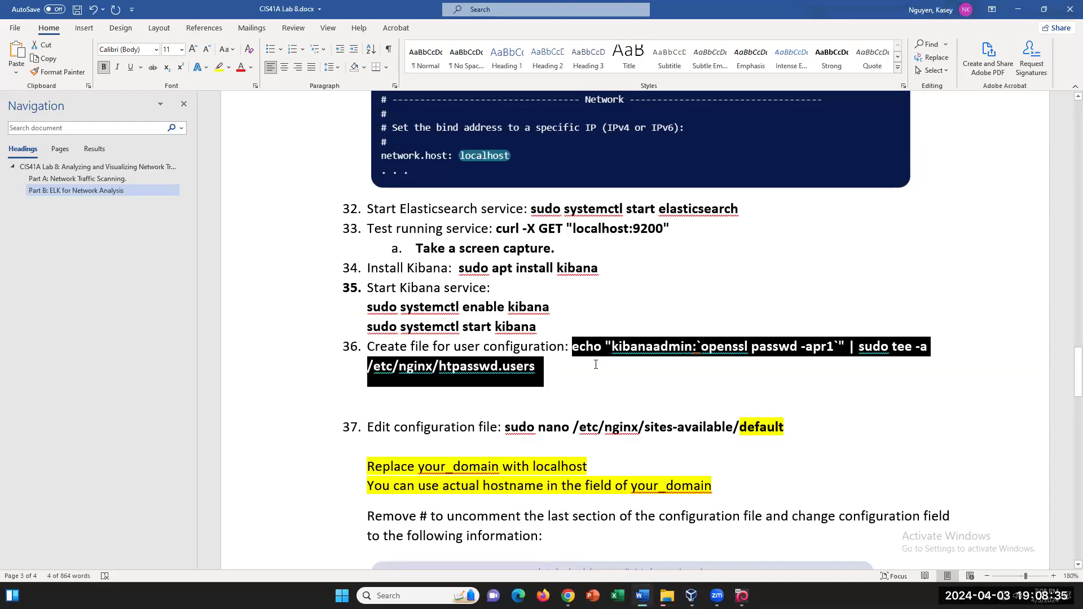
right_click(440, 381)
click(462, 155)
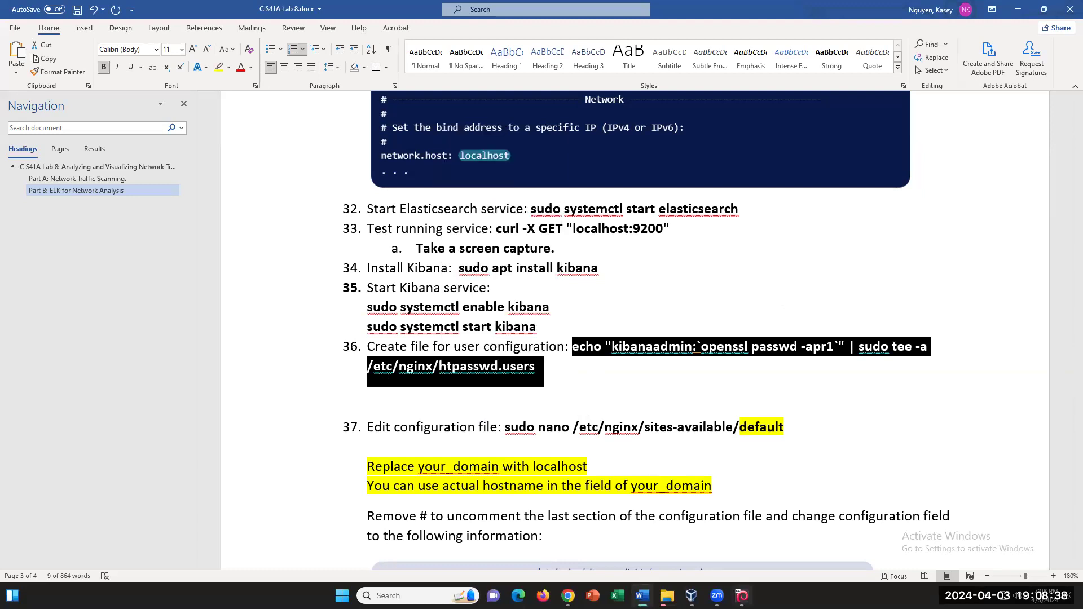
key(alt+Tab)
right_click(523, 424)
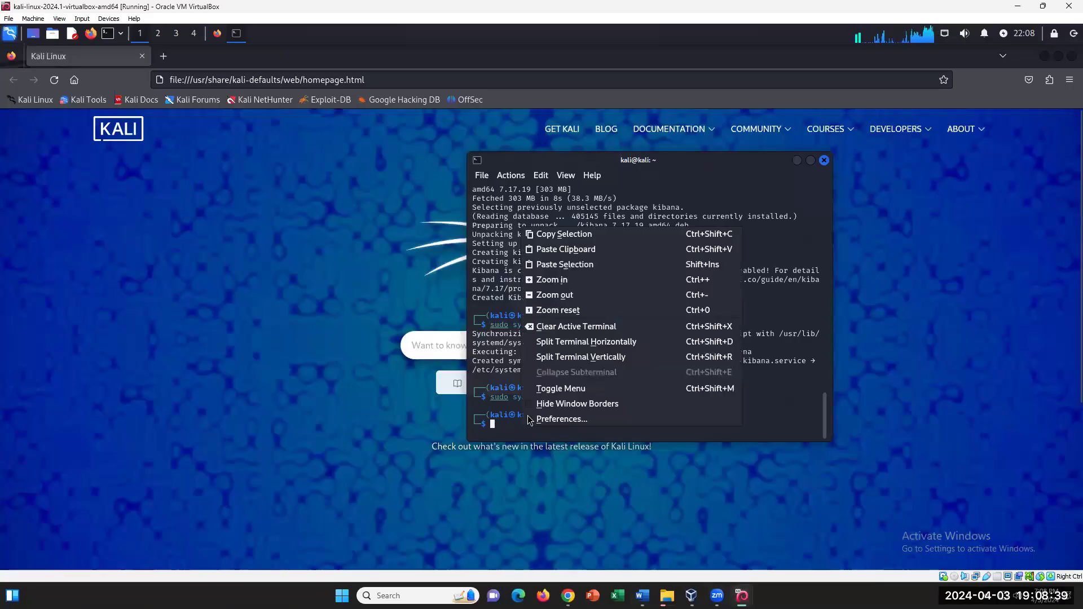
click(564, 264)
key(Return)
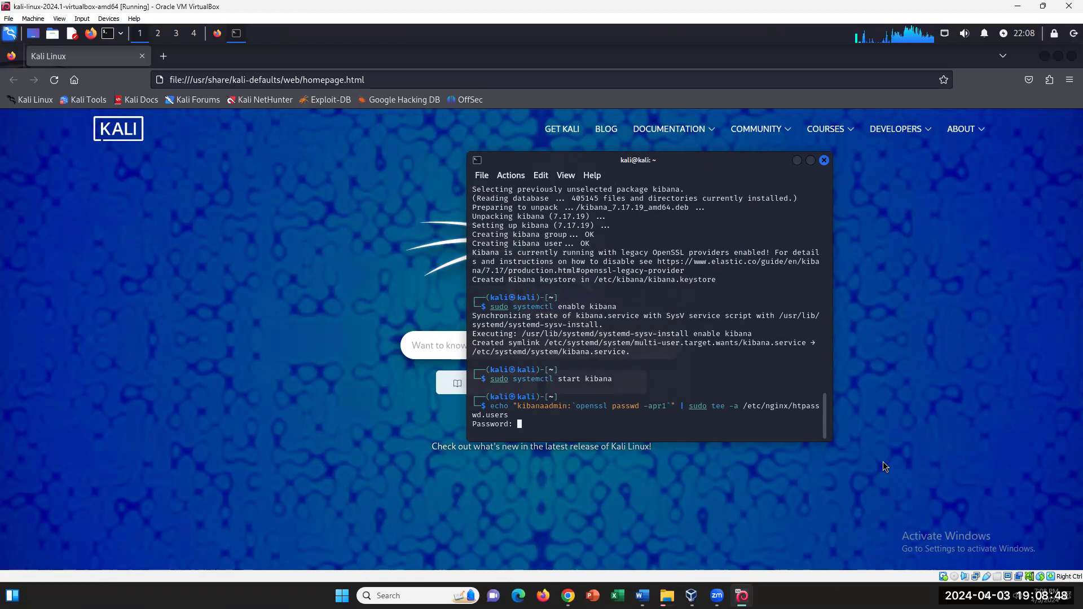
Step: Enter and verify the password for the kibanaadmin user, and select the generated credential line in the output
key(Return)
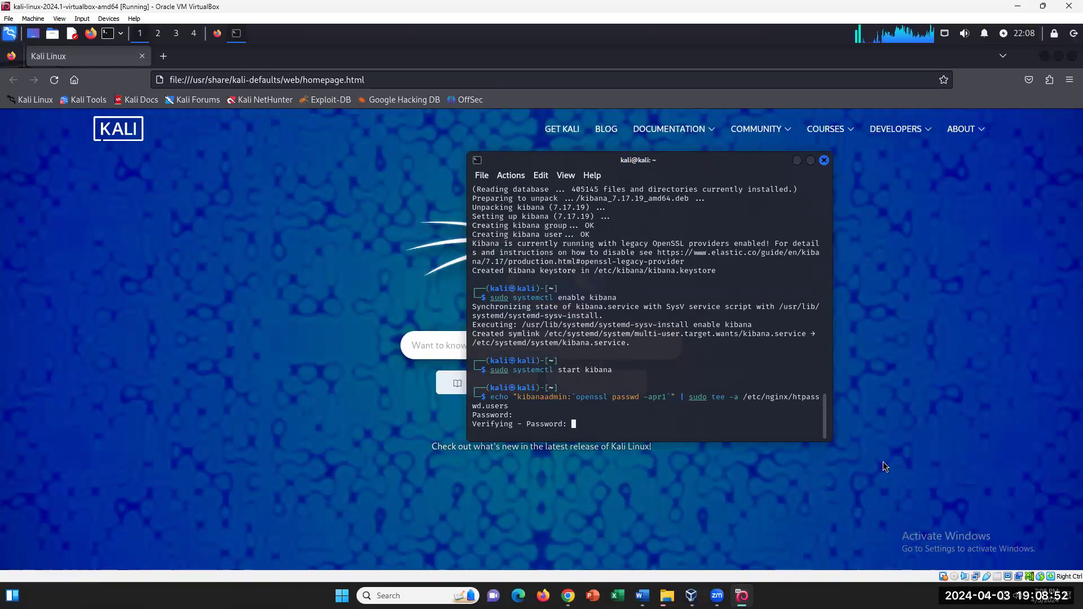
key(Return)
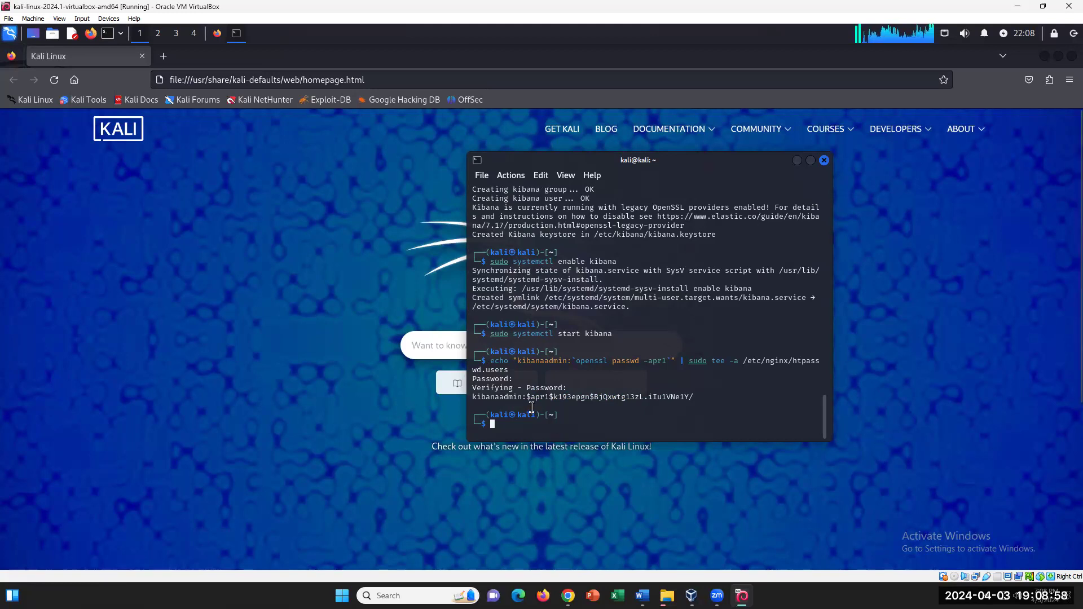
triple_click(474, 397)
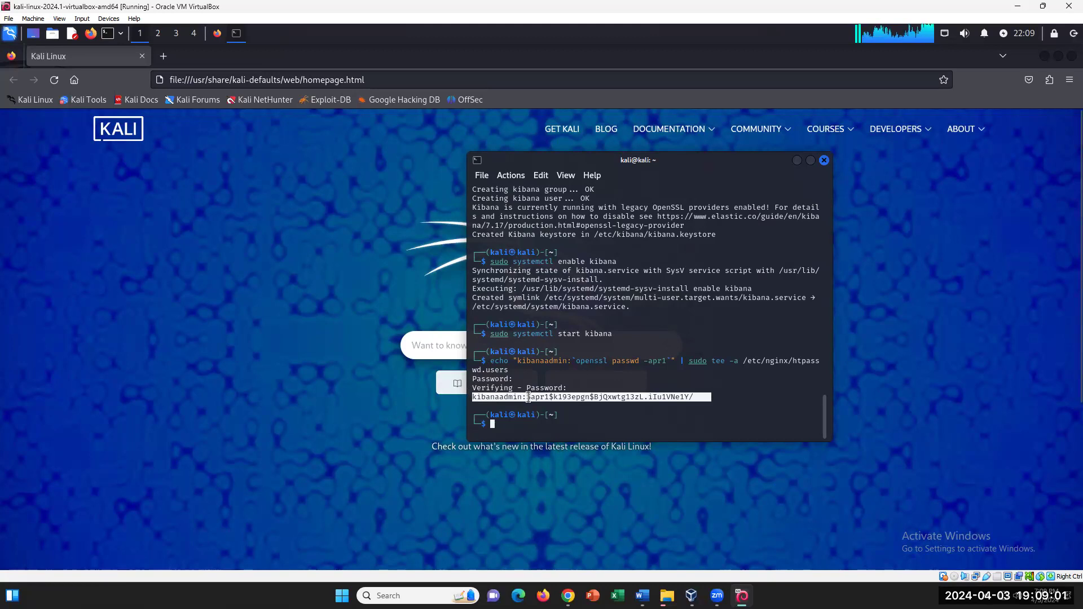
Step: Look up the step 37 command for editing the Nginx configuration file in Word and return to the Kali terminal
click(528, 426)
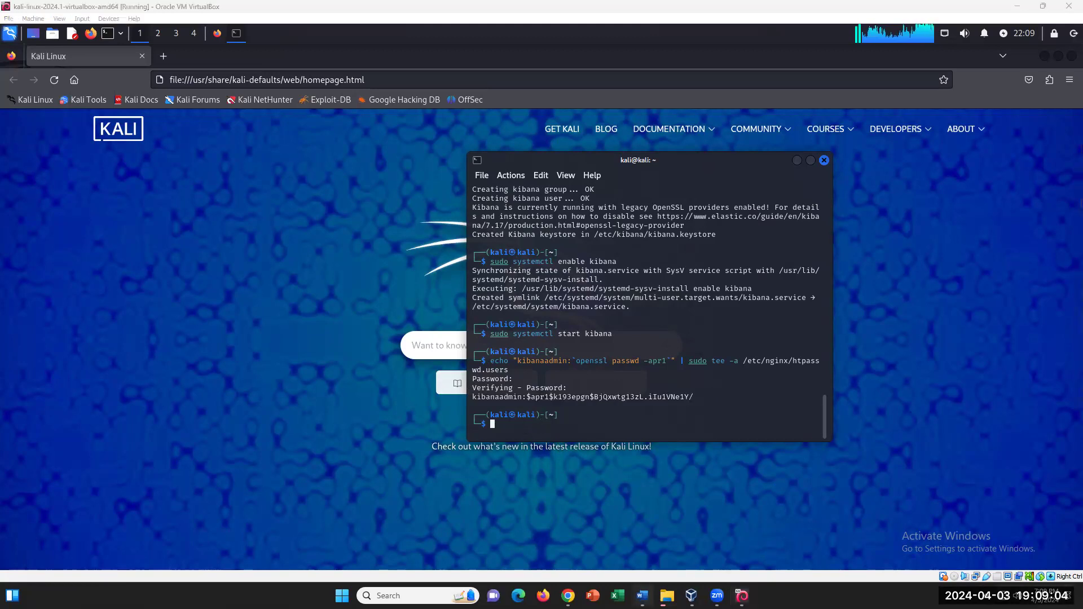
click(642, 596)
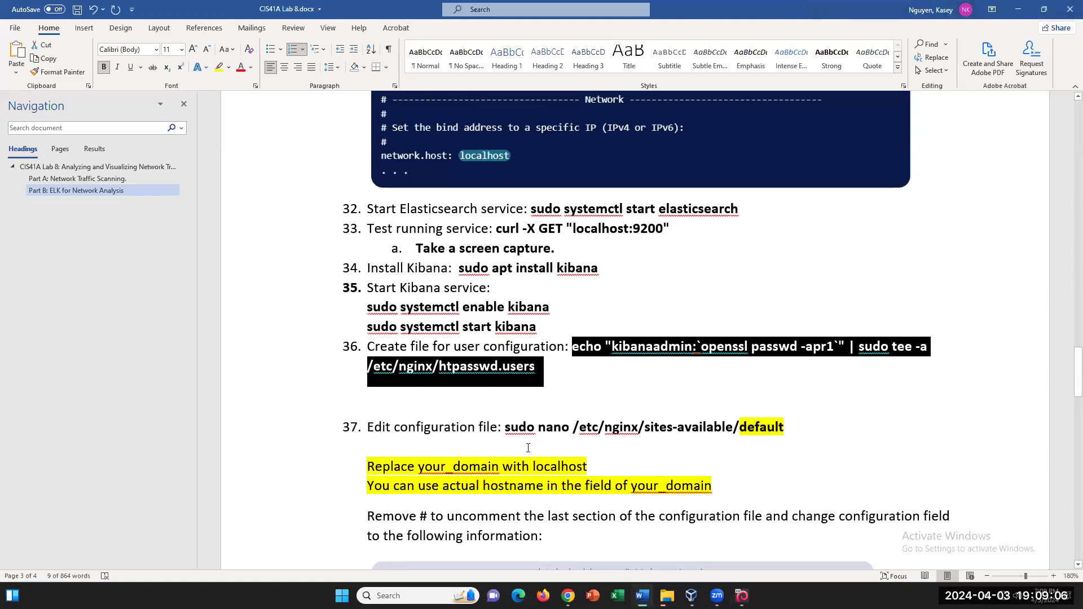
drag(524, 427, 790, 431)
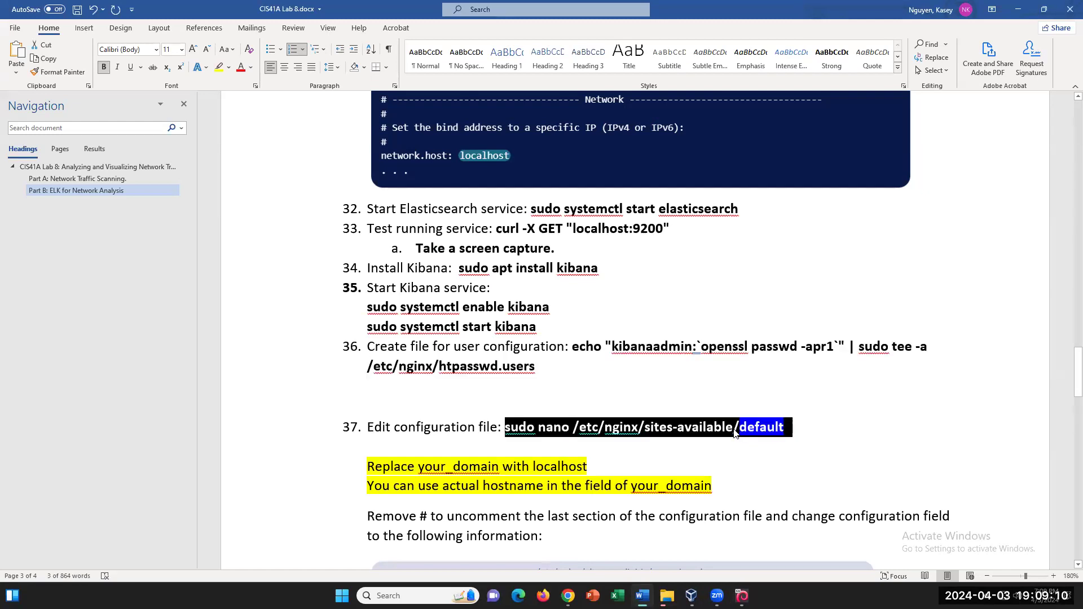
click(734, 432)
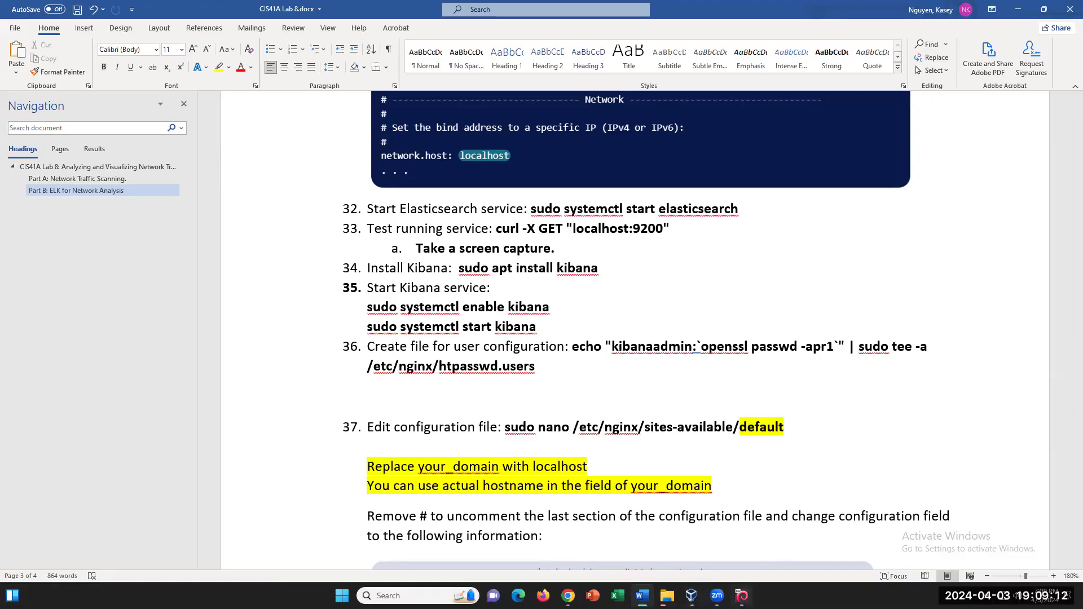
key(alt+Tab)
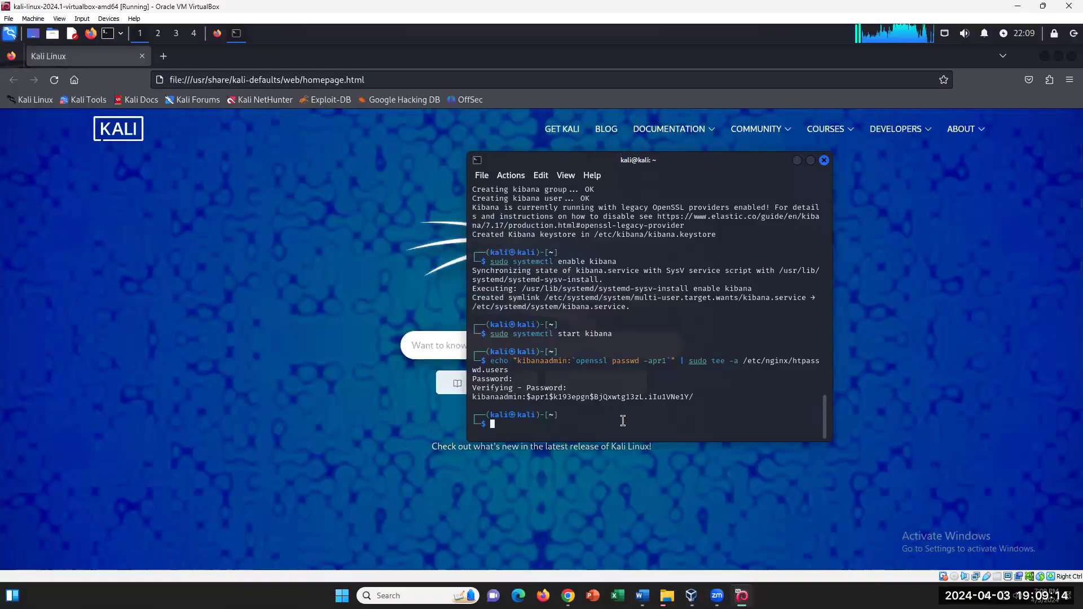
click(643, 595)
click(741, 595)
Step: Reposition the terminal inside Kali, shrink the virtual machine window and place it just below the step 37 line in Word
click(1043, 6)
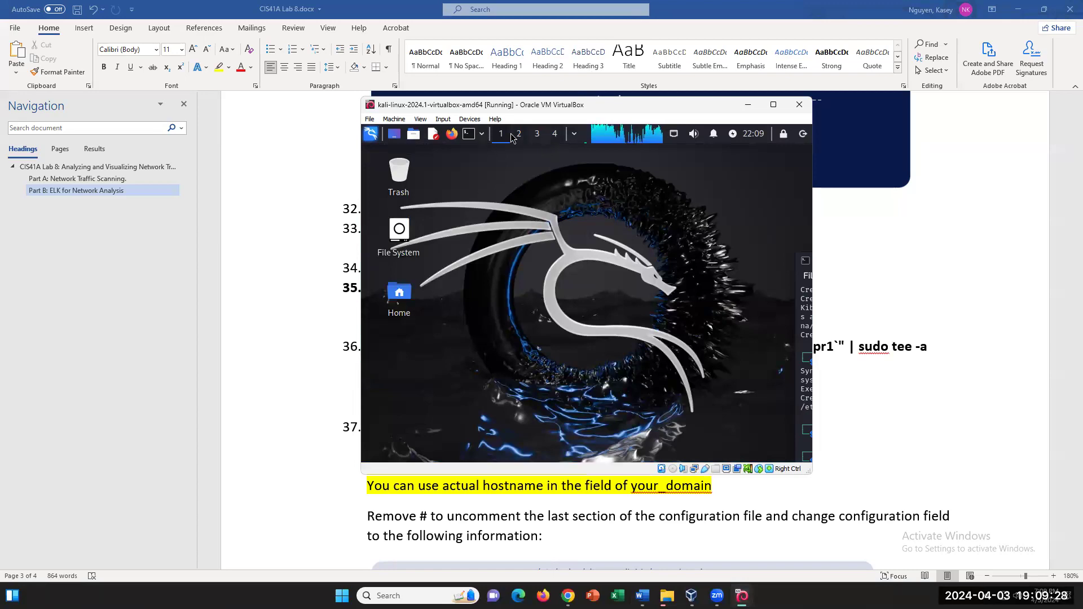
click(773, 105)
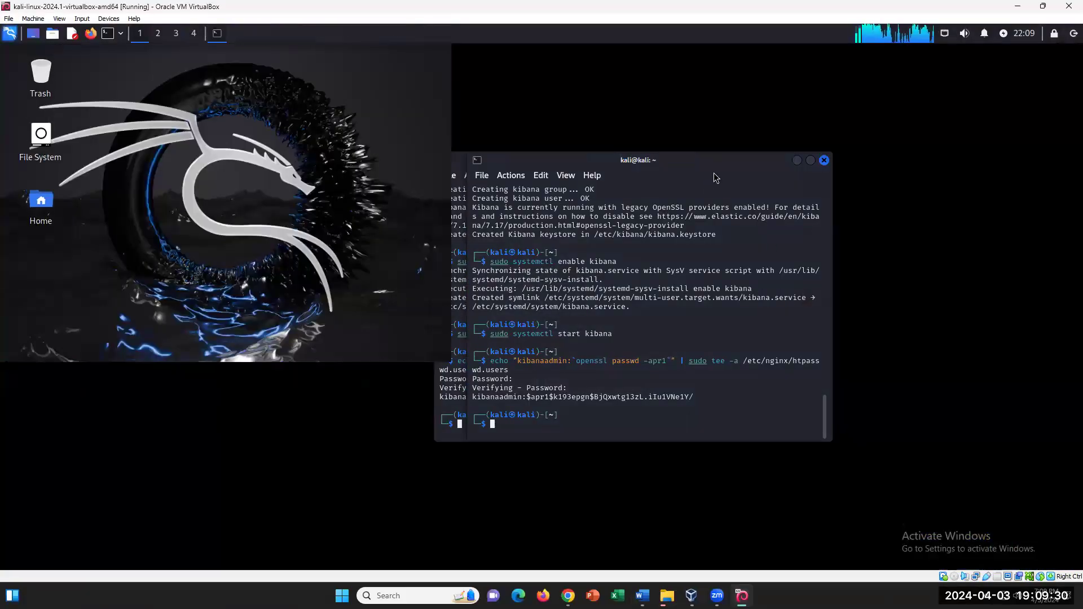
click(540, 175)
click(482, 175)
drag(508, 160, 96, 107)
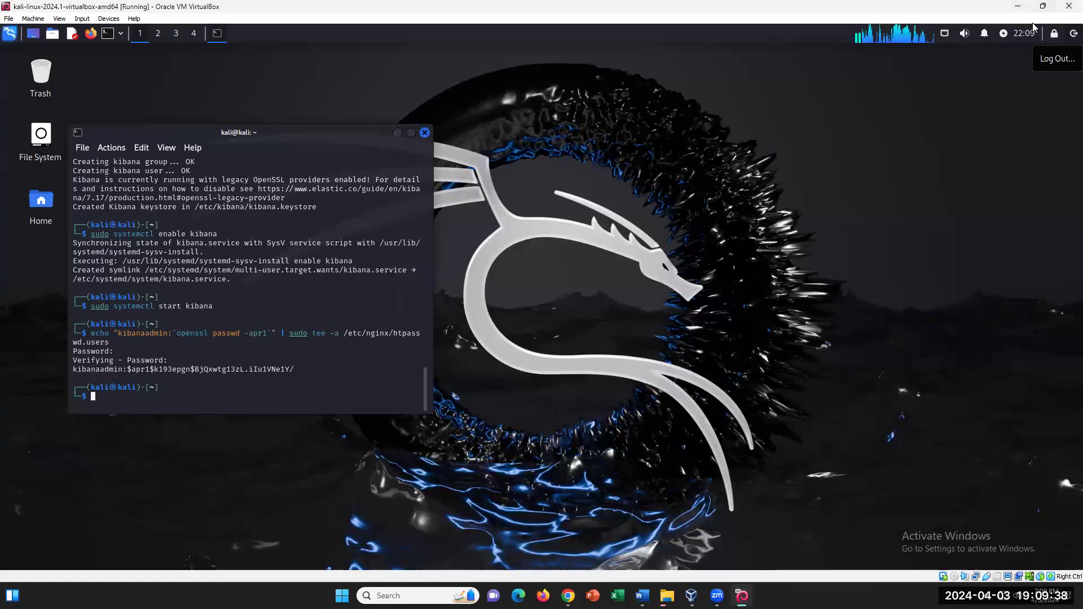
click(1042, 6)
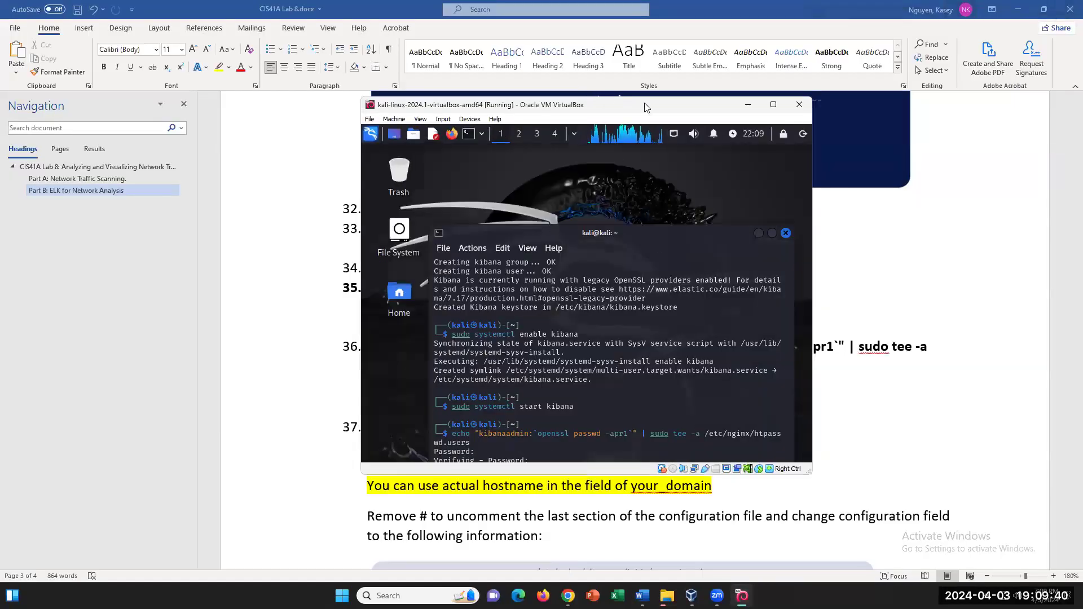
scroll(827, 260, down, 3)
drag(646, 107, 630, 262)
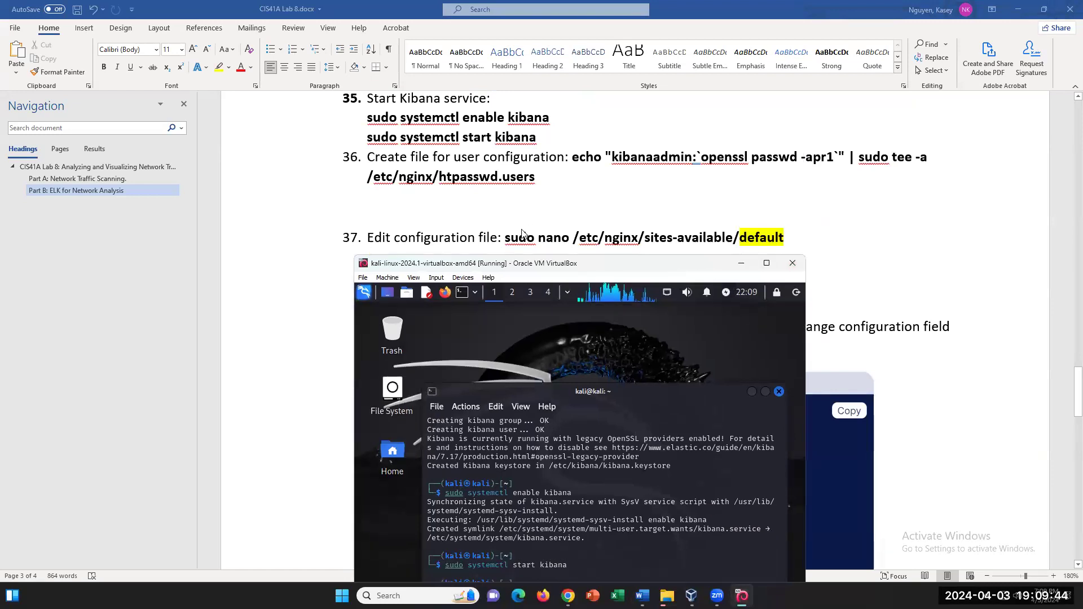
scroll(629, 251, down, 3)
scroll(629, 250, up, 3)
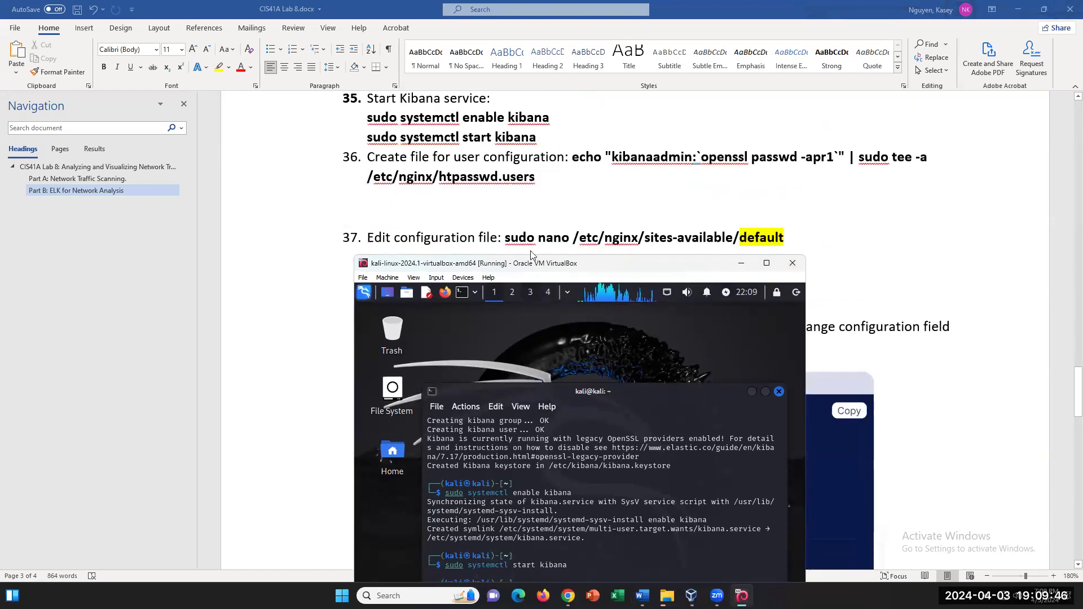
Step: Copy the sudo nano /etc/nginx/sites-available text from step 37 and move the server configuration picture directly beneath that line
click(507, 236)
drag(506, 237, 713, 236)
right_click(714, 235)
click(733, 256)
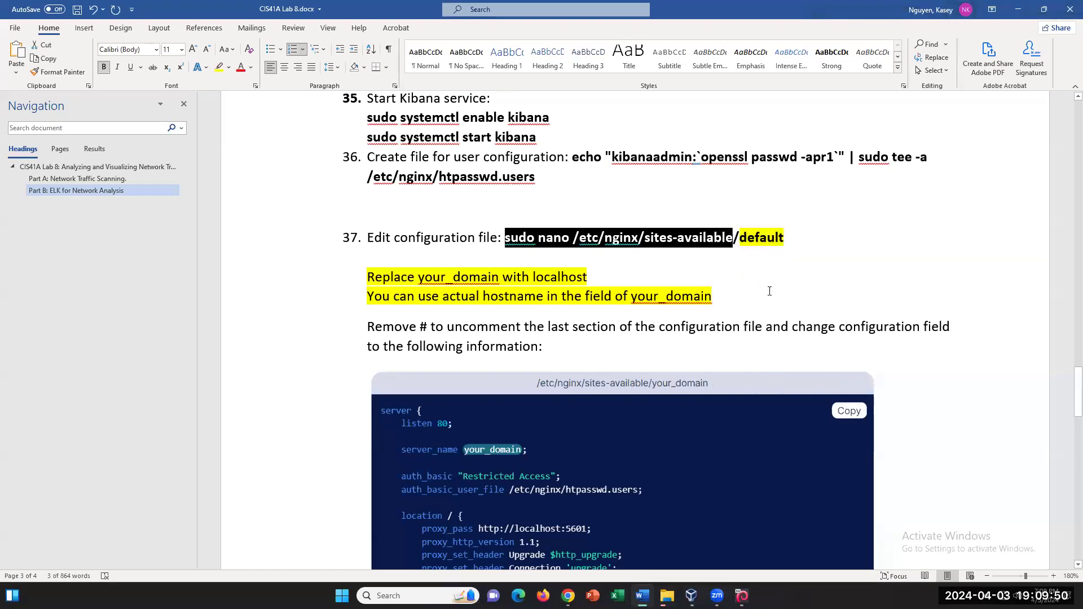
click(723, 384)
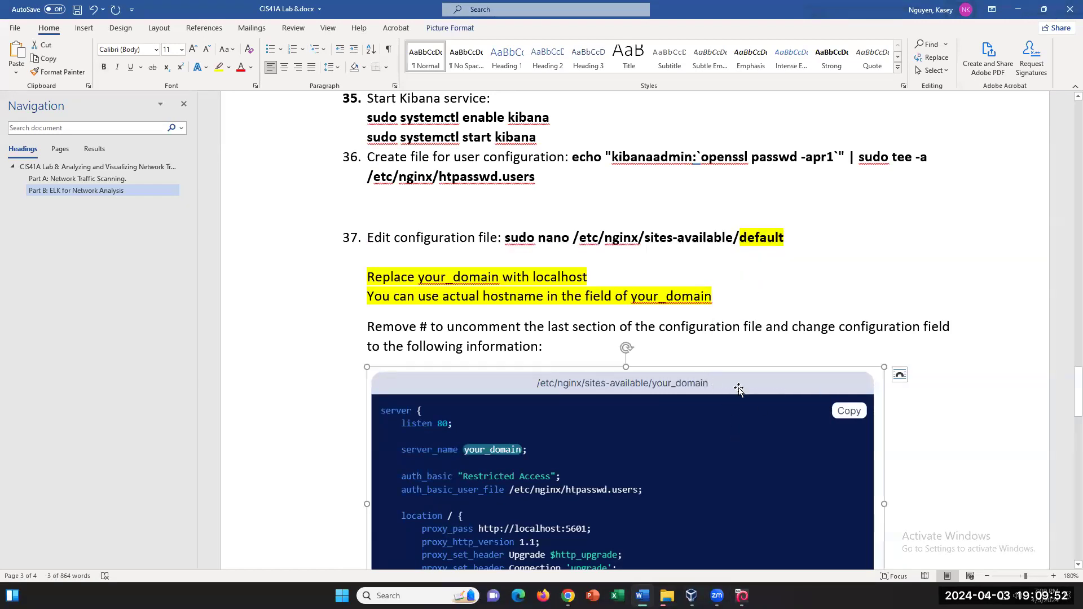
drag(709, 375, 736, 238)
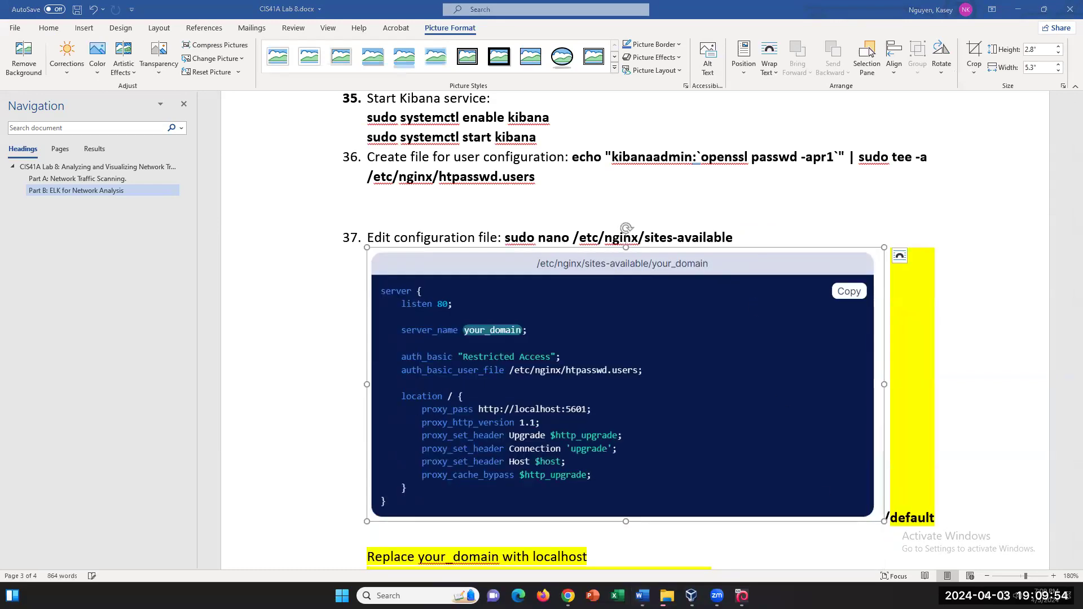
Step: Bring the Kali virtual machine window forward and arrange it and its terminal so the prompt and the step 37 line are both visible
key(alt+Tab)
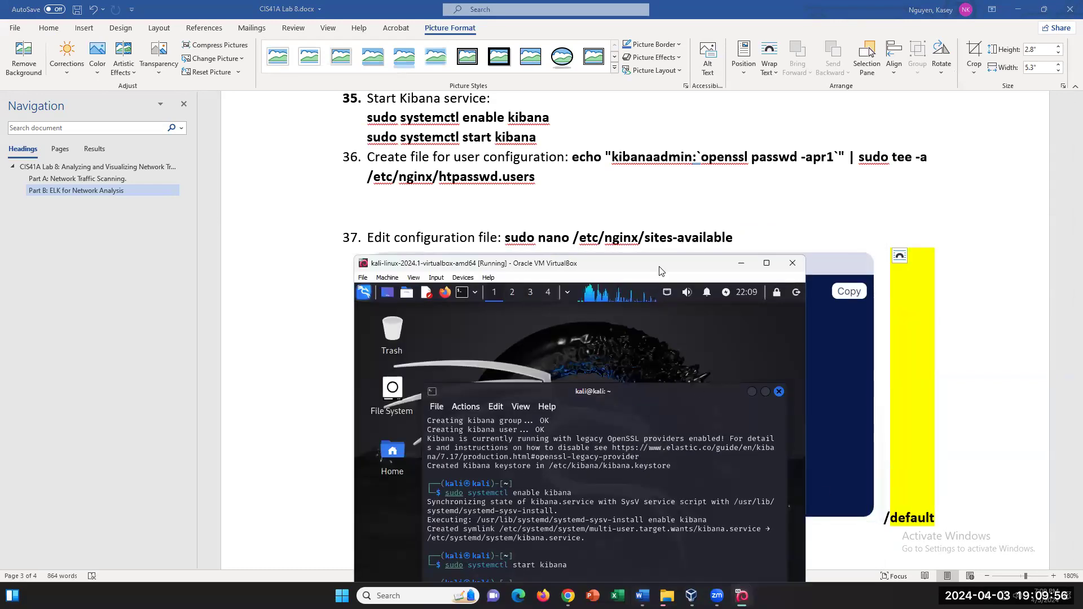
drag(659, 270, 682, 195)
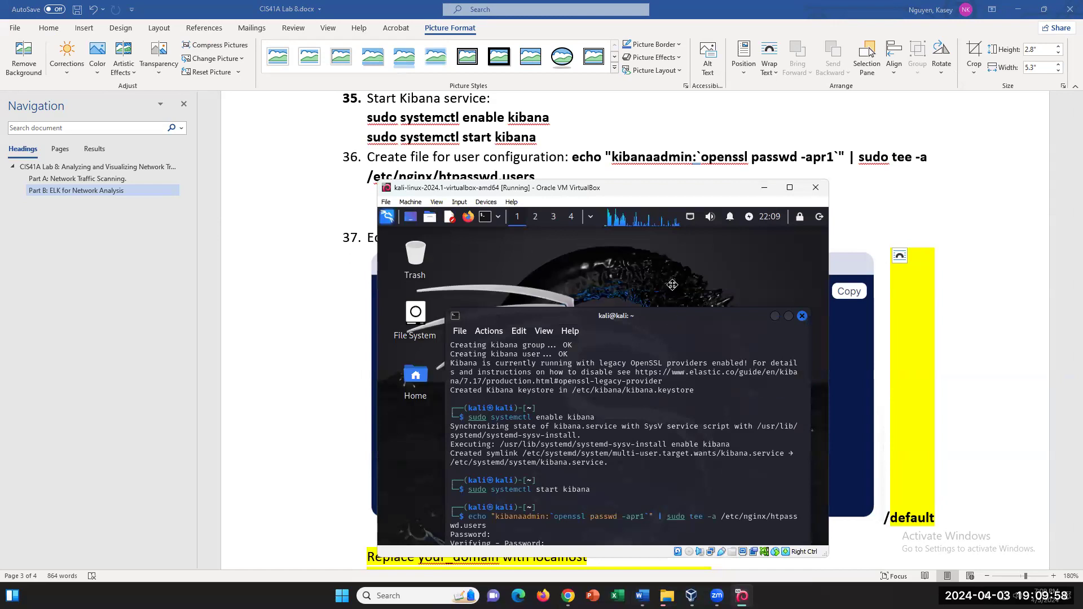
drag(672, 285, 665, 215)
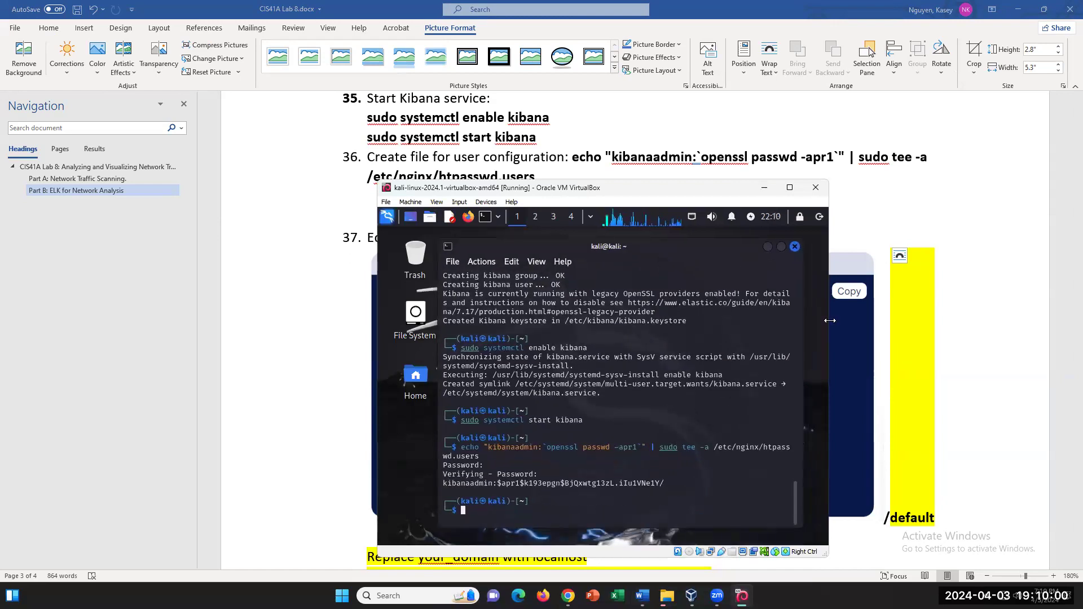
scroll(680, 161, down, 3)
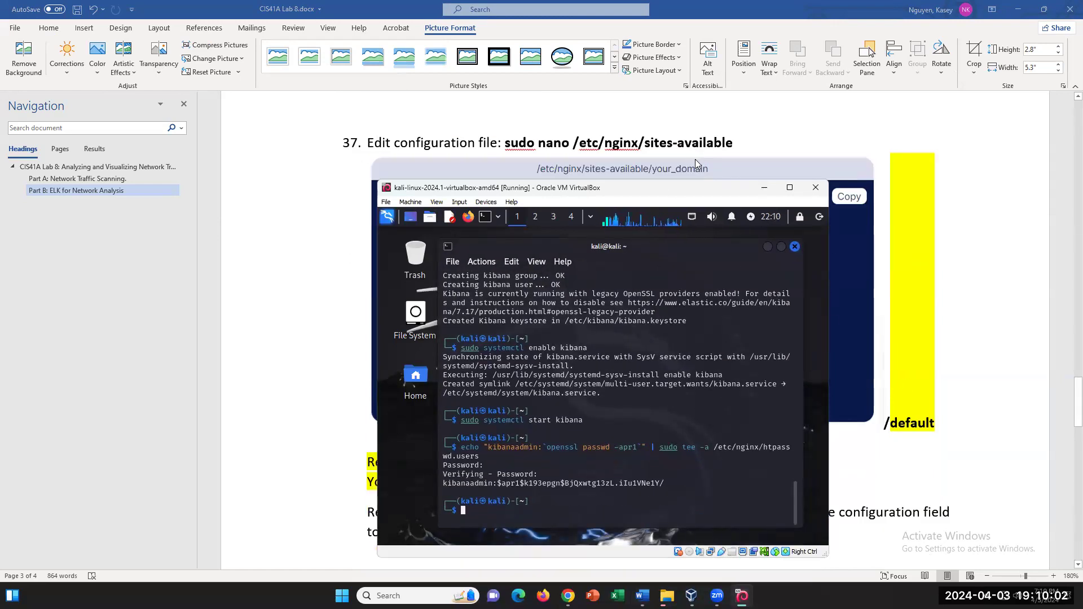
Step: List the contents of /etc/nginx/sites-available in the Kali terminal and return to the home directory
text(cd)
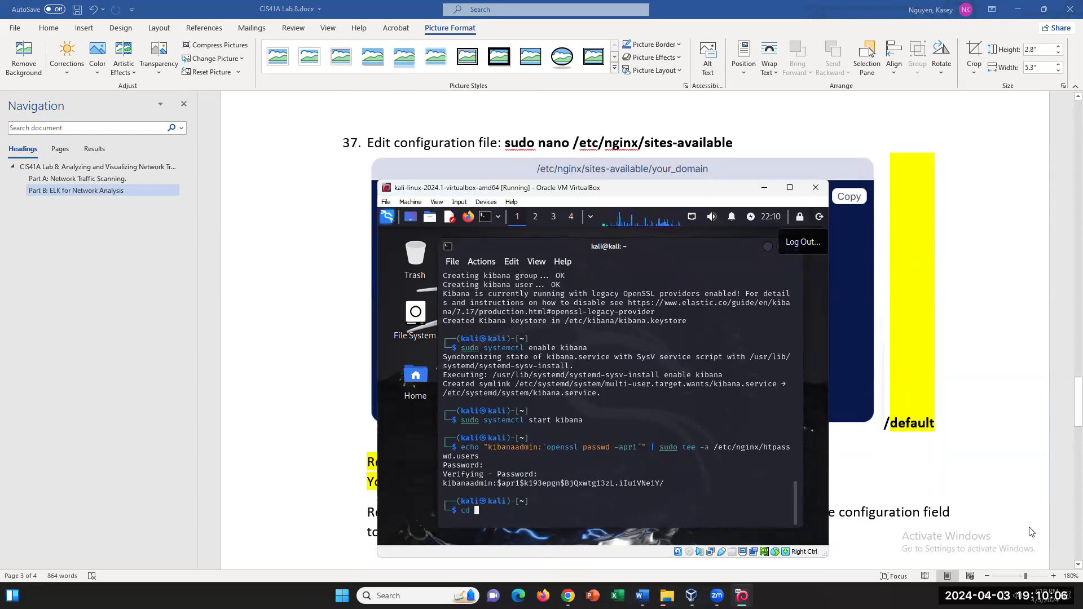
text( /etc/ngin)
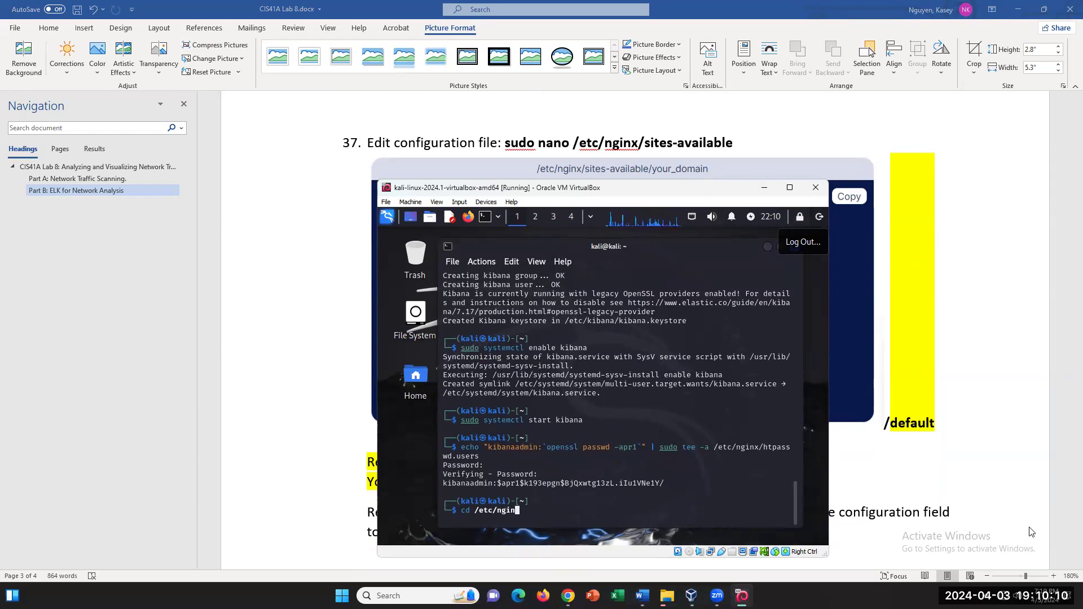
text(x/sites-available)
key(Return)
text(l)
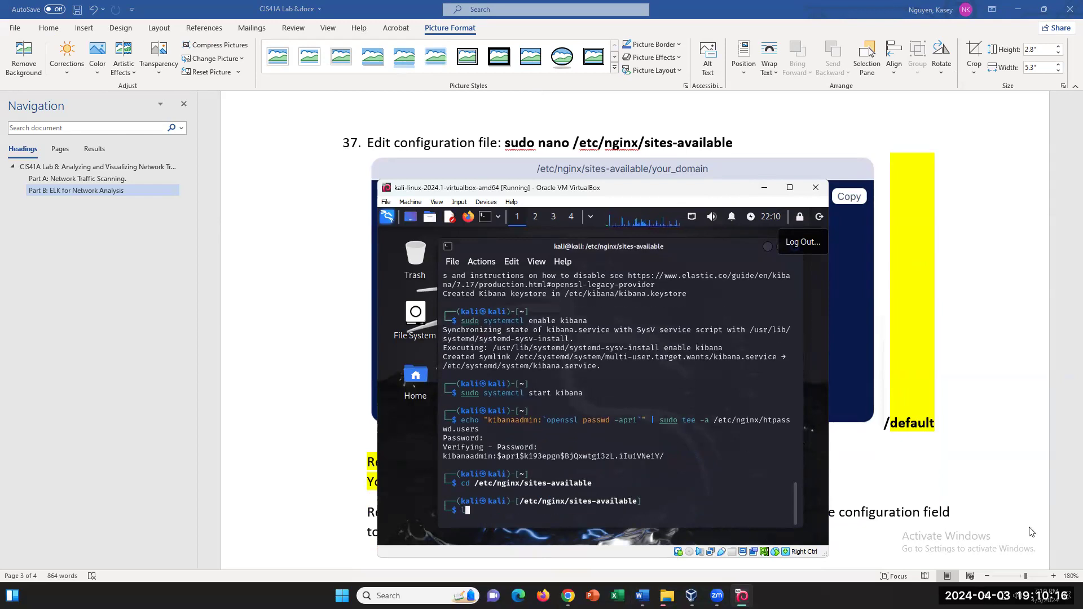
text(s)
key(Return)
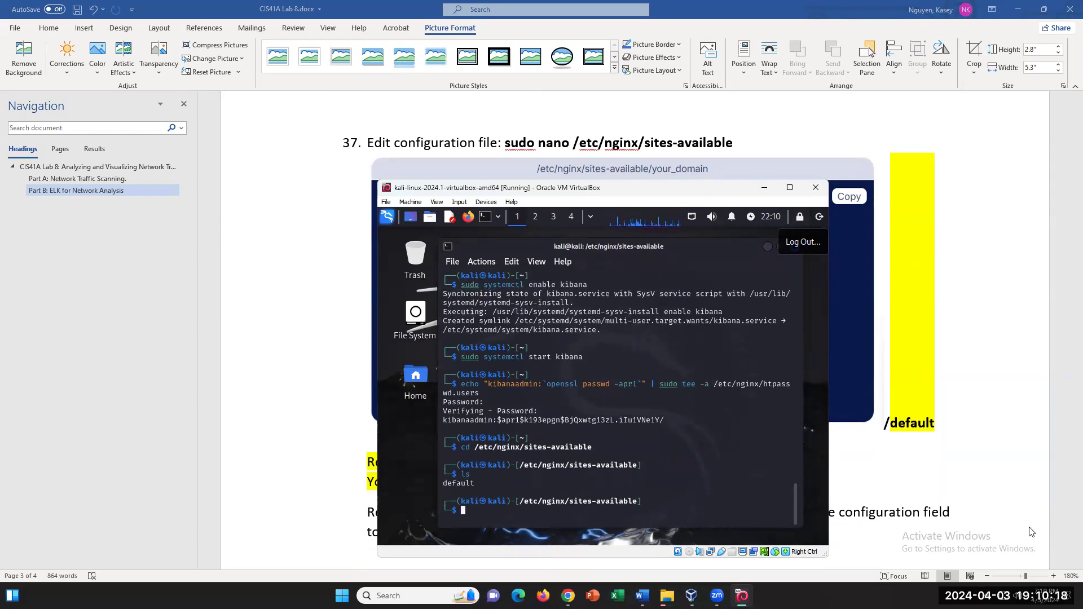
text(cd)
key(Return)
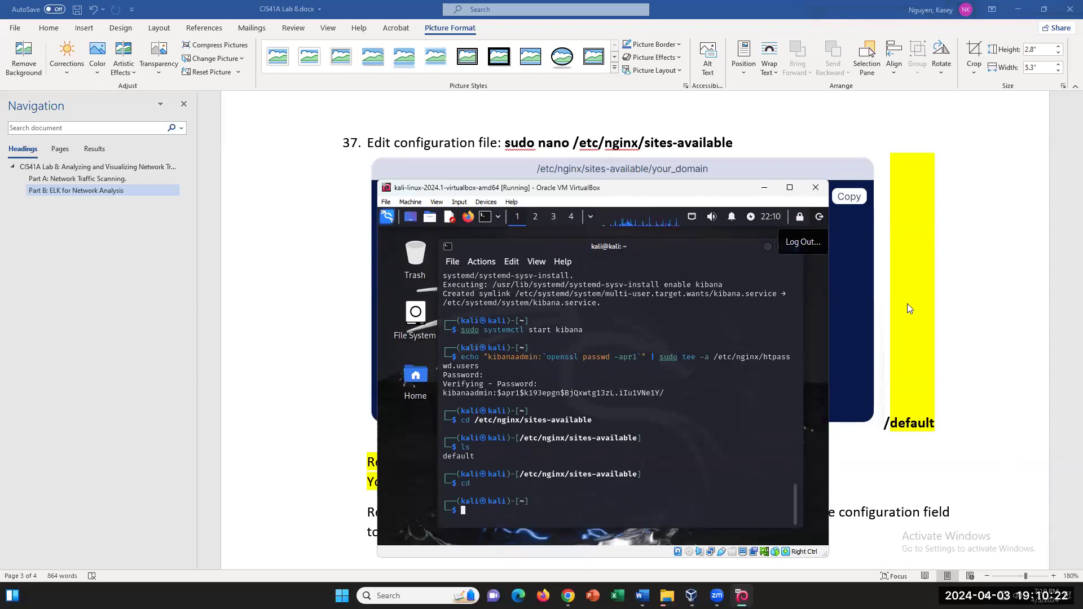
Step: Compare the directory path and file name in the terminal listing with the step 37 command and configuration picture in Word
drag(478, 457, 441, 457)
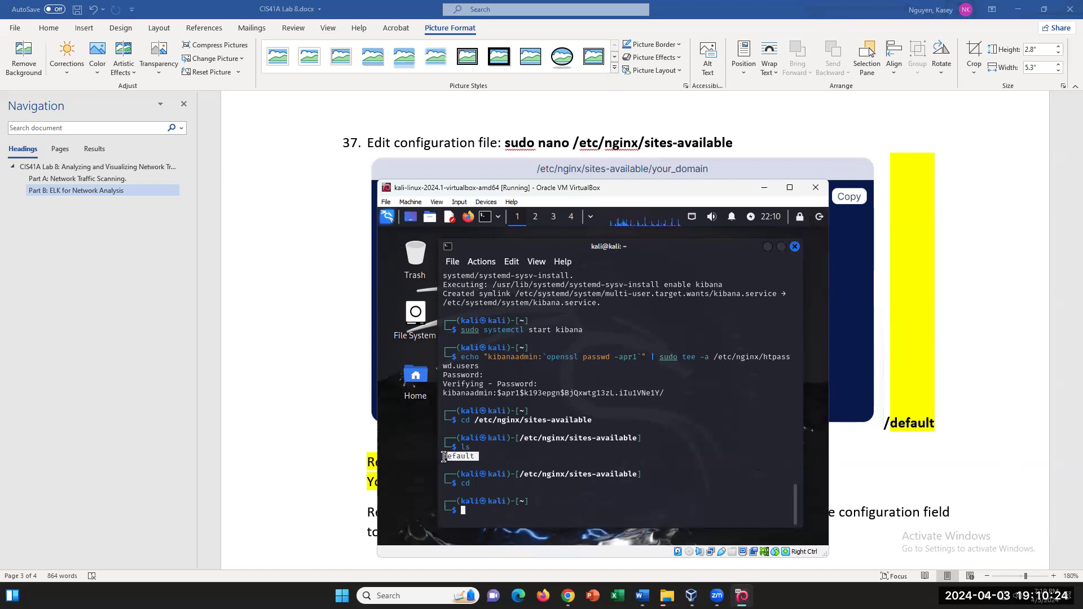
drag(644, 438, 564, 438)
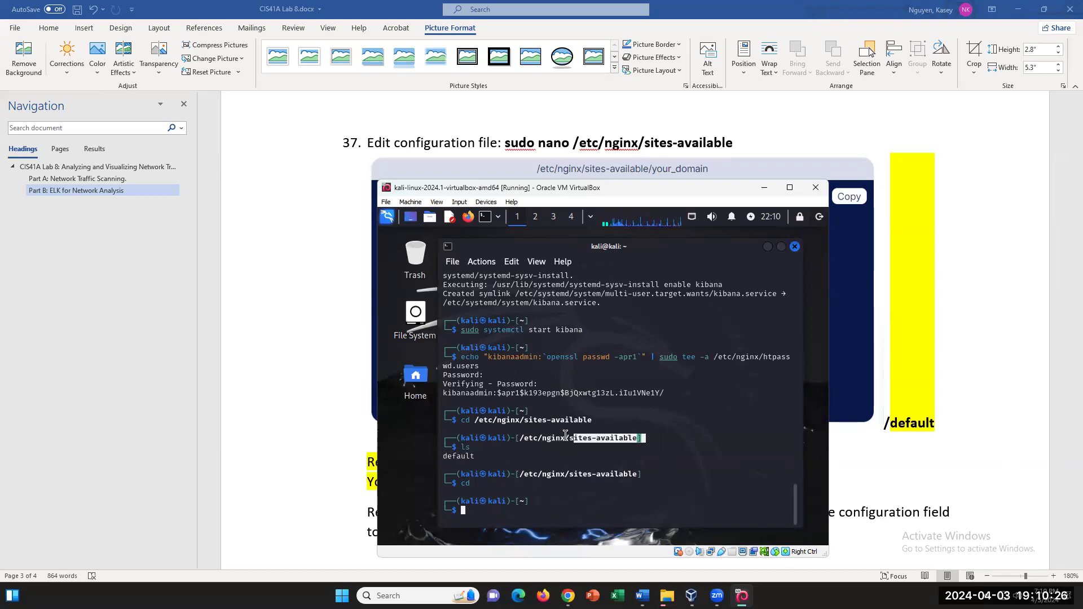
click(483, 458)
drag(483, 458, 432, 458)
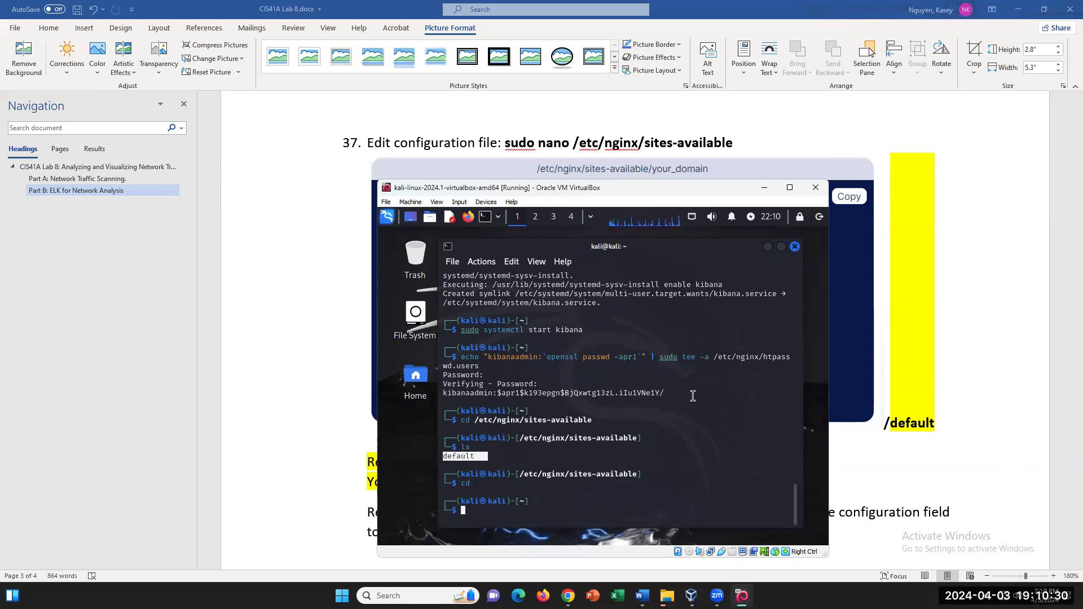
click(490, 458)
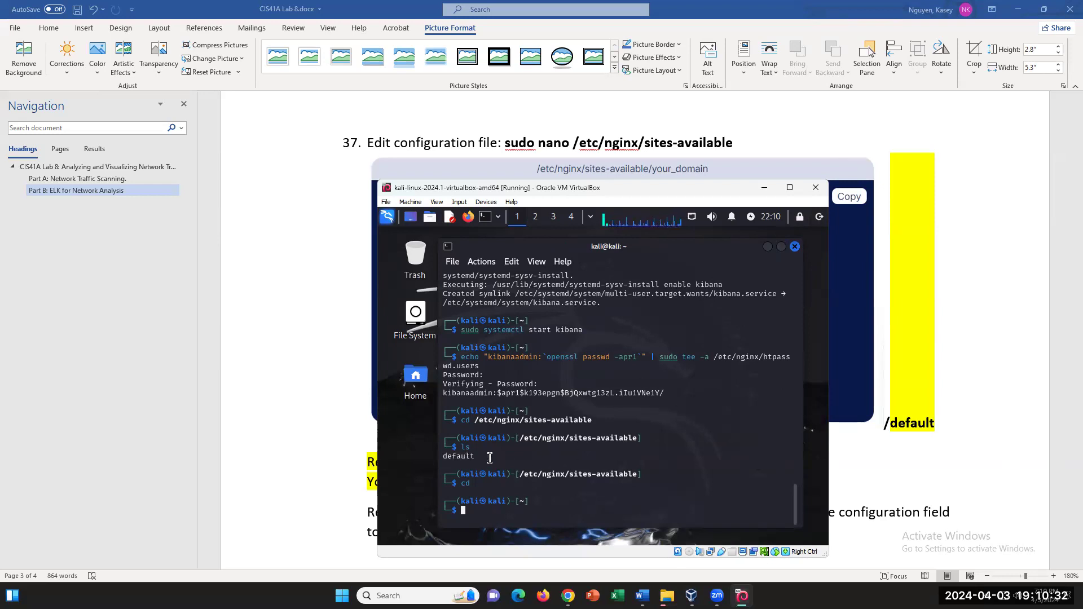
drag(441, 458, 486, 456)
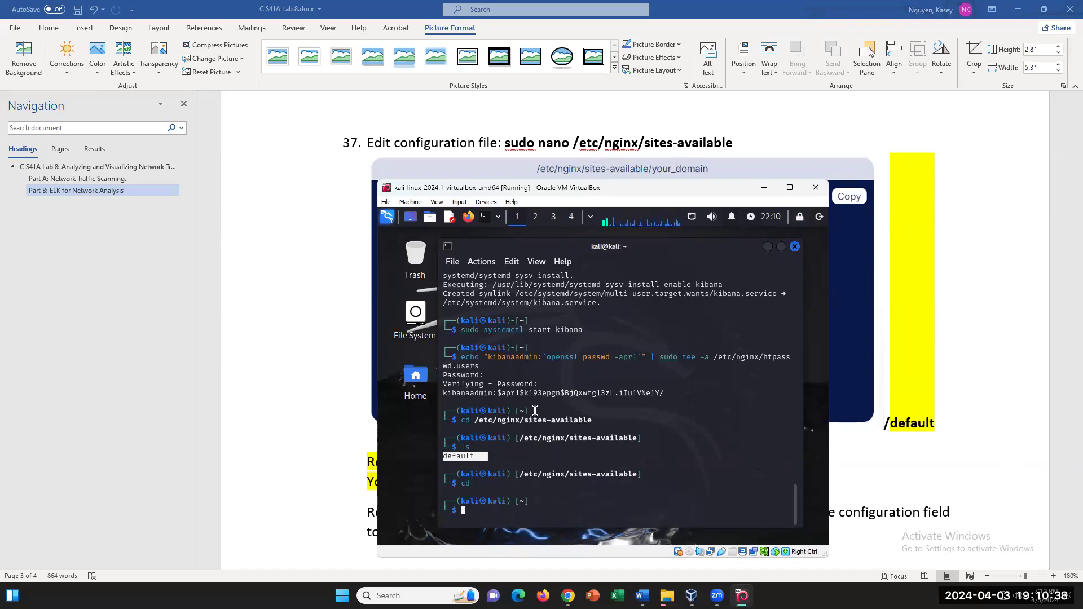
scroll(533, 410, up, 1)
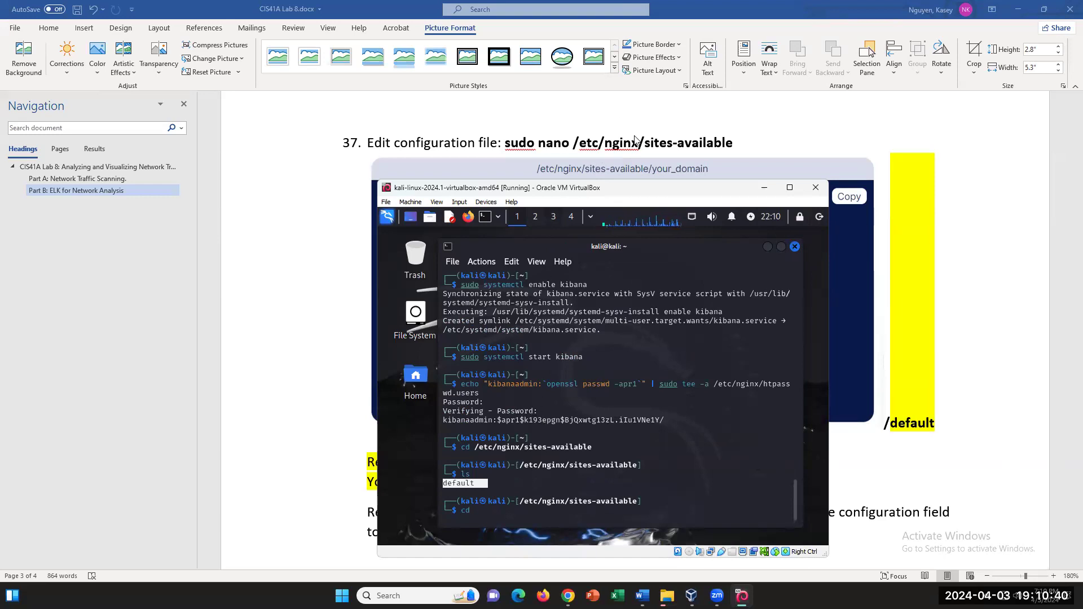
scroll(636, 154, up, 1)
scroll(634, 153, down, 1)
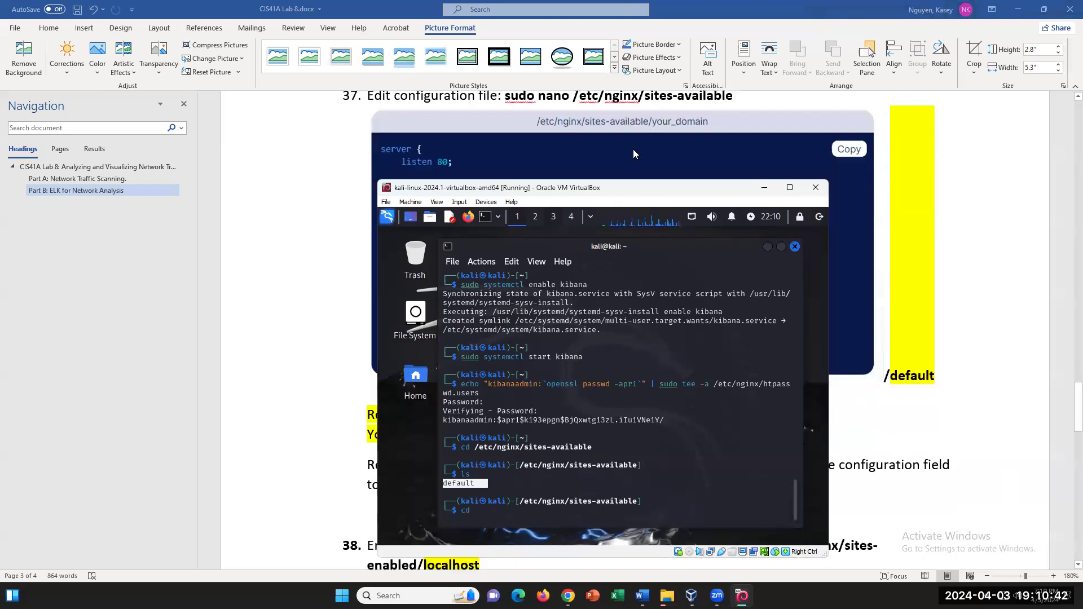
scroll(634, 153, down, 1)
scroll(606, 149, up, 1)
scroll(607, 149, up, 1)
scroll(607, 143, down, 1)
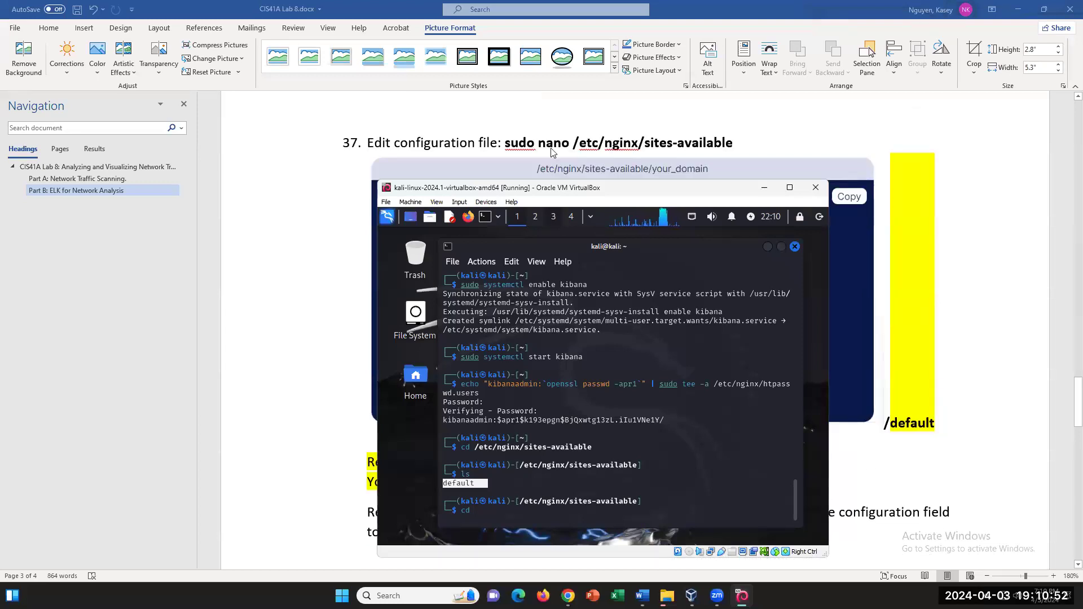
Step: Append /default to the end of the step 37 command line in the Word document
key(alt+Tab)
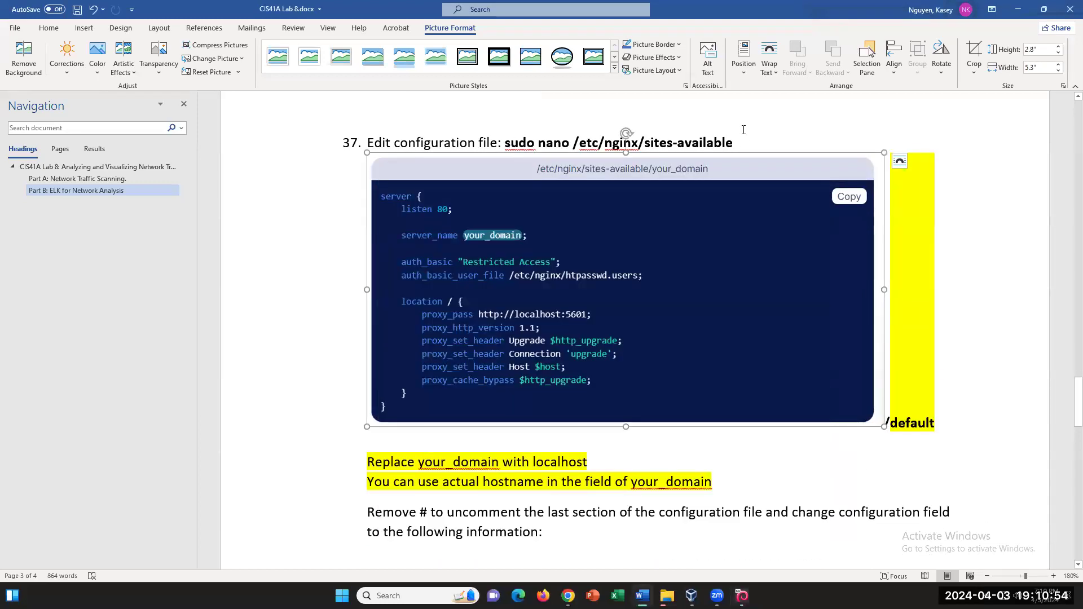
click(742, 131)
text(/default)
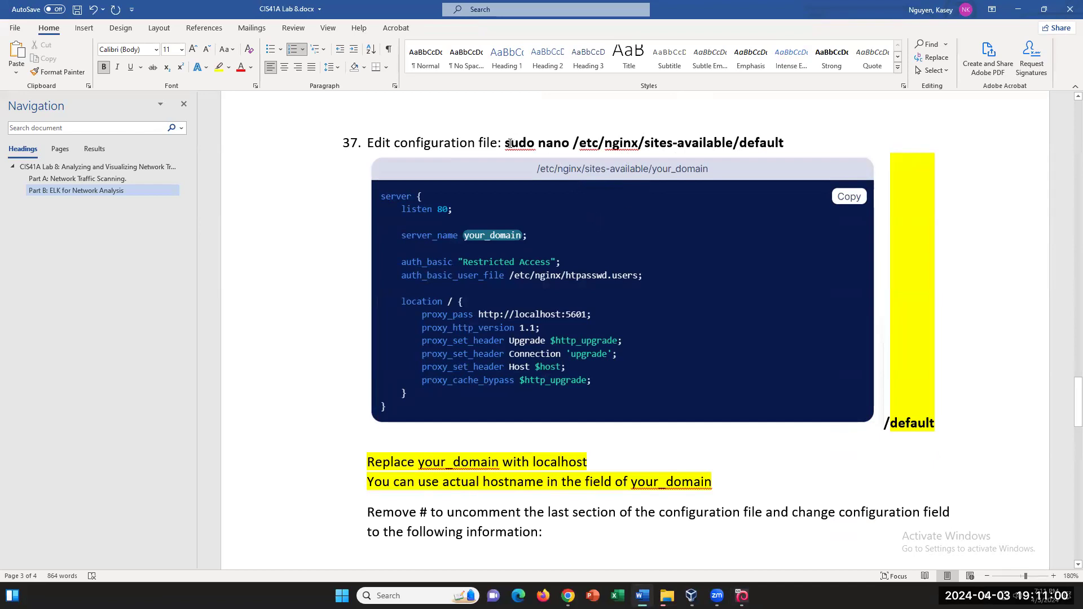
Step: Copy the step 37 command sudo nano /etc/nginx/sites-available/default from Word and run it in the Kali terminal
drag(507, 143, 797, 141)
right_click(721, 145)
click(749, 168)
mouse_move(691, 595)
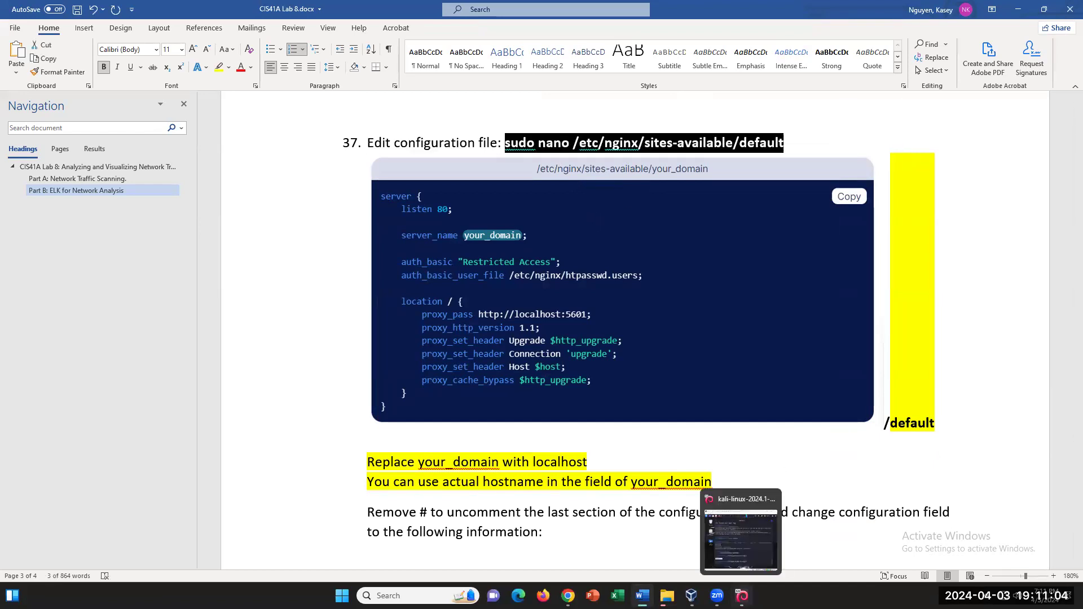
click(740, 533)
key(Return)
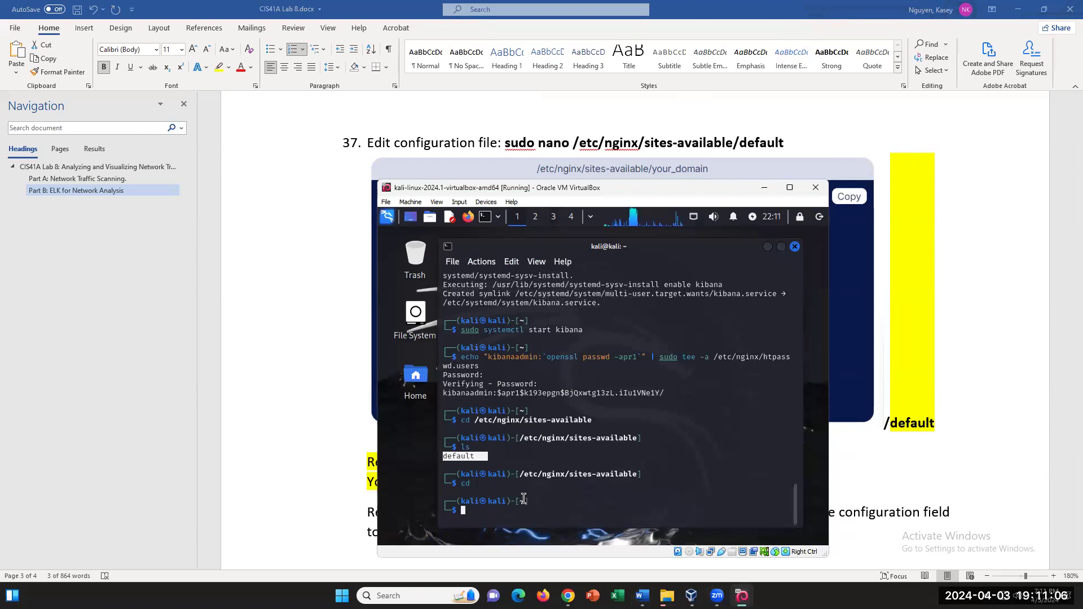
right_click(499, 516)
click(541, 353)
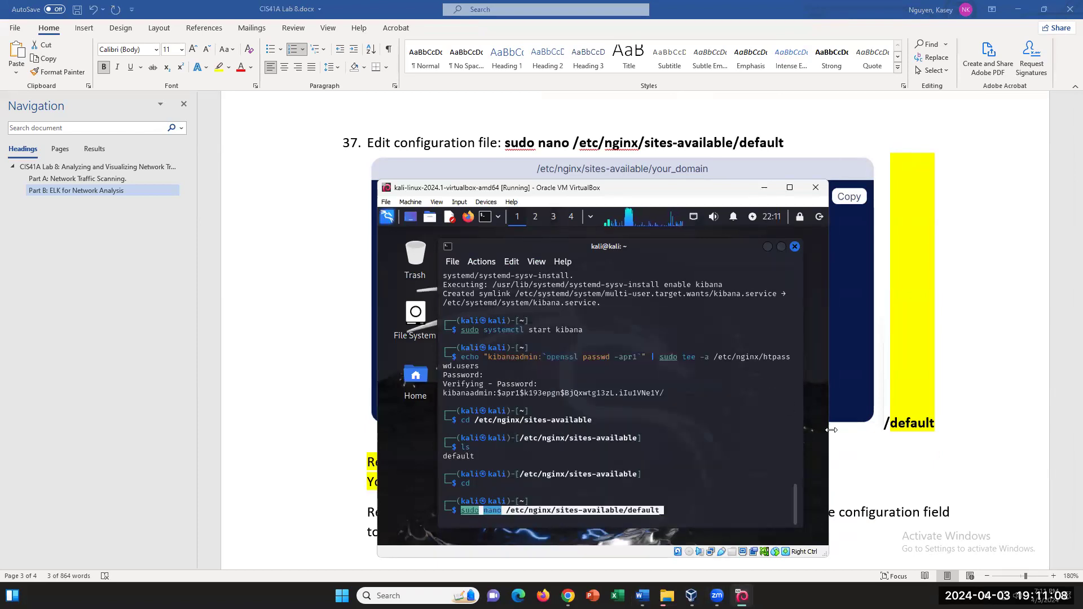
key(Return)
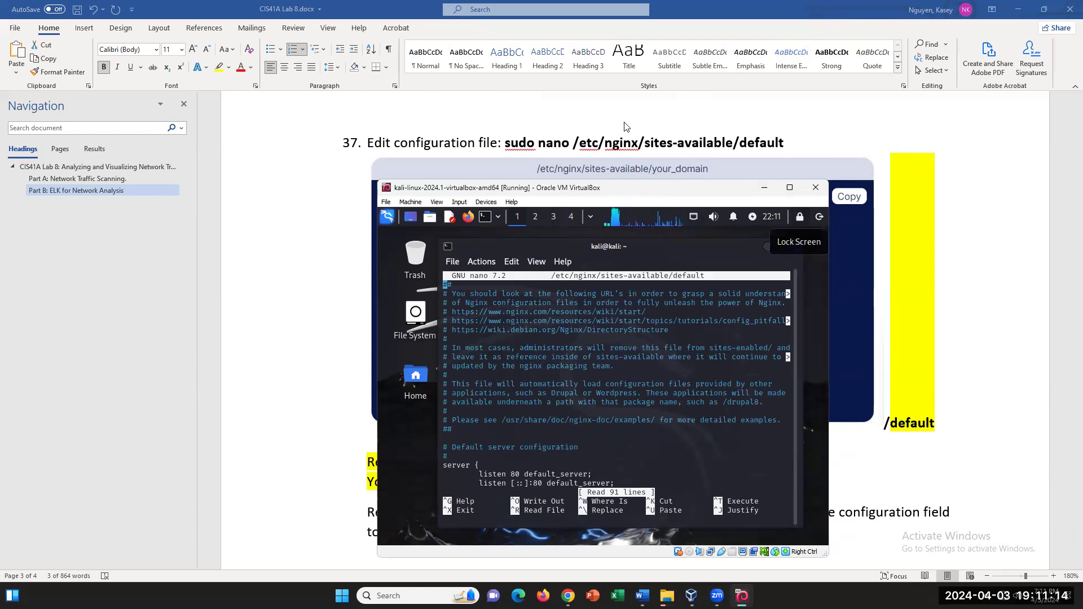
Step: Move the Kali virtual machine window aside so the step 37 configuration picture and the open nano file are both visible
scroll(624, 121, down, 1)
scroll(624, 122, down, 1)
scroll(623, 124, up, 1)
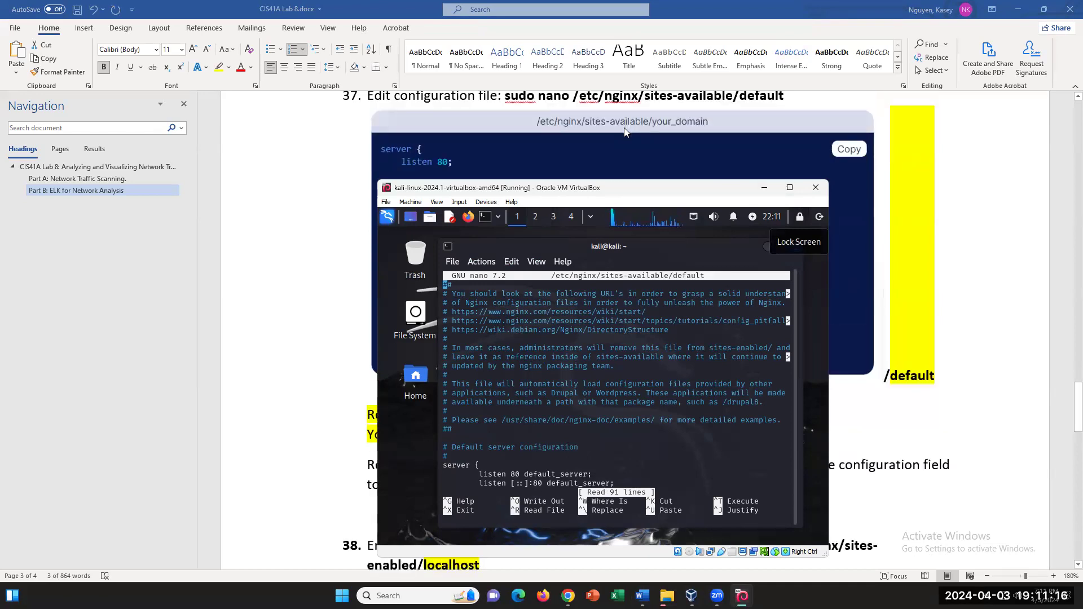
drag(614, 195, 946, 156)
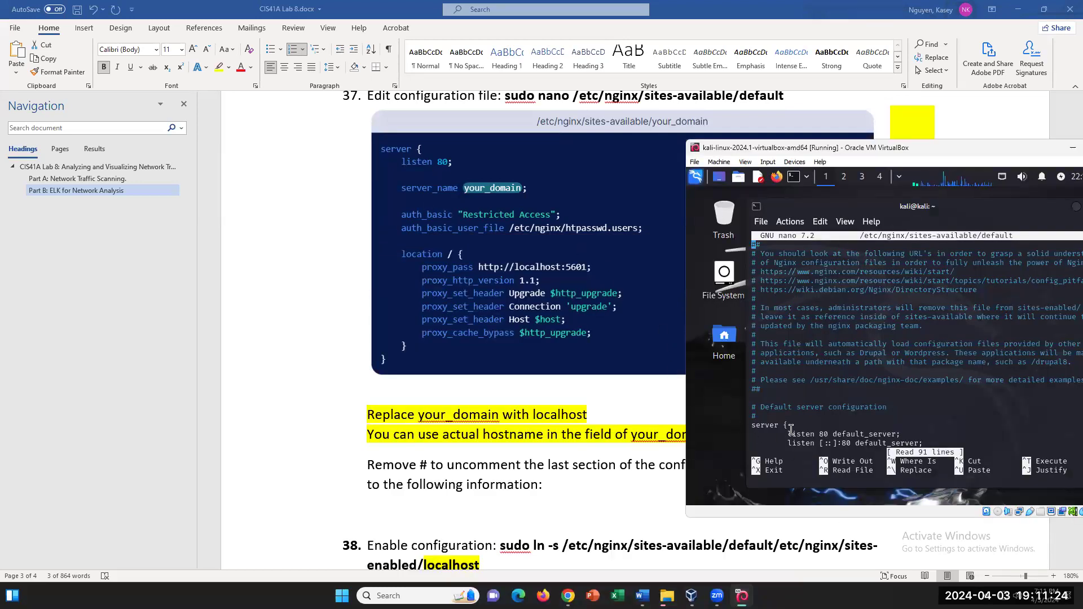
Step: Read through the default server block in the nano file and compare it with the step 37 configuration picture
key(Down)
key(Down)
key(Down)
key(Down)
key(Down)
key(Down)
key(Down)
key(Down)
key(Down)
key(Down)
key(Down)
key(Down)
key(Down)
key(Down)
key(Down)
key(Down)
key(Down)
key(Down)
key(Down)
key(Down)
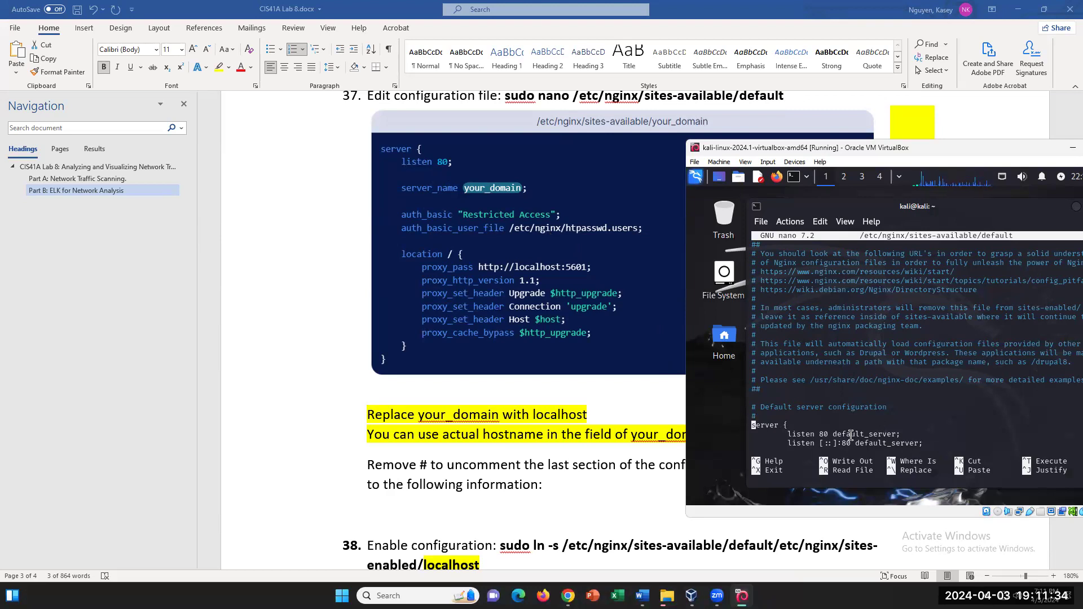
key(Down)
key(Down)
key(Down)
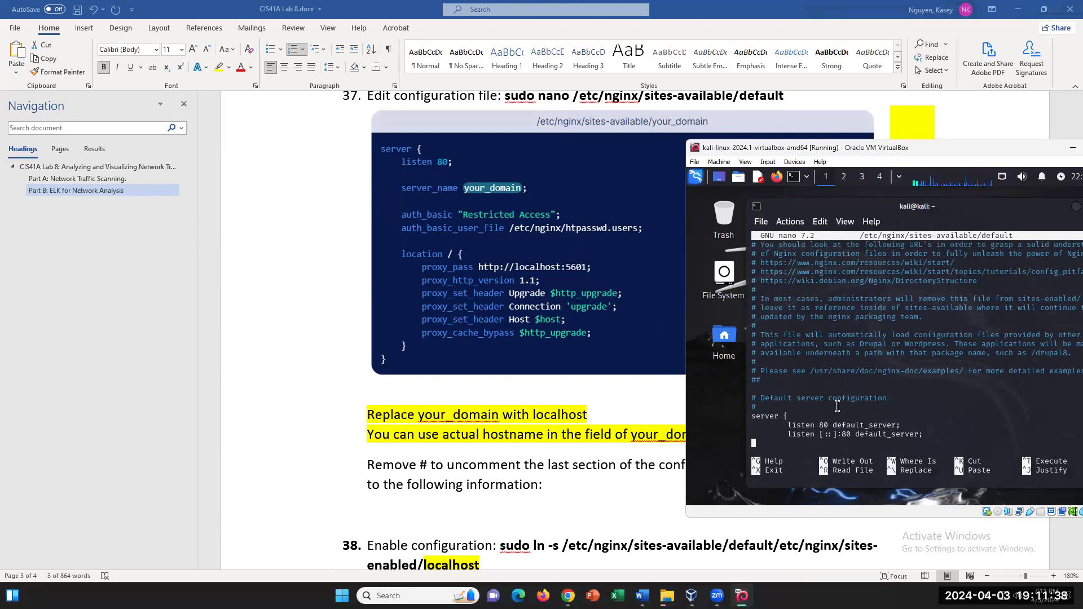
key(Down)
key(Down)
key(Down)
key(Down)
key(Down)
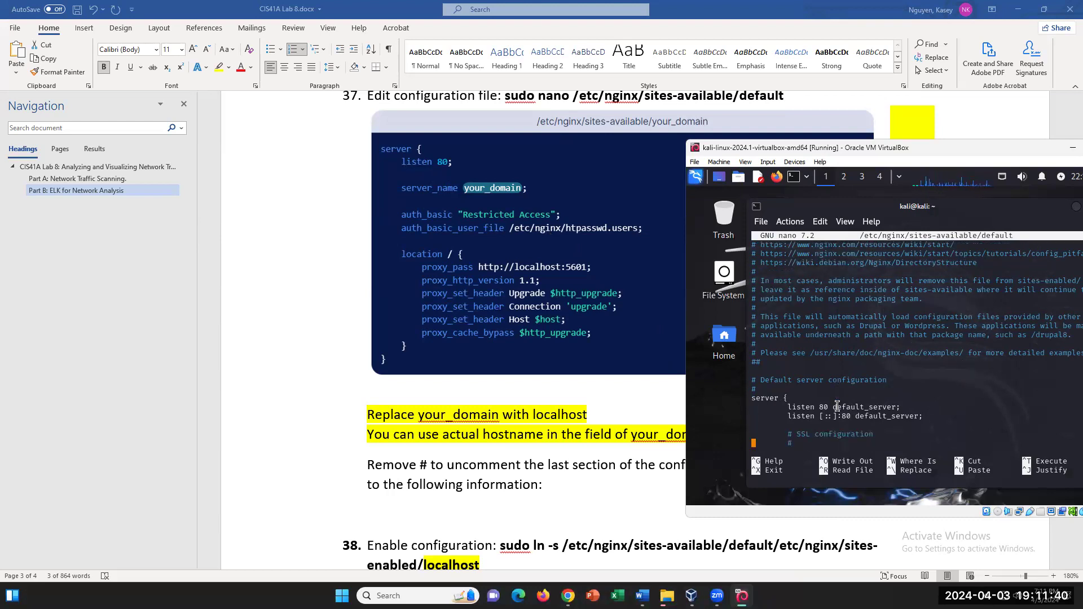
key(Down)
key(Down)
key(Down)
key(Down)
key(Down)
key(Down)
key(Down)
key(Down)
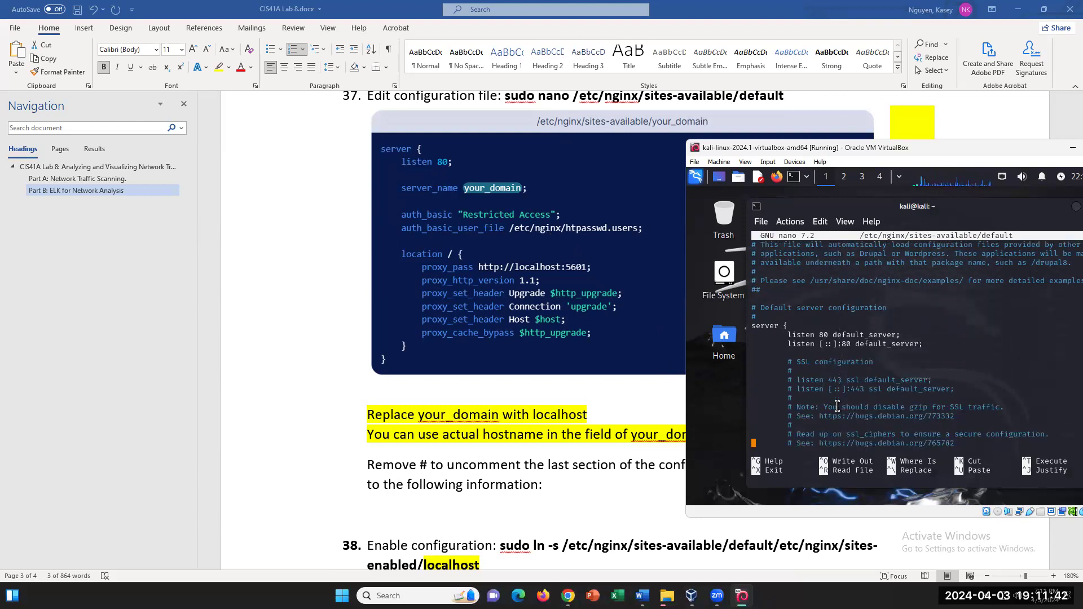
key(Down)
key(Down)
key(Down)
key(Down)
key(Down)
key(Down)
key(Down)
key(Down)
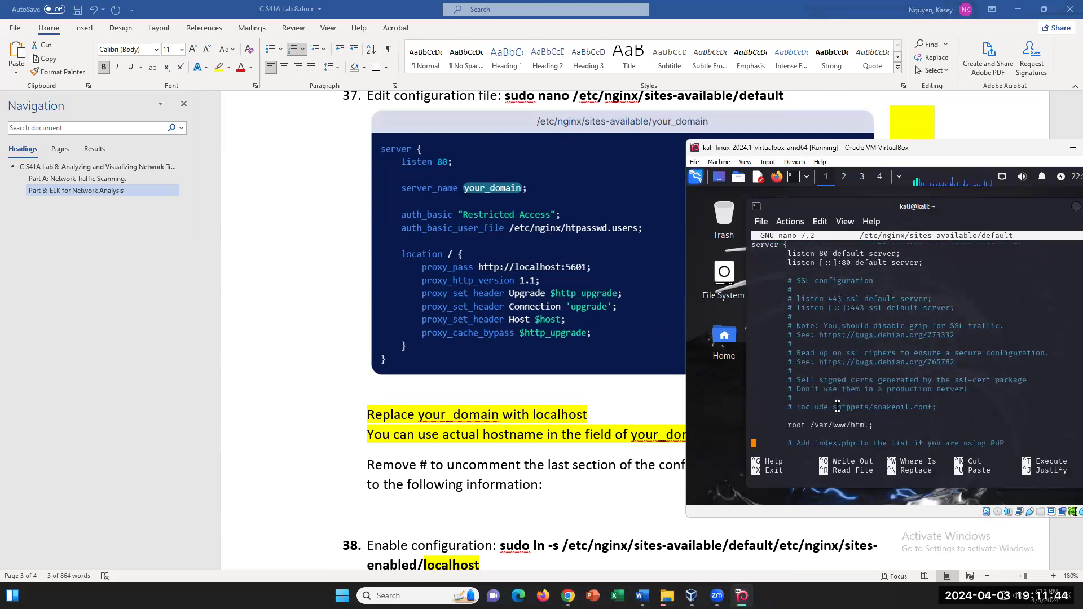
key(Down)
key(Down)
key(Down)
key(Down)
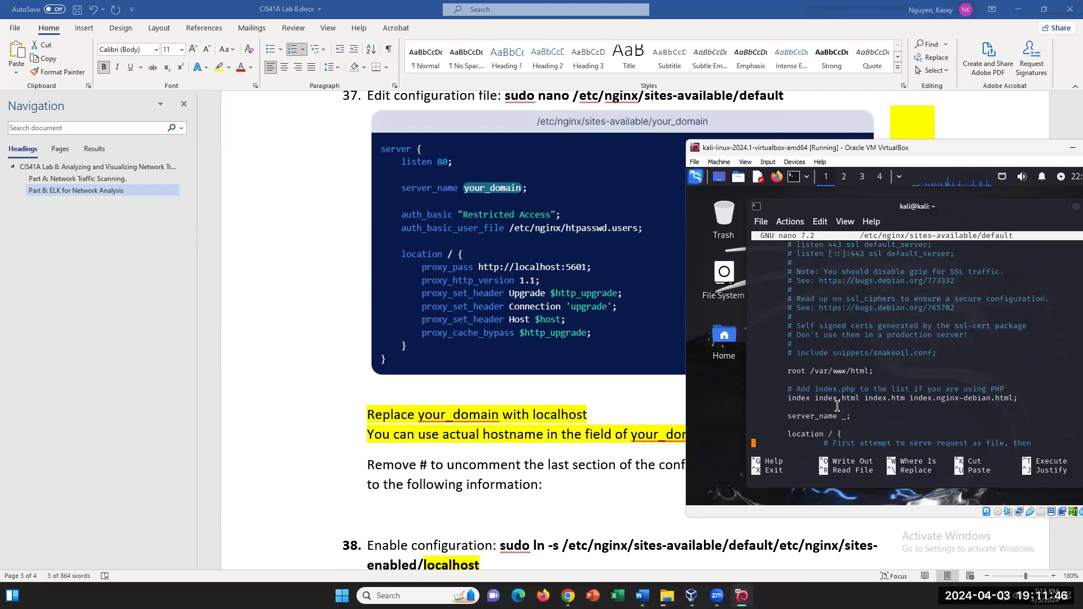
key(Down)
key(Down)
key(Down)
key(Down)
key(Down)
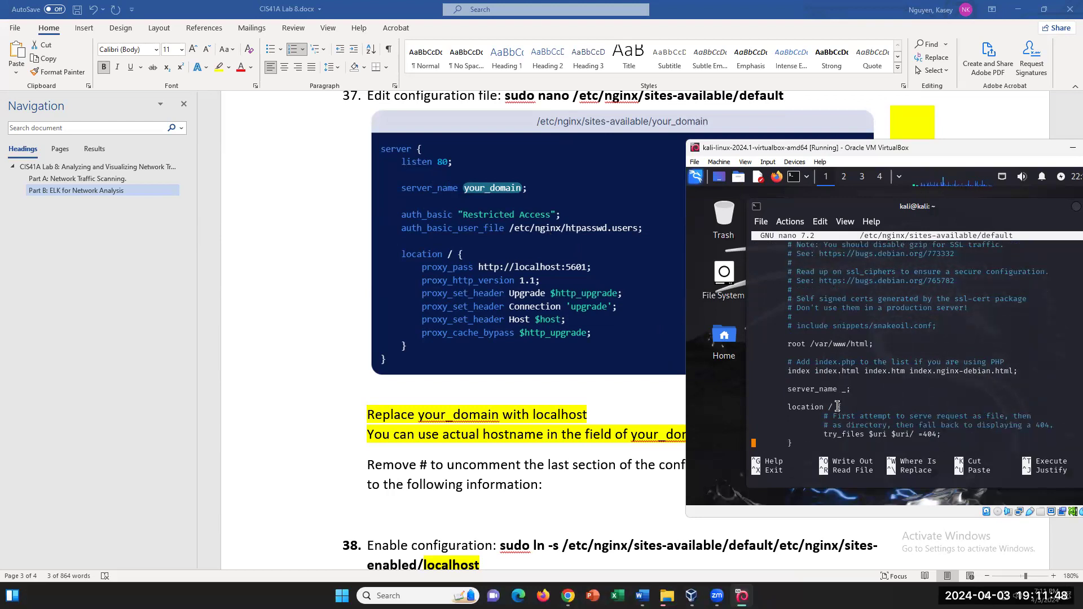
key(Down)
key(Down)
key(Down)
key(Down)
key(Down)
key(Down)
key(Down)
key(Down)
key(Down)
key(Down)
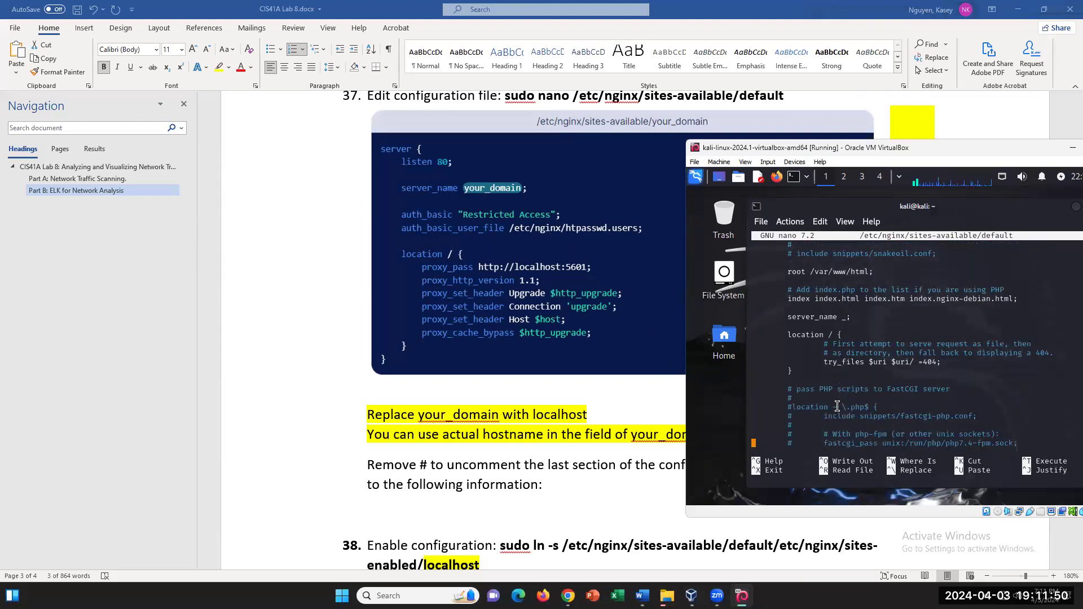
key(Down)
key(Down)
key(Down)
key(Down)
key(Down)
key(Down)
key(Down)
key(Down)
key(Down)
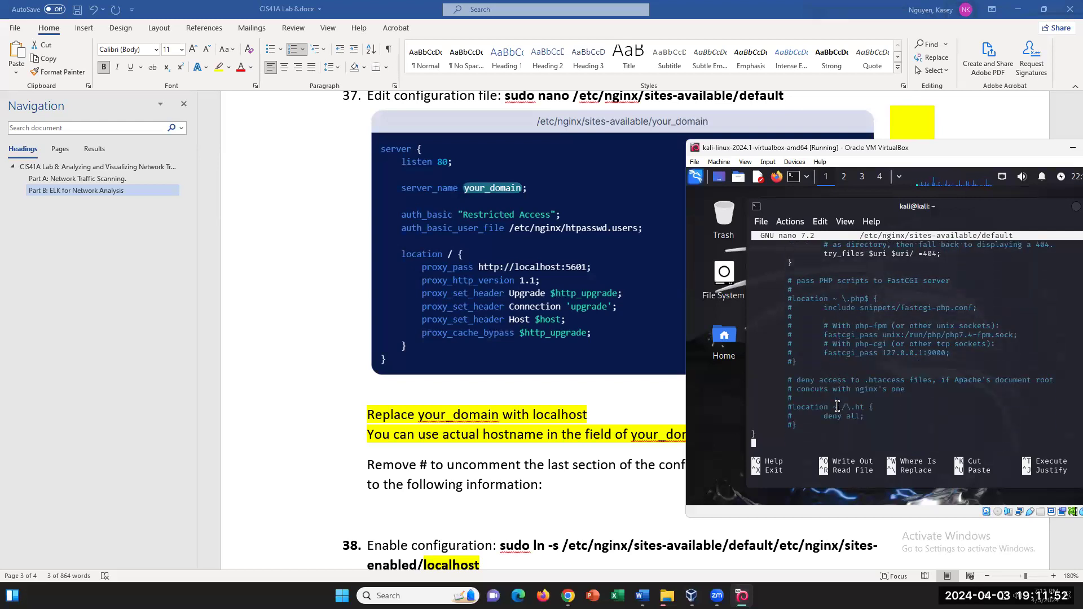
Step: Examine the commented Virtual Host configuration section for example.com near the end of the default file
key(Down)
key(Down)
key(Down)
key(Down)
key(Down)
key(Down)
key(Down)
key(Down)
key(Down)
key(Down)
key(Down)
key(Down)
key(Down)
key(Down)
key(Down)
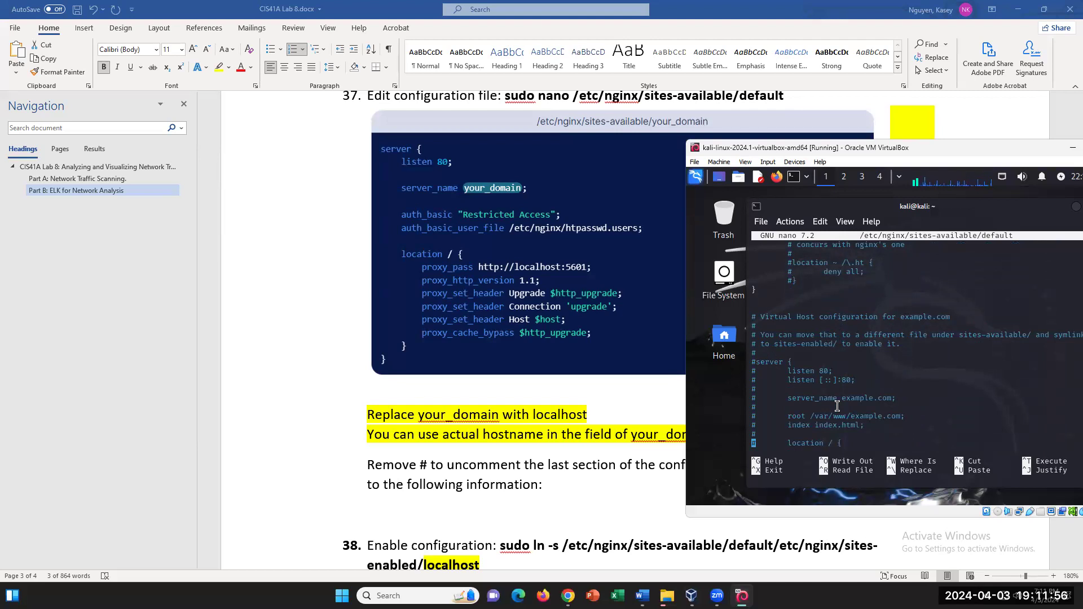
key(Down)
key(Down)
key(Down)
key(Down)
key(Up)
key(Up)
key(Up)
key(Up)
key(Up)
key(Up)
key(Up)
key(Up)
key(Up)
key(Up)
key(Up)
key(Up)
key(Up)
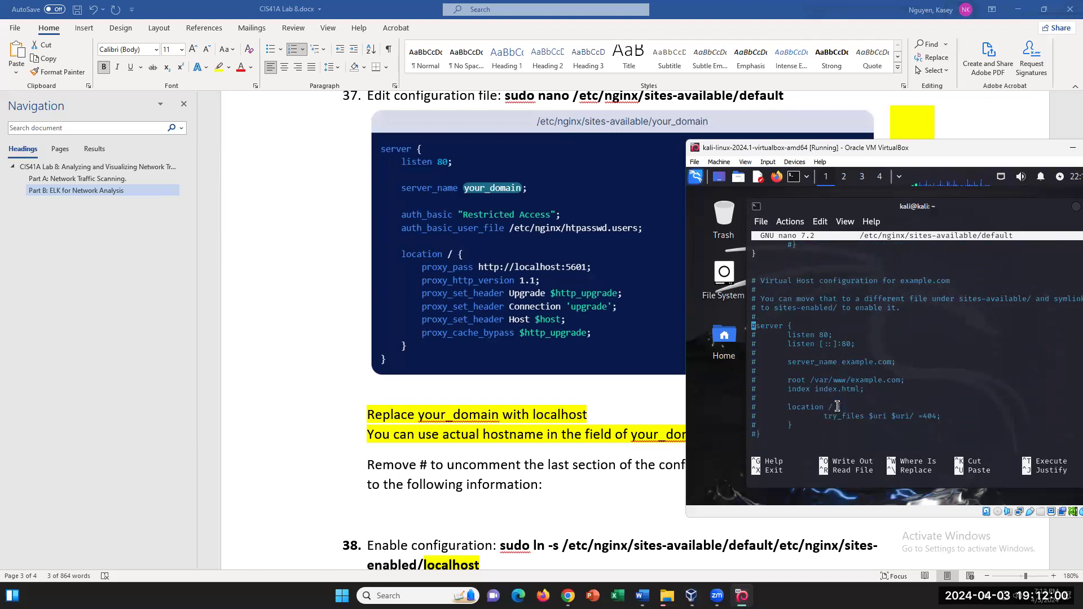
Step: Go back up to the default server block and review its root, index, server_name and location entries
key(Up)
key(Up)
key(Up)
key(Up)
key(Up)
key(Up)
key(Up)
key(Up)
key(Up)
key(Up)
key(Up)
key(Up)
key(Up)
key(Up)
key(Up)
key(Up)
key(Up)
key(Up)
key(Up)
key(Up)
key(Up)
key(Up)
key(Up)
key(Up)
key(Up)
key(Up)
key(Up)
key(Up)
key(Up)
key(Up)
key(Up)
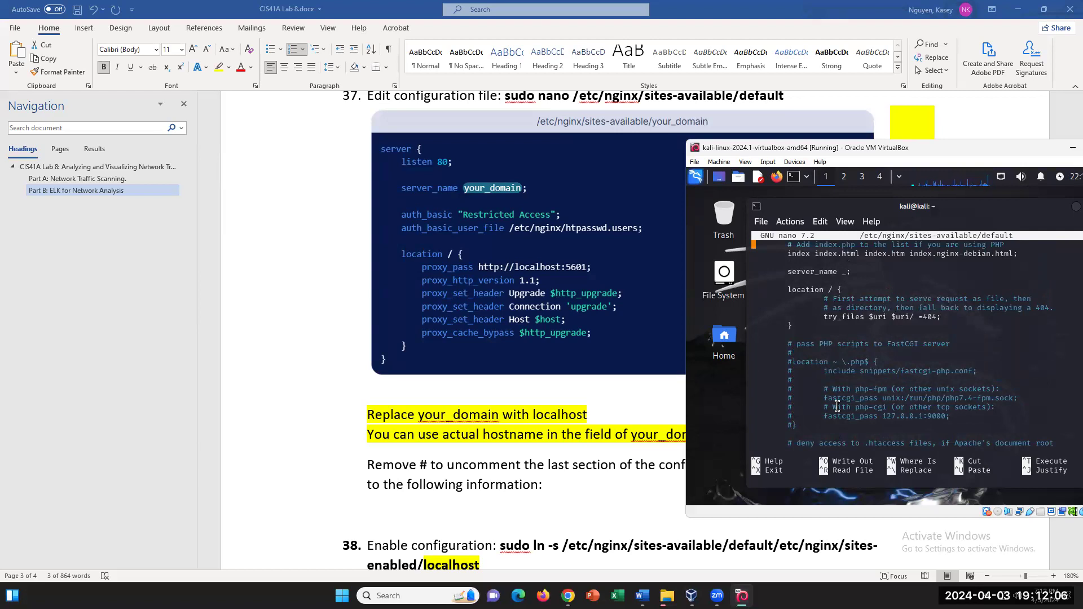
key(Up)
key(Up)
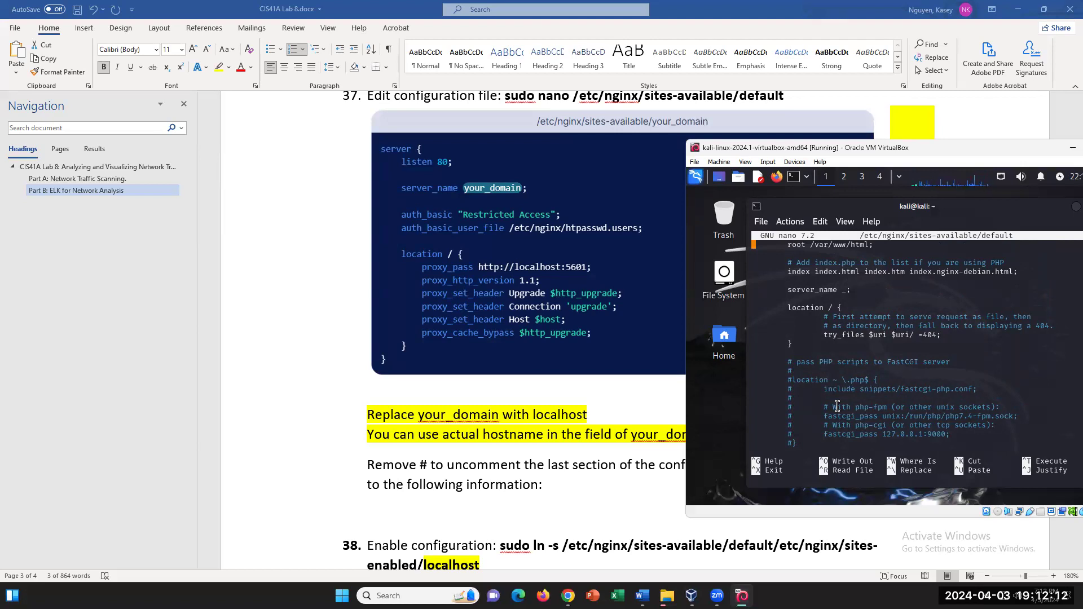
Step: Uncomment the opening lines of the example.com virtual host block, from server { and both listen lines through server_name
key(Down)
key(Down)
key(Down)
key(Down)
key(Down)
key(Down)
key(Down)
key(Down)
key(Down)
key(Down)
key(Down)
key(Down)
key(Down)
key(Down)
key(Down)
key(Down)
key(Down)
key(Down)
key(Down)
key(Down)
key(Down)
key(Down)
key(Down)
key(Down)
key(Down)
key(Down)
key(Down)
key(Down)
key(Down)
key(Down)
key(Down)
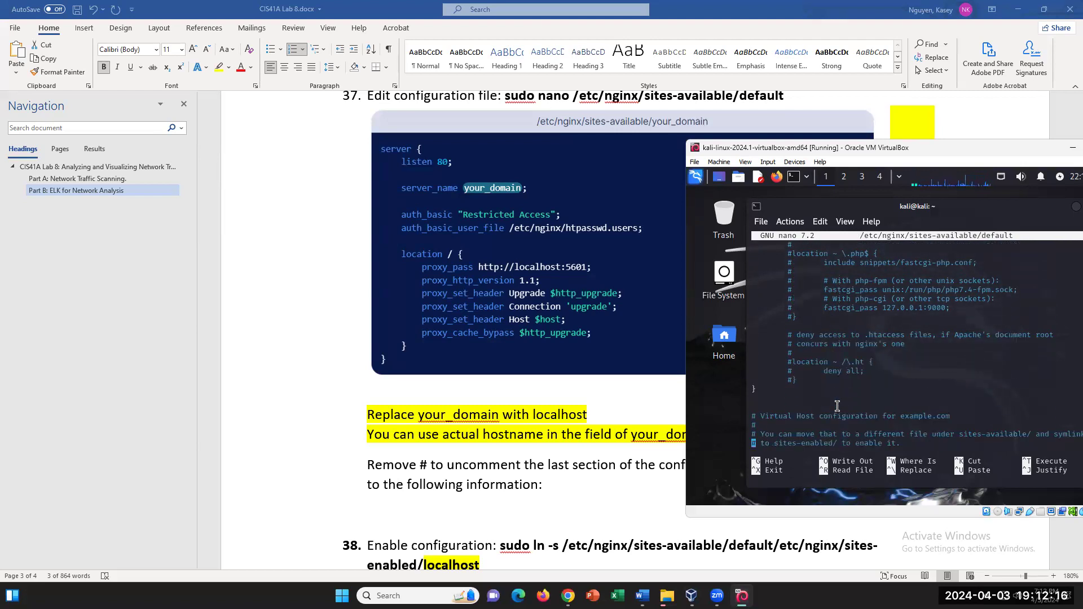
key(Down)
key(Down)
key(Down)
key(Down)
key(Down)
key(Down)
key(Down)
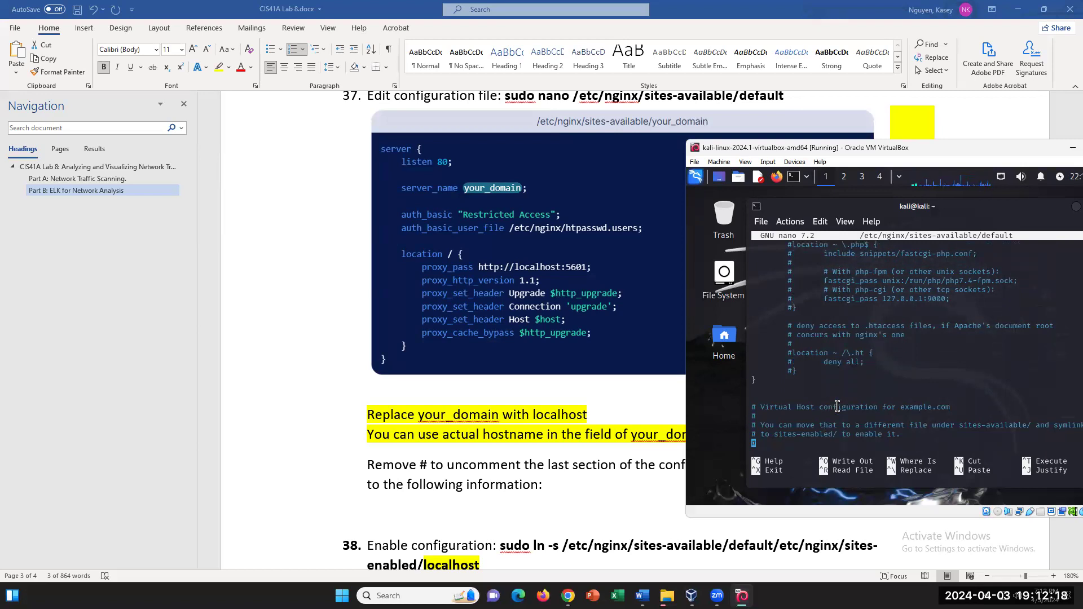
key(Up)
key(Up)
key(Up)
key(Up)
key(Up)
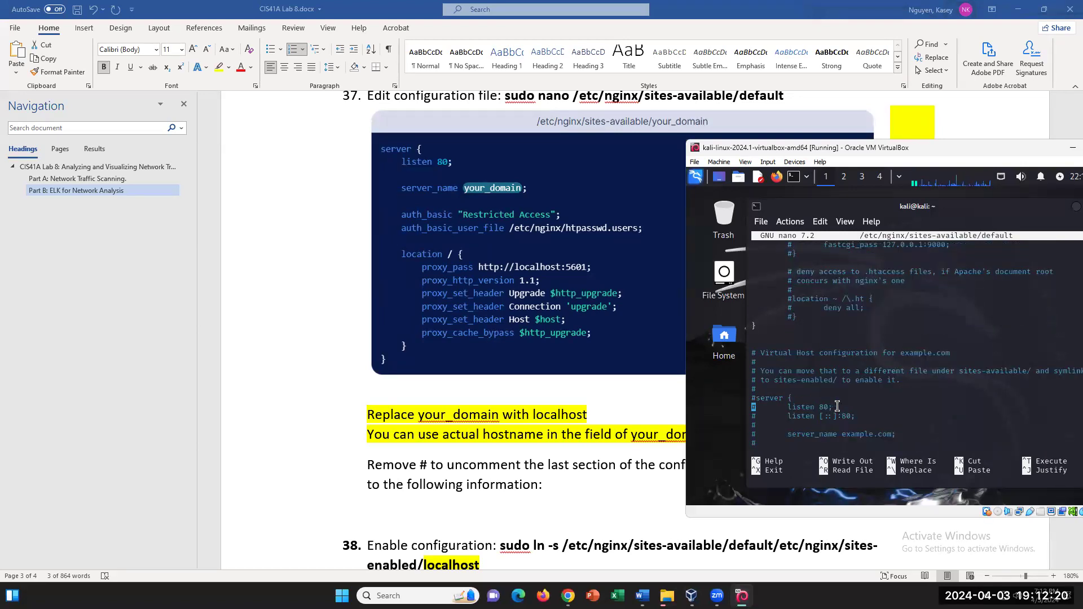
key(Right)
key(BackSpace)
key(Down)
key(Right)
key(BackSpace)
key(Down)
key(Right)
key(BackSpace)
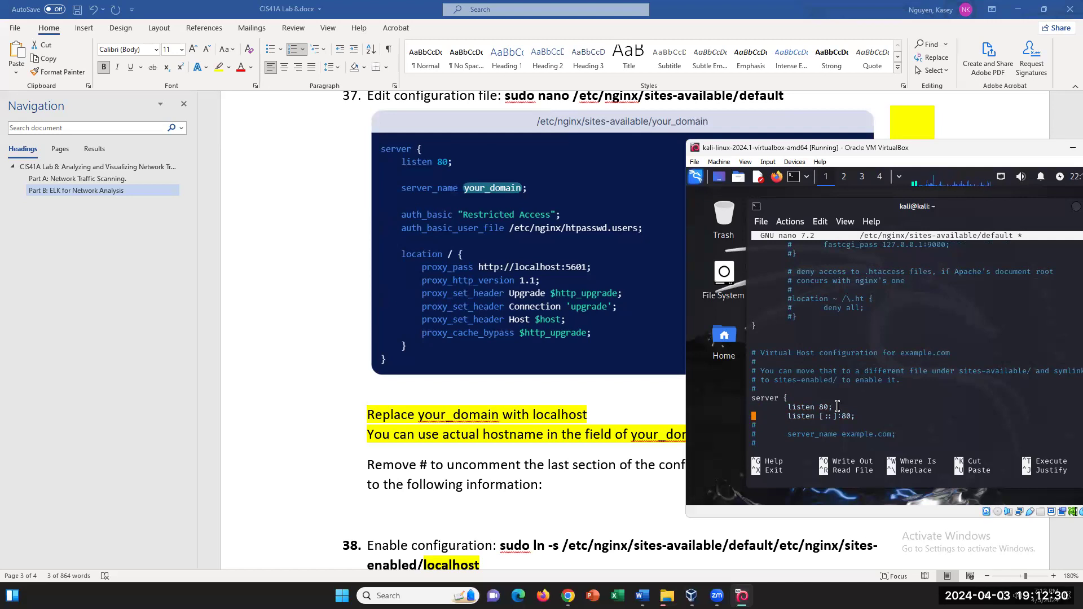
key(Down)
key(Delete)
key(Down)
key(Delete)
Step: Replace example.com with localhost in the server_name line of the uncommented server block
key(Right)
key(Right)
key(Right)
key(Right)
key(Right)
key(Right)
key(Right)
key(Right)
key(Right)
key(Right)
key(Right)
key(Right)
key(Right)
key(Right)
key(Right)
key(Right)
key(Right)
key(Right)
key(Right)
key(Right)
key(Right)
key(Right)
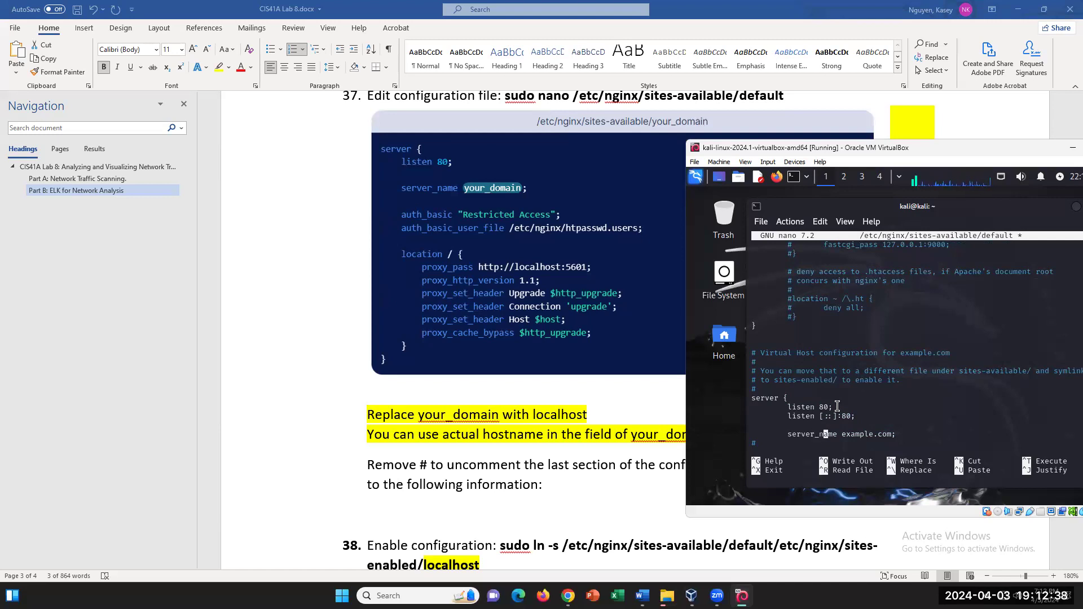
key(Right)
key(Right)
key(BackSpace)
key(BackSpace)
key(BackSpace)
key(BackSpace)
key(BackSpace)
key(BackSpace)
key(BackSpace)
key(BackSpace)
key(BackSpace)
key(BackSpace)
key(BackSpace)
text(loc)
text(o)
key(BackSpace)
text(alhost)
Step: Uncomment the root /var/www/example.com; and index index.html; lines in the localhost server block
key(Down)
key(Down)
key(Down)
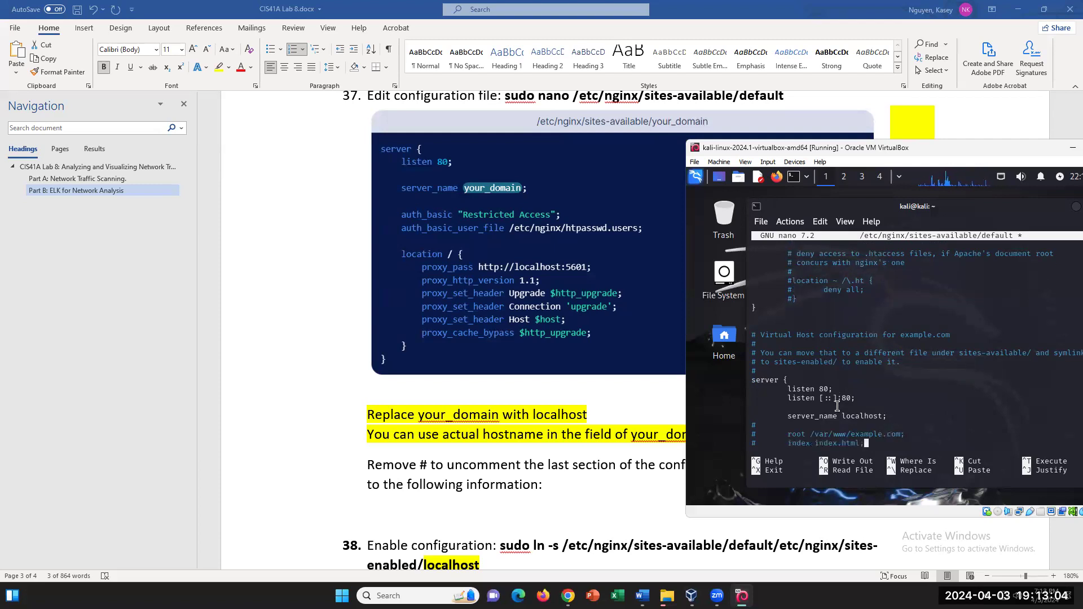
key(Up)
key(Up)
key(Down)
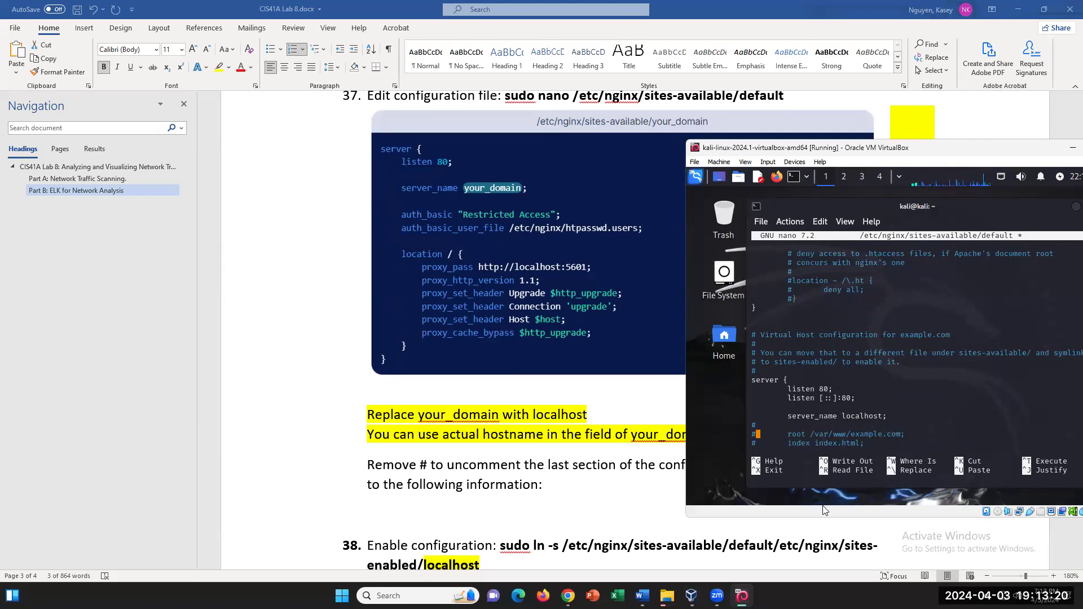
key(BackSpace)
key(Right)
key(Right)
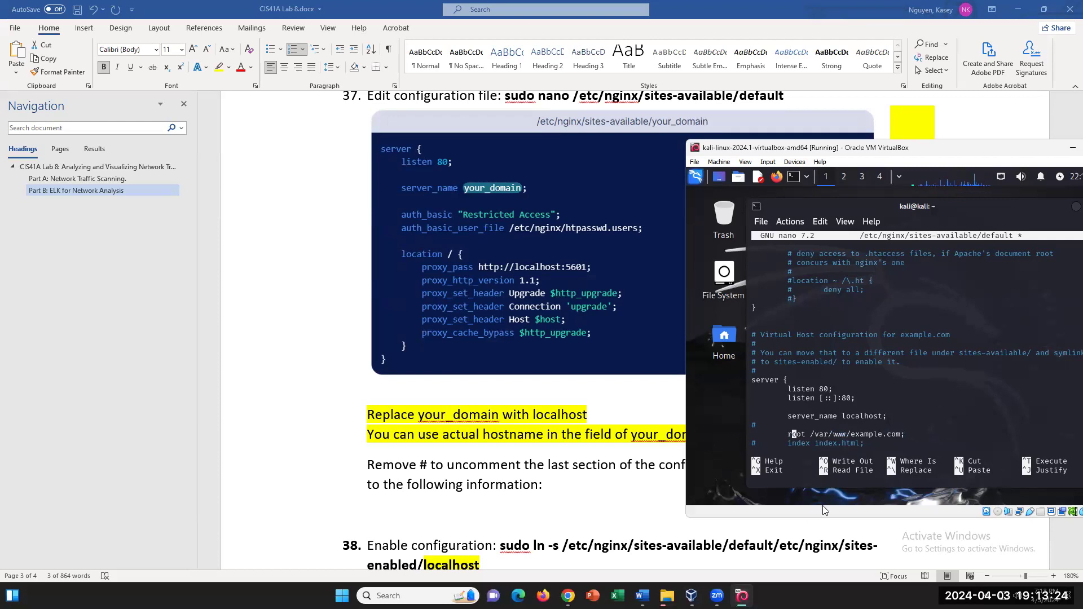
key(Left)
key(Left)
key(Down)
key(Right)
key(BackSpace)
key(Down)
key(Down)
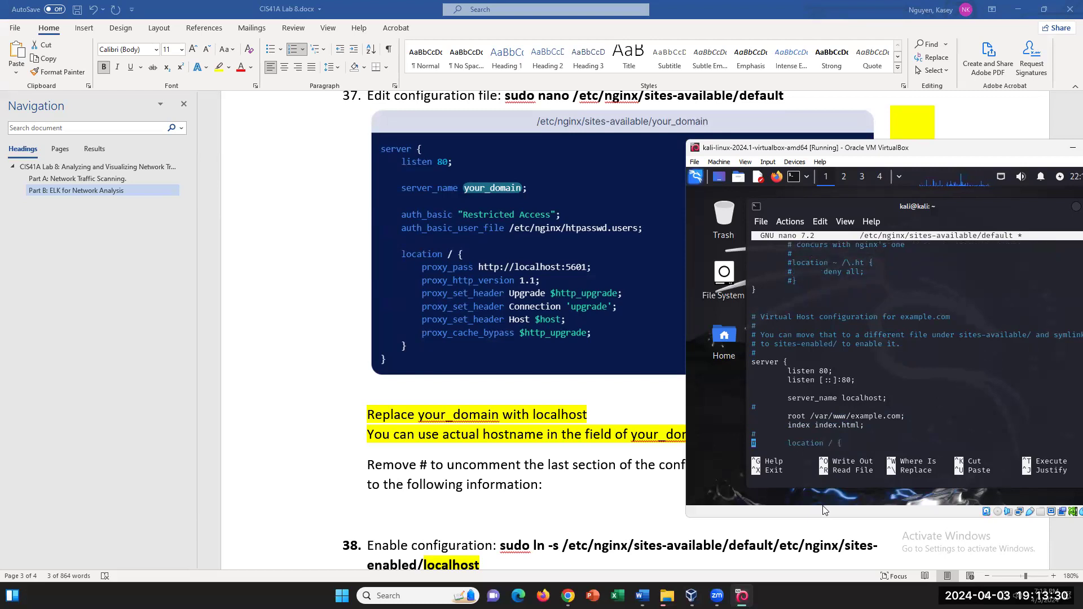
Step: Clear the comment mark after the index line and add an auth_basic "Restricted Access"; line below it
key(Up)
key(Up)
key(Down)
key(Down)
key(Up)
key(Down)
key(Up)
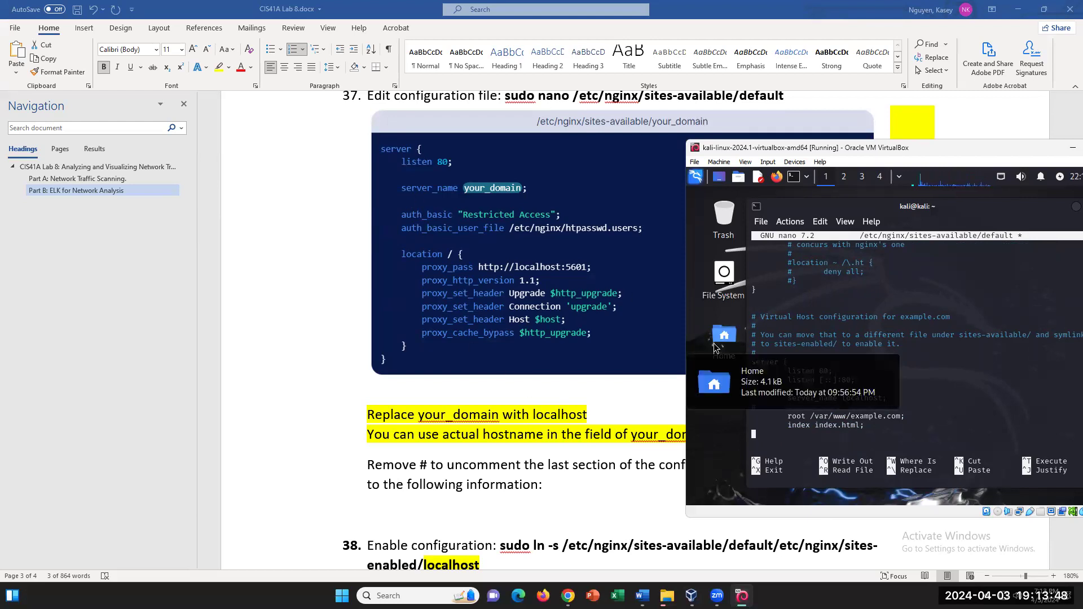
key(Return)
key(Tab)
text(auth)
text(_bas)
text(ic "Re)
text(si)
text(ric)
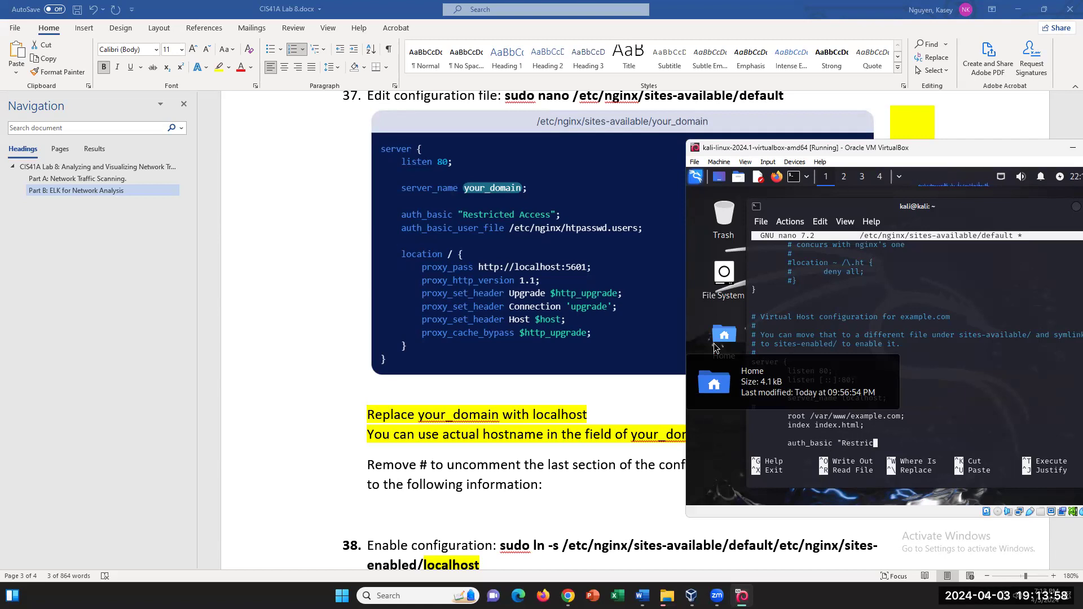
text(td Access";)
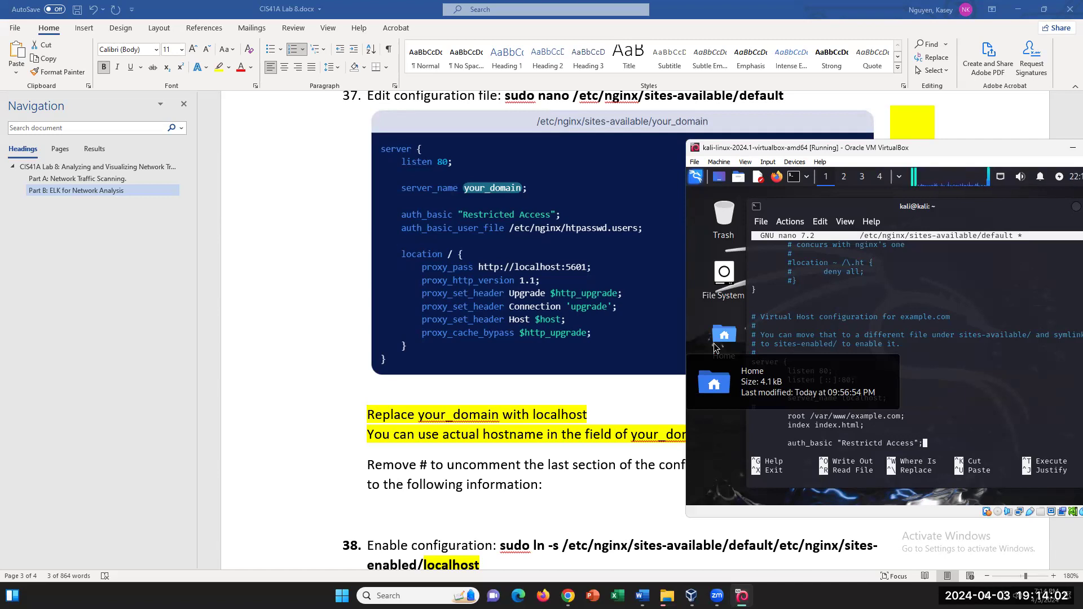
Step: Add auth_basic_user_file /etc/nginx/htpasswd.users; under the auth_basic line, and correct the spelling of "Restricted" in that line
key(Return)
key(Tab)
text(aut)
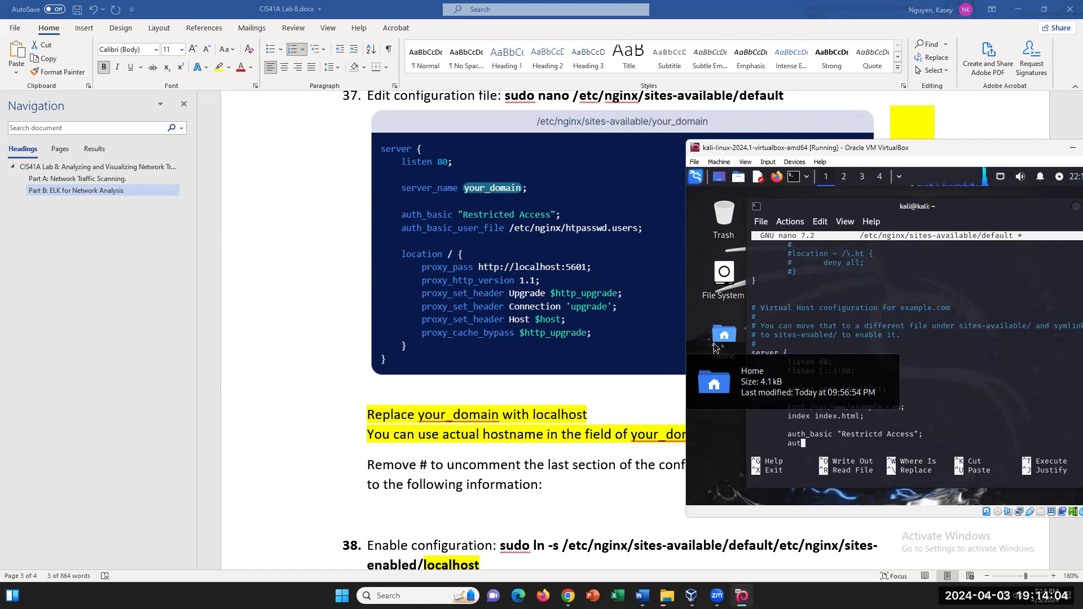
text(h_basic_user_file /et)
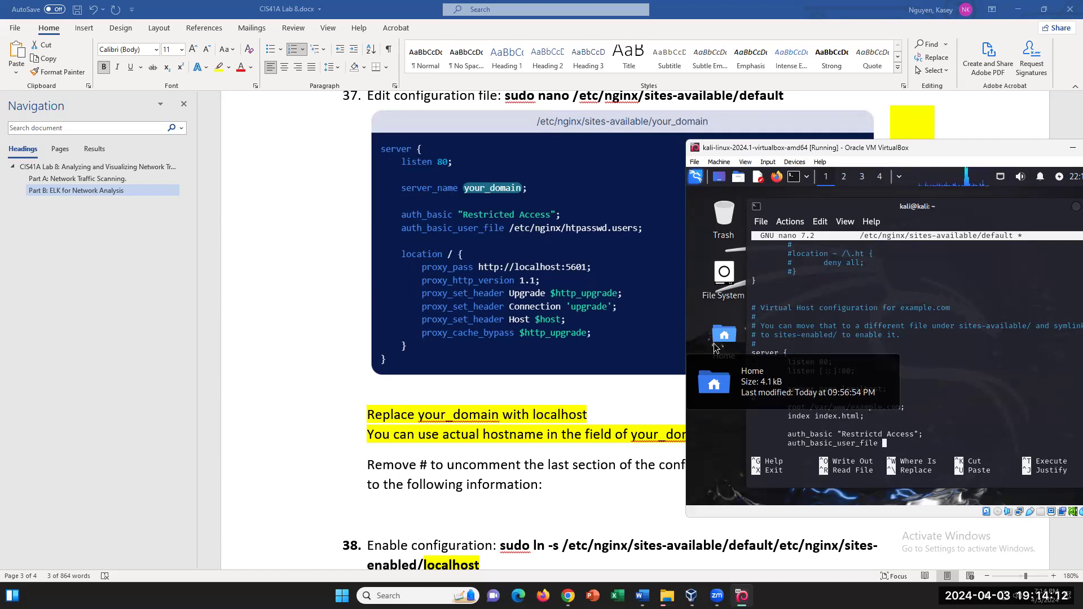
key(Up)
key(Left)
key(Left)
text(e)
key(Down)
key(Down)
key(Up)
key(Right)
key(Right)
key(Right)
text(c/)
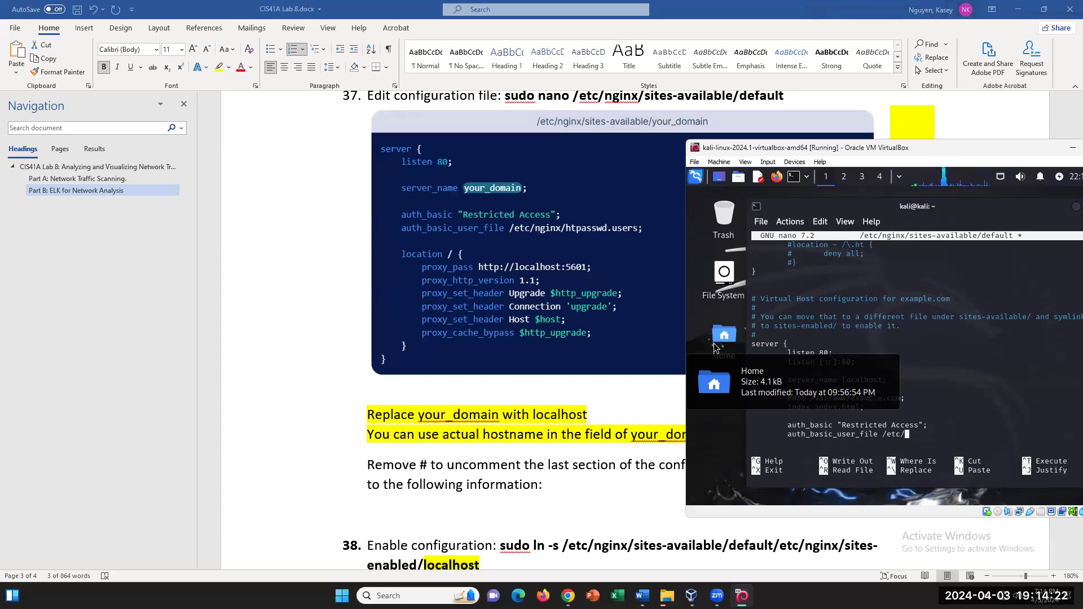
text(nginx/htpasswd.user)
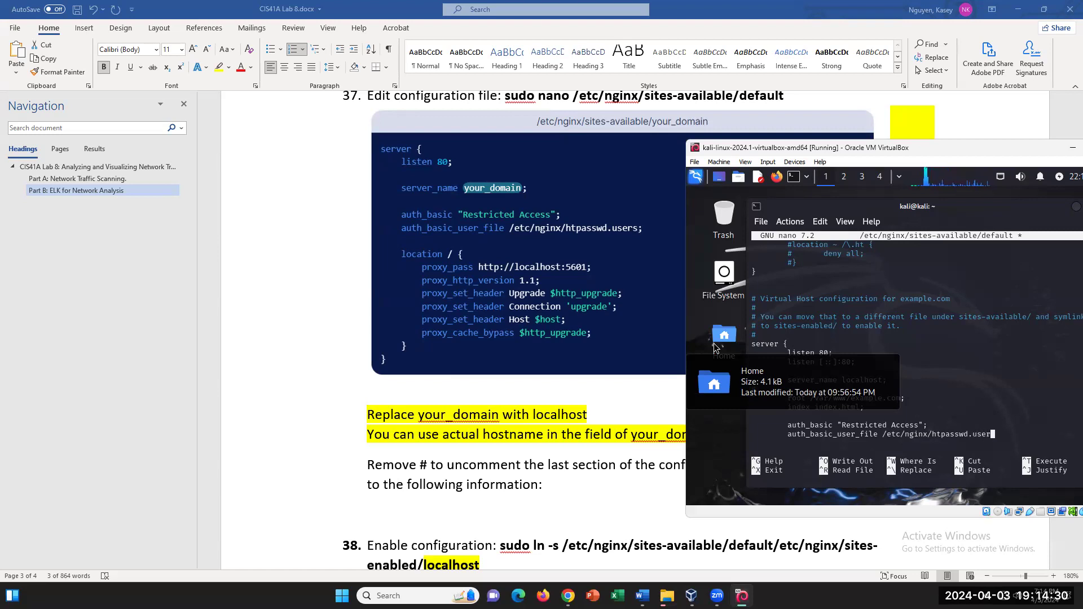
text(s;)
key(Return)
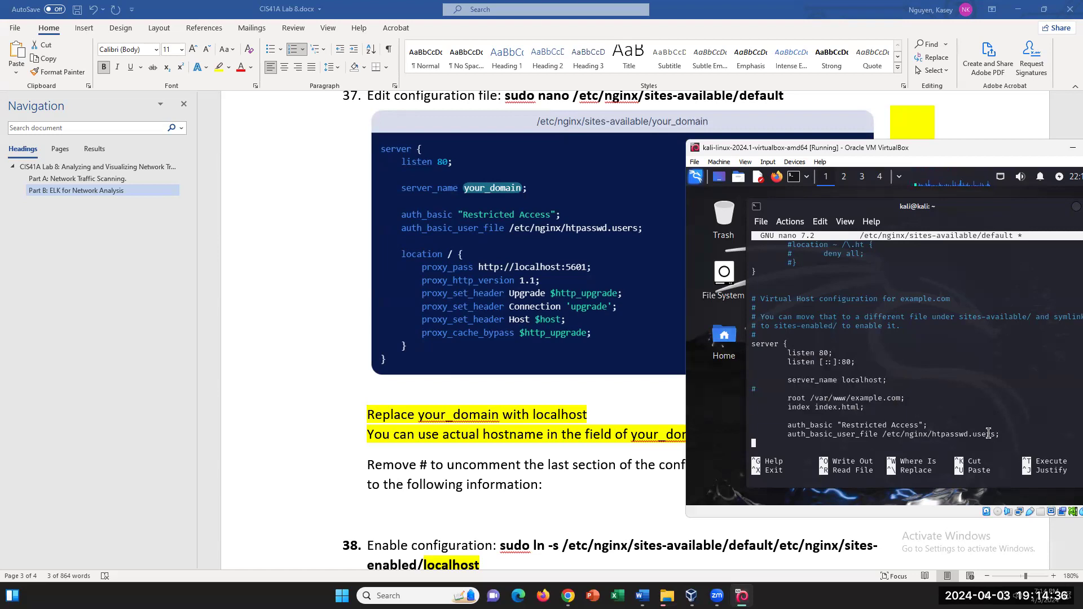
Step: Uncomment the location / { line below the authentication entries
key(Down)
key(Down)
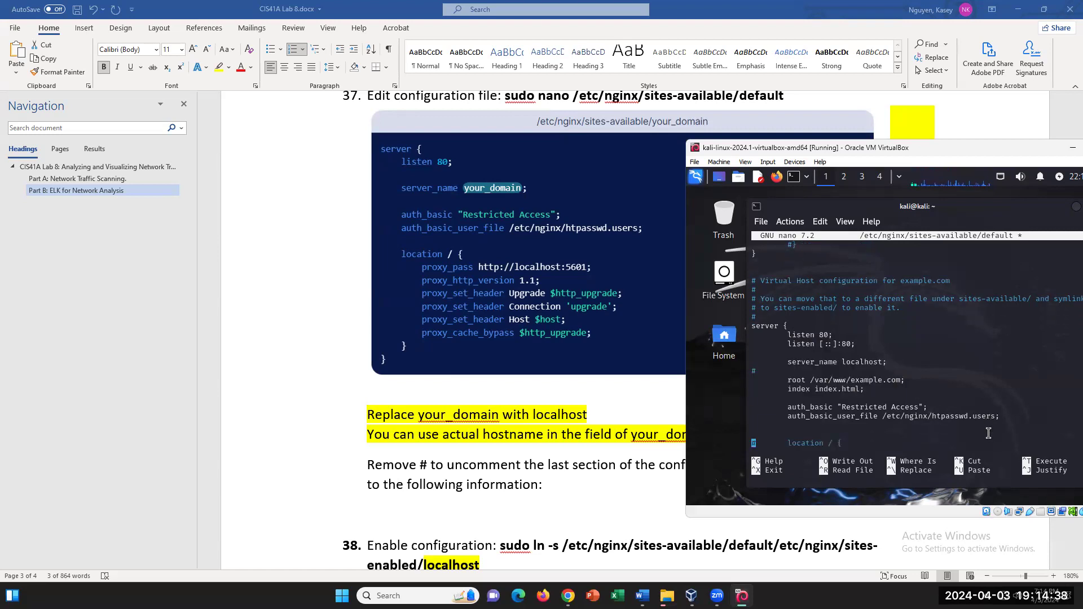
key(Right)
key(BackSpace)
key(Right)
key(Down)
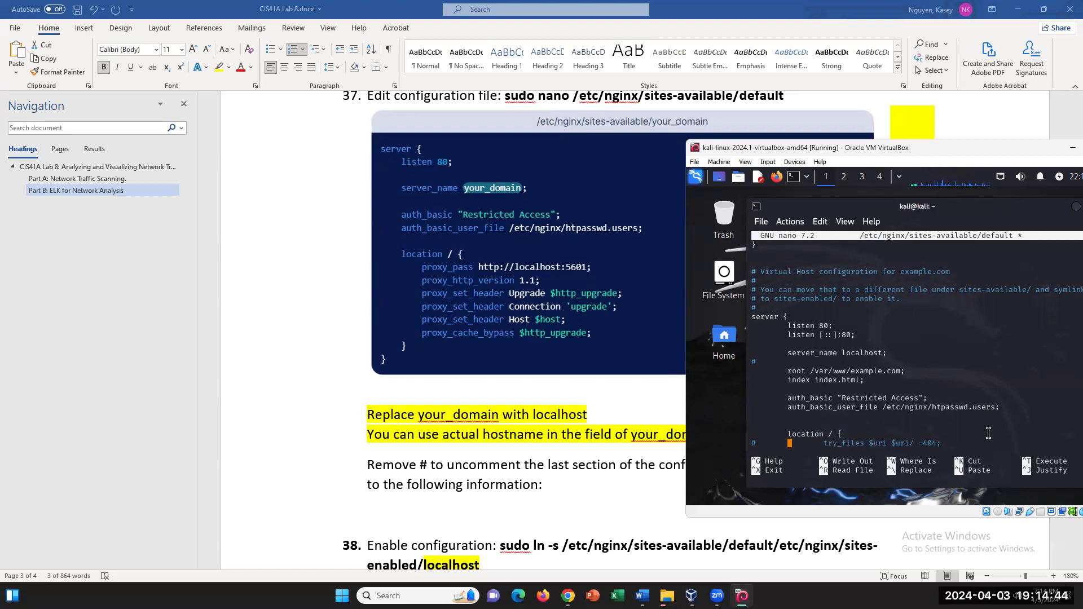
Step: Add the line proxy_pass http:localhost:5601; on a new line directly below location / {
key(Down)
key(Up)
key(Up)
key(Right)
key(Right)
key(Right)
key(Right)
key(Right)
key(Right)
key(Right)
key(Right)
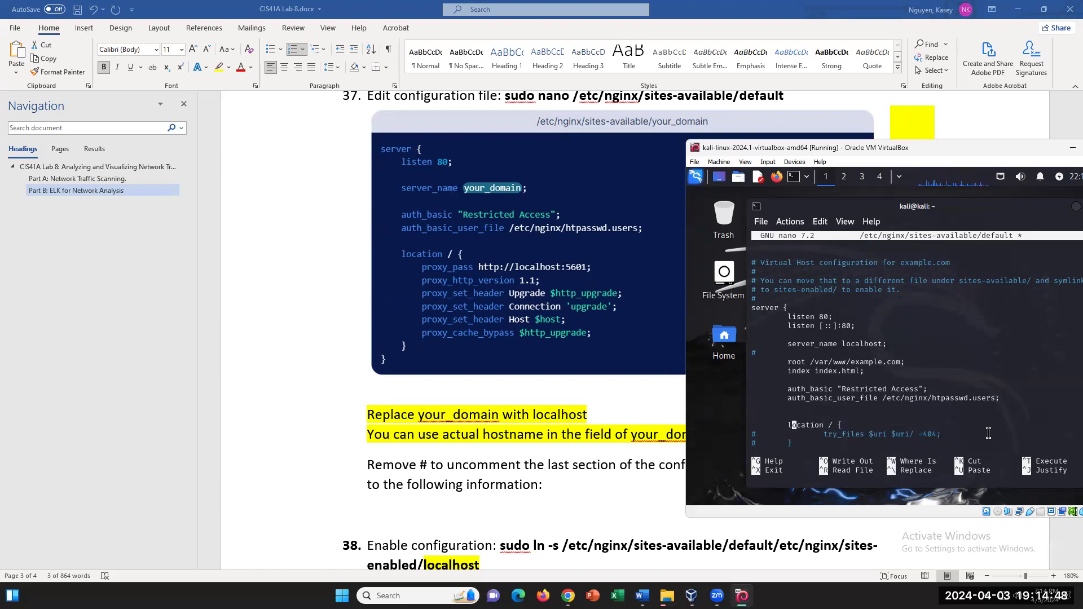
key(Right)
key(Right)
key(Right)
key(Right)
key(Return)
key(Return)
key(Up)
key(Tab)
key(Tab)
text(prox)
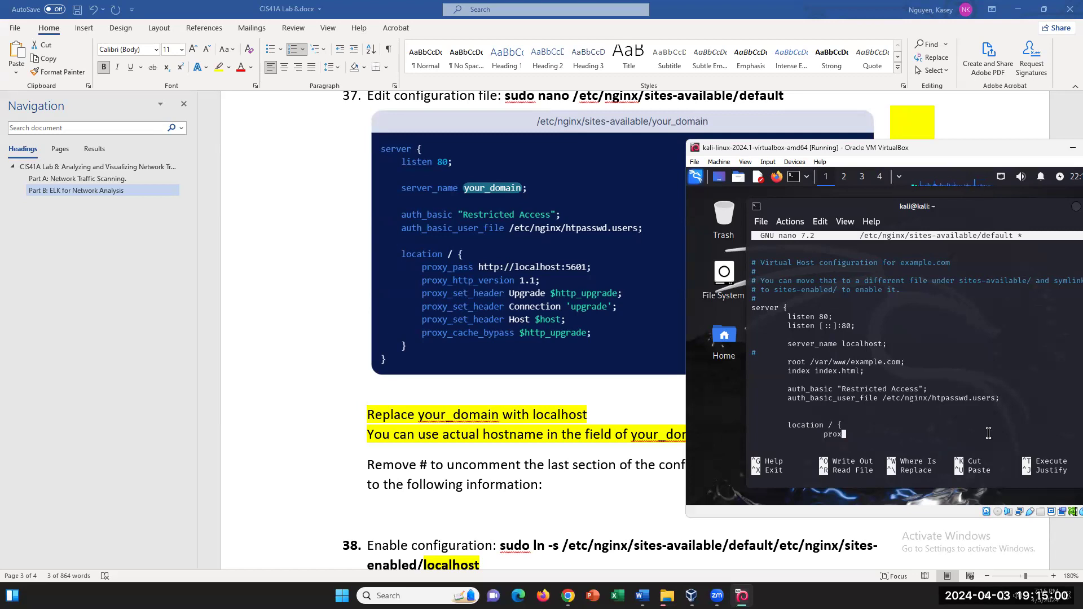
text(y_pass http:localhost:5601)
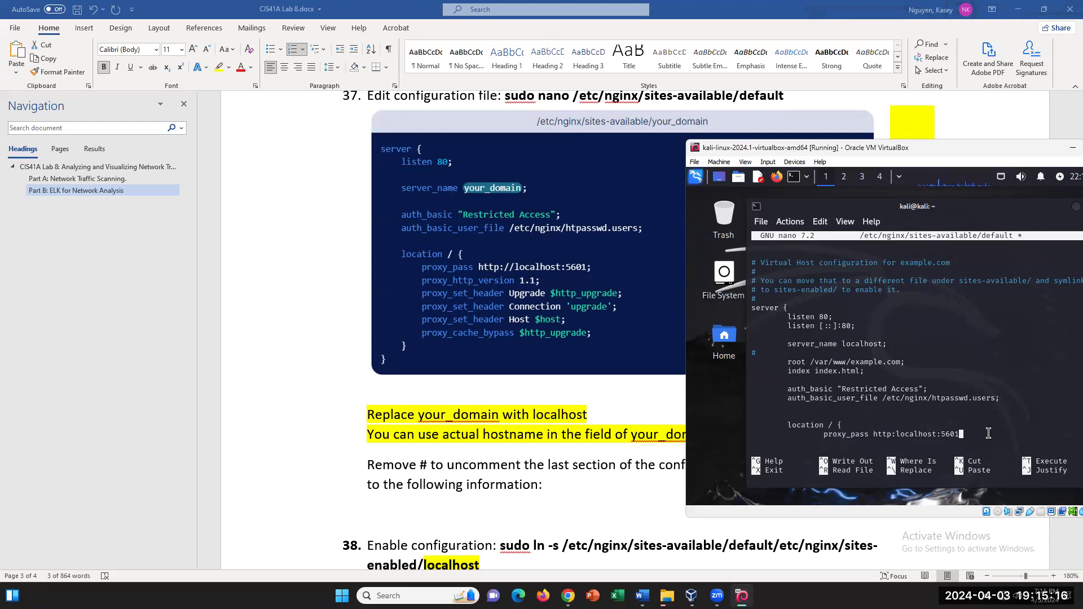
text(;)
Step: Start an indented proxy_http entry on a new line below the proxy_pass line
key(Return)
key(Tab)
key(Tab)
text(proxy_http)
key(Up)
key(Right)
key(Right)
key(Right)
key(Right)
key(Right)
key(Right)
key(Left)
text(//)
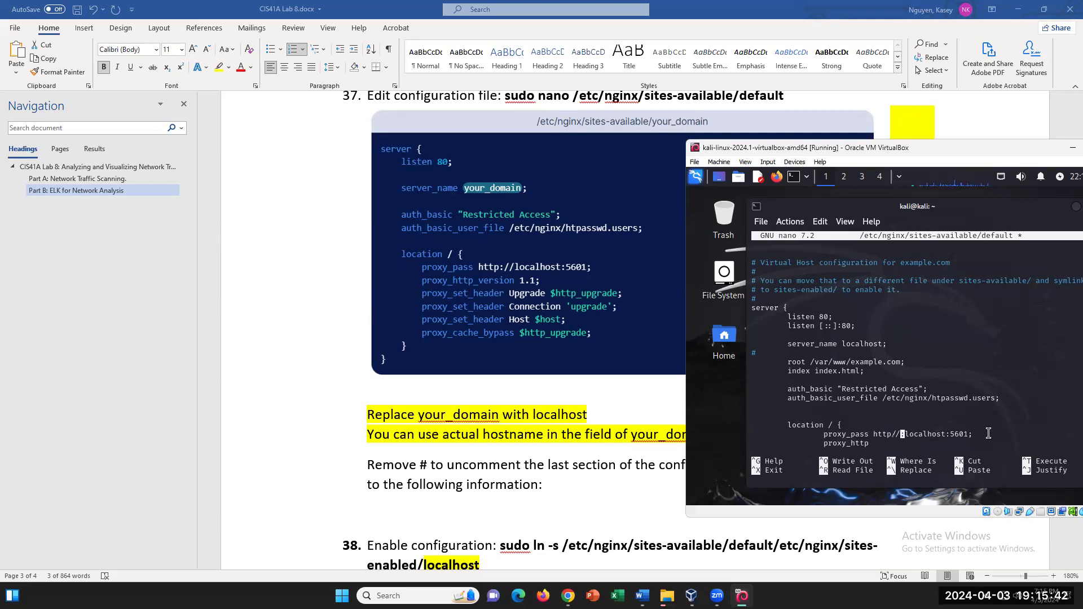
key(Right)
key(BackSpace)
key(BackSpace)
key(BackSpace)
text(://:)
Step: Complete the unfinished proxy_http entry as proxy_http_version 1.1;
key(Down)
text(_)
key(BackSpace)
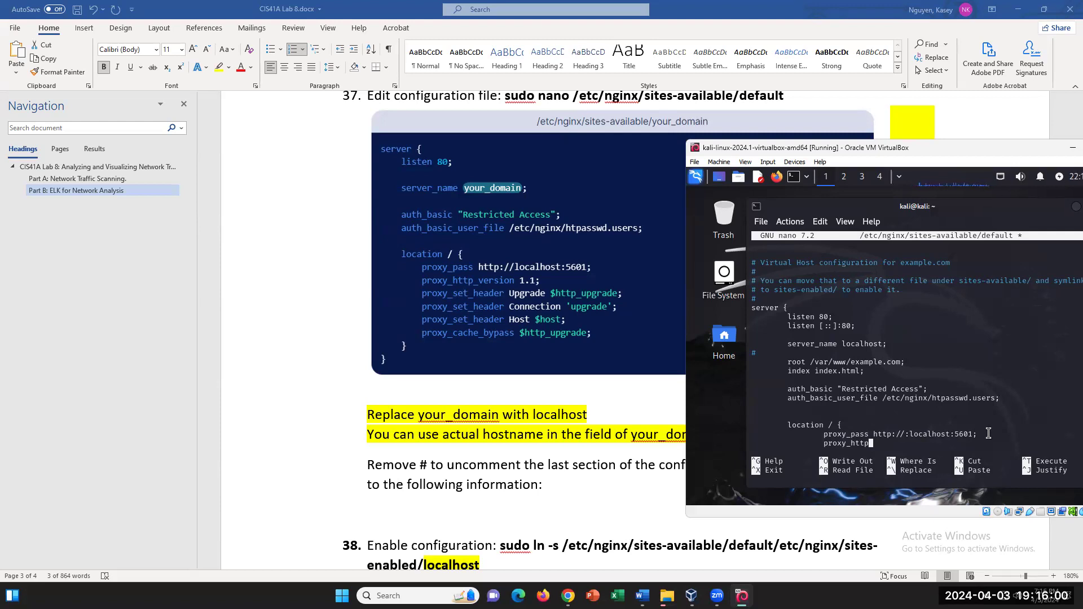
text(_version 1.1;)
Step: Add an indented proxy_set_header Upgrade $http_upgrade; line below the proxy_http_version line
key(Return)
text(pr)
key(BackSpace)
key(BackSpace)
key(Tab)
key(Tab)
text(prox)
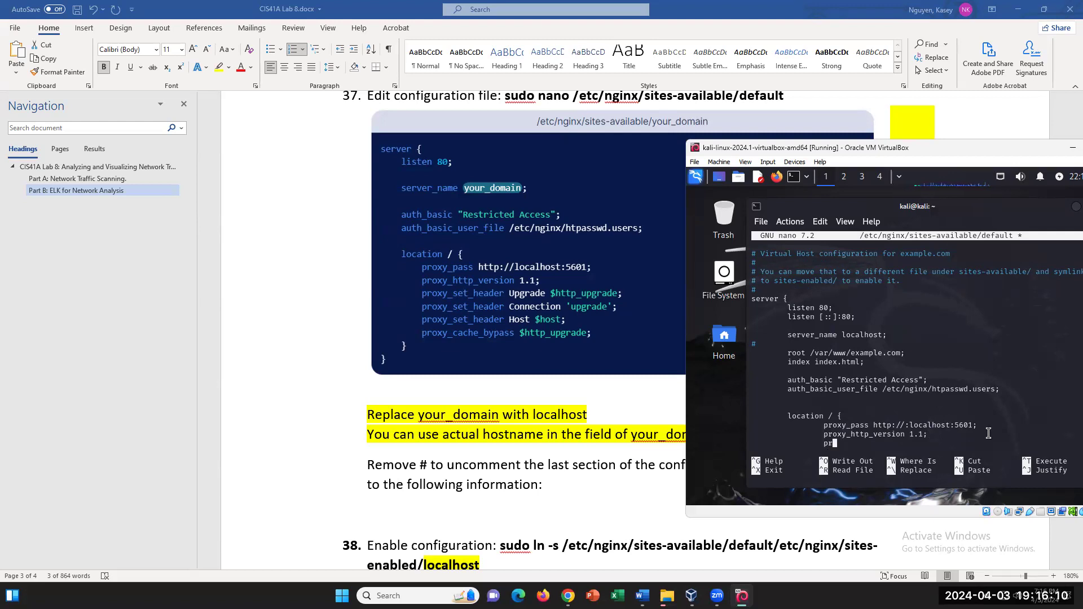
text(y_set_header Upgrade $)
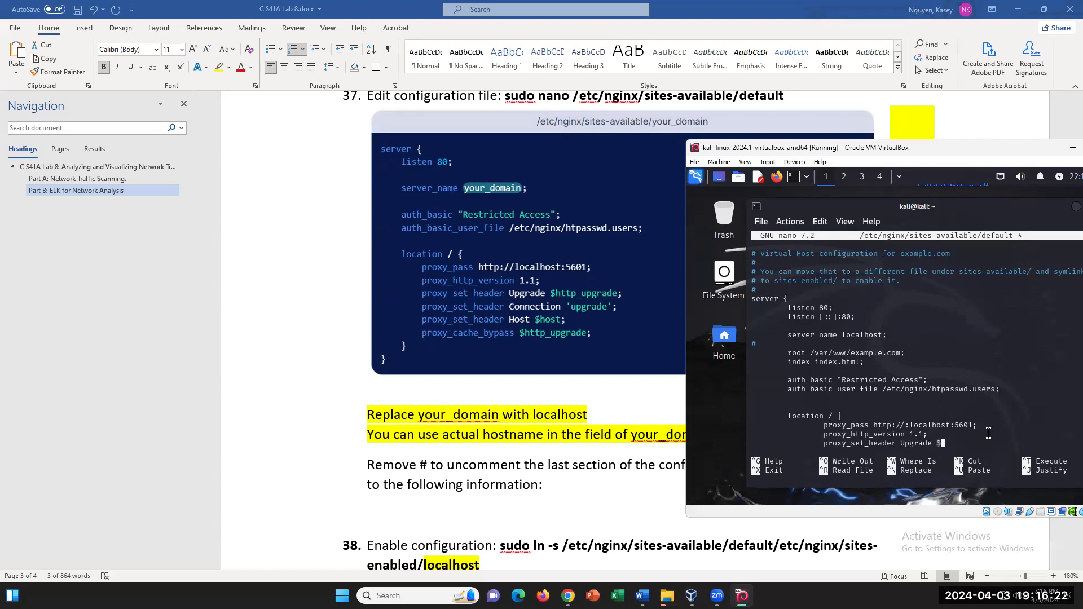
text(http_upgrade;)
Step: Add an indented proxy_set_header Connection 'upgrade'; line below the Upgrade header line
key(Return)
key(Tab)
key(Tab)
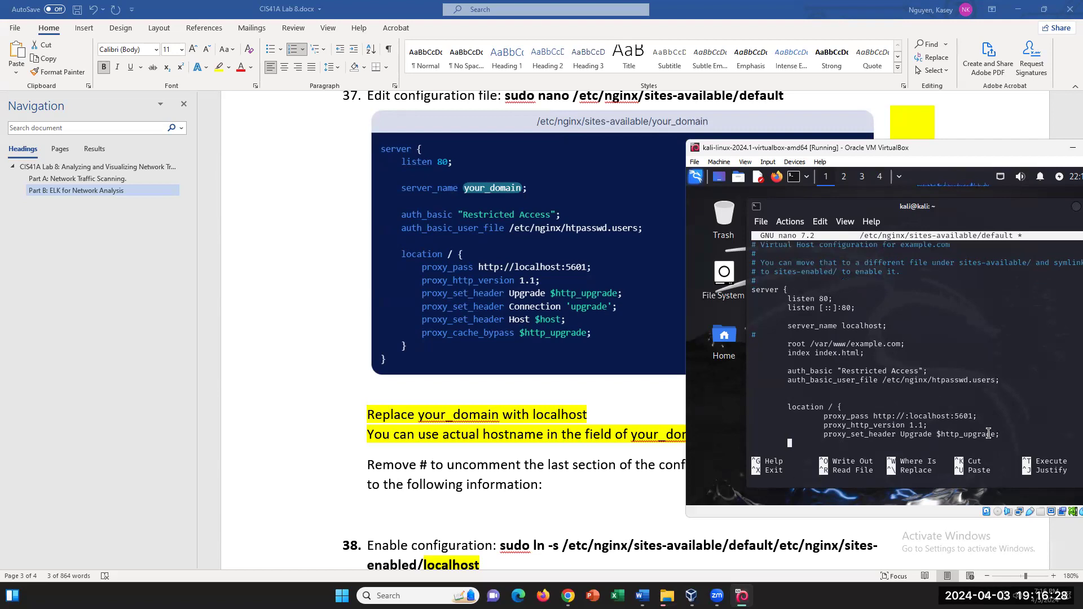
text(proxy_set_header Connec)
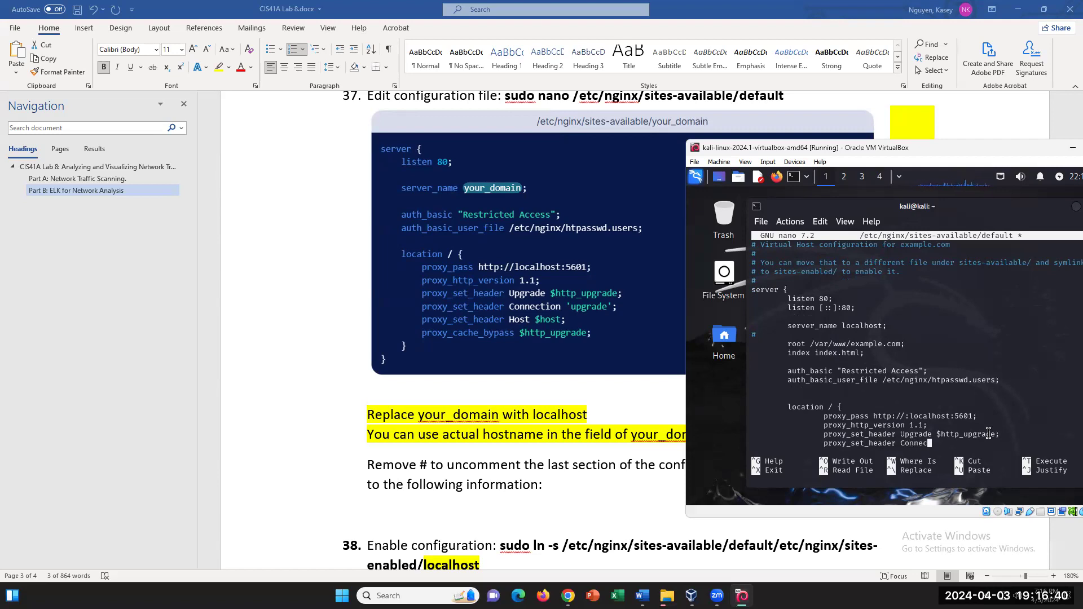
text(tion 'upgrade';)
Step: Add an indented proxy_set_header Host $host; line below the Connection header line
key(Return)
key(Tab)
key(Tab)
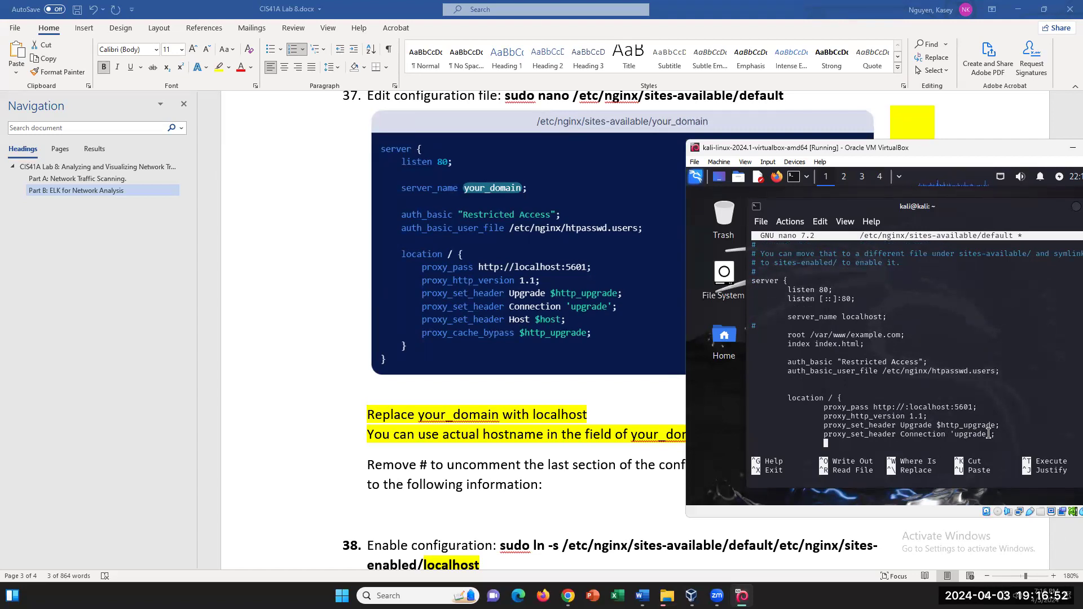
text(proxy_set_header)
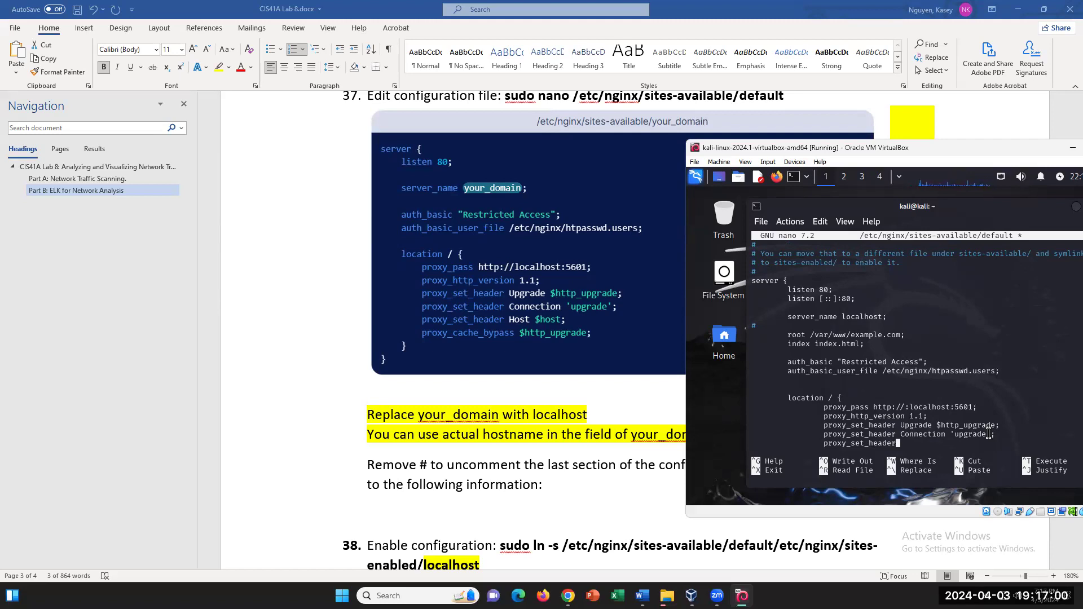
text( Host $hot)
key(BackSpace)
text(st;)
Step: Add an indented proxy_cache_bypass $http_upgrade; line below the Host header line
key(Return)
key(Tab)
key(Tab)
text(pr)
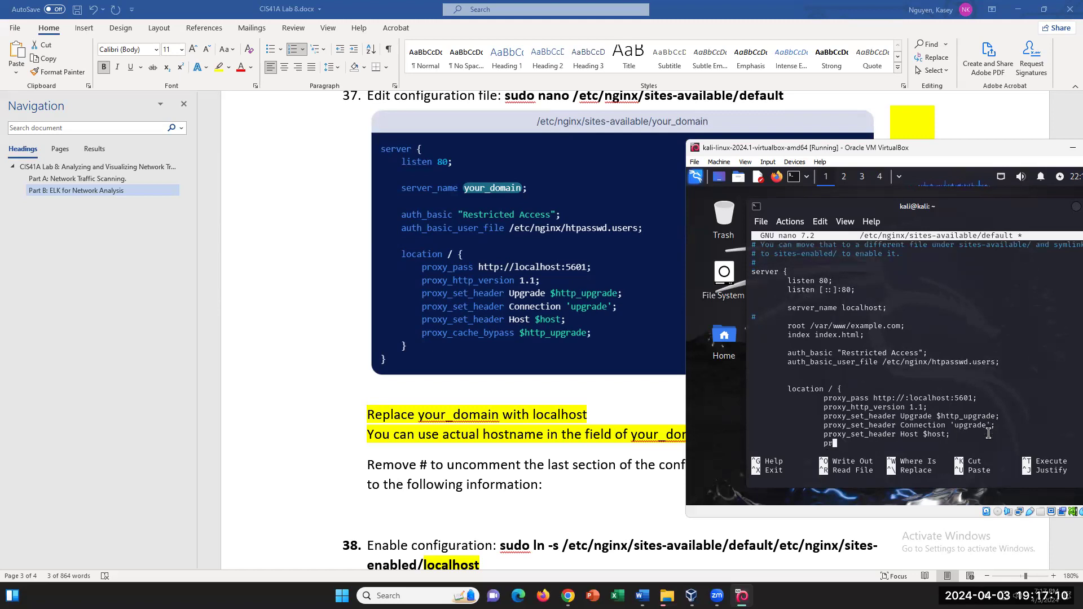
text(oxy_cache)
text(_bypass $http_)
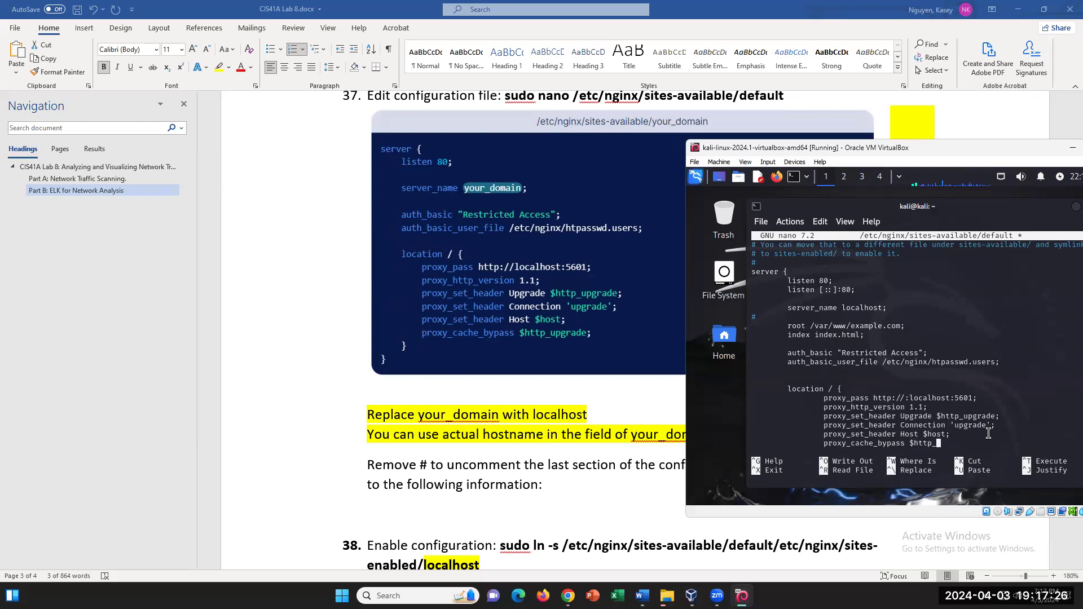
text(upgrade;)
Step: Close the location block and the server block with a closing brace on its own line for each
key(Return)
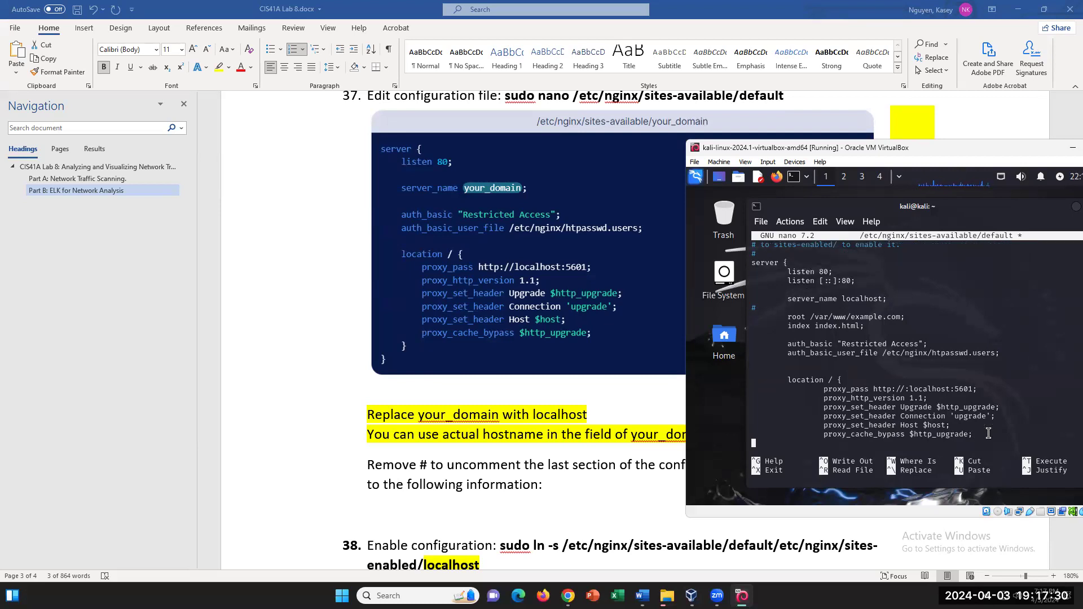
key(Tab)
text(})
key(Return)
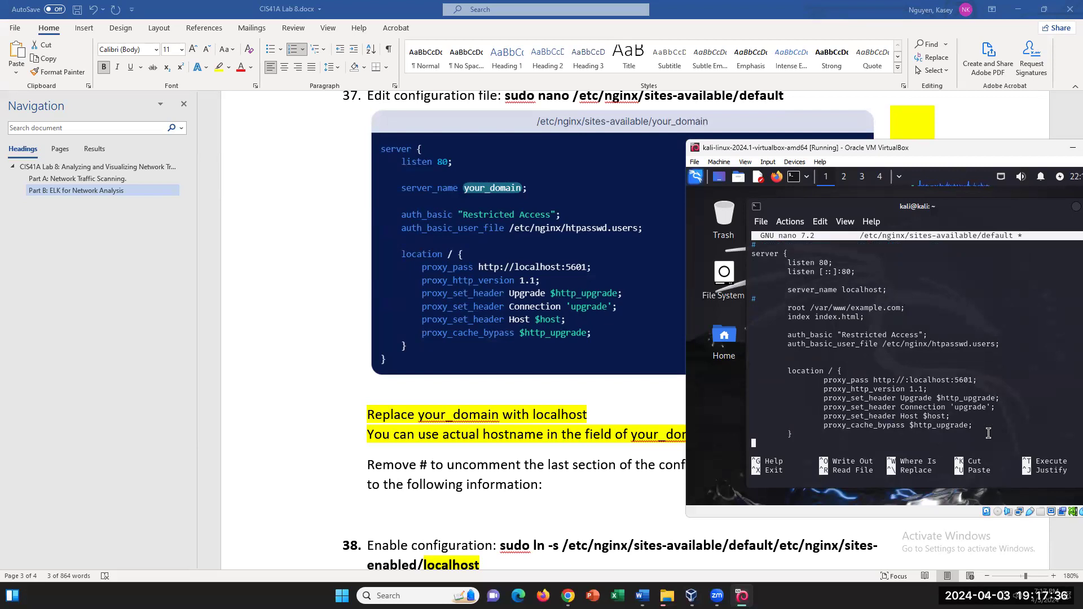
text(})
key(Down)
key(Down)
key(Down)
key(Down)
key(Down)
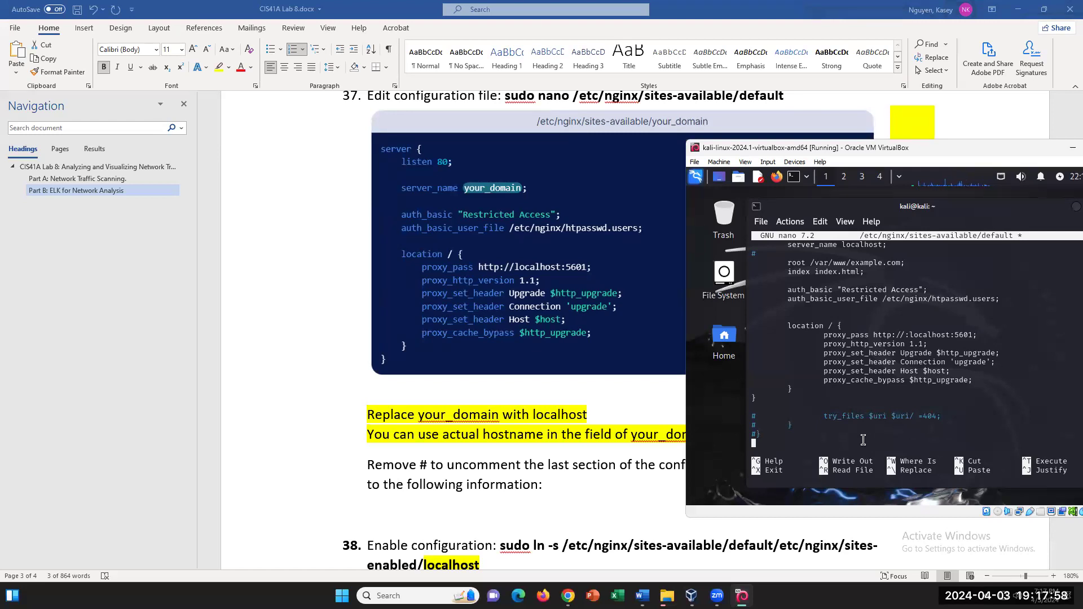
key(Up)
key(Up)
key(Up)
key(Up)
key(Up)
key(Up)
key(Up)
key(Up)
key(Up)
key(Up)
key(Right)
key(Right)
key(Right)
key(Right)
key(Right)
key(Right)
key(Right)
key(Right)
key(Right)
key(Right)
key(Right)
key(Right)
key(Right)
key(Right)
key(Up)
key(Up)
key(Right)
key(Right)
key(Right)
key(Right)
key(Right)
key(Right)
key(Delete)
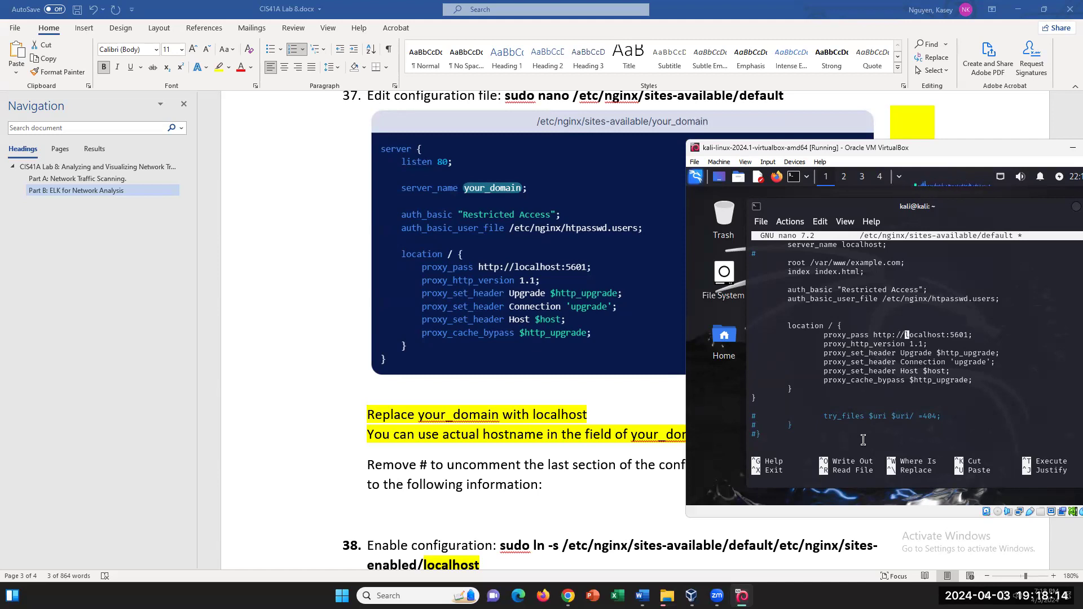
Step: Save the changes to /etc/nginx/sites-available/default and exit nano
key(Down)
key(Down)
key(Down)
key(Down)
key(Down)
key(Down)
key(Down)
key(Down)
key(Down)
key(Down)
key(Down)
key(Down)
key(ctrl+x)
key(y)
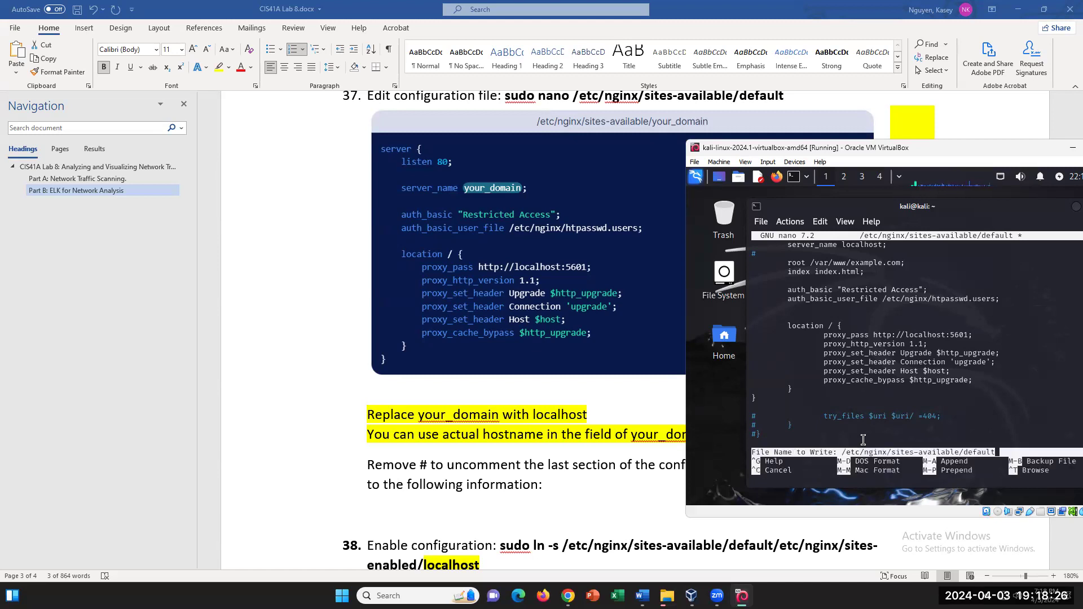
key(Return)
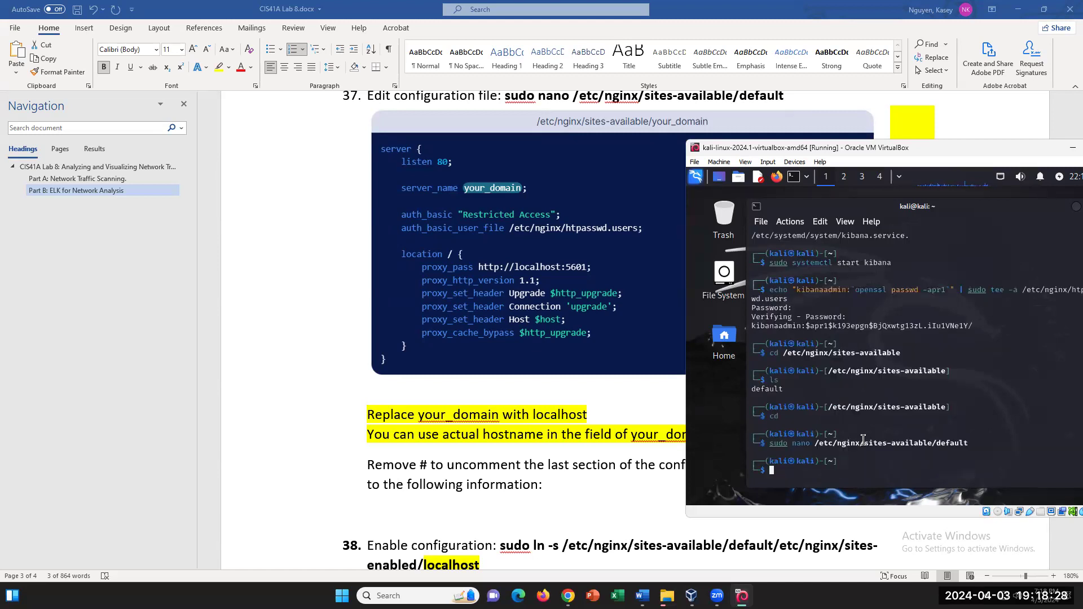
Step: Move the virtual machine window off the lab instructions and copy the step 38 sudo ln -s command from the Word document
scroll(561, 446, down, 1)
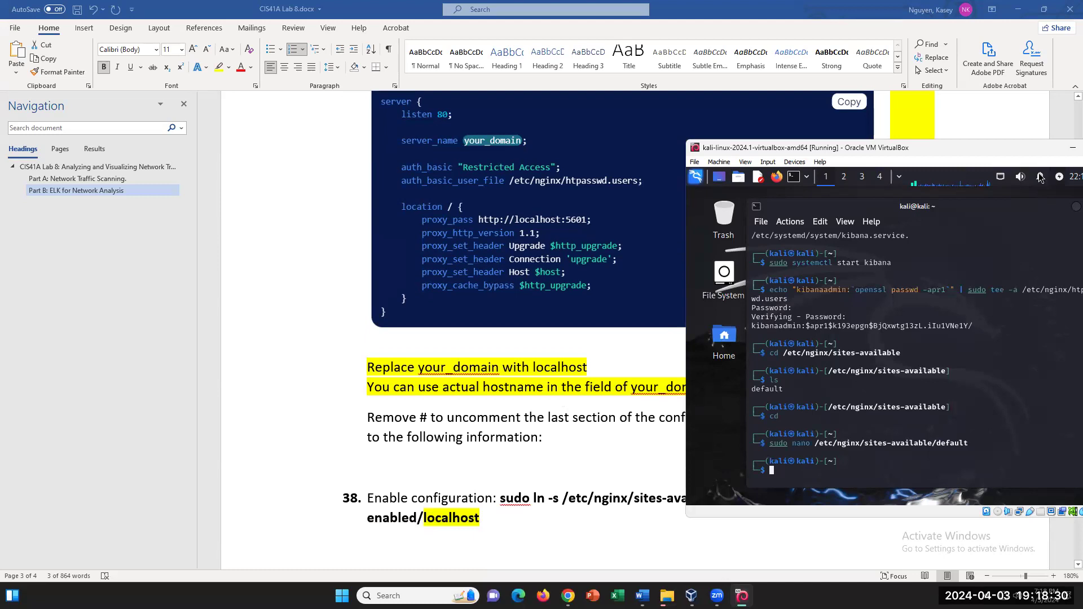
drag(998, 159, 1024, 231)
scroll(685, 321, down, 6)
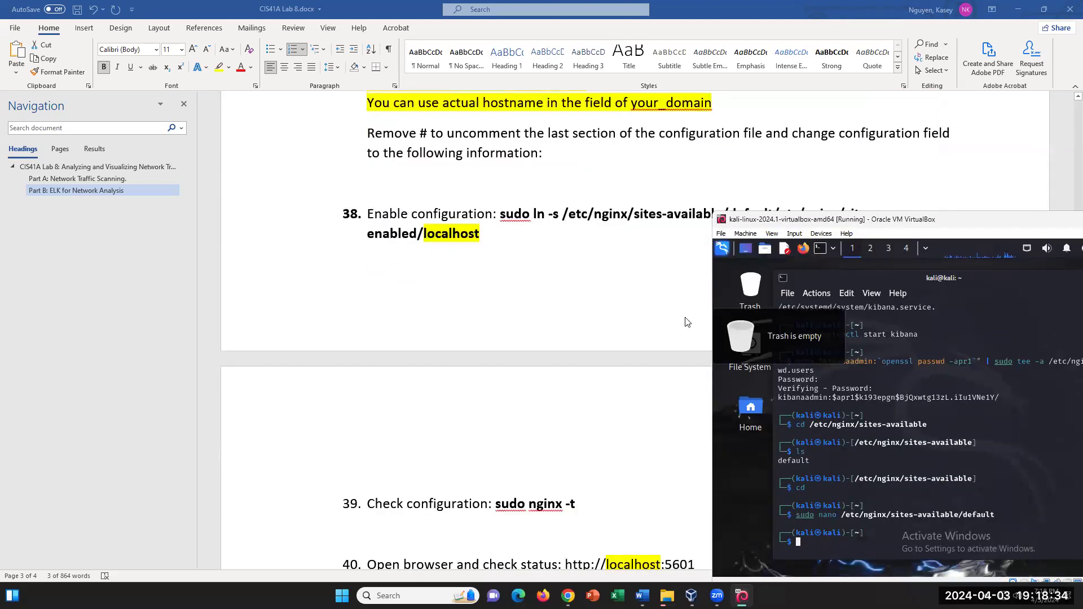
scroll(689, 322, down, 1)
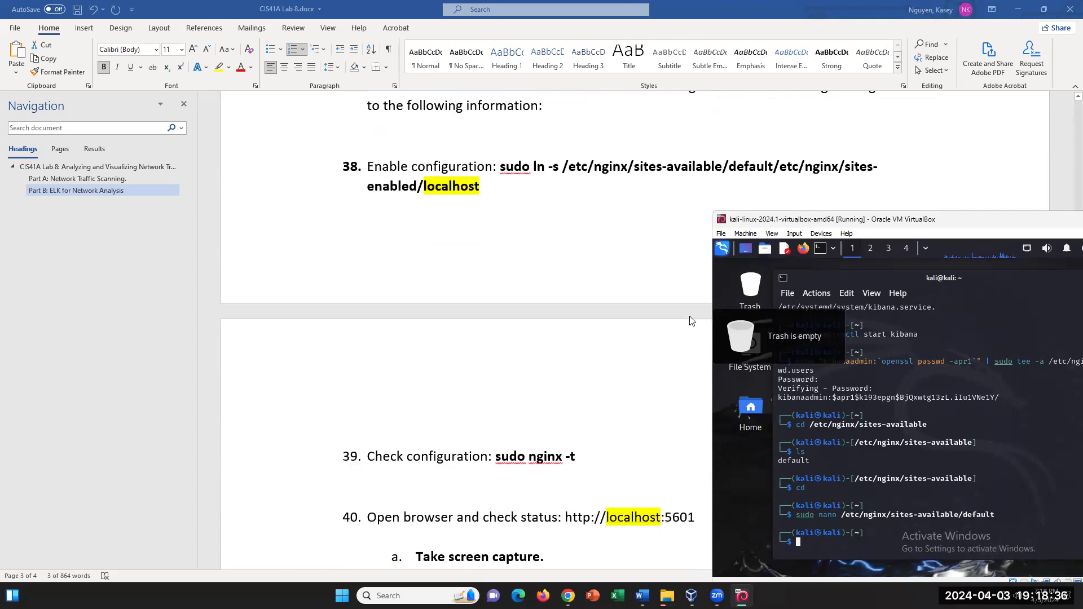
scroll(690, 321, down, 1)
scroll(693, 320, up, 1)
click(503, 163)
drag(504, 164, 487, 192)
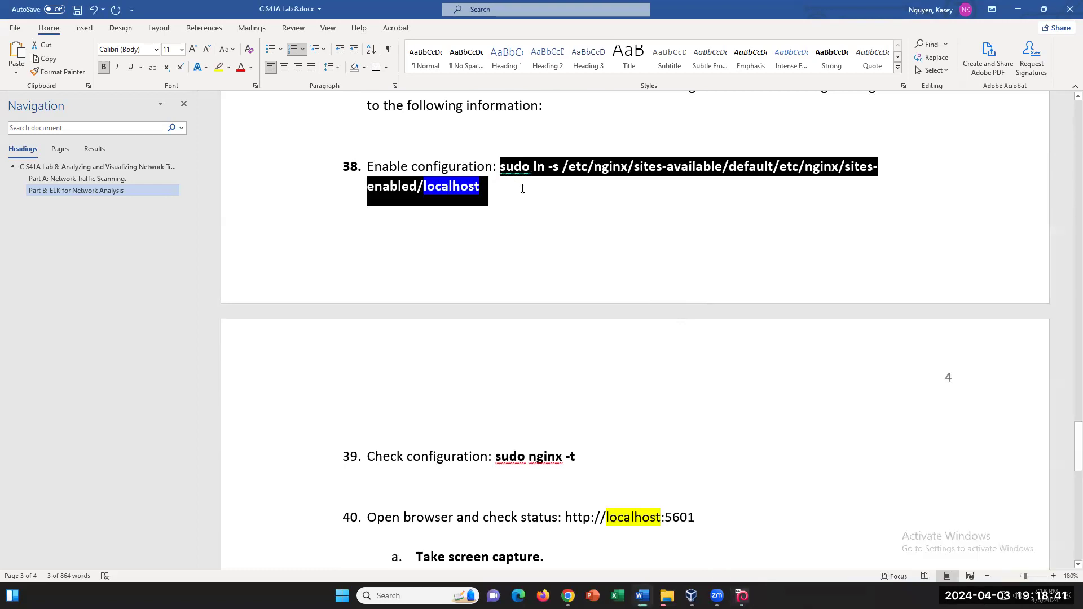
right_click(433, 195)
click(477, 217)
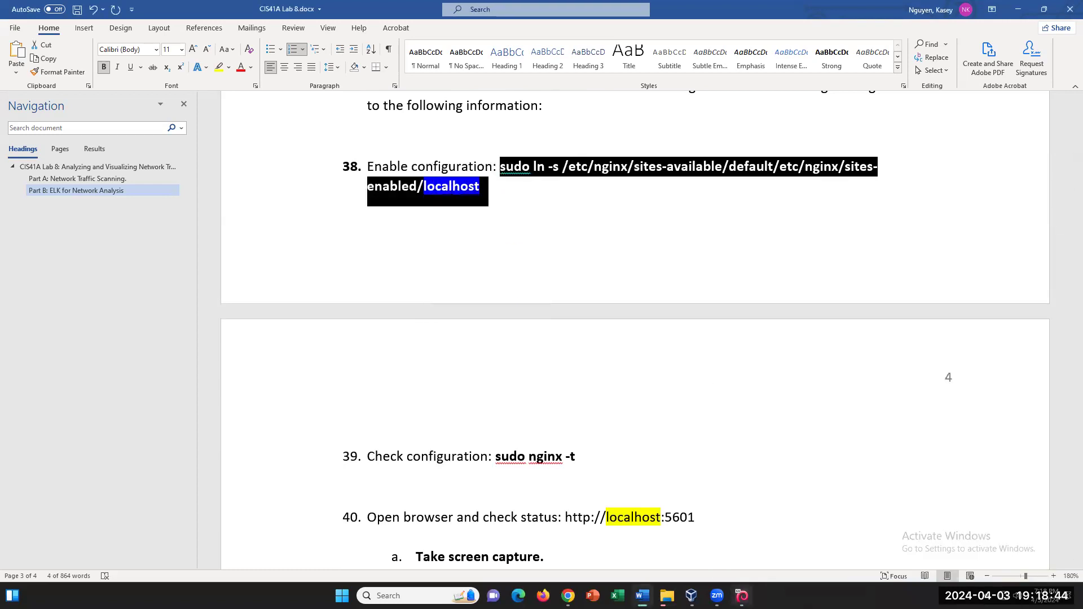
Step: Switch to the Kali terminal and run sudo ln -s /etc/nginx/sites-available/default/etc/nginx/sites-enabled/localhost
key(alt+Tab)
right_click(825, 535)
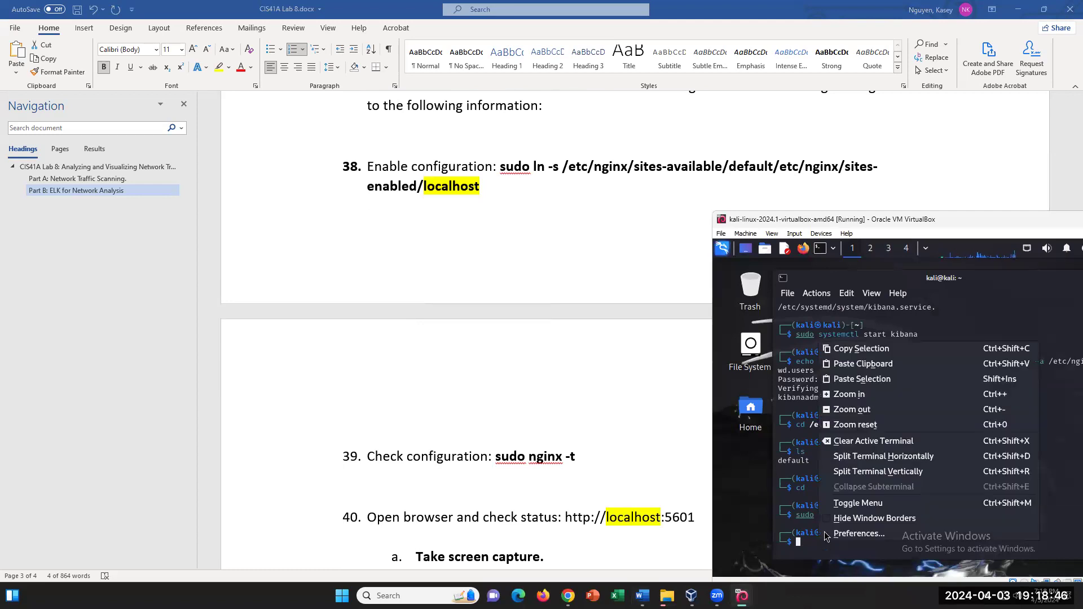
click(888, 365)
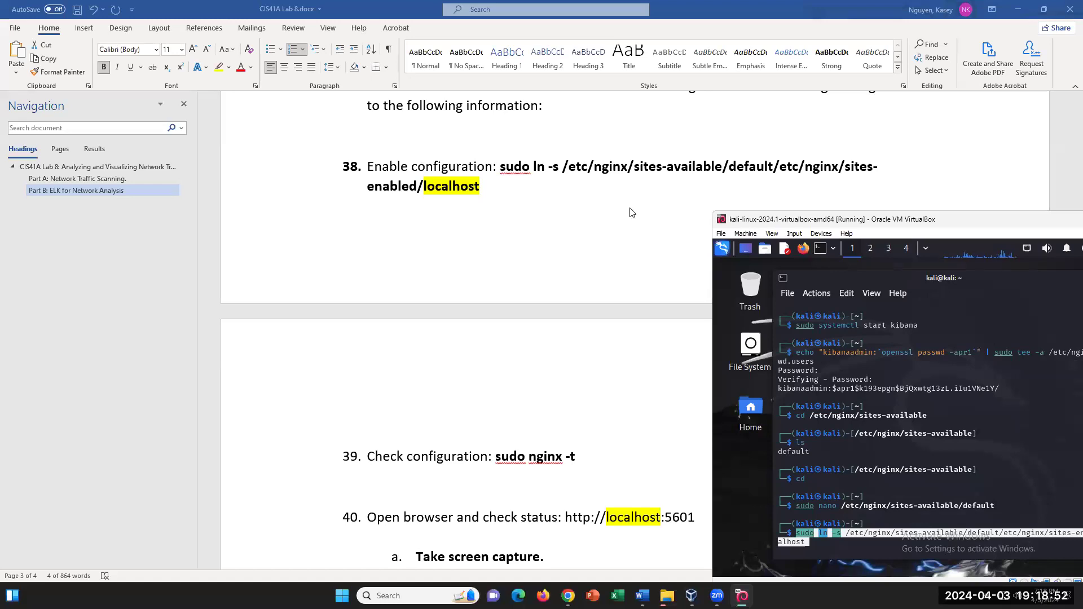
key(Return)
Step: Copy the step 39 command sudo nginx -t from the Word lab document
scroll(593, 226, down, 2)
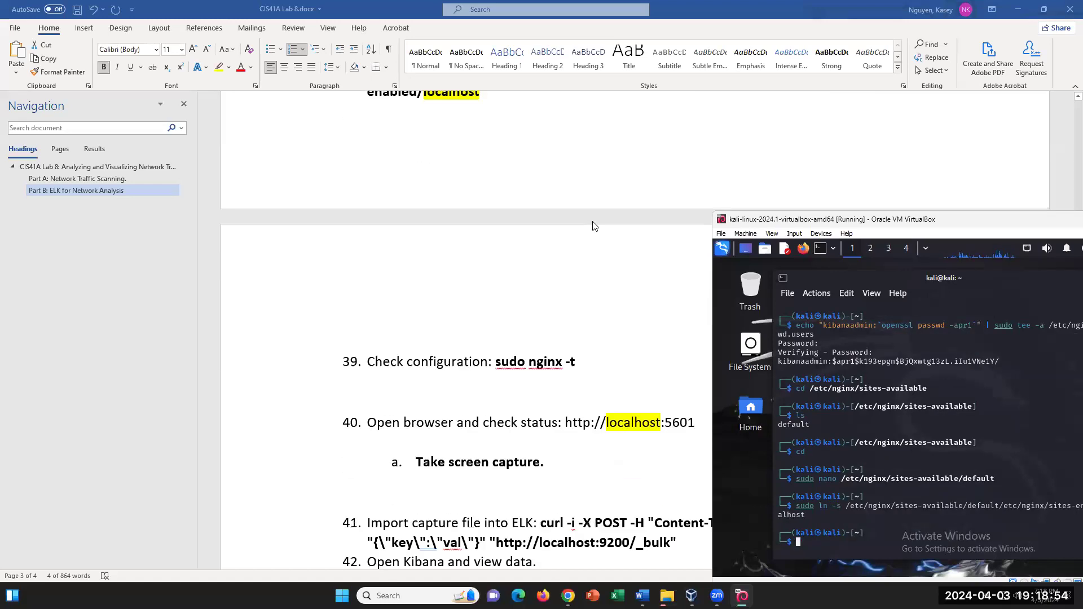
scroll(593, 226, down, 2)
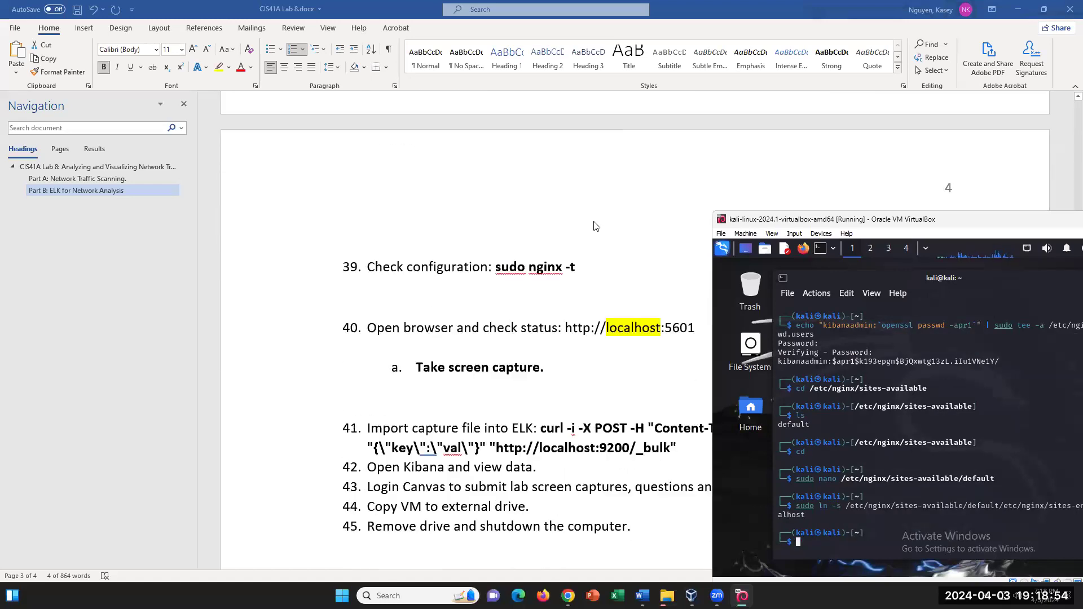
click(498, 268)
drag(496, 268, 576, 271)
right_click(553, 271)
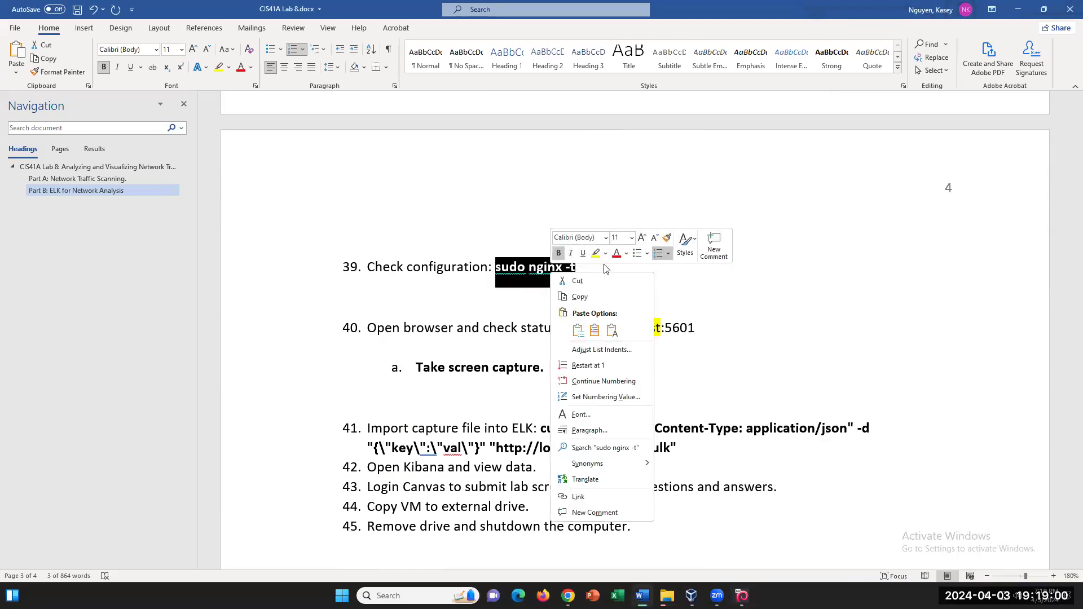
click(581, 297)
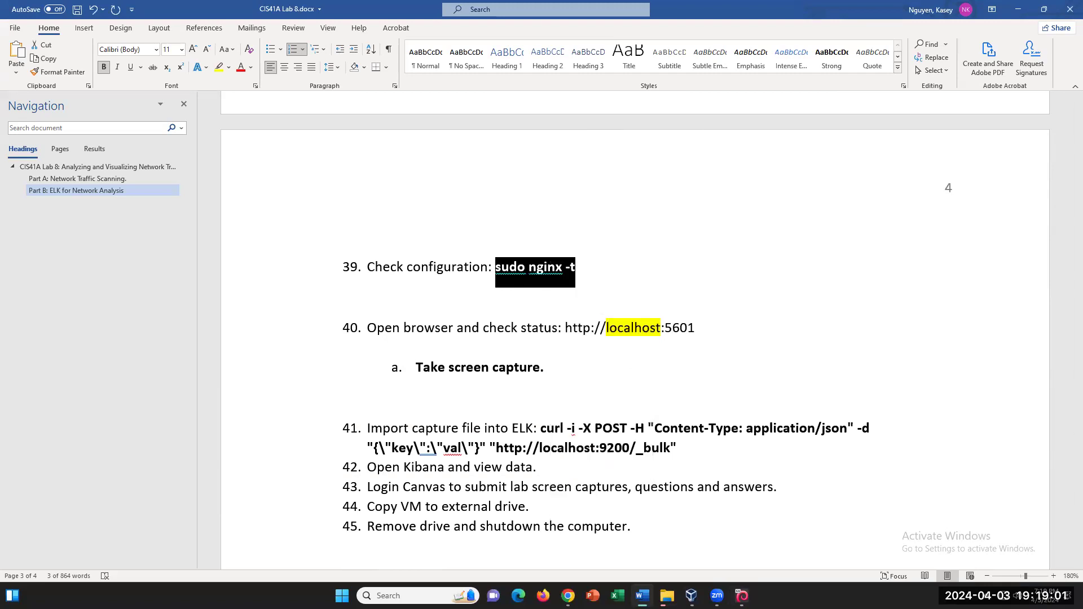
Step: Switch to the Kali terminal and run sudo nginx -t to check the Nginx configuration
click(717, 596)
right_click(809, 545)
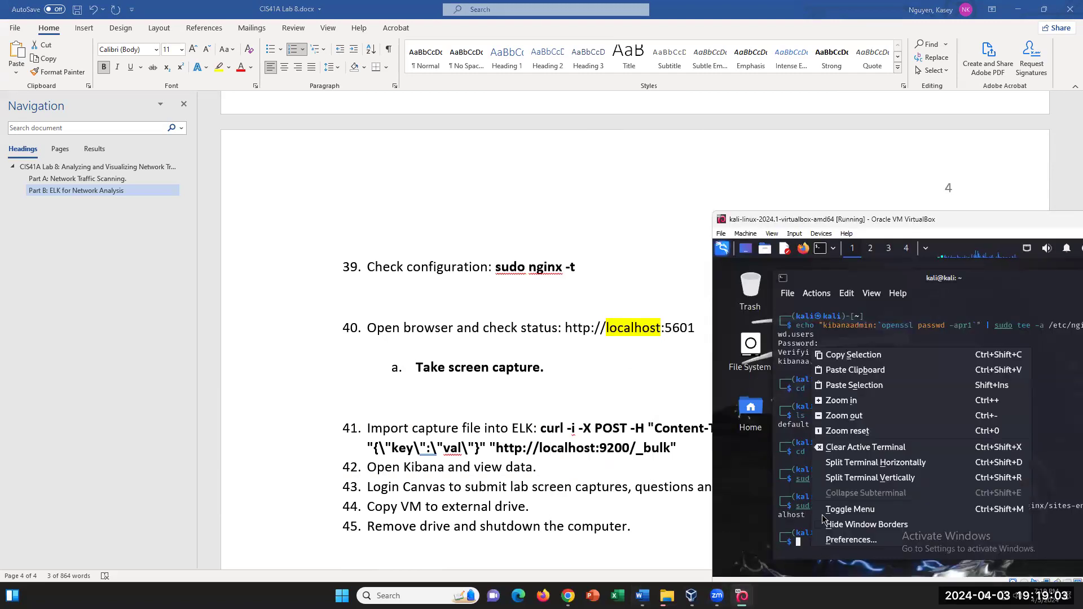
click(854, 385)
key(Return)
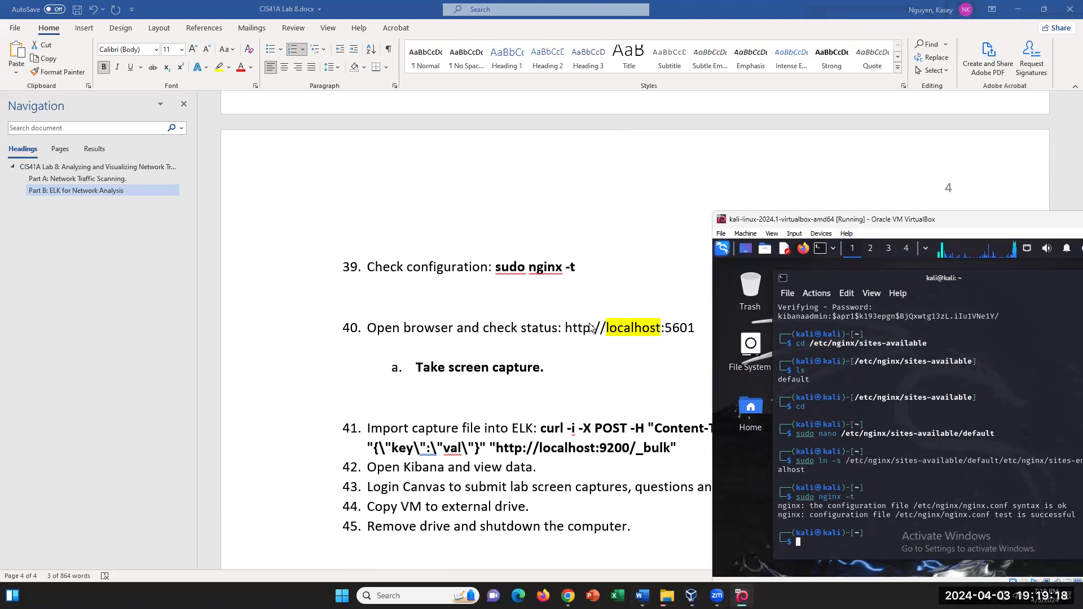
click(566, 328)
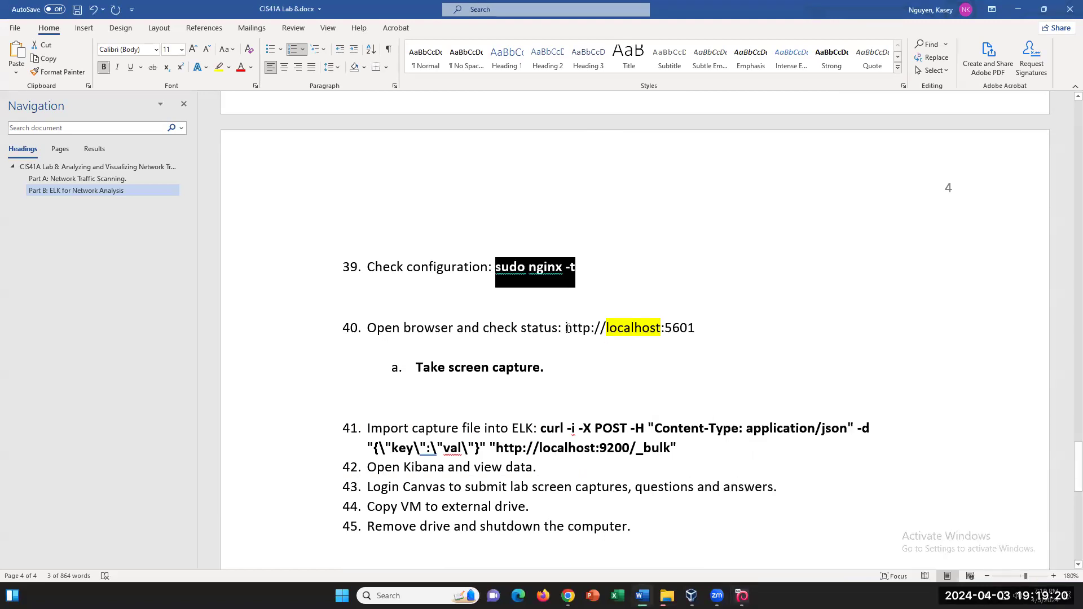
drag(566, 328, 695, 329)
right_click(669, 329)
click(703, 355)
click(742, 596)
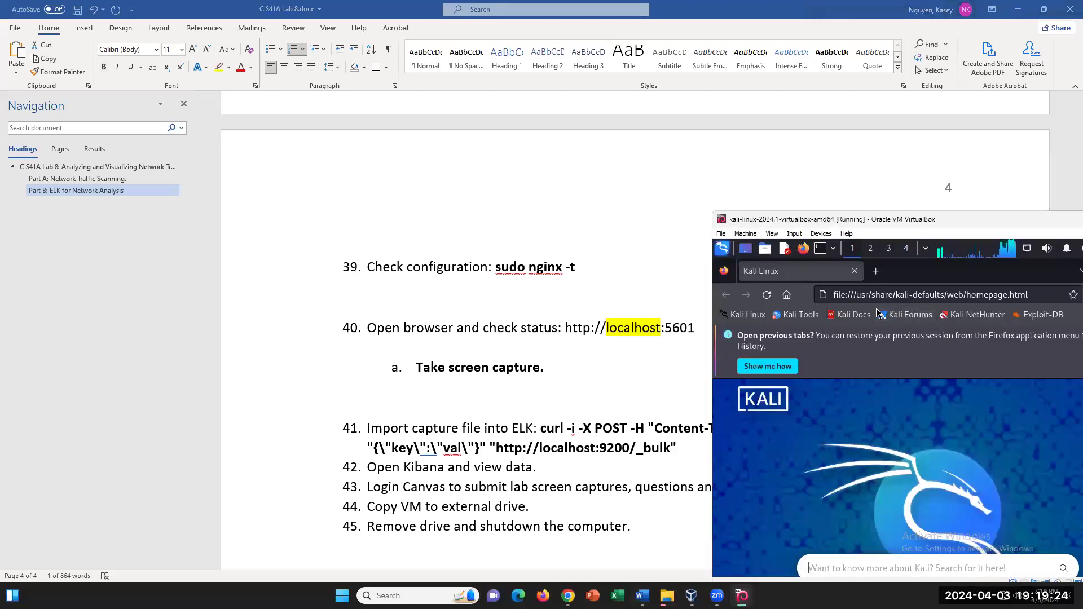
right_click(879, 293)
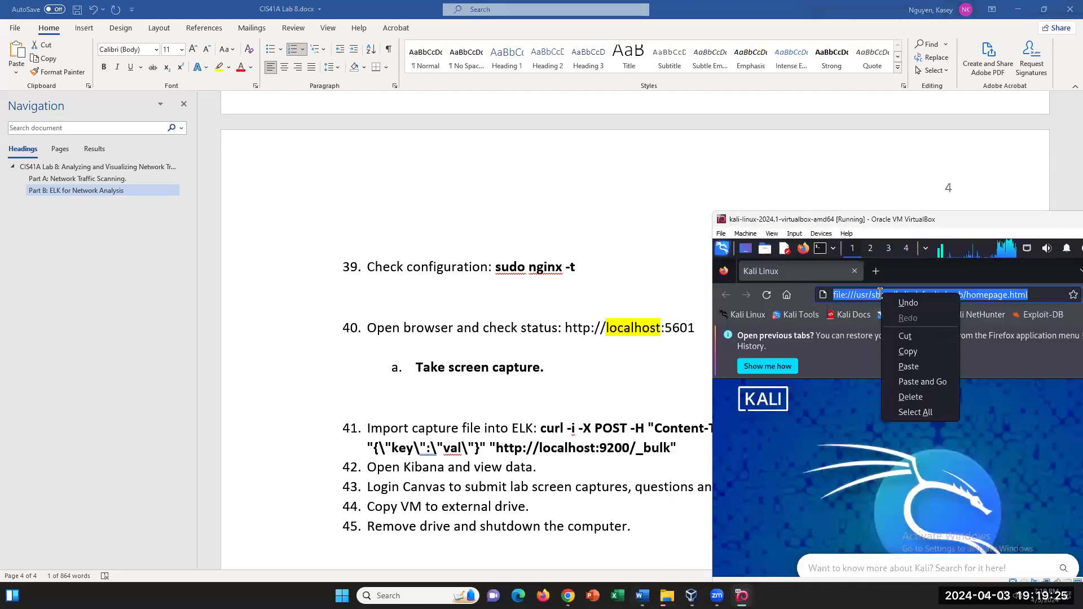
click(909, 366)
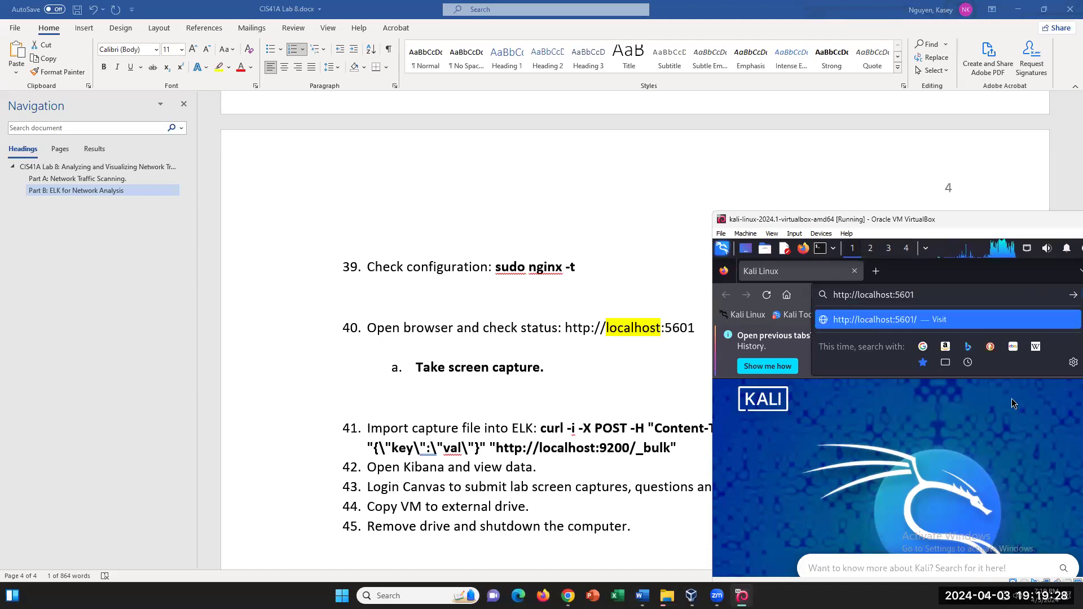
key(Return)
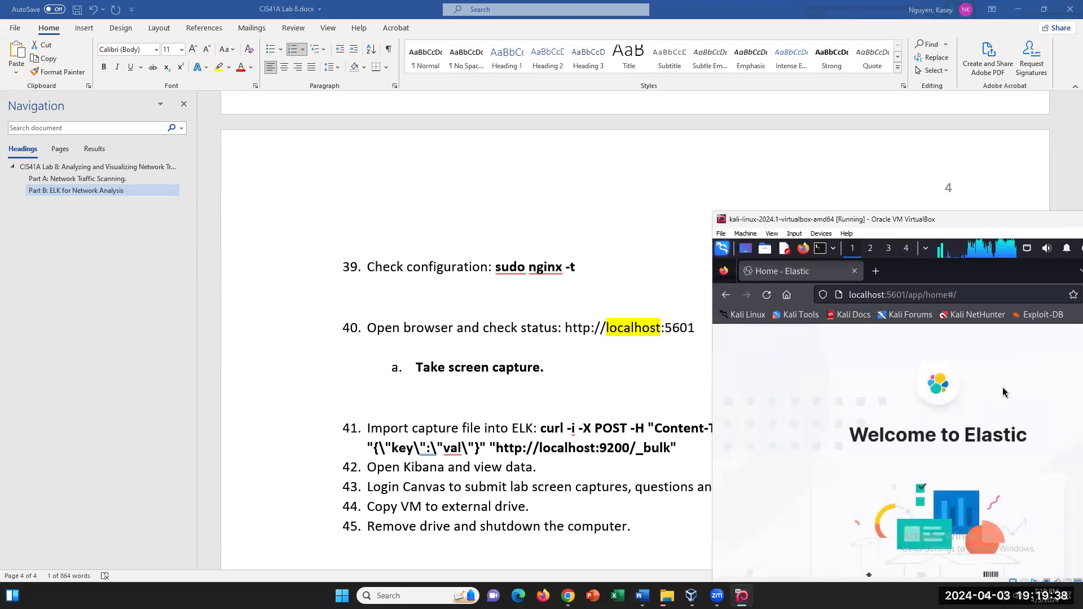
drag(958, 220, 821, 49)
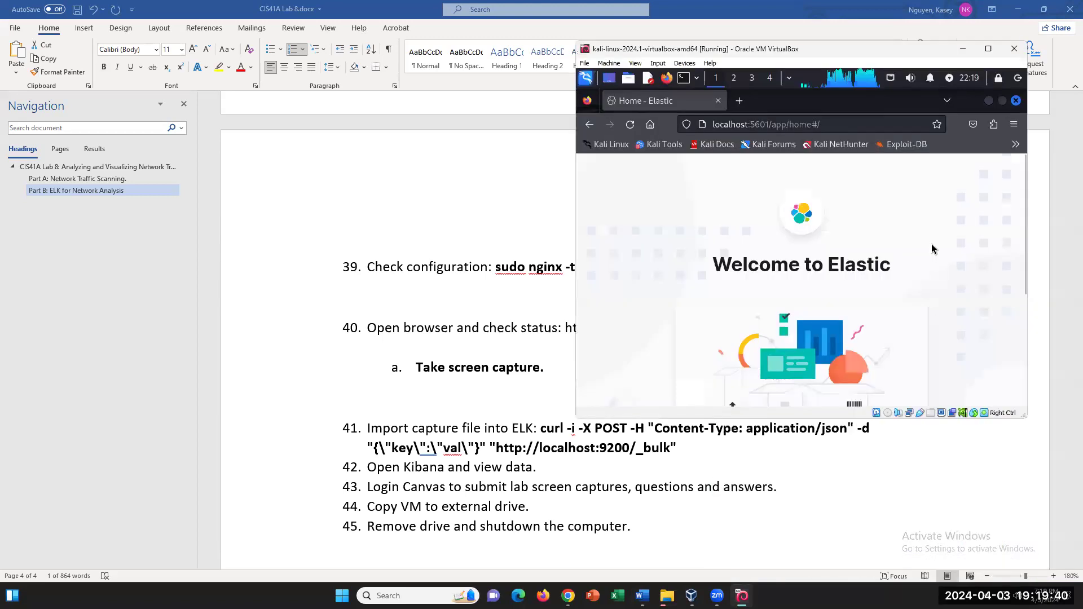
scroll(888, 305, down, 3)
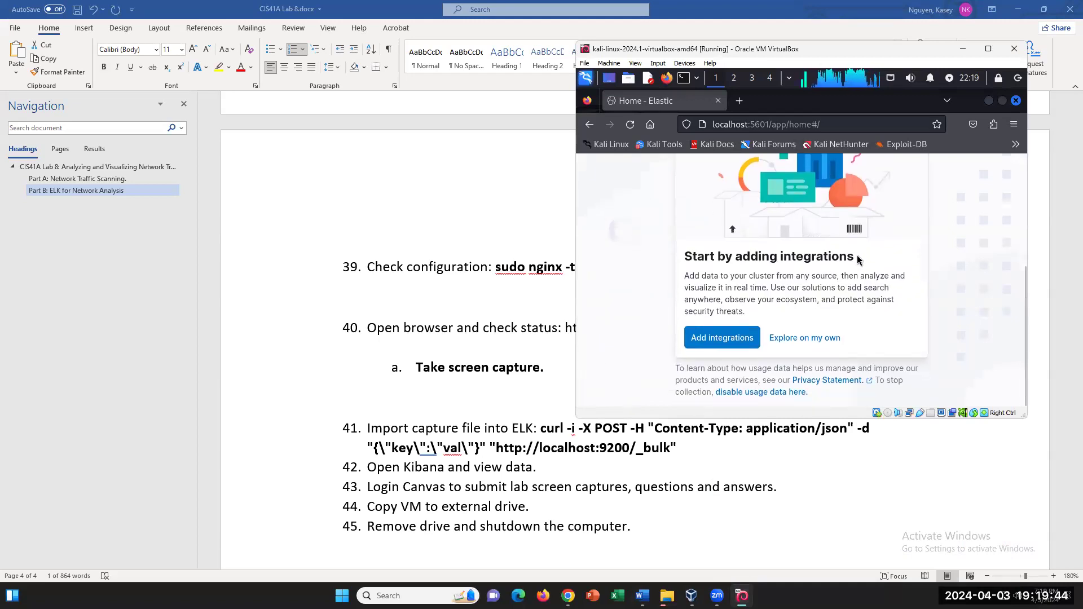
scroll(789, 260, up, 3)
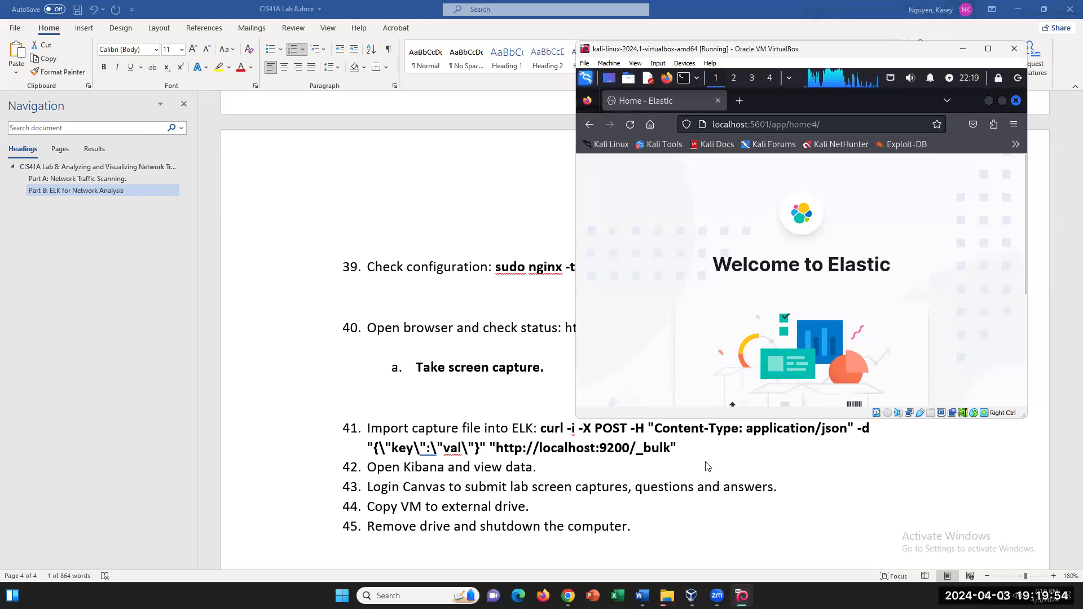
Step: Switch to the Word lab document and copy the full step 41 curl command for importing the capture file into ELK
click(758, 436)
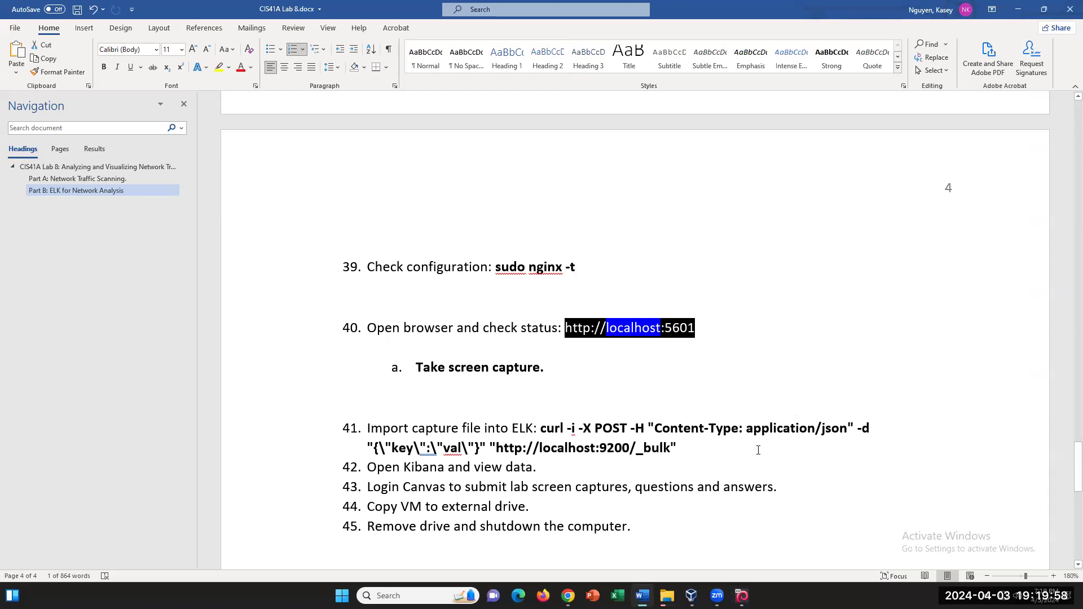
click(707, 455)
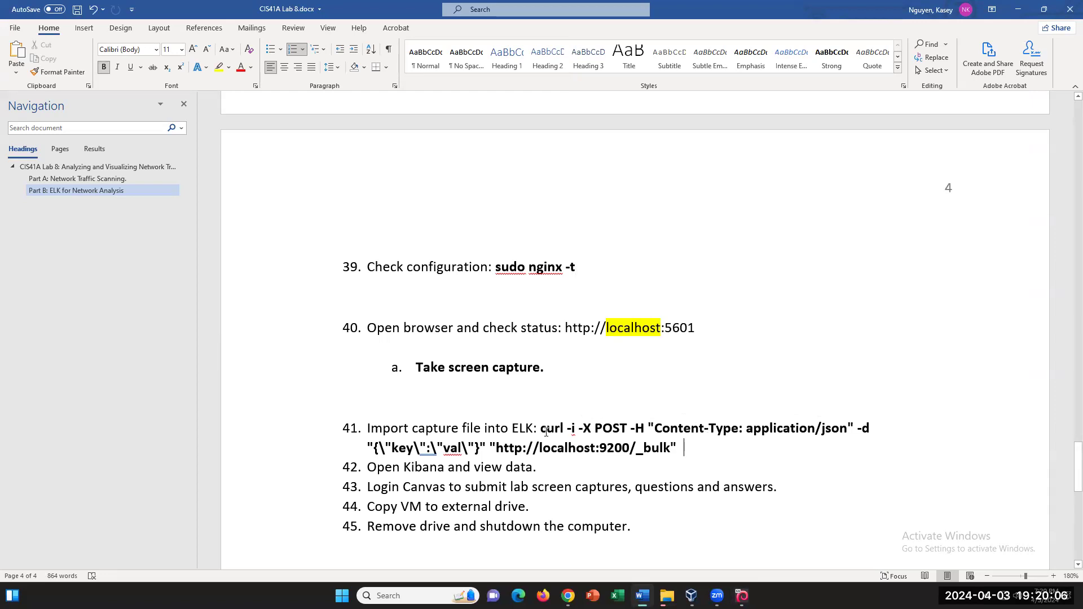
drag(542, 427, 696, 447)
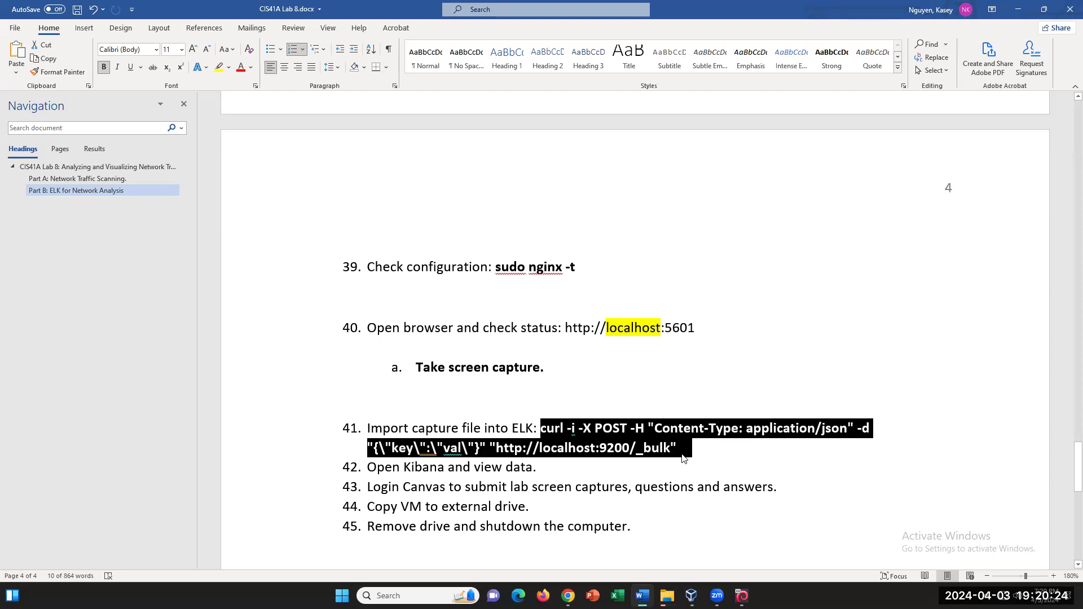
drag(682, 458, 664, 446)
key(Down)
key(Down)
key(Down)
key(Down)
click(543, 428)
drag(543, 427, 680, 448)
right_click(618, 449)
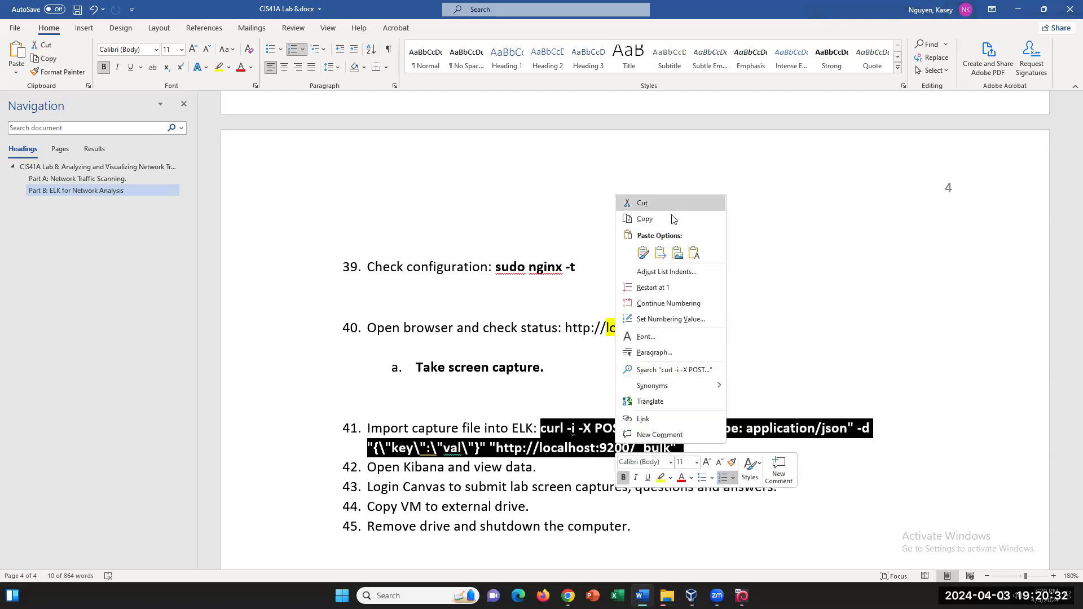
click(645, 219)
click(741, 595)
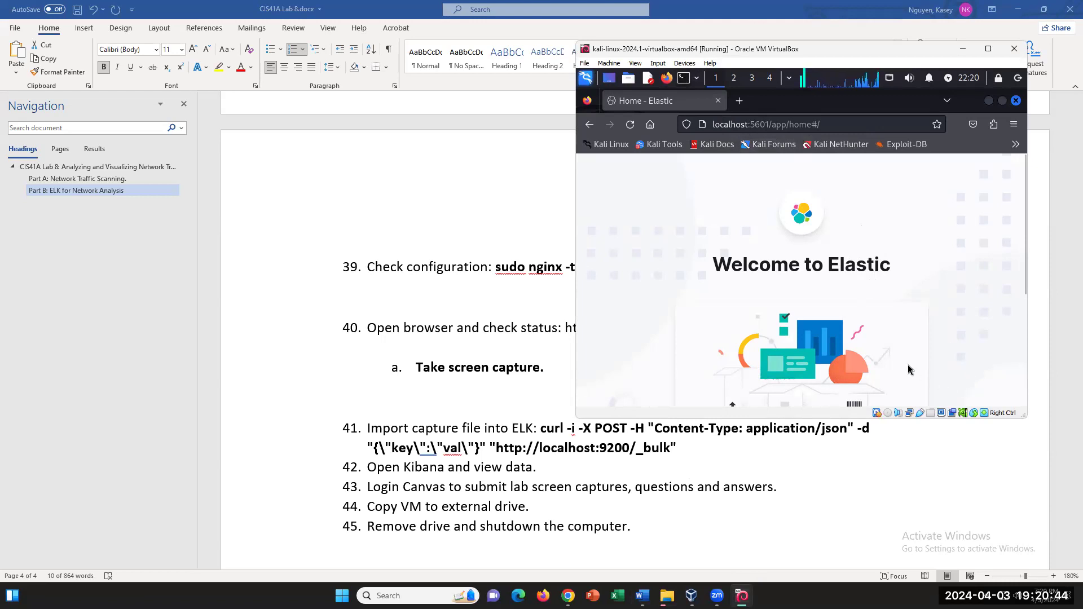
click(684, 79)
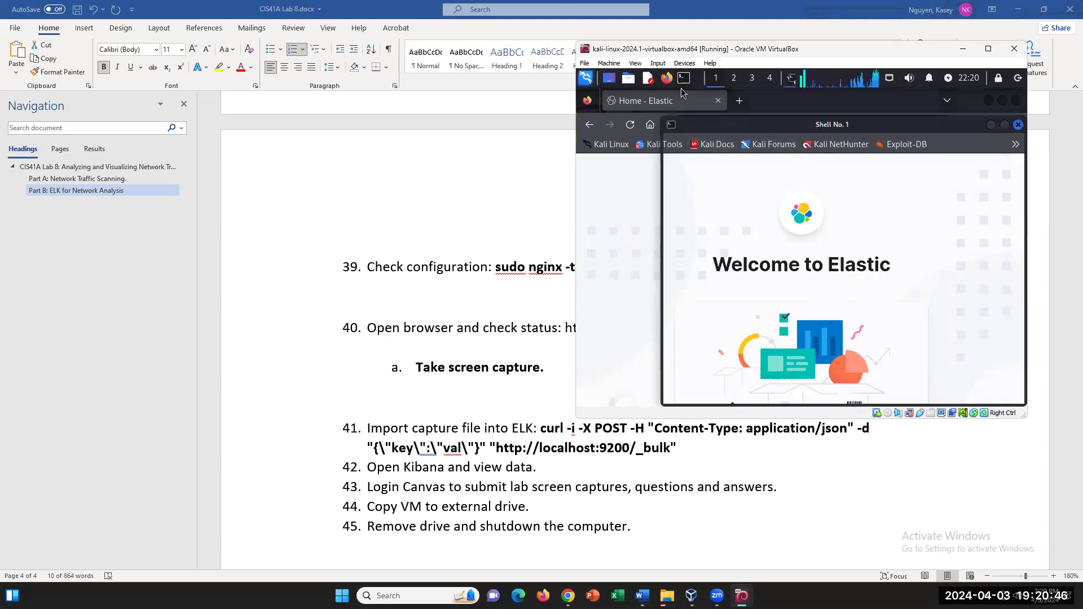
right_click(727, 192)
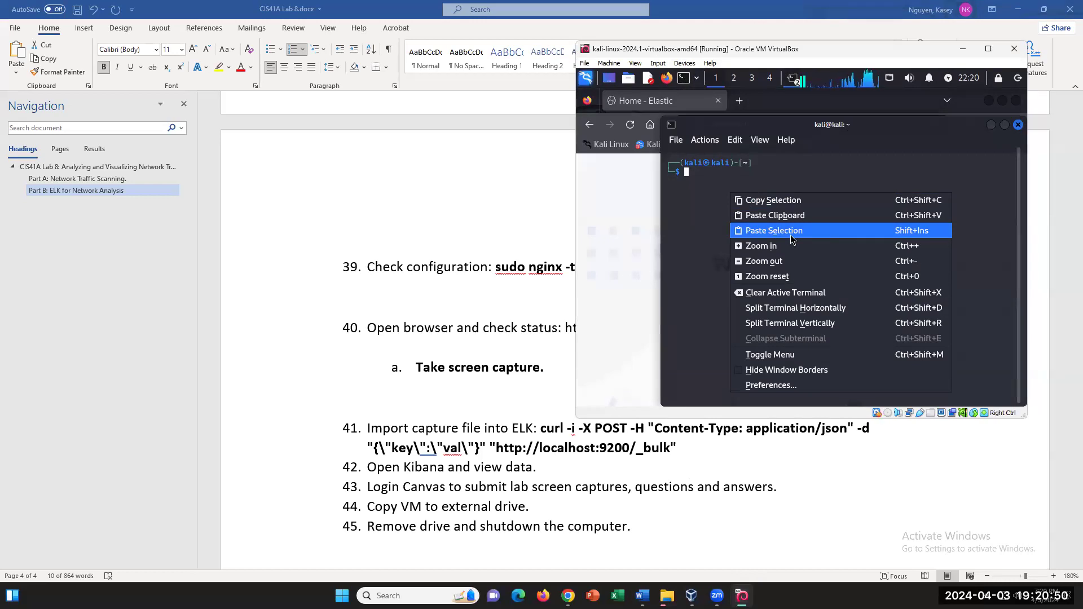
click(792, 239)
key(Return)
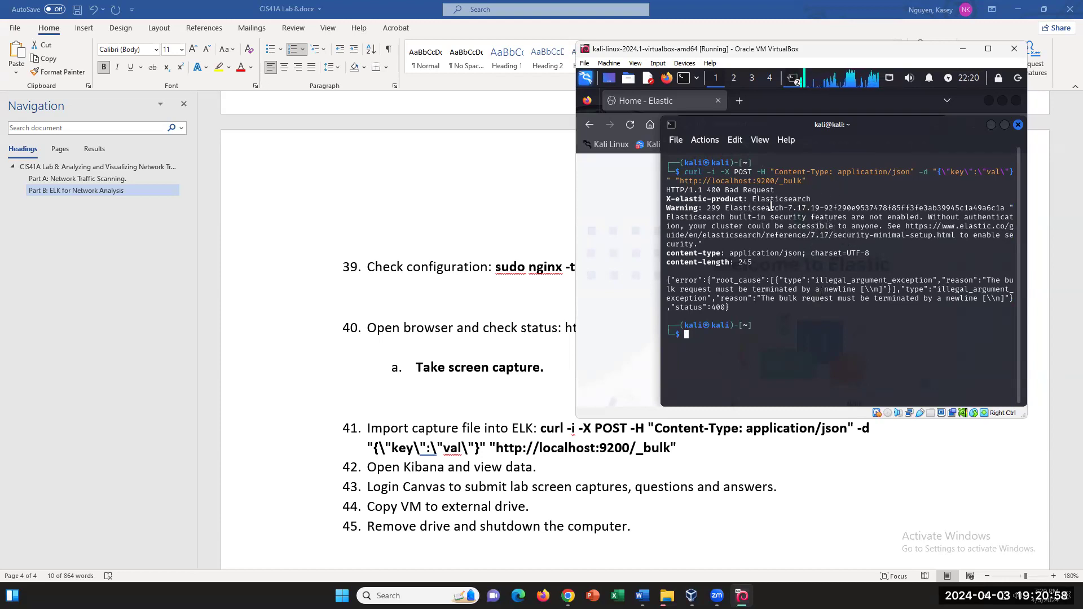
Step: Examine the curl response headers and error text in the Kali terminal, checking back with step 41 in the Word document
drag(752, 198, 835, 267)
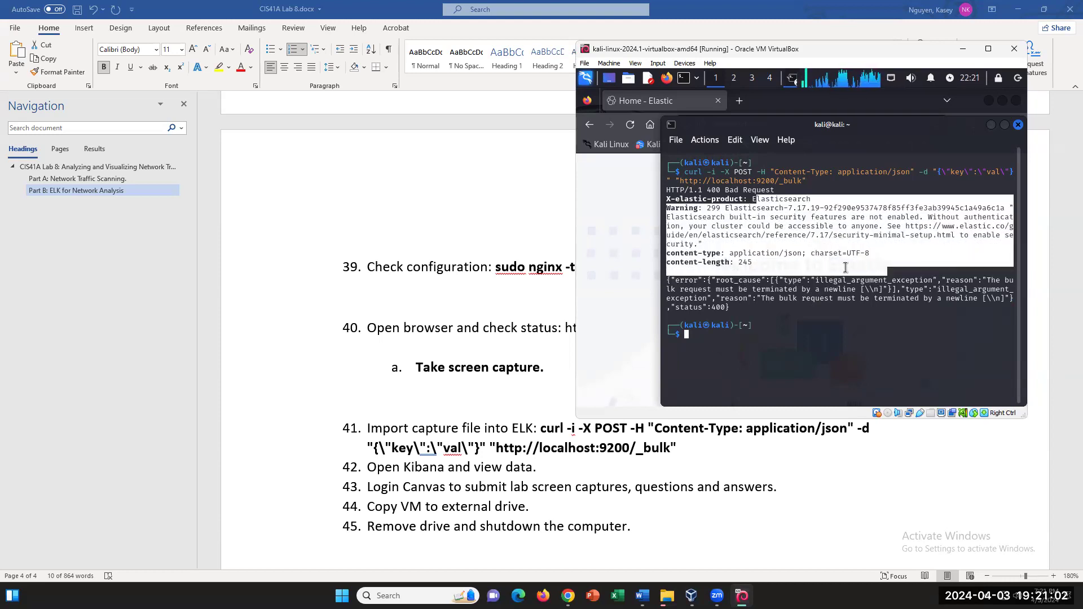
click(814, 336)
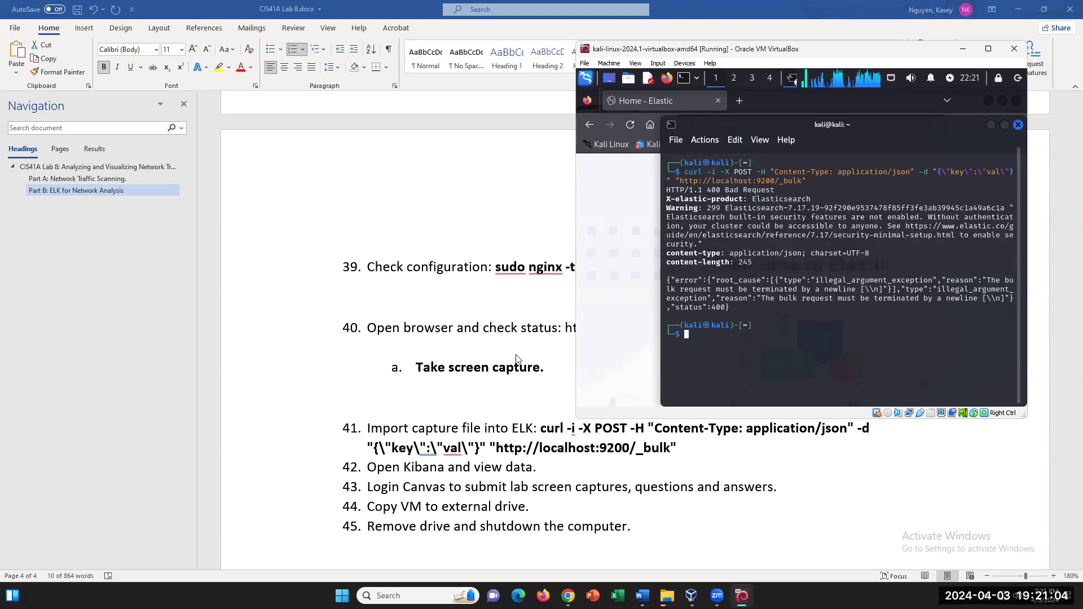
click(866, 420)
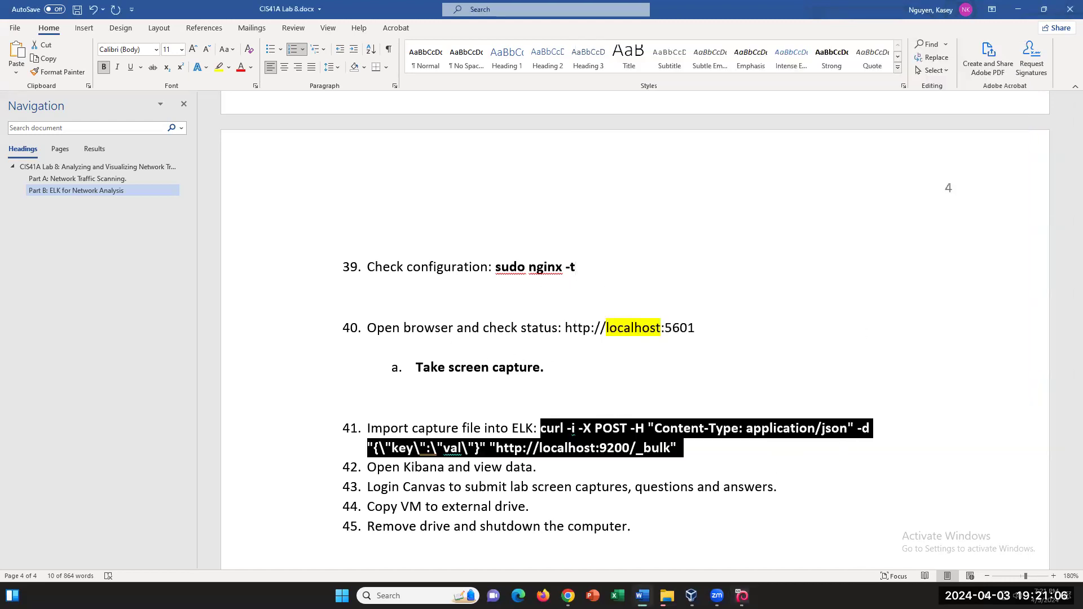
click(781, 459)
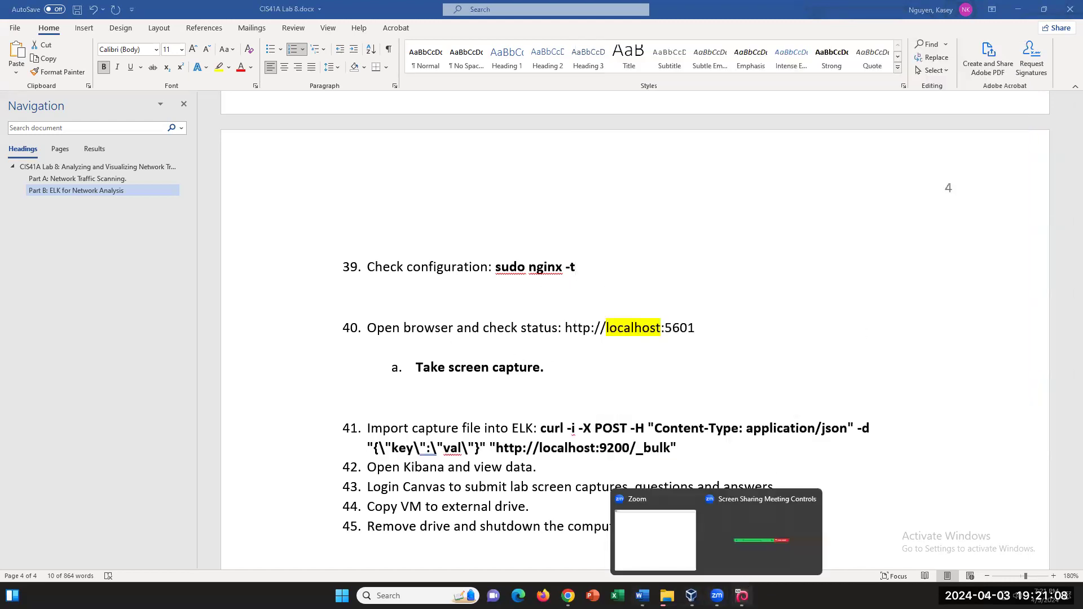
click(761, 541)
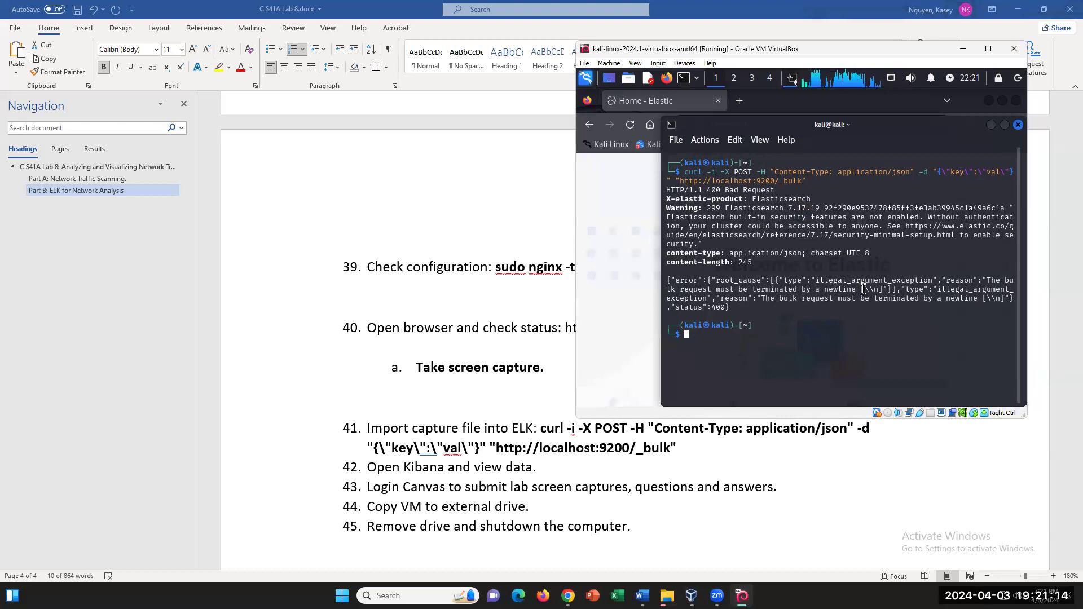
drag(863, 288, 940, 289)
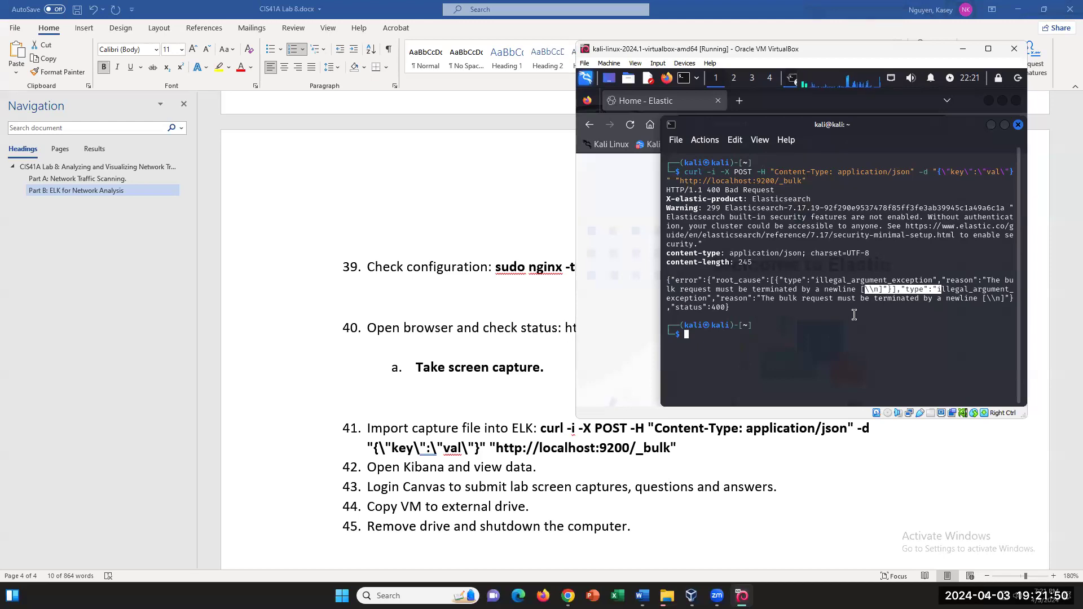
click(845, 287)
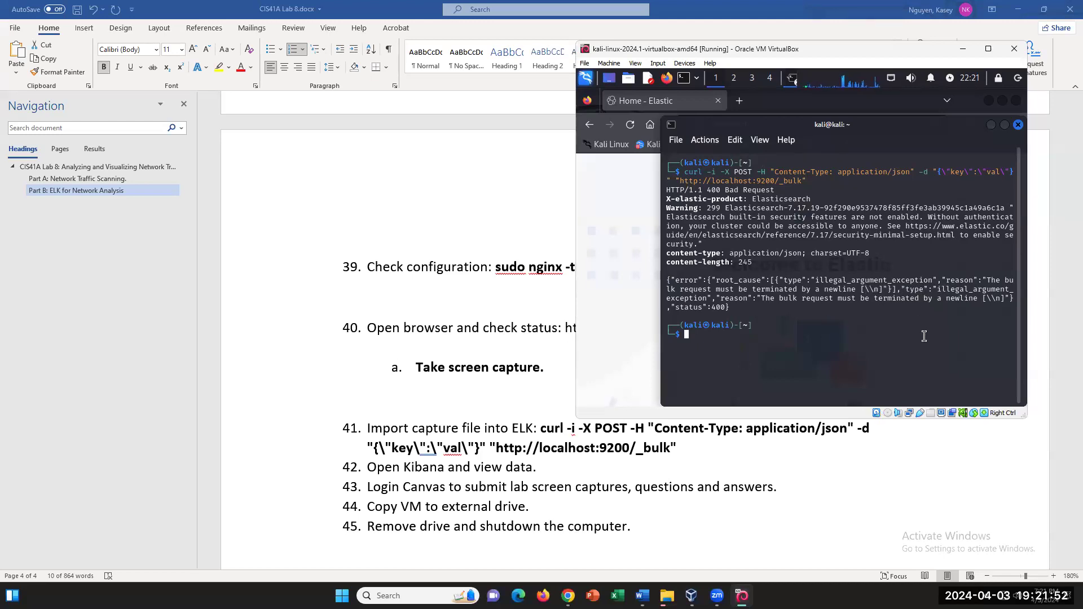
Step: Switch to the Word lab document and review the step 41 import command and the step 42 Kibana instruction
click(900, 476)
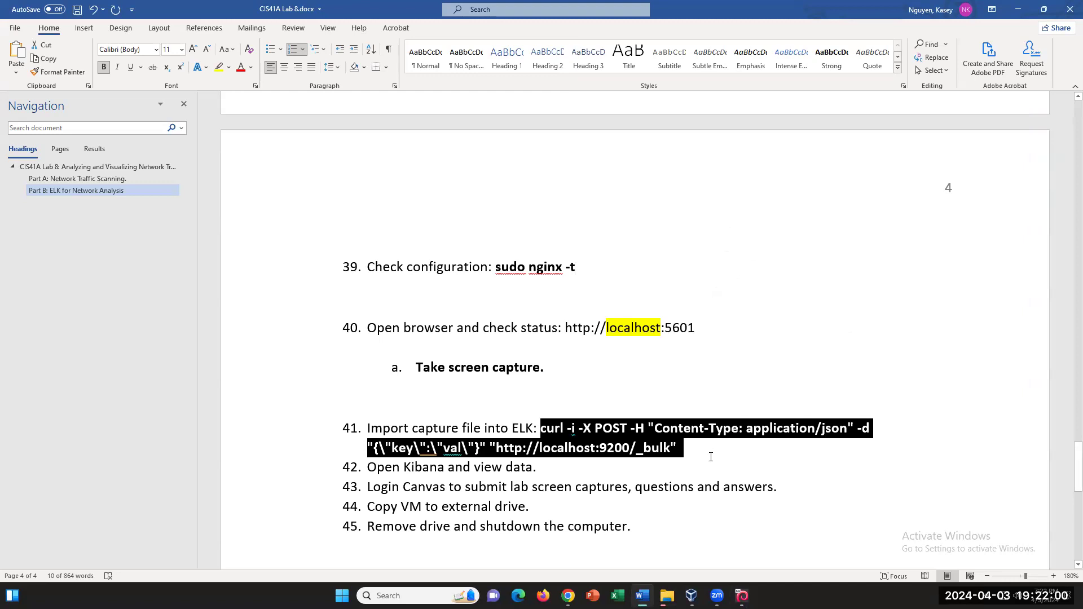
click(696, 446)
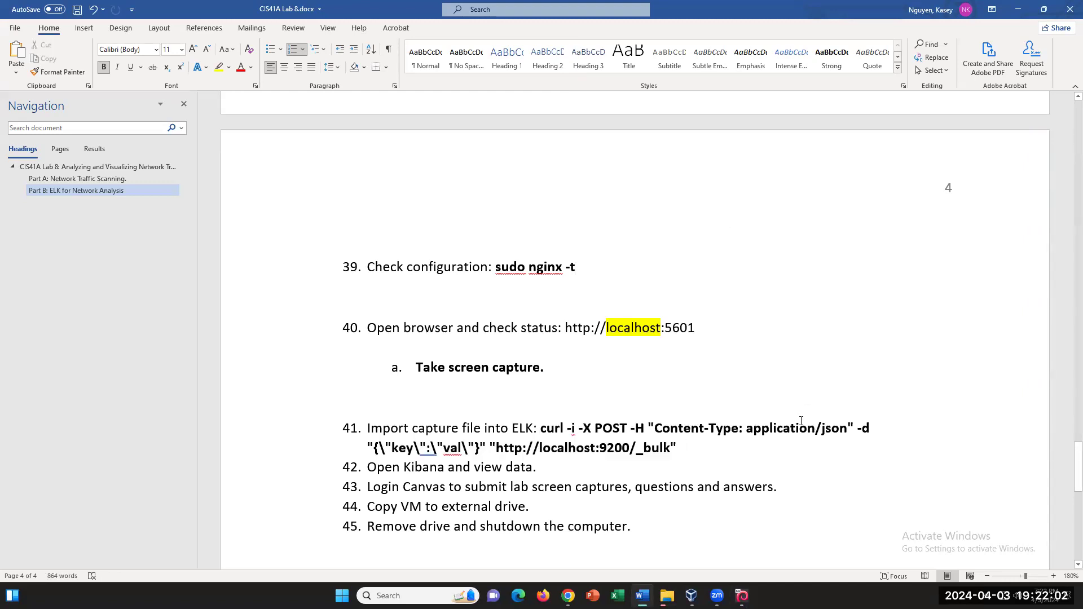
scroll(790, 429, down, 1)
scroll(786, 435, down, 1)
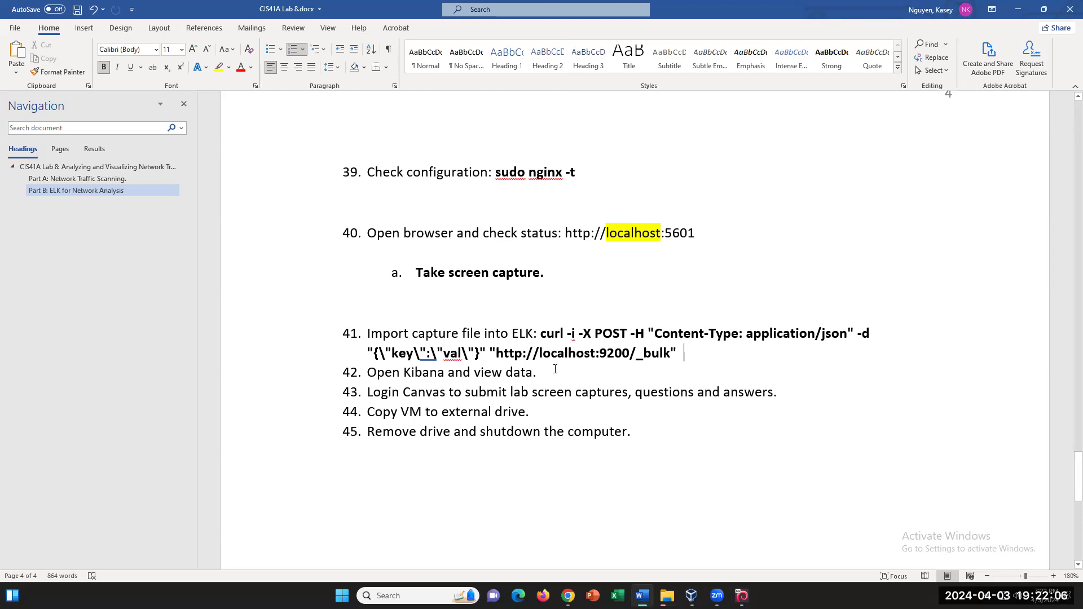
drag(537, 372, 404, 373)
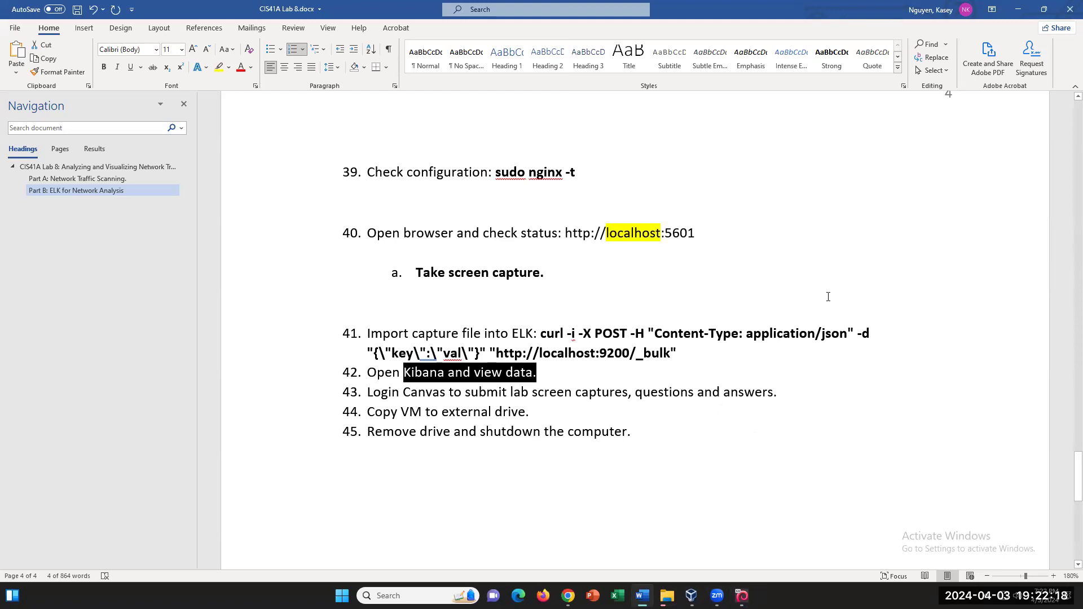
mouse_move(642, 595)
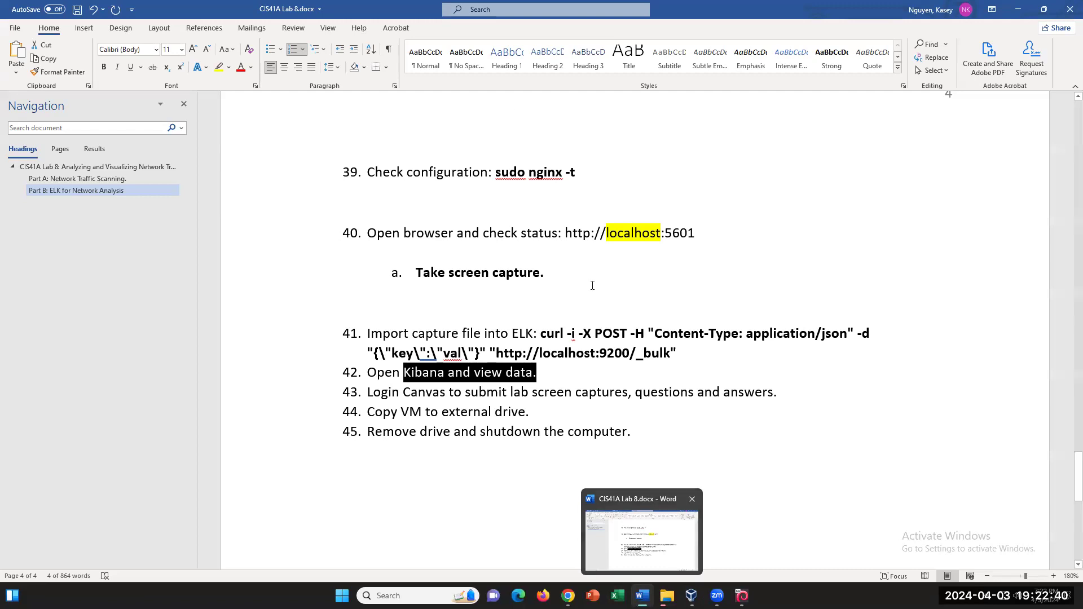
click(689, 348)
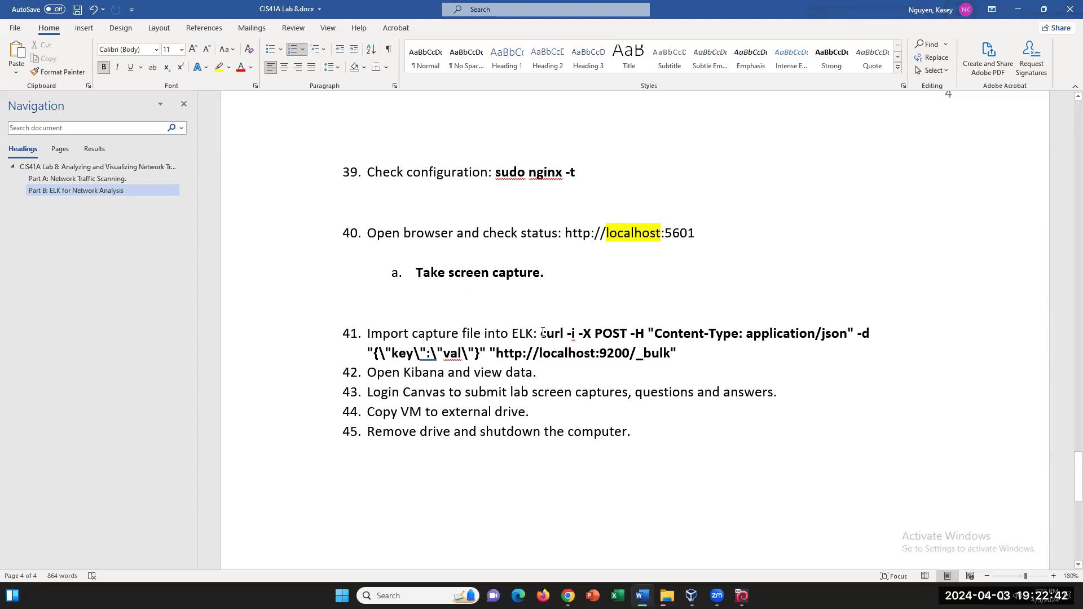
shift+click(540, 333)
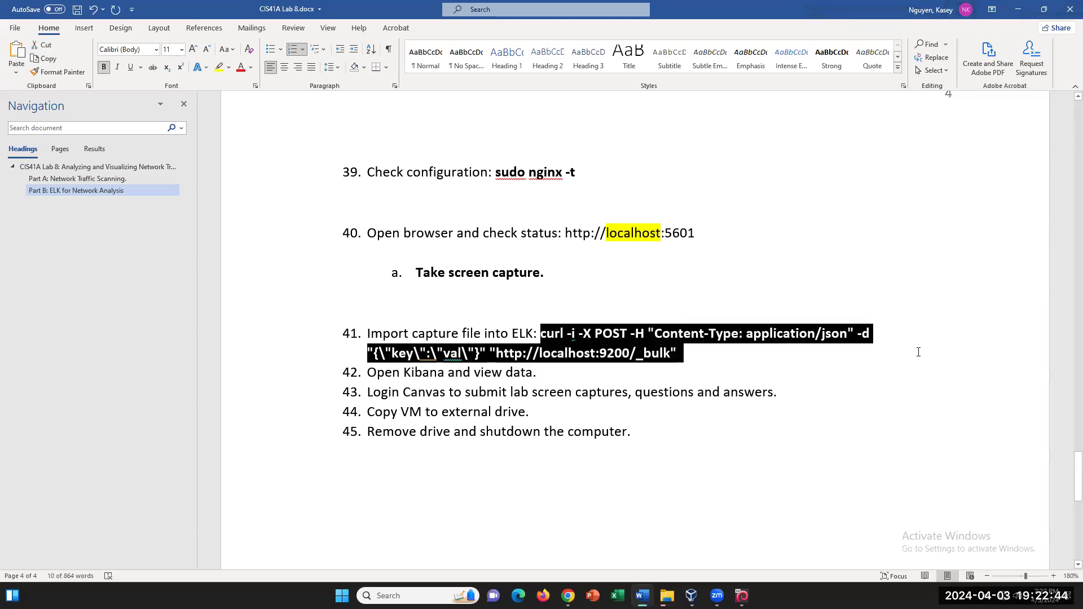
click(862, 340)
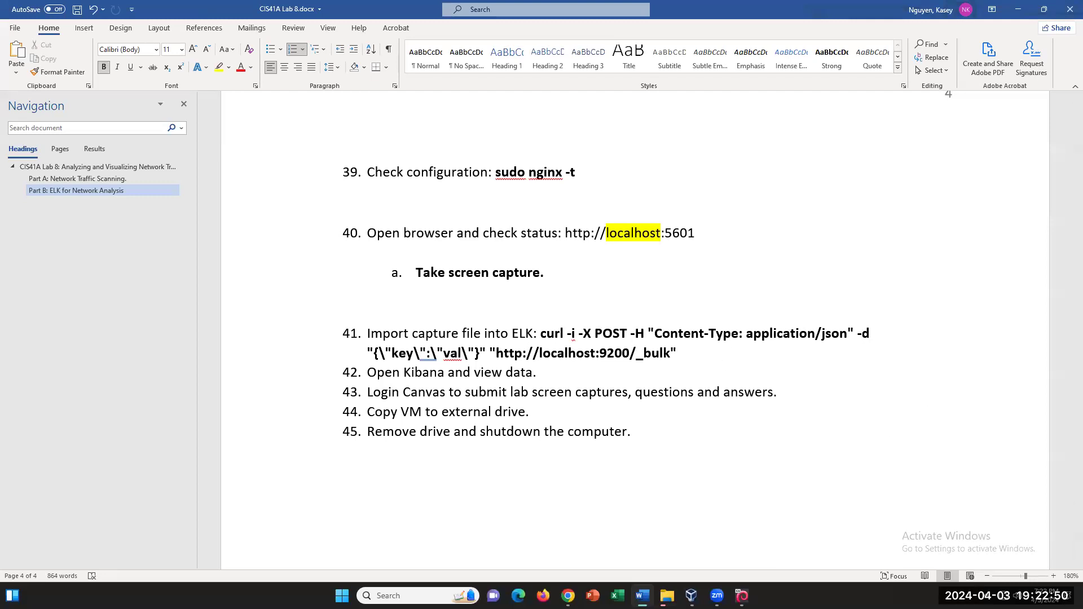
Step: Switch back to the Kali terminal and reread the curl response headers and the reason given in the error message
key(alt+Tab)
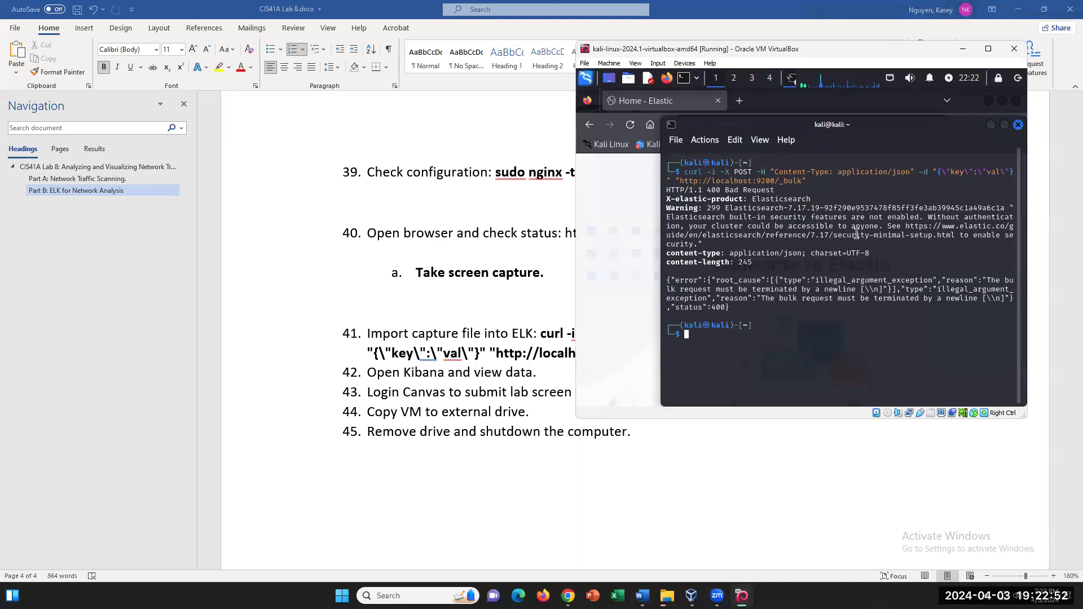
drag(759, 262, 651, 192)
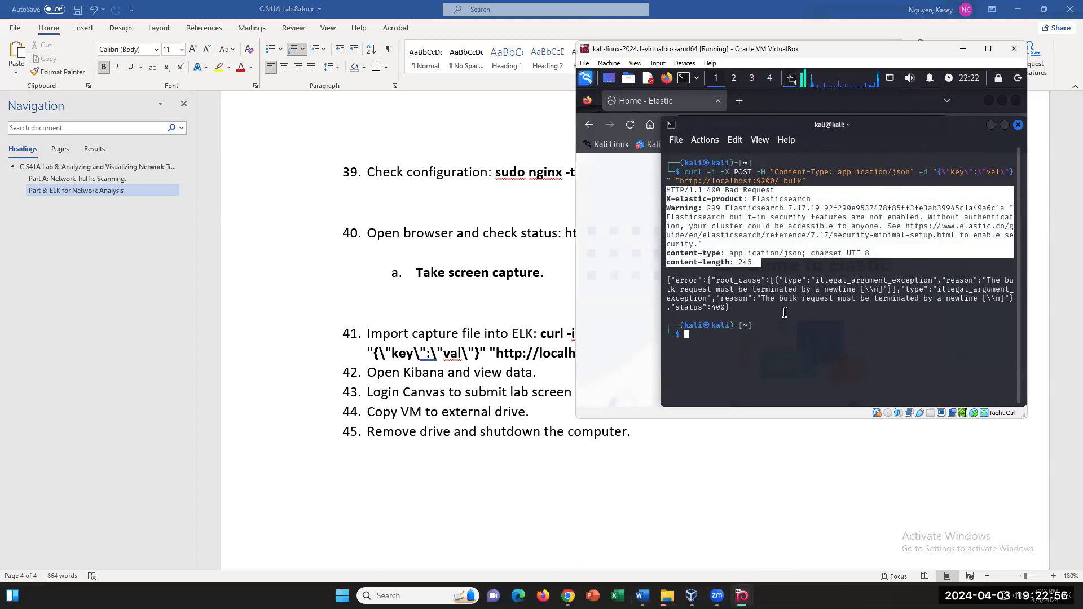
click(855, 292)
drag(842, 289, 882, 290)
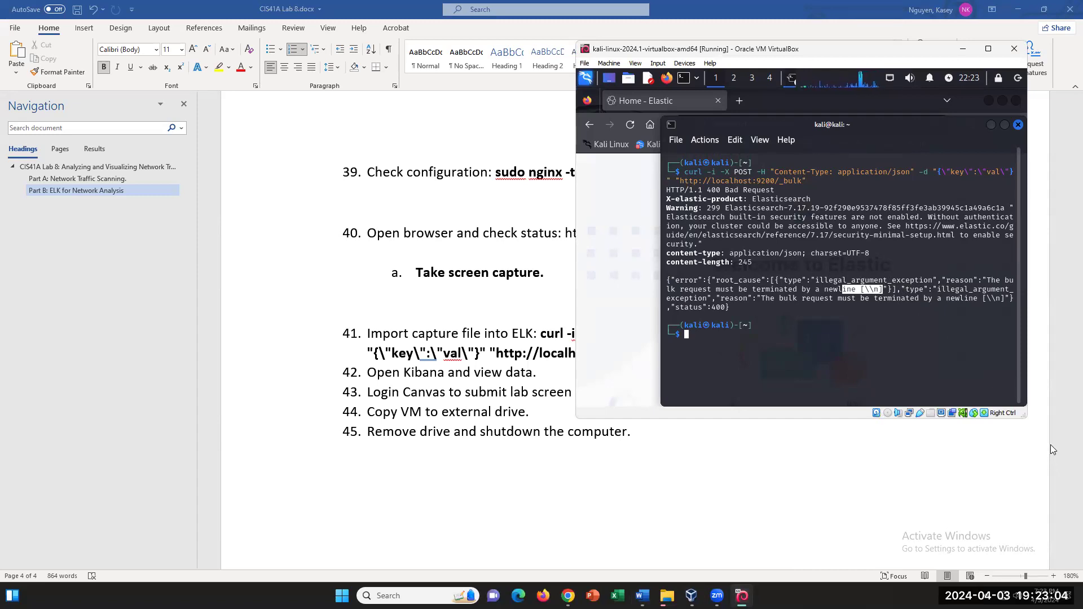
click(894, 303)
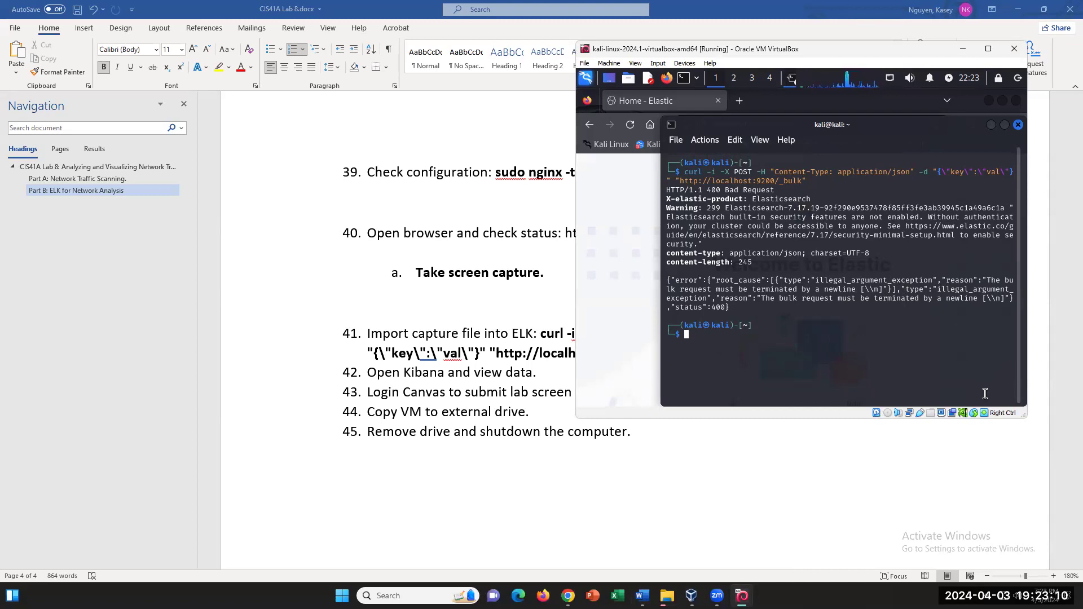
drag(759, 289, 863, 290)
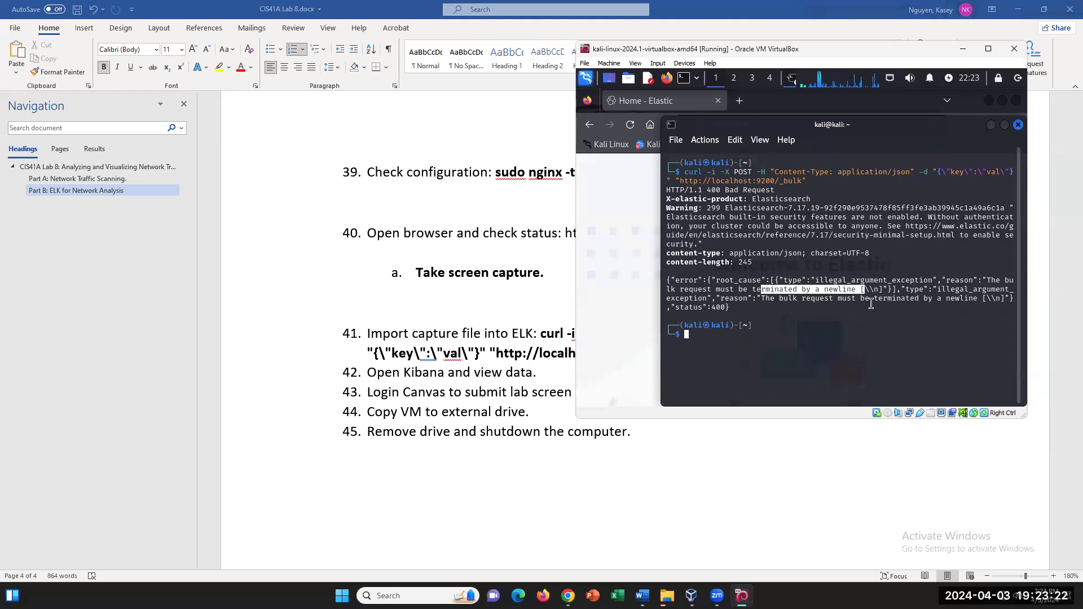
click(899, 278)
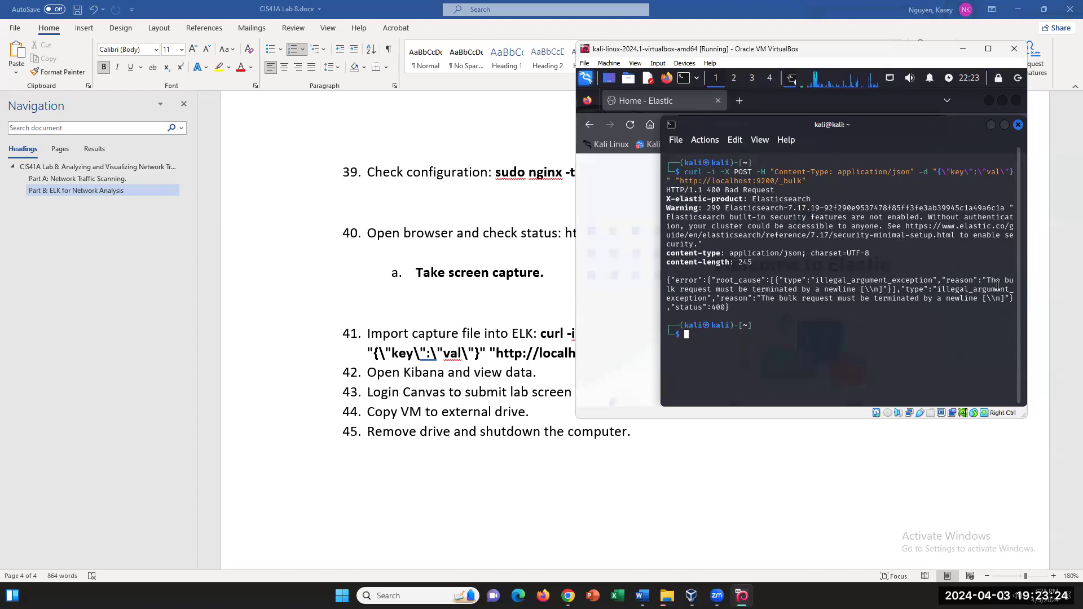
Step: Reread the bulk request error reason in the Kali terminal and switch to the Word lab document to review steps 42 and 43
drag(695, 289, 994, 290)
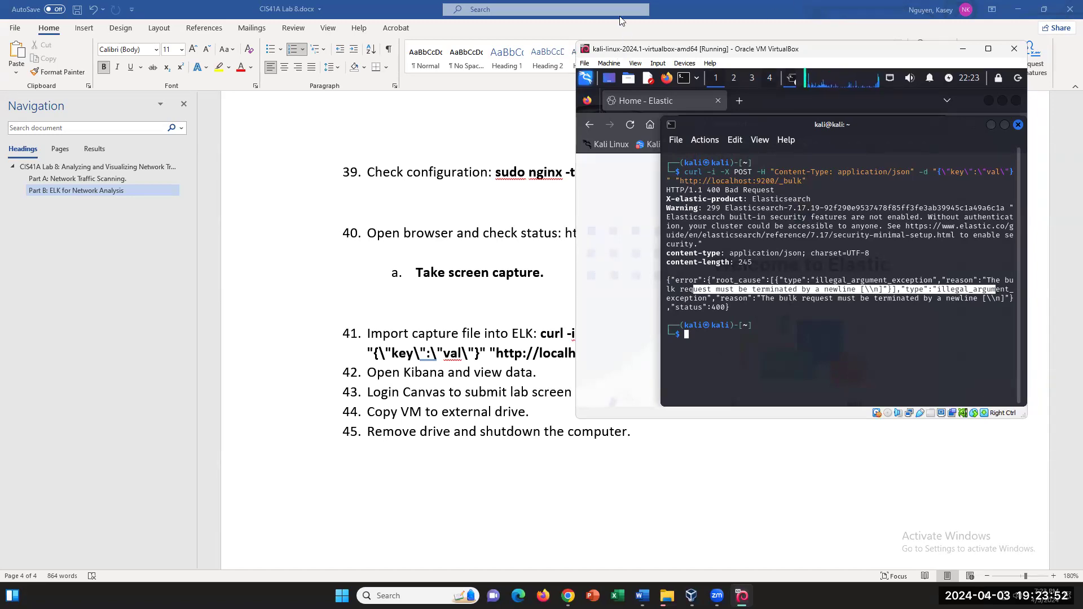
click(797, 429)
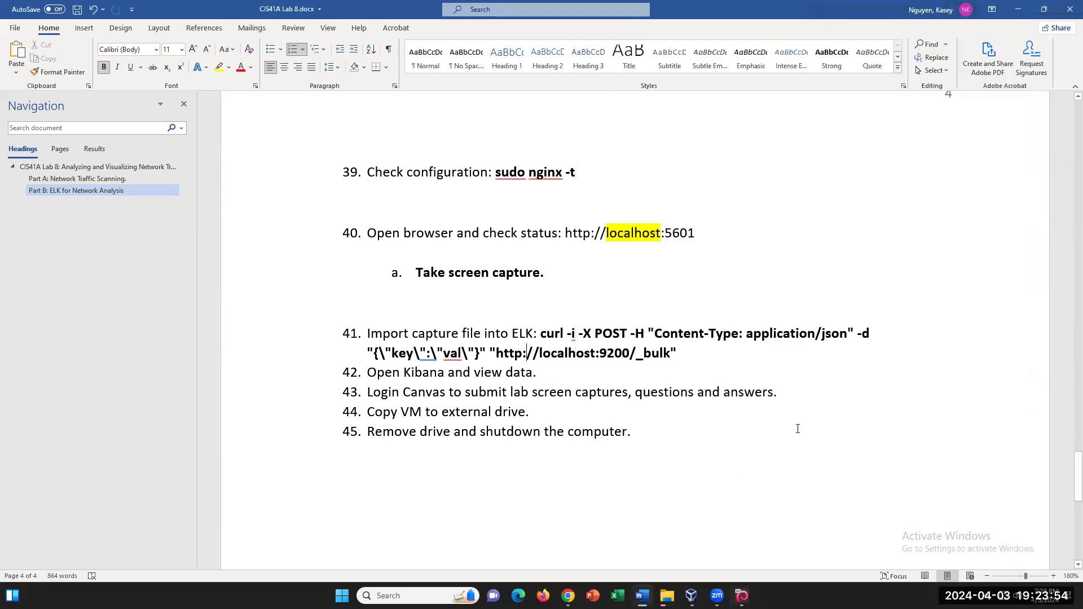
drag(794, 393, 367, 373)
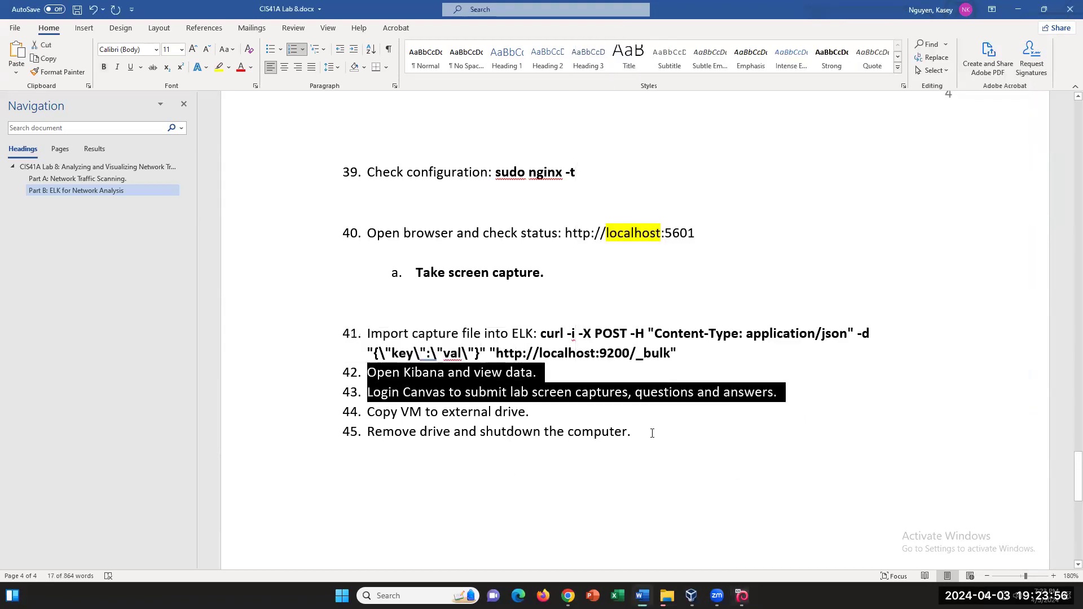
Step: Look back through the earlier lab instructions, from the Nginx configuration steps to the elasticsearch.yml network settings on page 3
scroll(652, 433, up, 3)
scroll(652, 432, up, 2)
scroll(653, 433, up, 10)
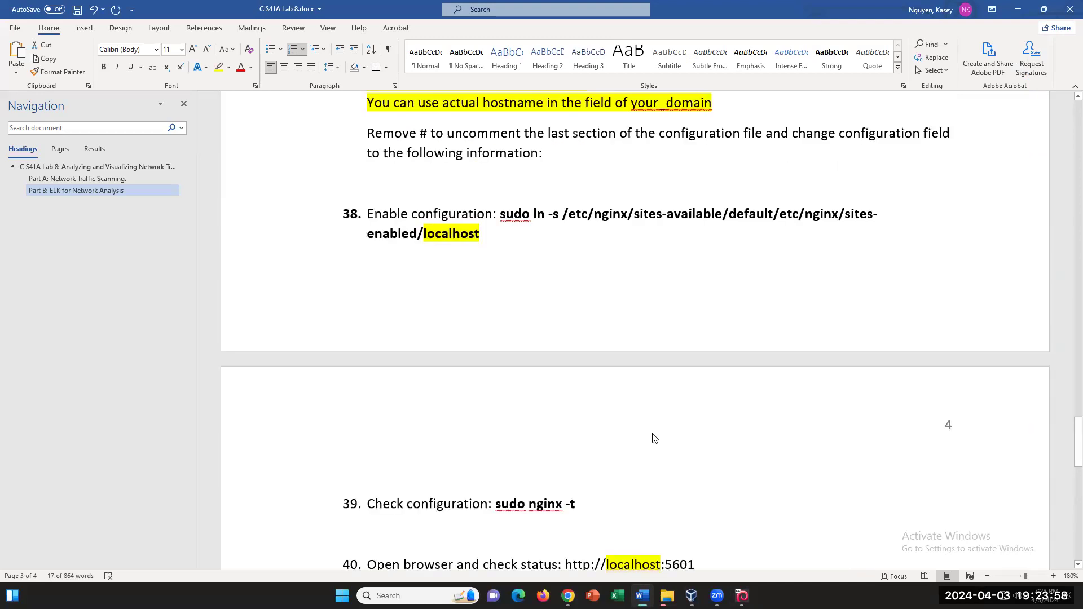
scroll(653, 433, up, 10)
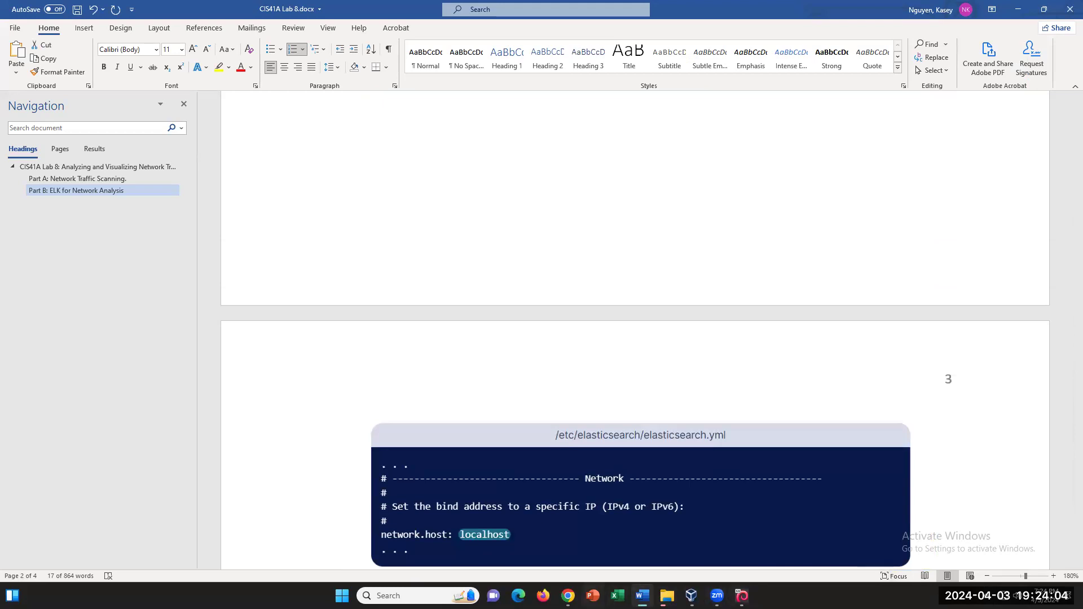
click(568, 596)
click(568, 596)
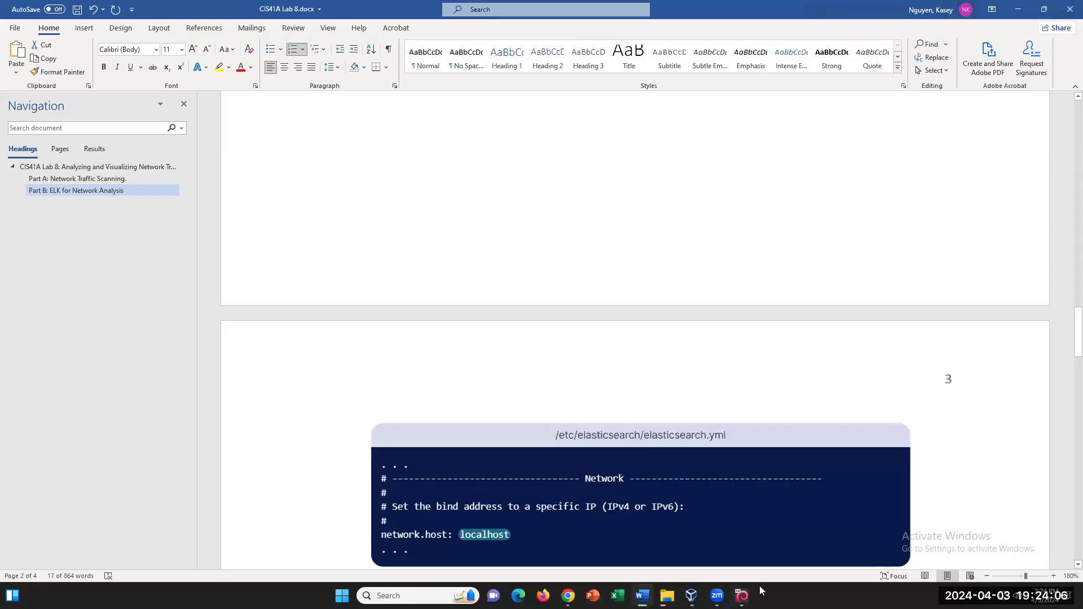